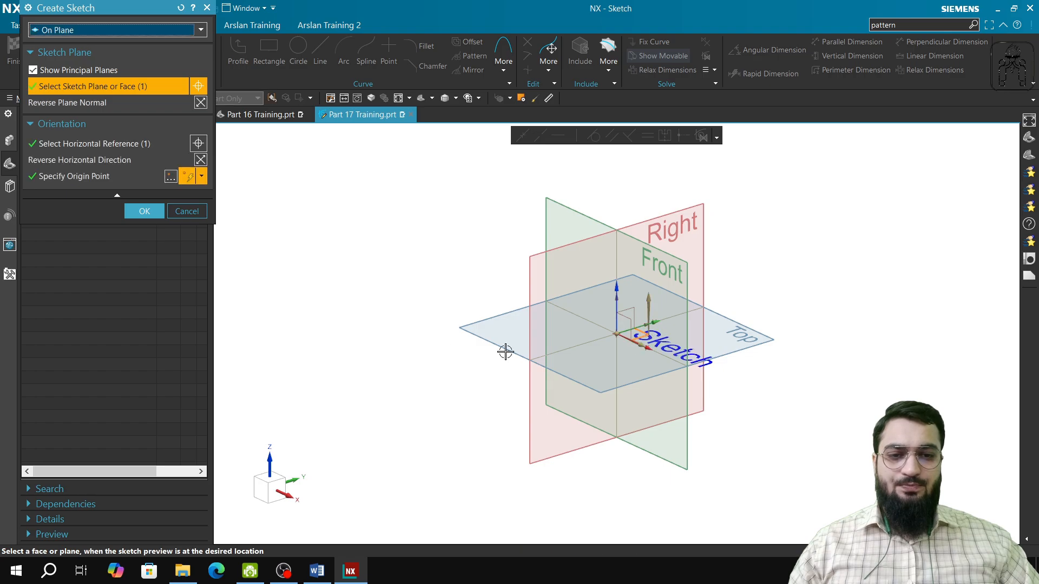
# Step: Create a sketch on the Top plane and draw a rectangle about 295 mm wide, away from the origin in the upper-left quadrant
pyautogui.click(143, 211)
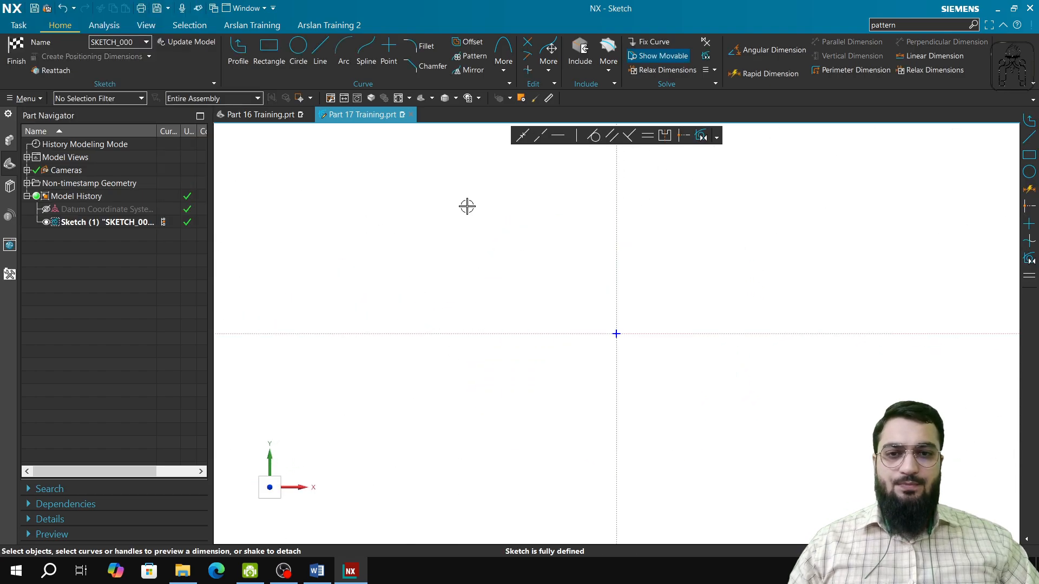
pyautogui.click(268, 48)
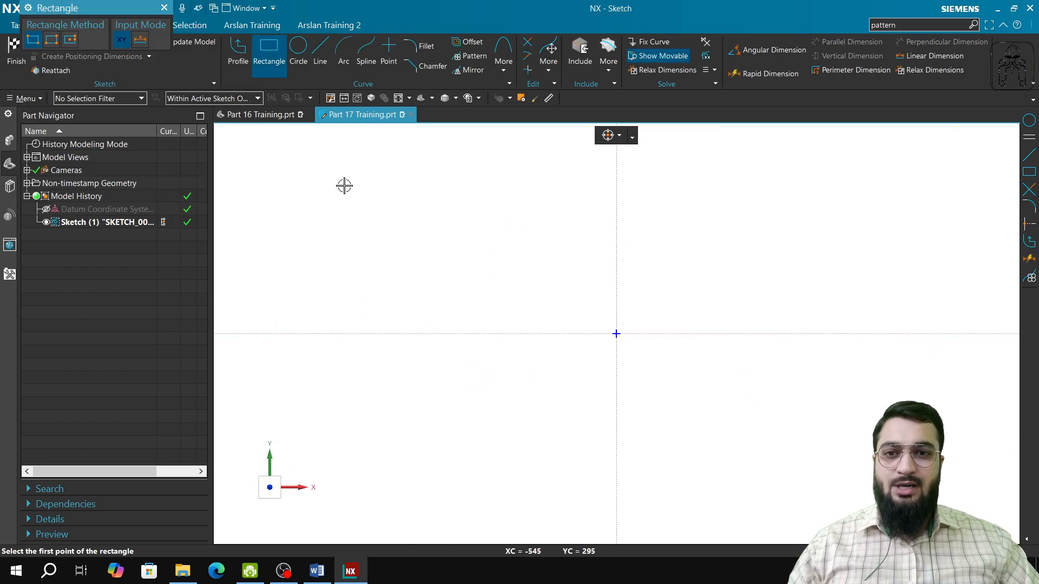
pyautogui.click(343, 186)
pyautogui.click(491, 231)
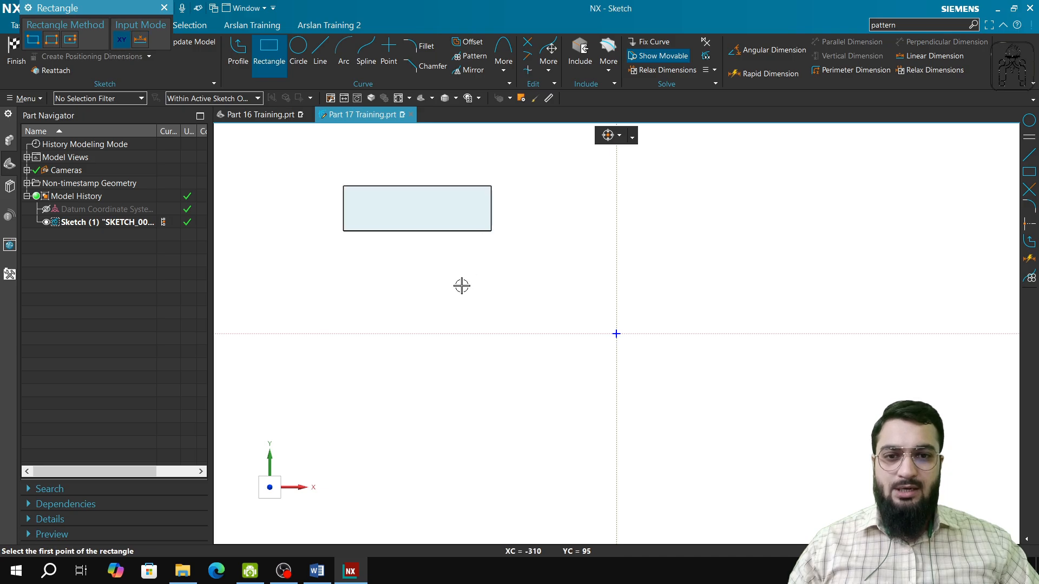
pyautogui.click(164, 8)
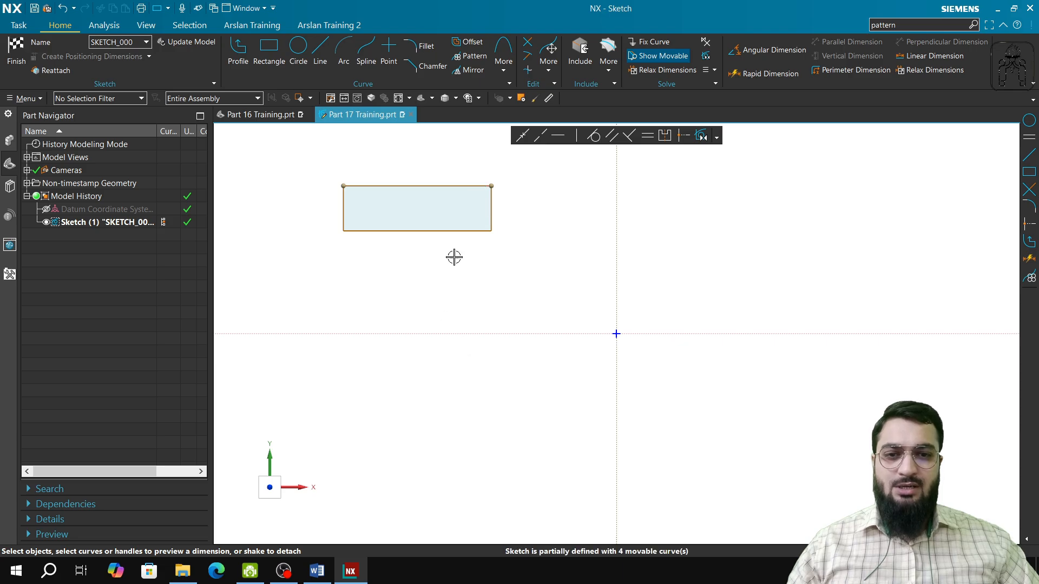
# Step: Apply an equal-length relation between the rectangle's top edge and right edge
pyautogui.click(455, 186)
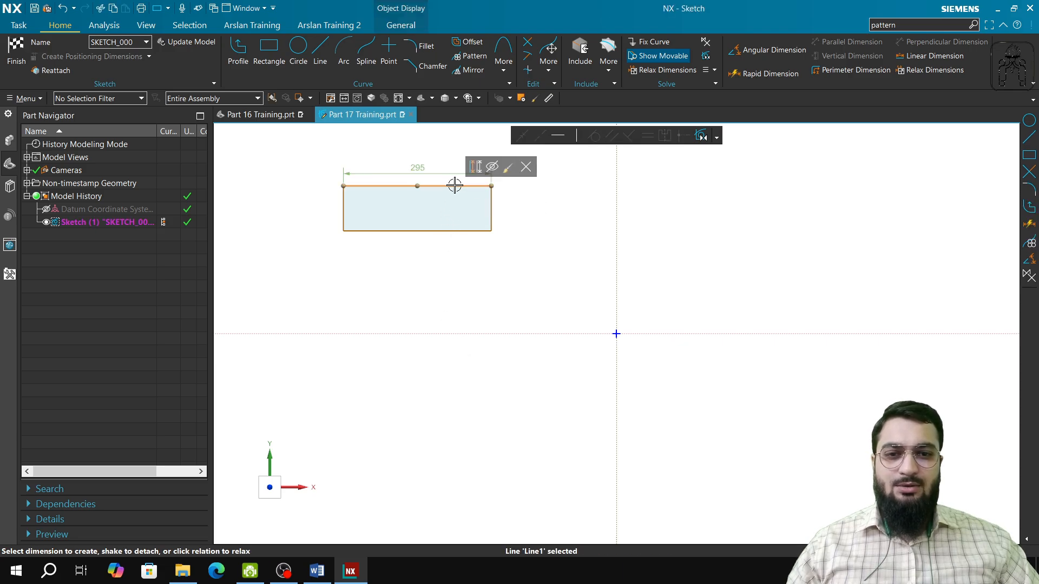
pyautogui.click(490, 207)
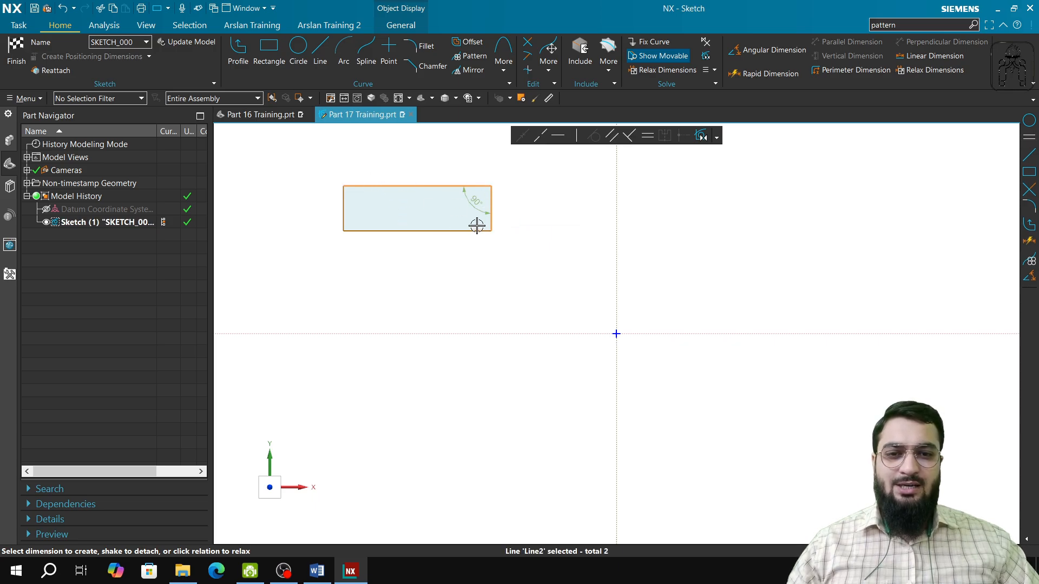
pyautogui.click(647, 136)
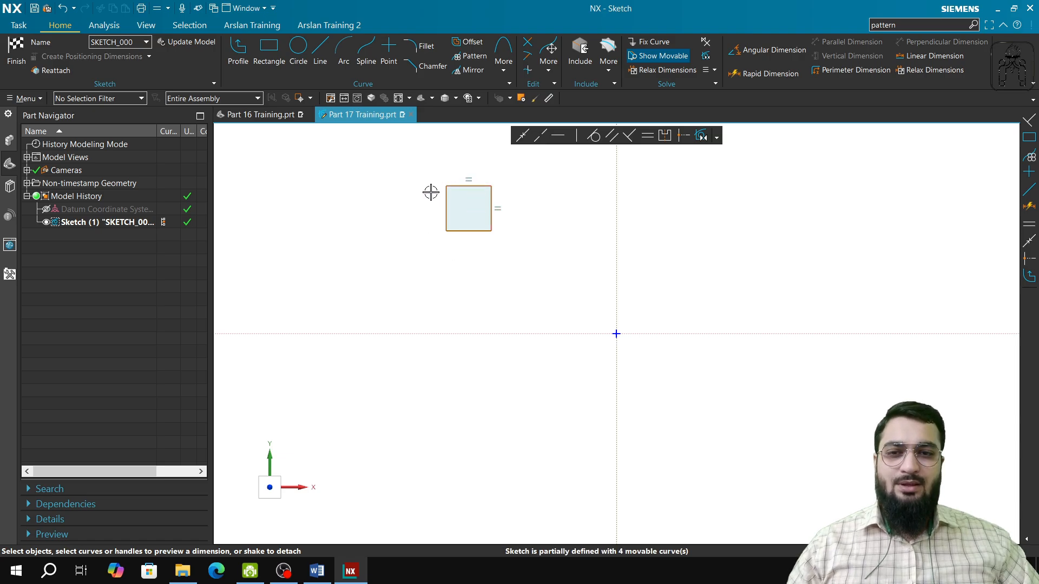
# Step: Sketch a large freehand circle to the left of the square
pyautogui.click(298, 53)
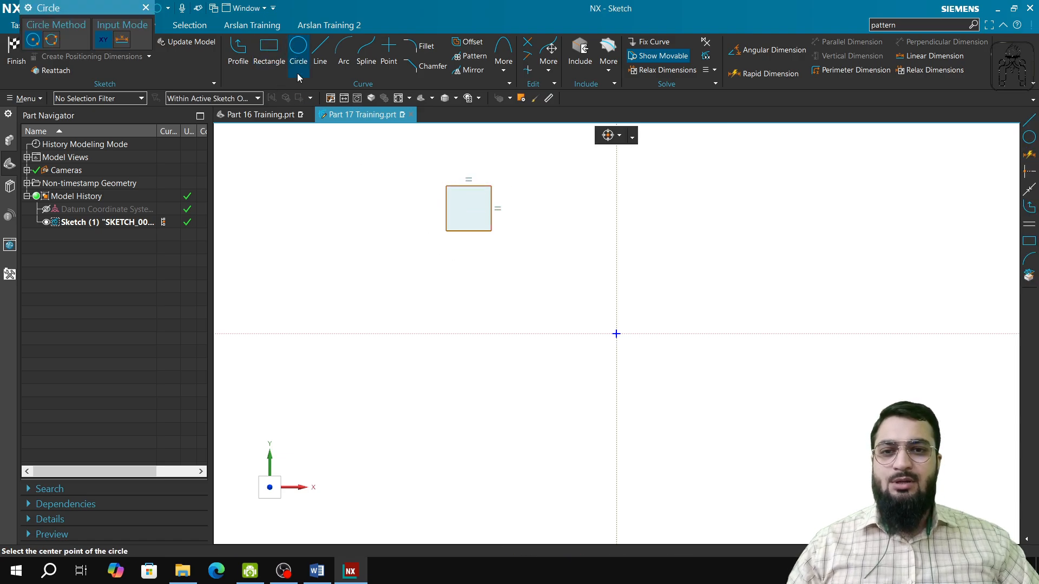
pyautogui.click(293, 206)
pyautogui.click(332, 234)
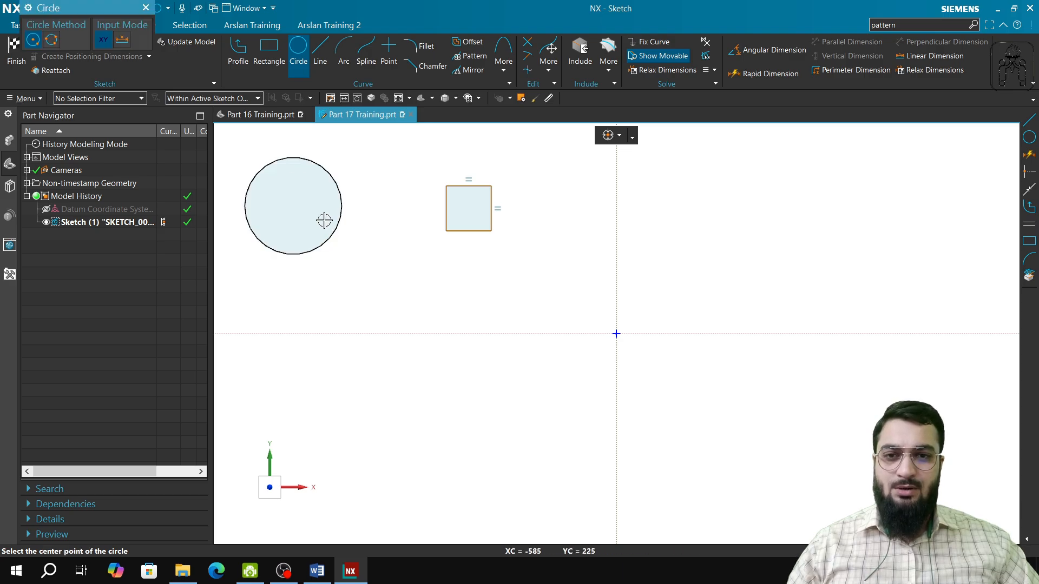
pyautogui.click(356, 270)
pyautogui.click(388, 300)
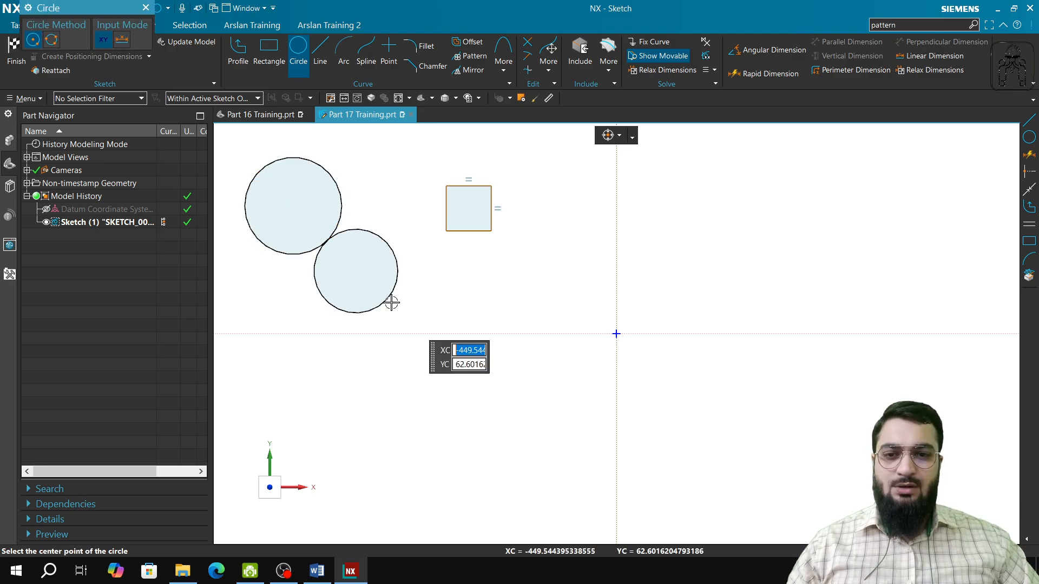
pyautogui.hotkey('ctrl', 'z')
# Step: Sketch a smaller circle about 127 mm in diameter below and to the right of the large circle
pyautogui.click(366, 267)
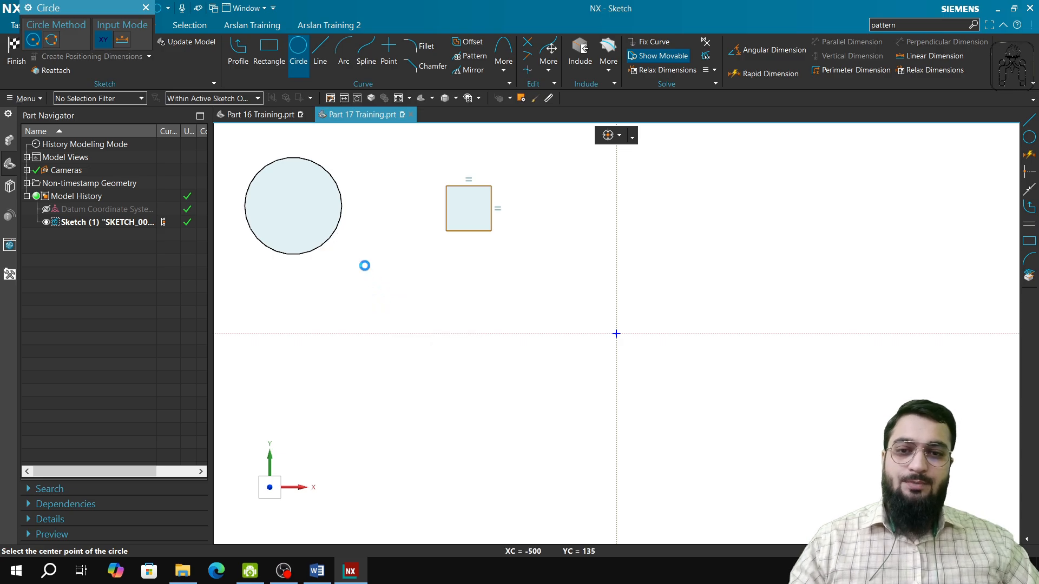
pyautogui.click(382, 290)
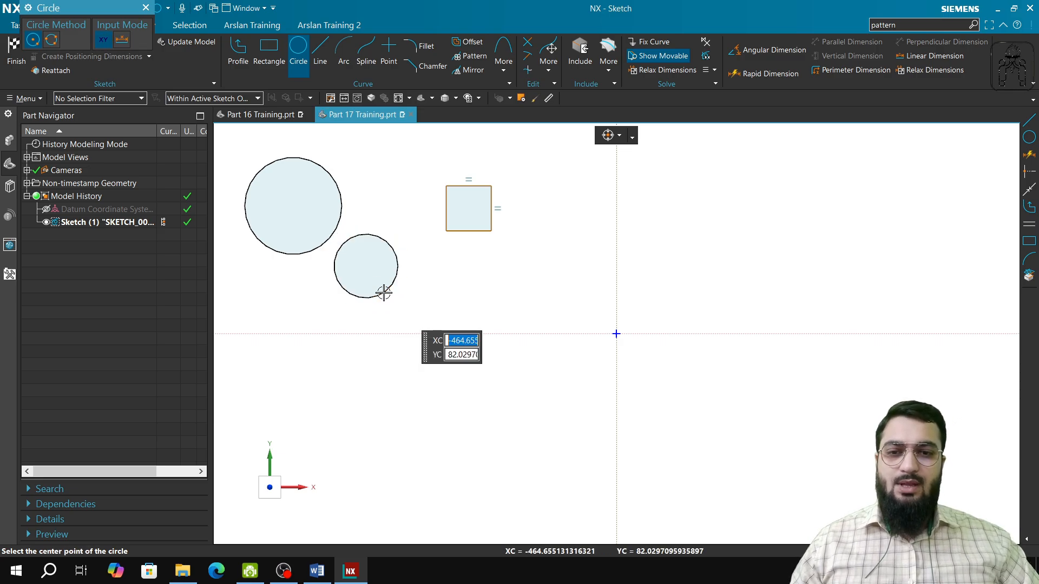
pyautogui.click(145, 7)
pyautogui.click(366, 234)
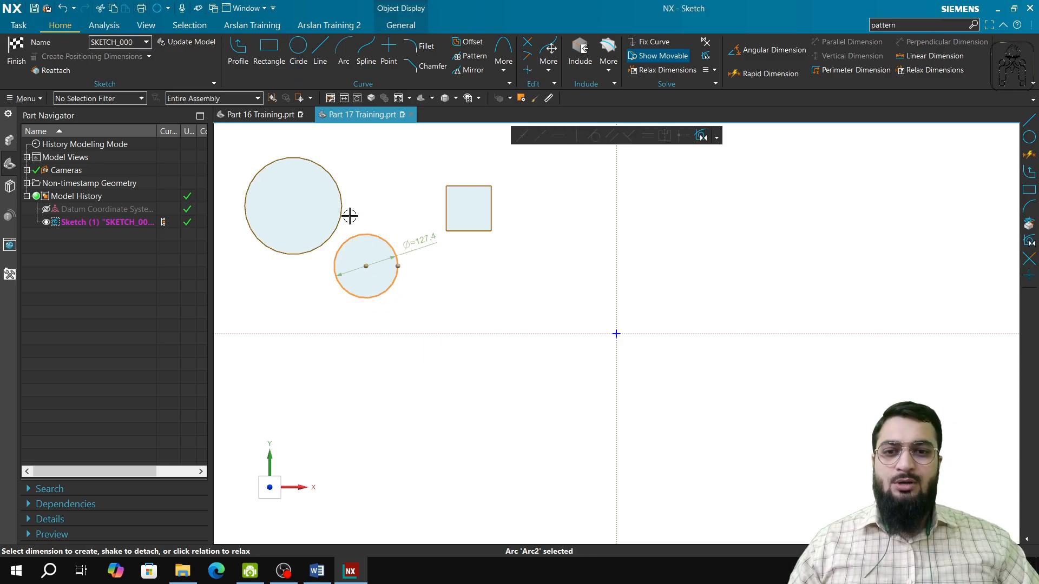
pyautogui.click(341, 200)
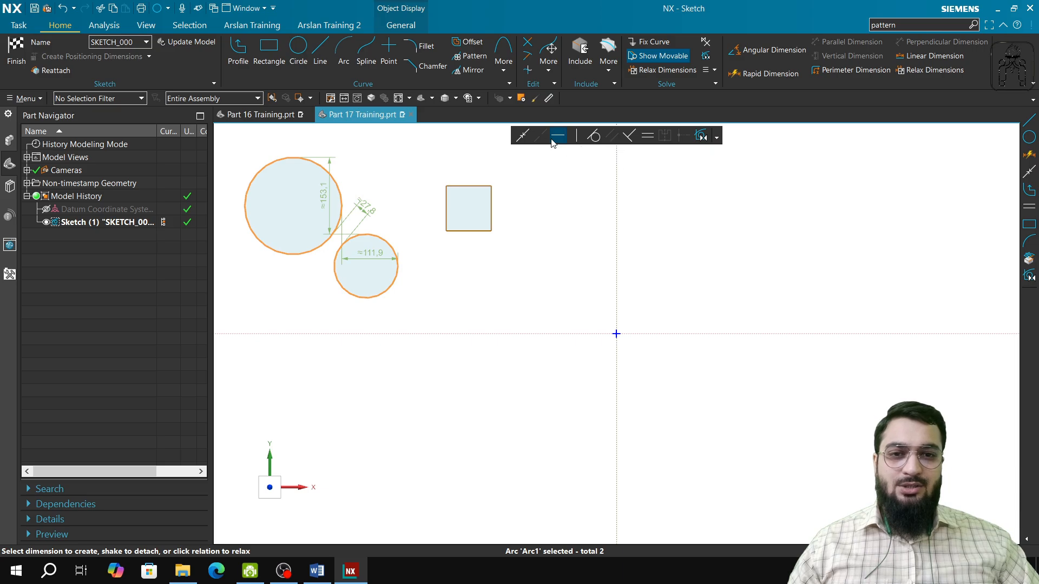
pyautogui.click(530, 297)
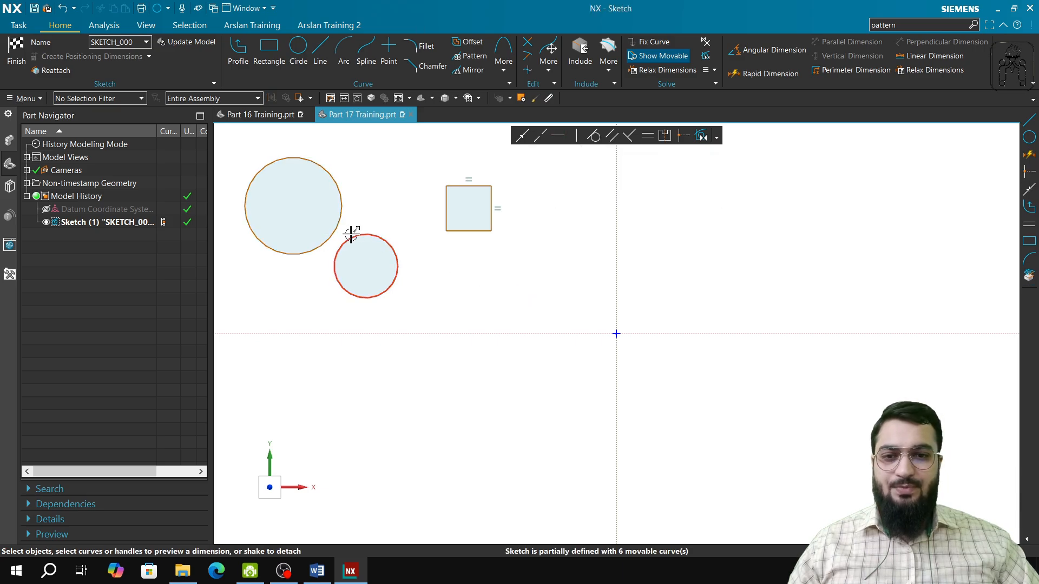
# Step: Make the small circle's center coincident with the large circle's center
pyautogui.click(367, 266)
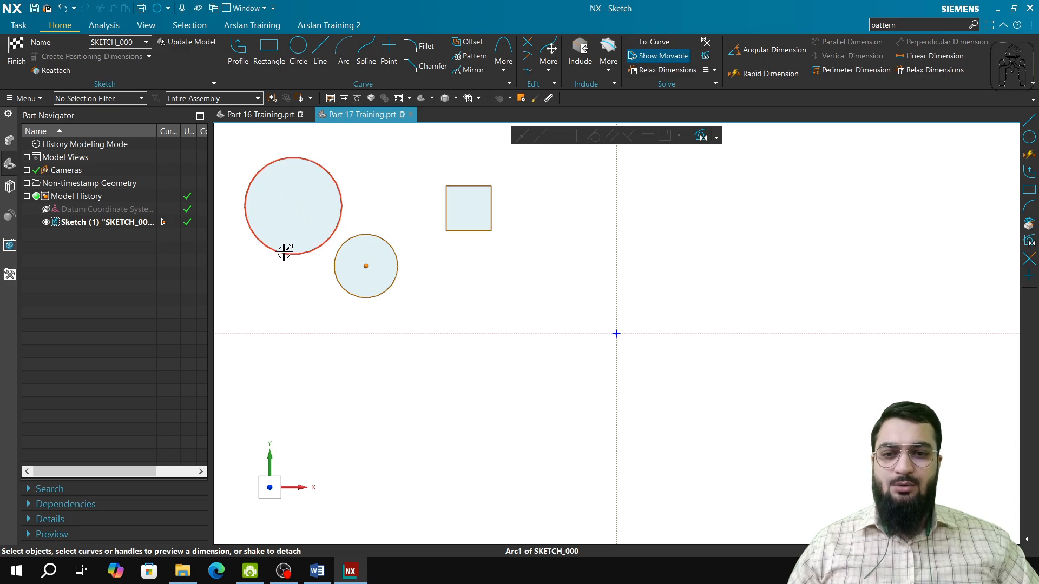
pyautogui.click(293, 206)
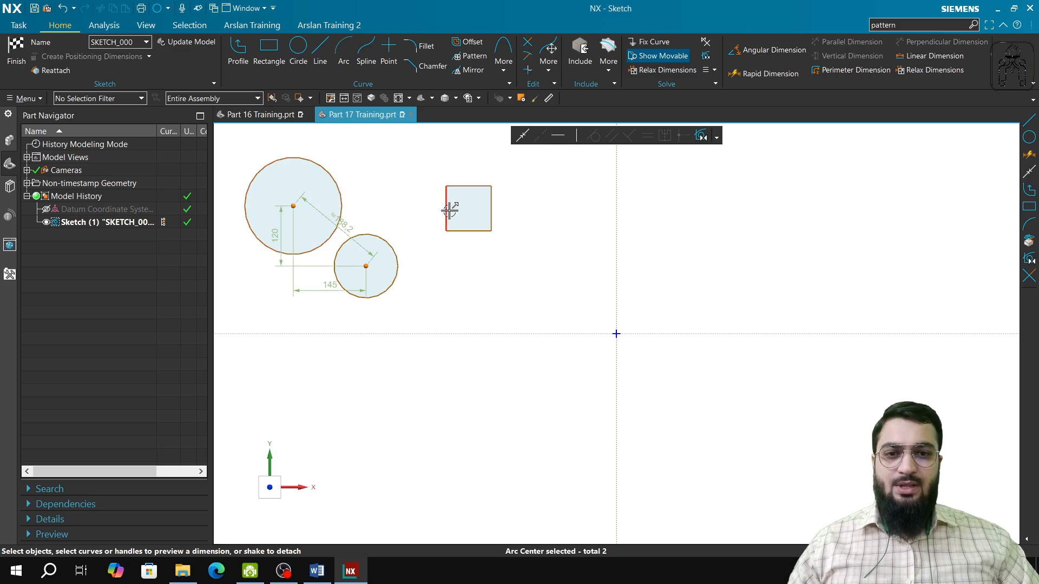
pyautogui.click(522, 139)
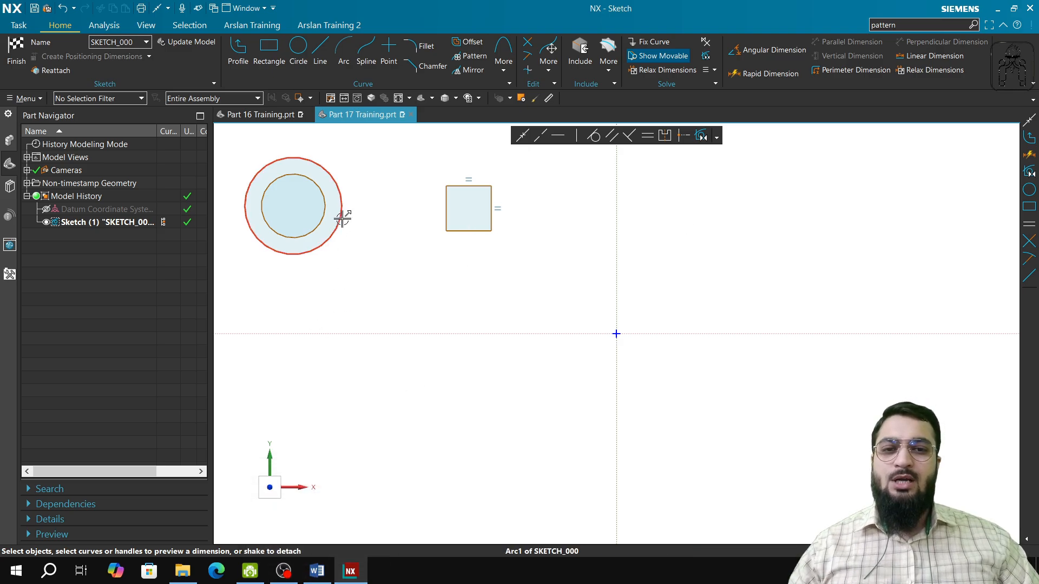
# Step: Draw four separate lines at different inclinations in the space below the circles and the square
pyautogui.click(320, 54)
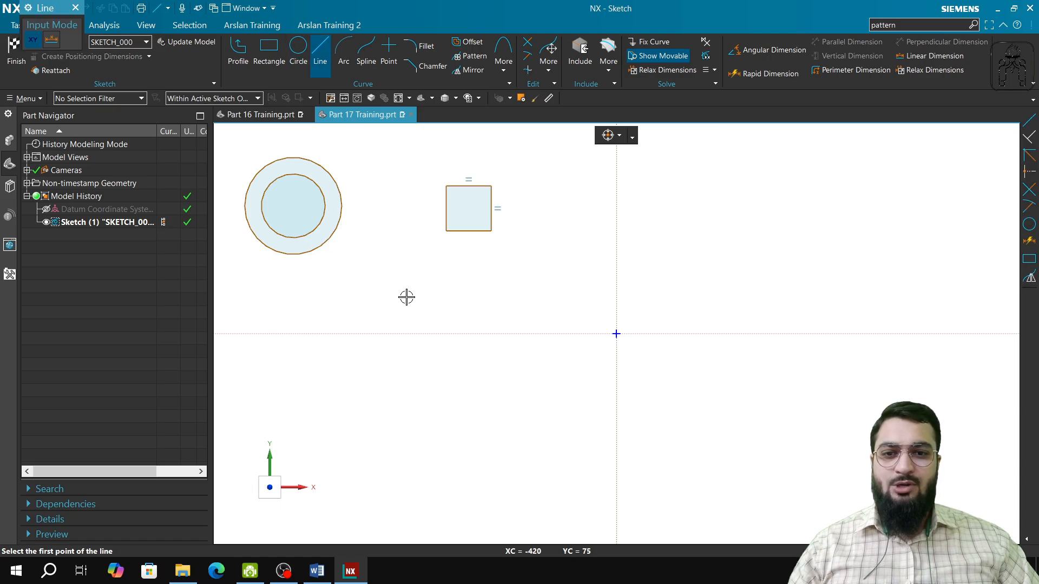
pyautogui.click(396, 247)
pyautogui.click(357, 296)
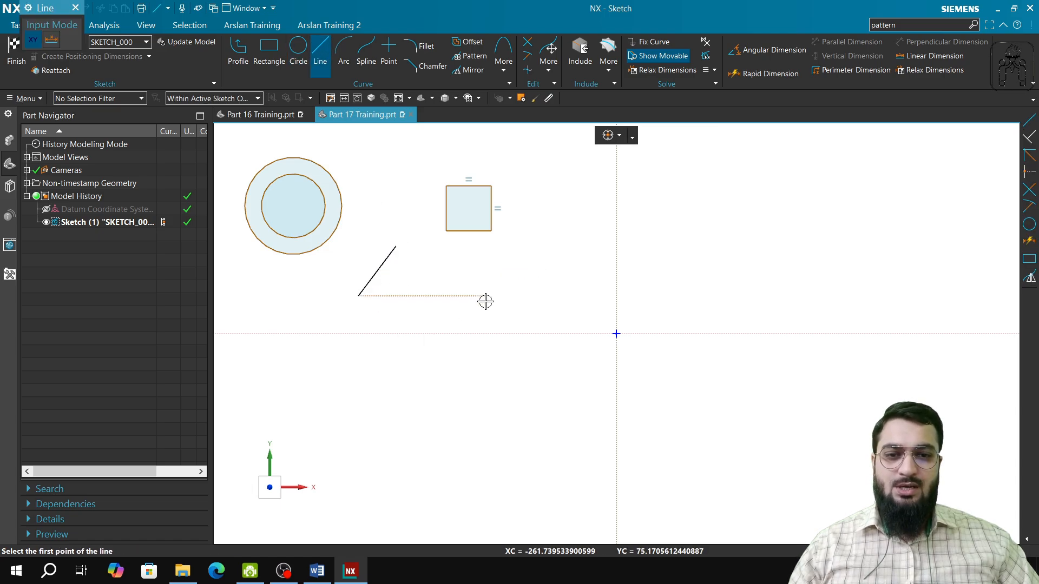
pyautogui.scroll(3, 507, 266)
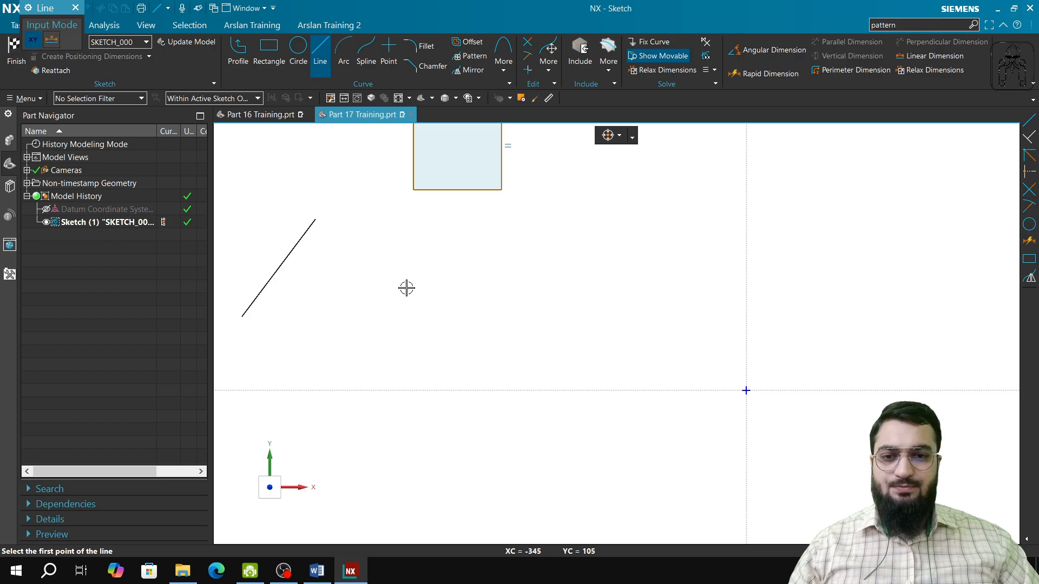
pyautogui.keyDown('shift'); pyautogui.moveTo(407, 288); pyautogui.dragTo(494, 273, button='middle'); pyautogui.keyUp('shift')
pyautogui.click(544, 252)
pyautogui.click(452, 295)
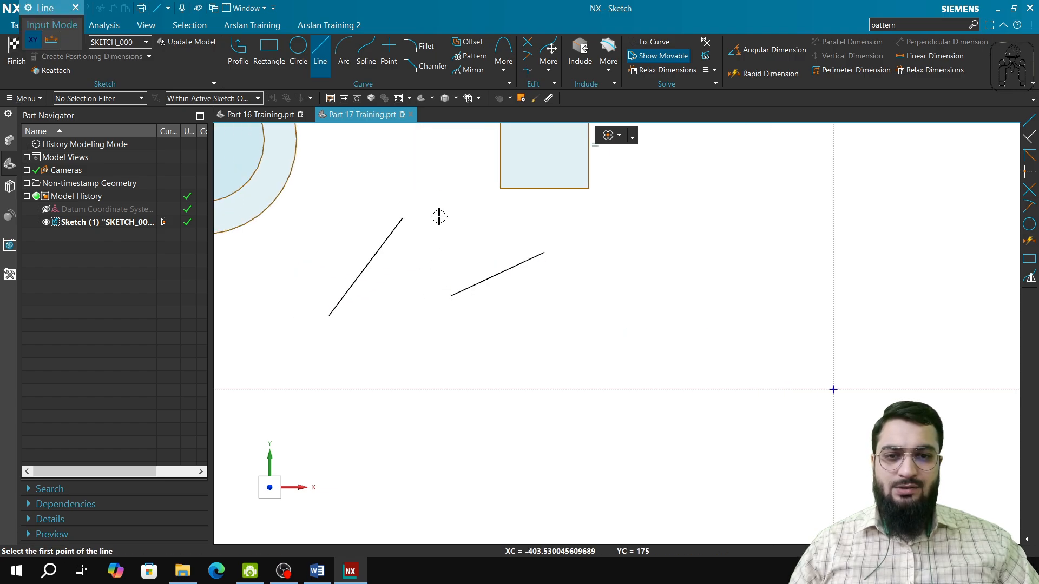
pyautogui.click(439, 218)
pyautogui.click(474, 185)
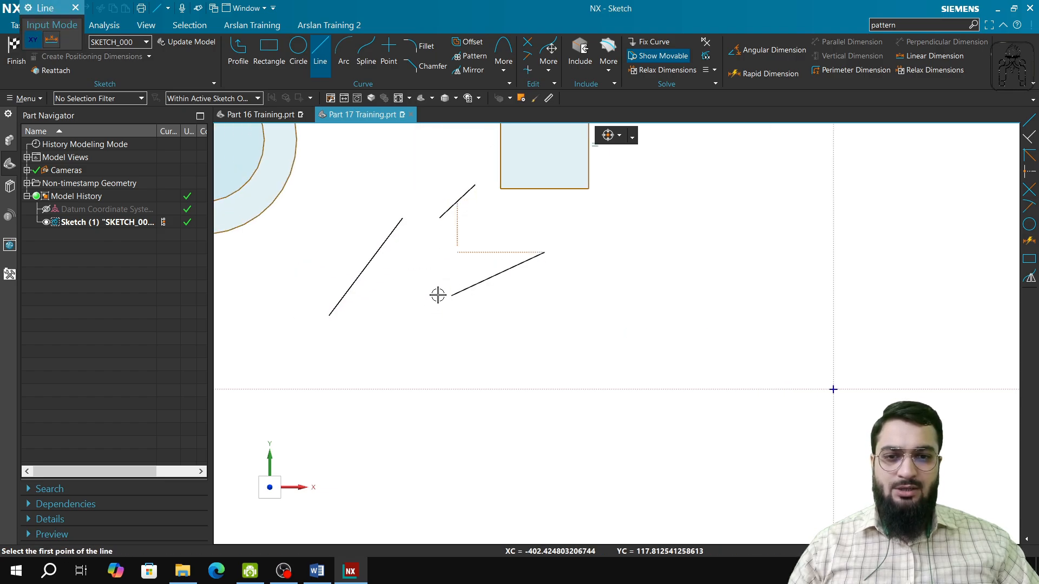
pyautogui.click(366, 353)
pyautogui.click(441, 374)
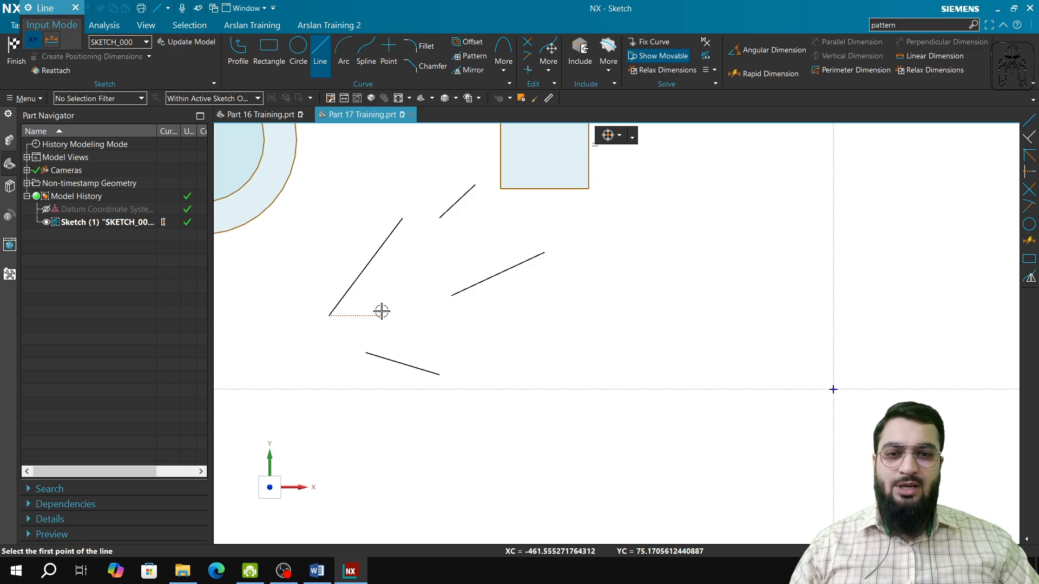
pyautogui.press('Escape')
# Step: Apply an equal-length relation between the short upper line and the lowest line
pyautogui.click(458, 201)
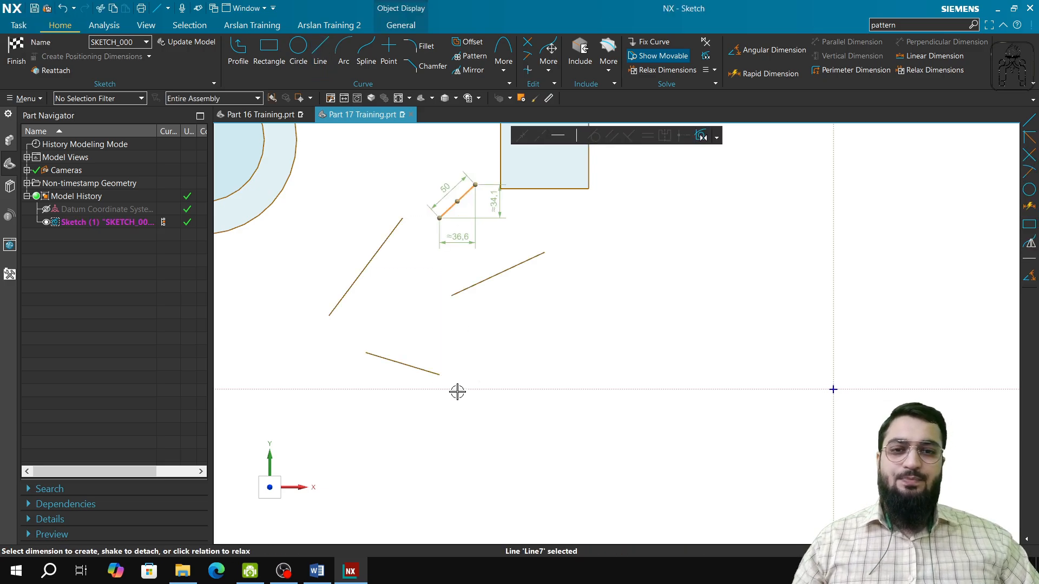
pyautogui.click(414, 369)
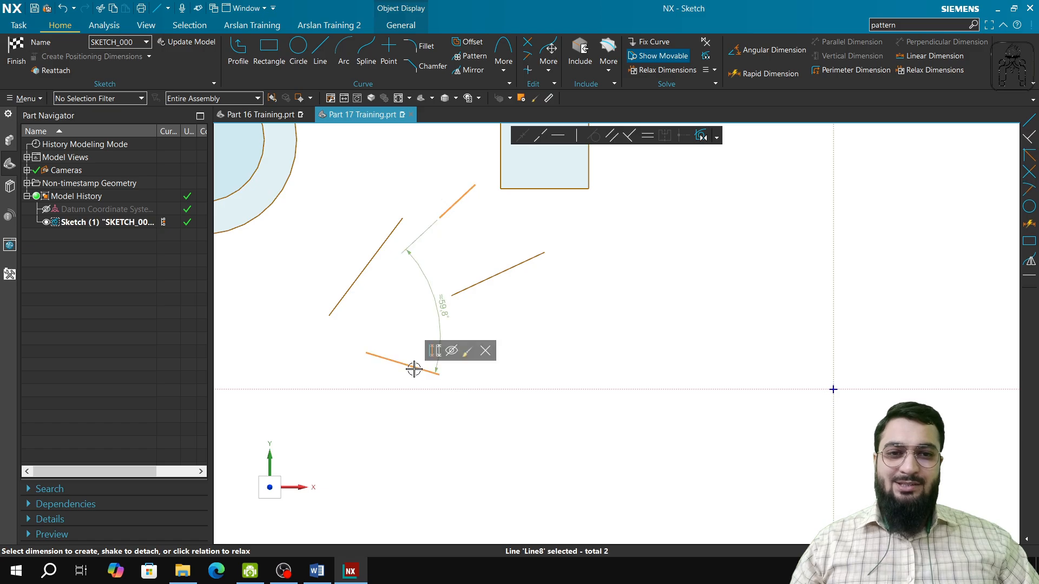
pyautogui.click(648, 136)
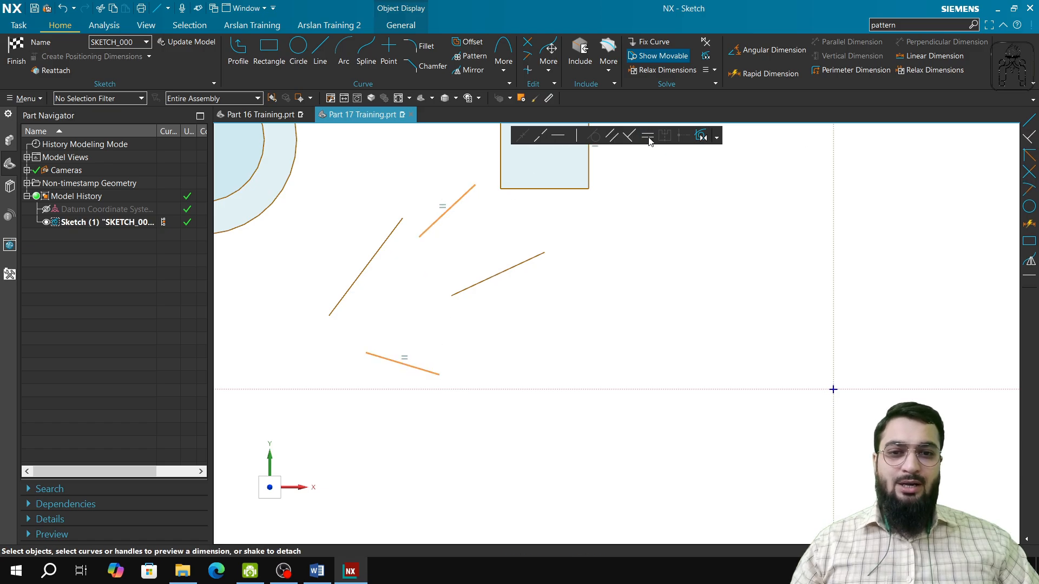
# Step: Try Make Parallel with the short upper line as motion curve and the lowest line as stationary curve
pyautogui.click(610, 137)
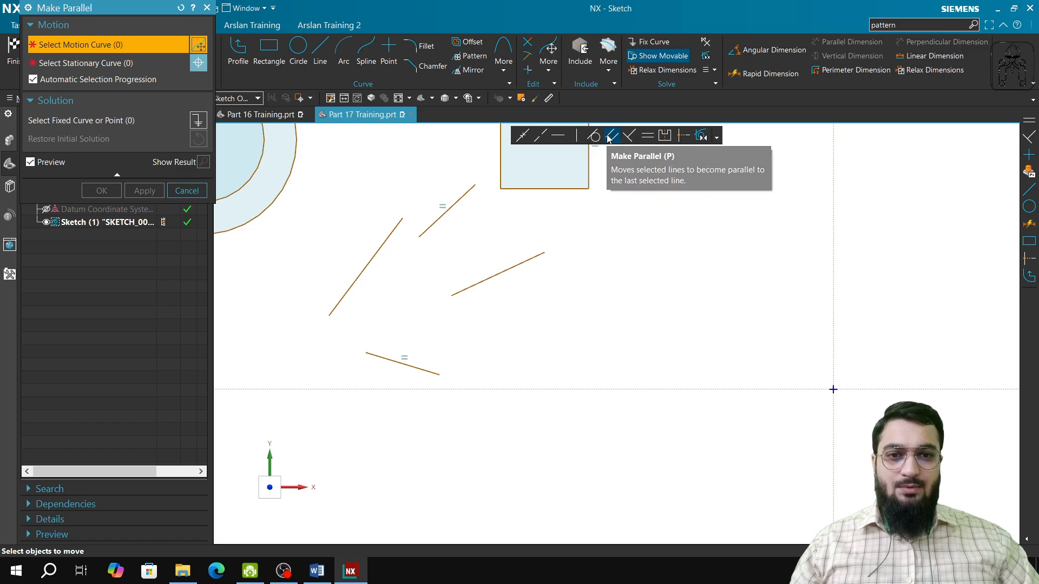
pyautogui.click(610, 137)
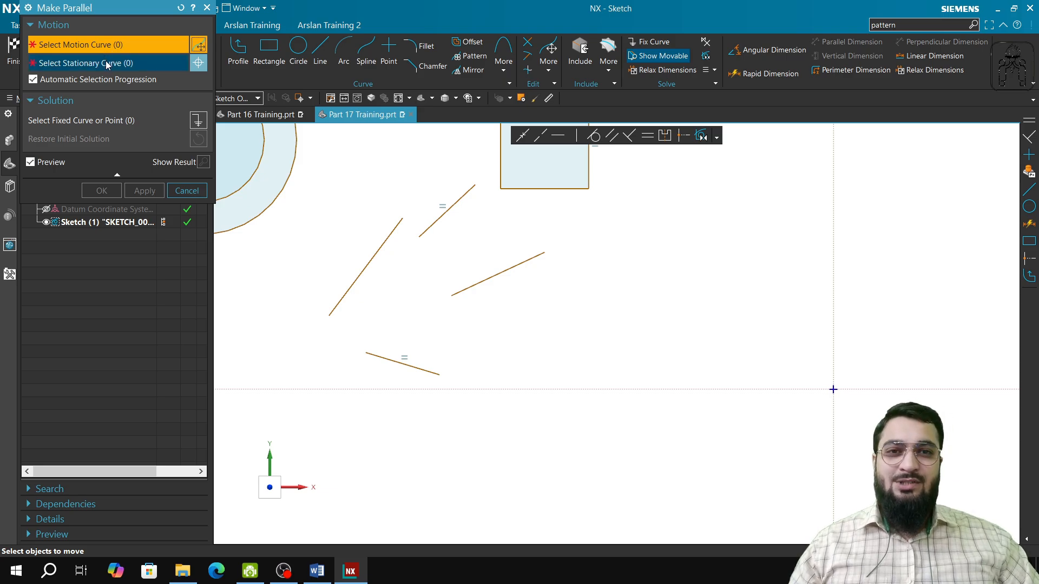
pyautogui.click(463, 199)
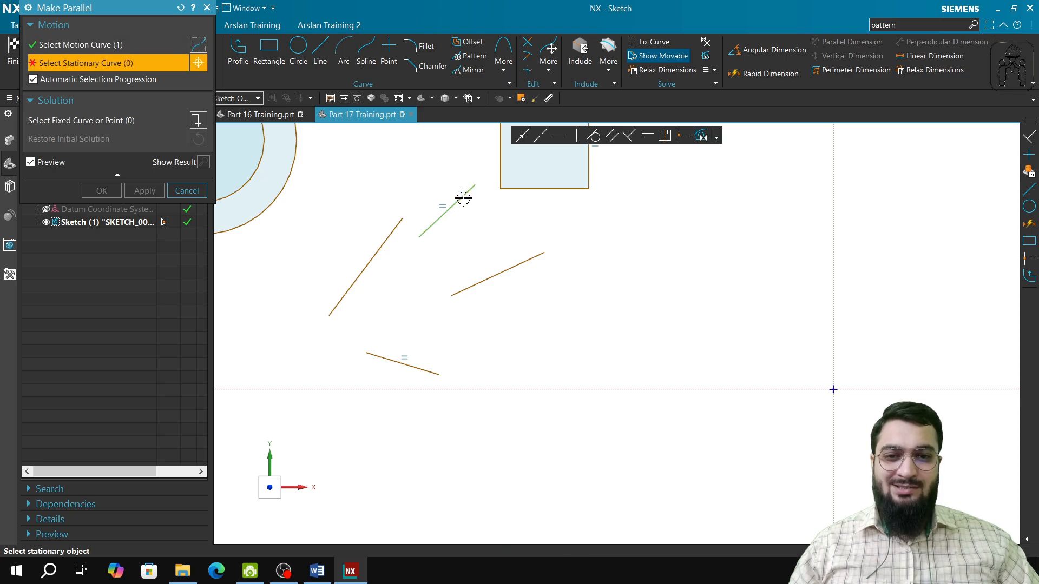
pyautogui.click(420, 367)
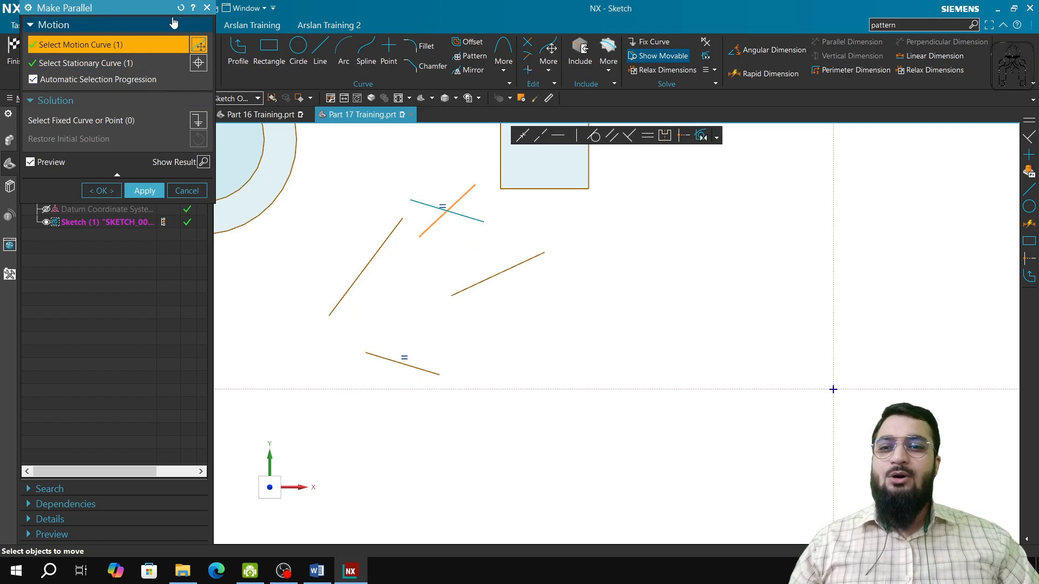
pyautogui.click(145, 190)
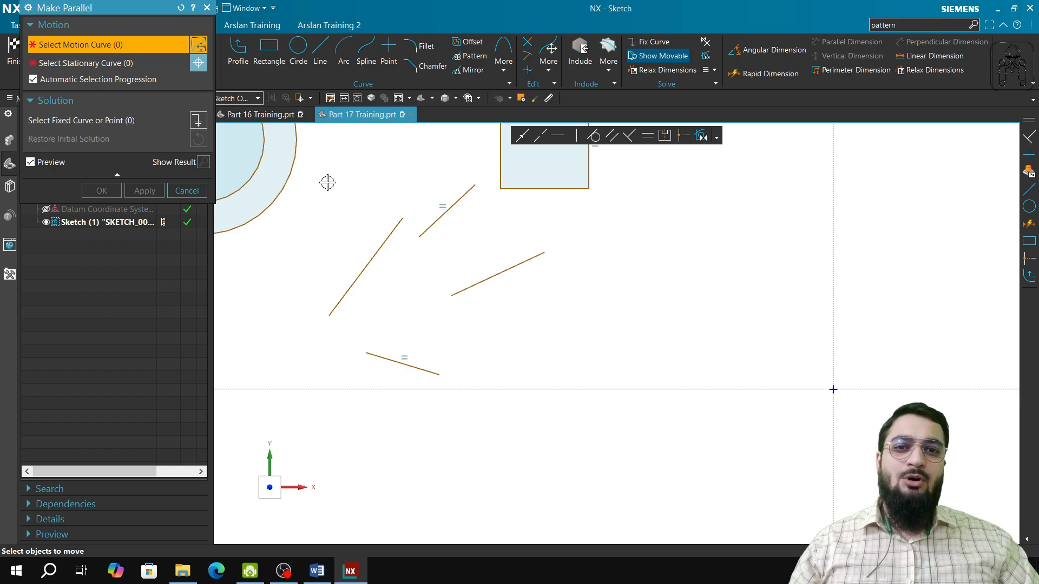
# Step: Preview the long left line made parallel to the short upper line, and reset the Make Parallel selections
pyautogui.click(370, 261)
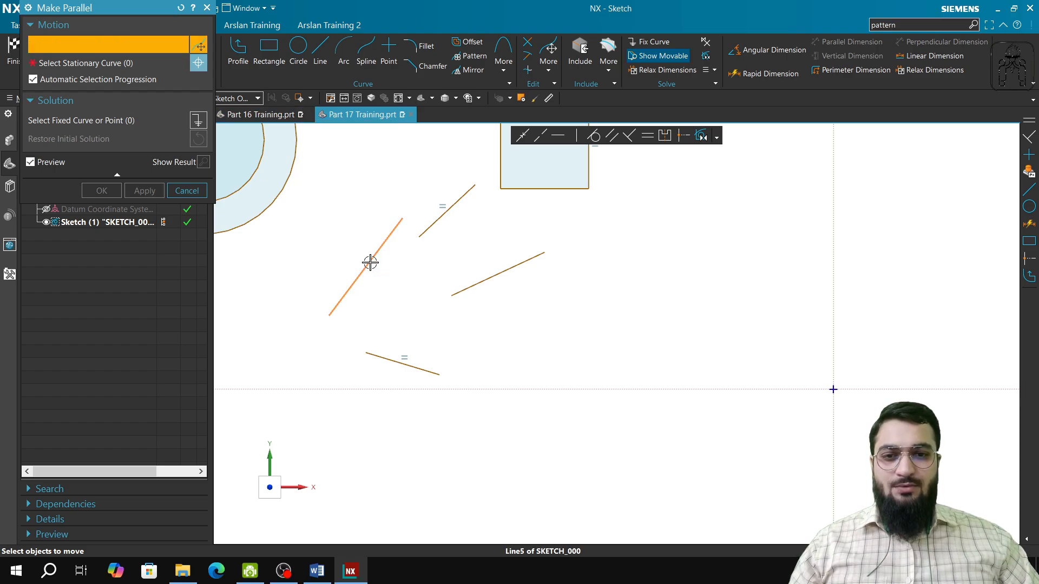
pyautogui.click(427, 226)
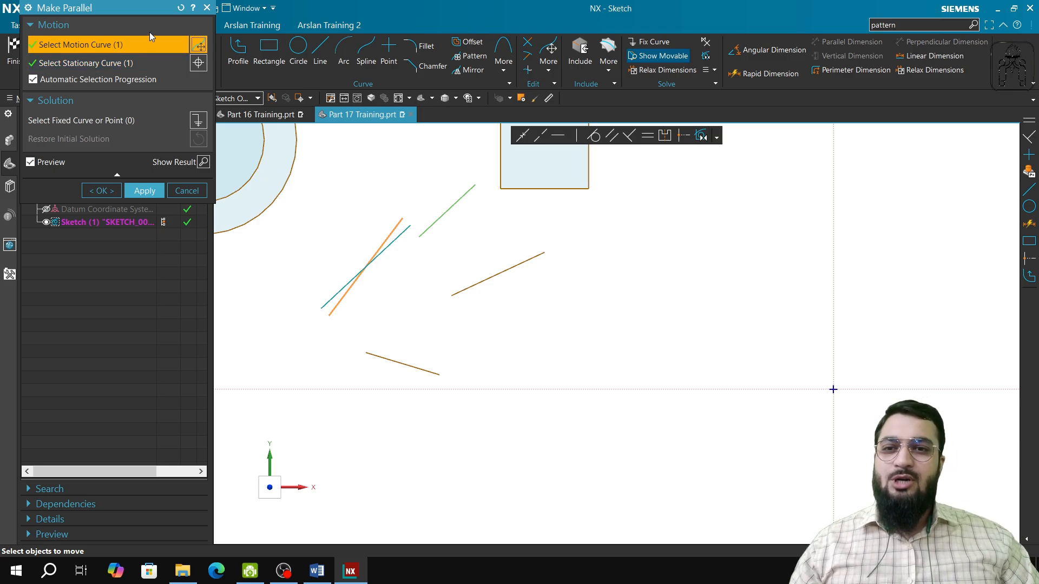
pyautogui.click(179, 8)
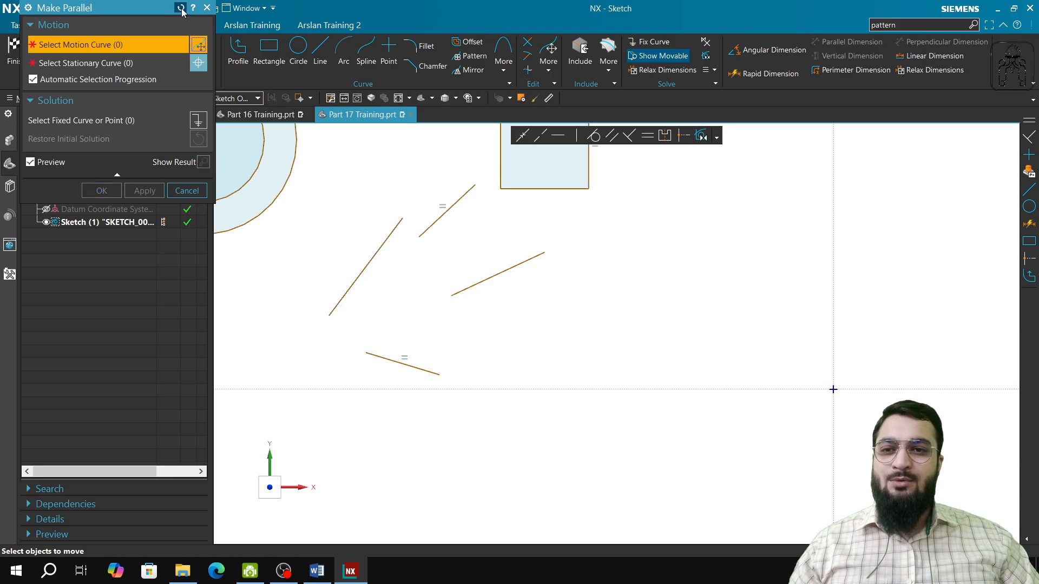
# Step: Preview the long left line, short upper line and right line made parallel to the lowest line, and reset the Make Parallel selections
pyautogui.click(369, 262)
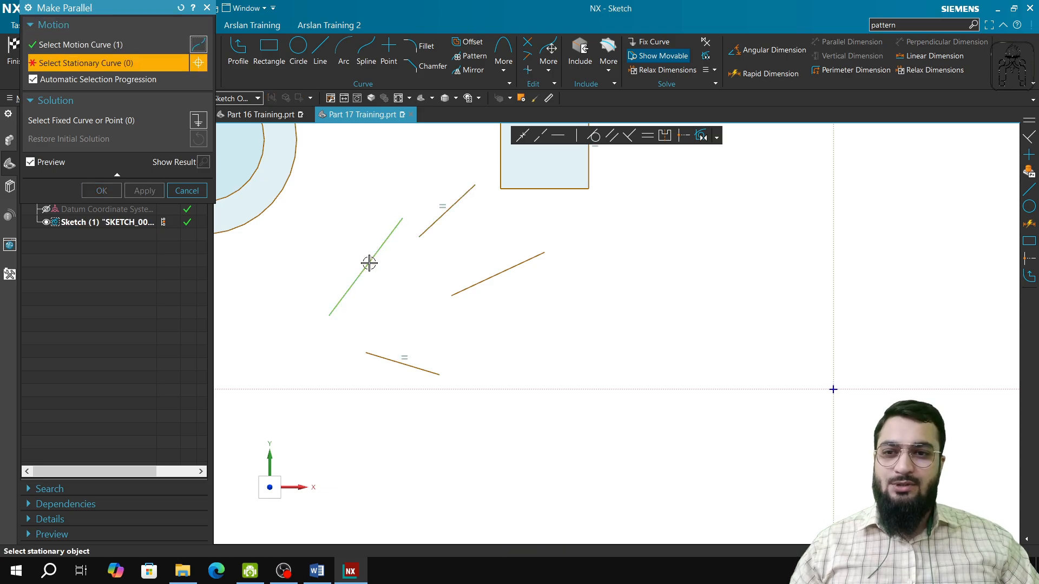
pyautogui.click(109, 46)
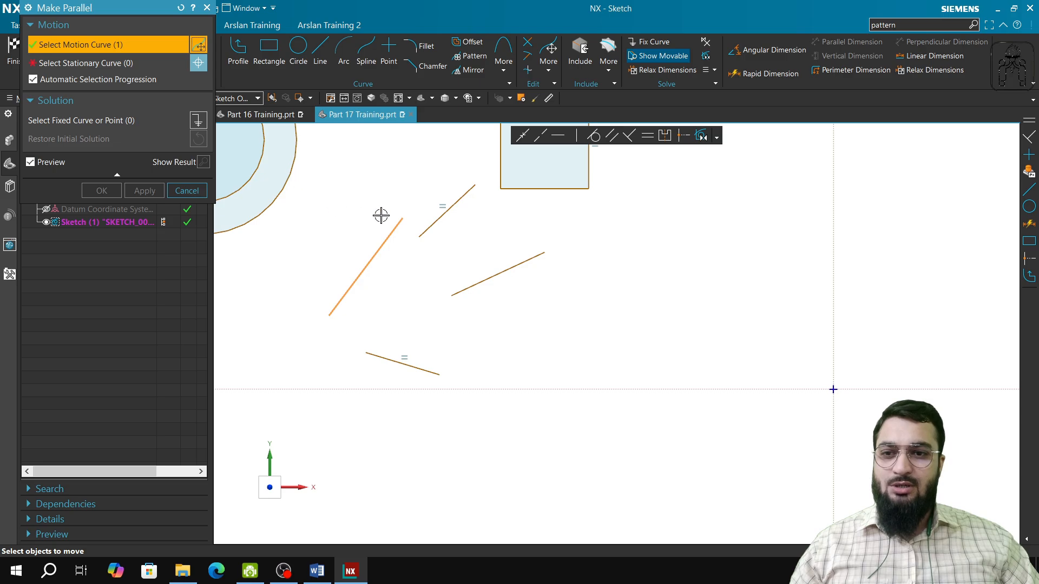
pyautogui.click(440, 217)
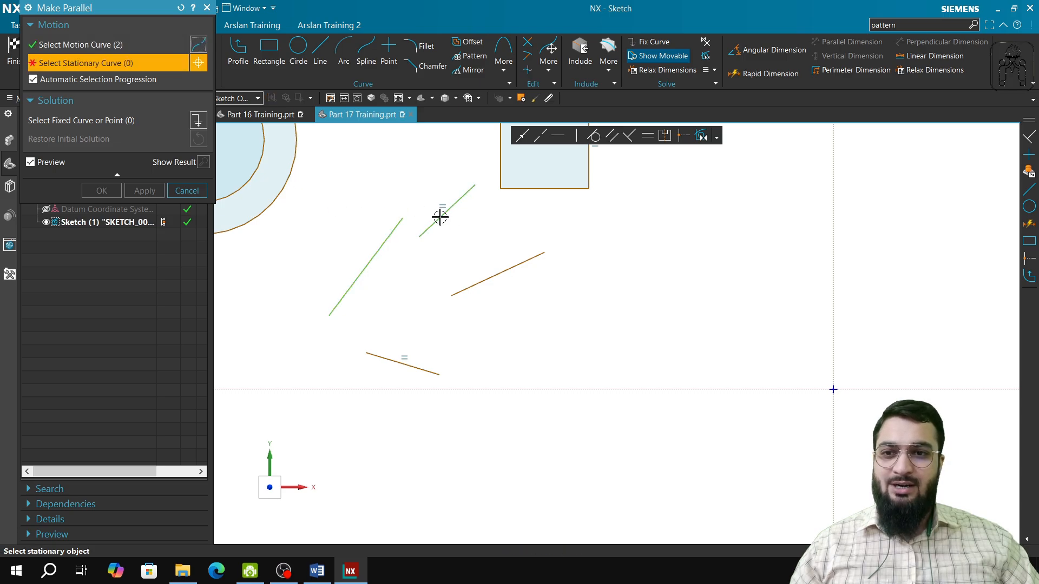
pyautogui.click(93, 52)
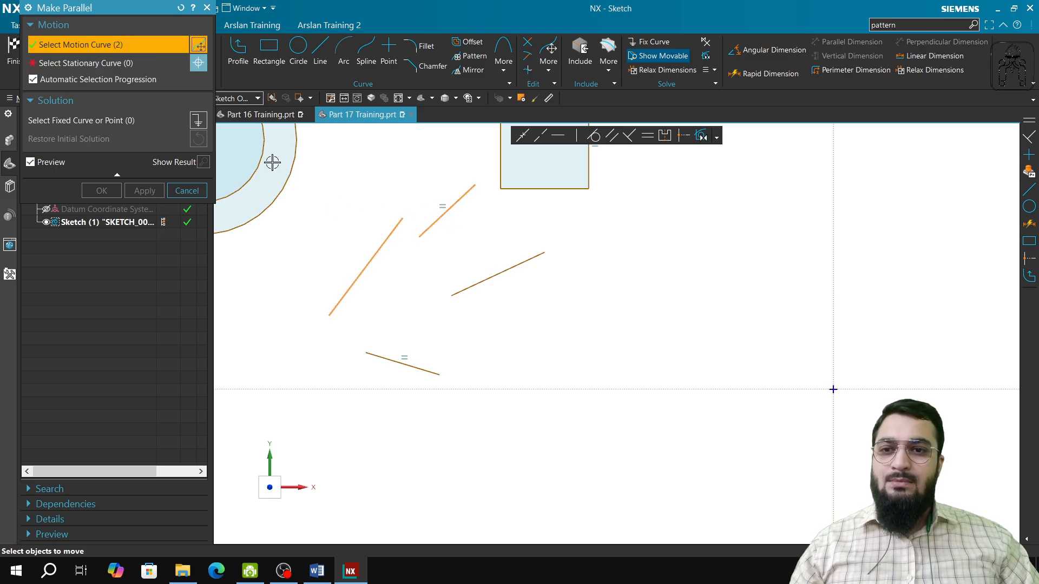
pyautogui.click(474, 287)
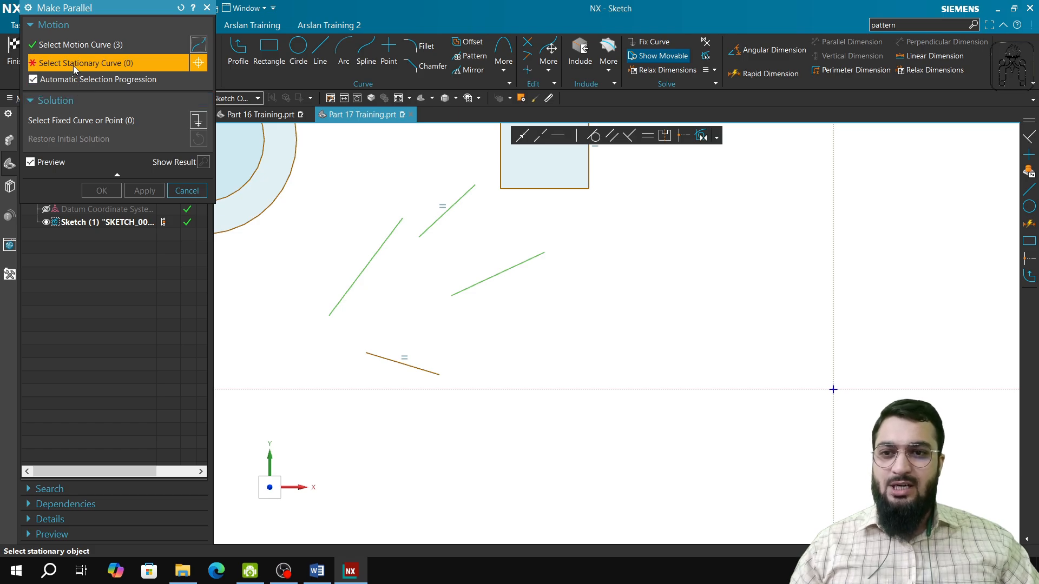
pyautogui.click(403, 363)
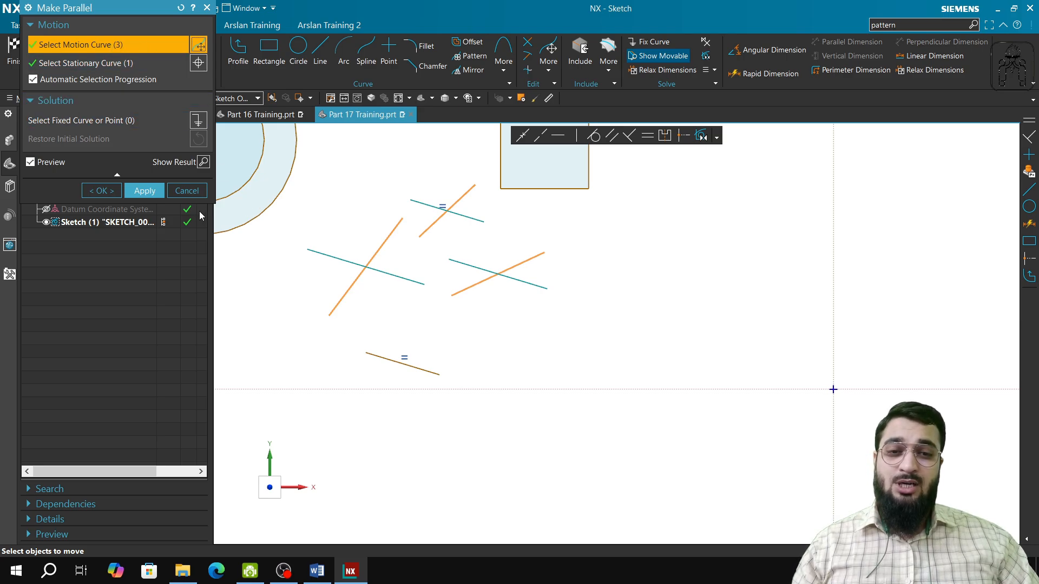
pyautogui.click(181, 7)
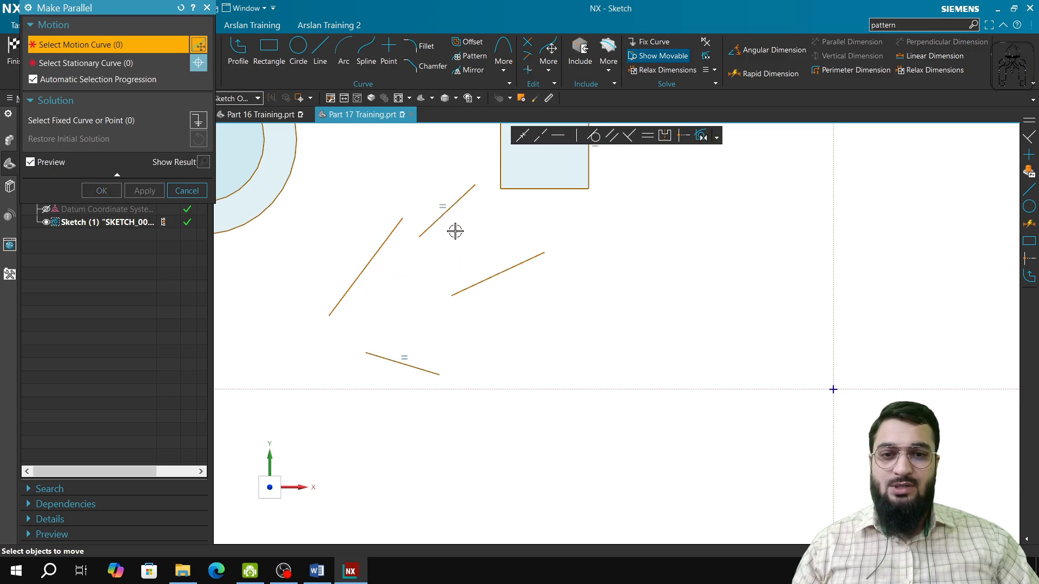
# Step: Make the short upper line parallel to the lowest line, and the long left line parallel to the right line
pyautogui.click(440, 217)
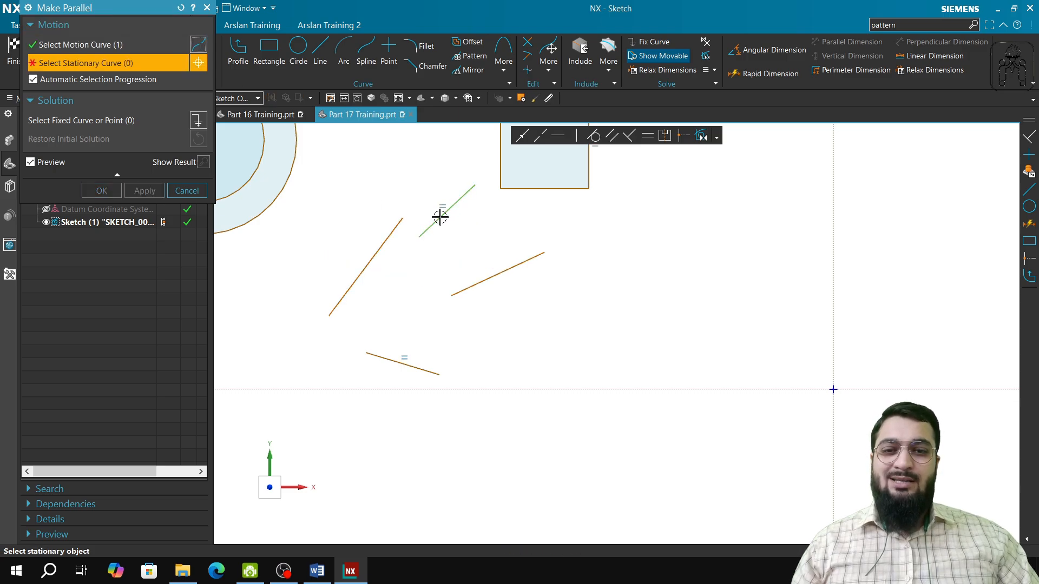
pyautogui.click(420, 371)
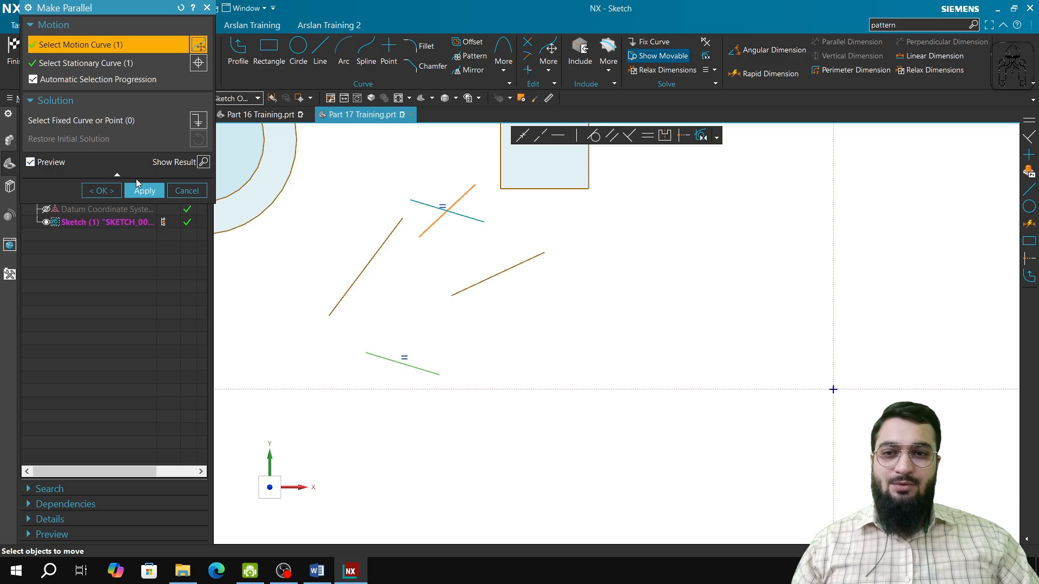
pyautogui.click(141, 190)
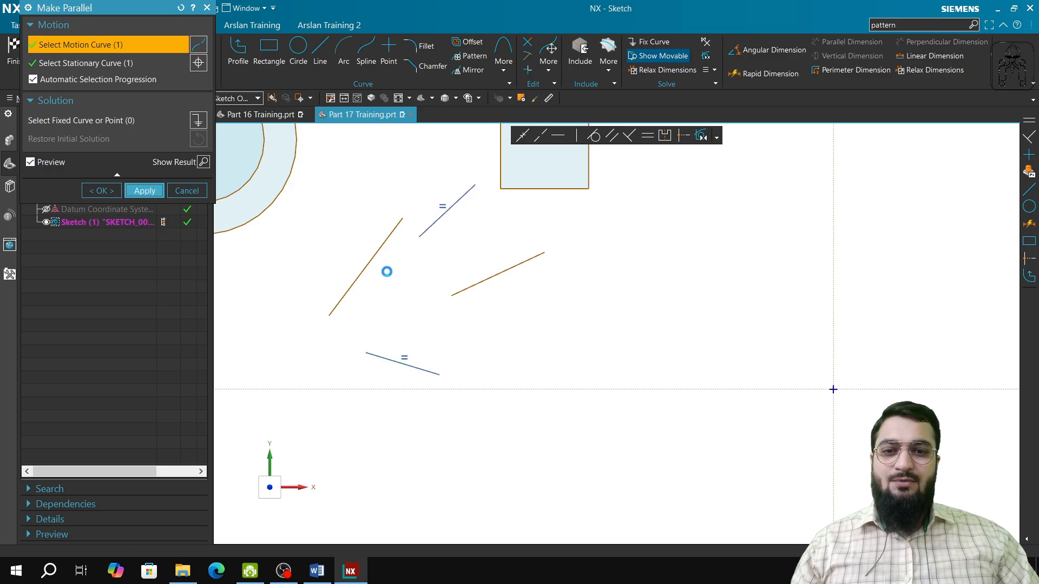
pyautogui.click(366, 265)
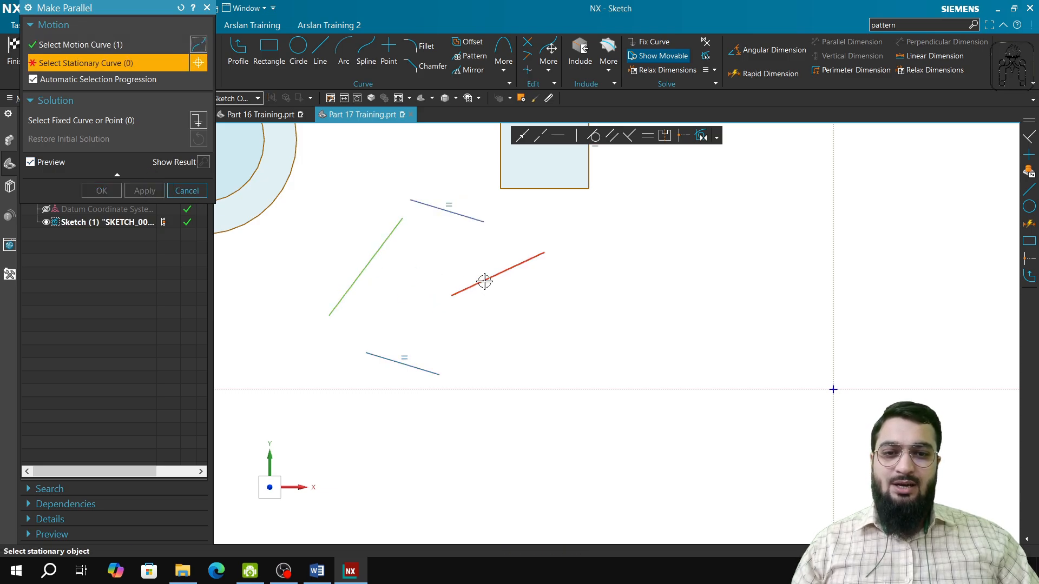
pyautogui.click(484, 281)
pyautogui.click(129, 190)
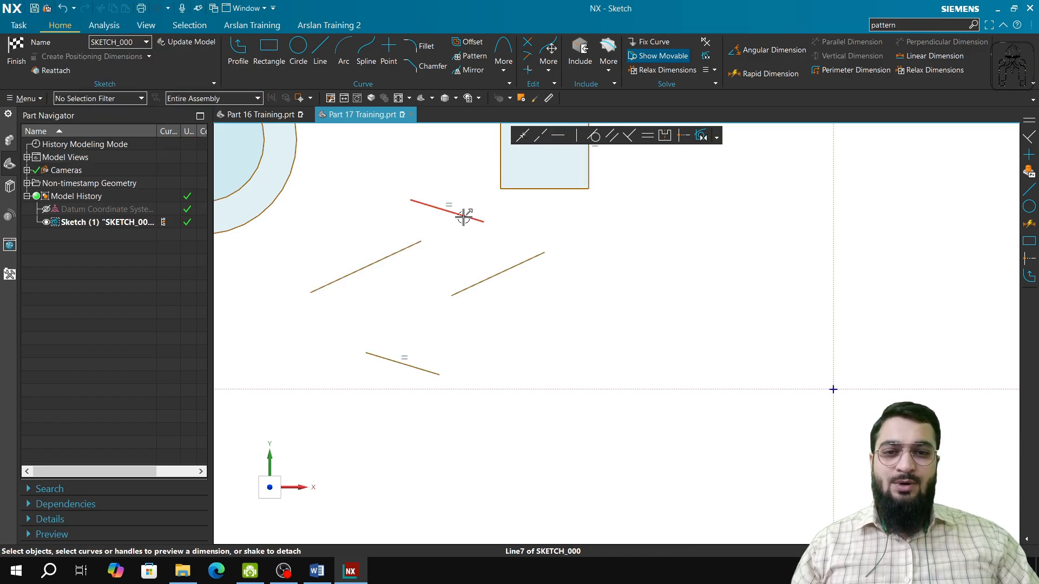
# Step: Make the lowest line horizontal and the long left line vertical
pyautogui.click(417, 368)
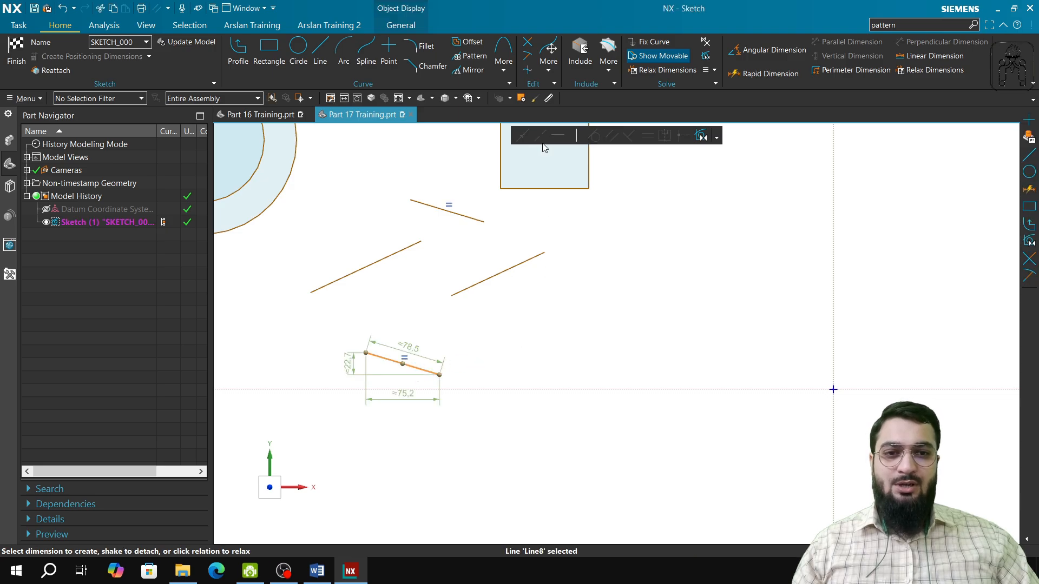
pyautogui.click(562, 140)
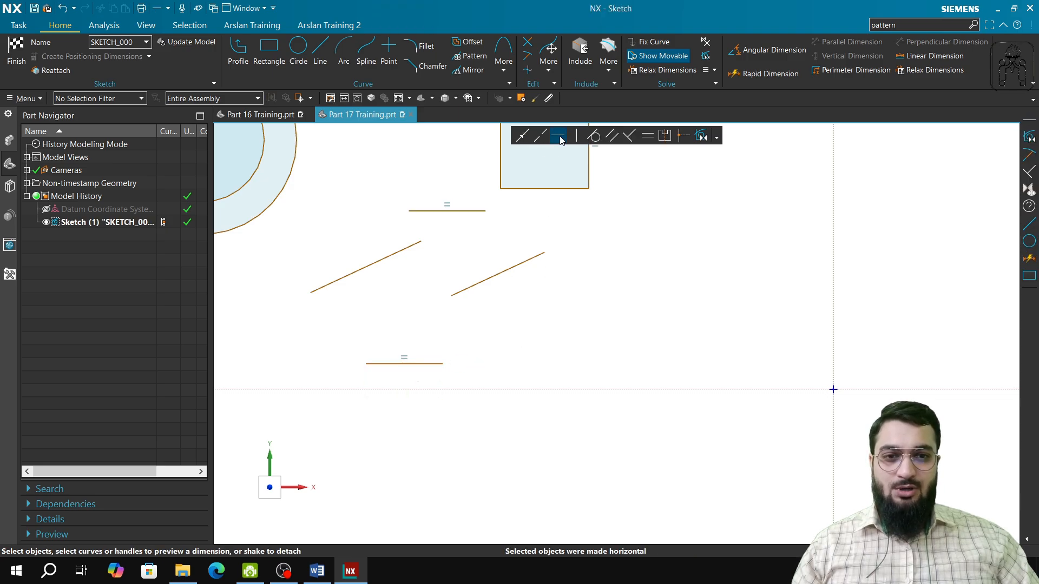
pyautogui.click(367, 265)
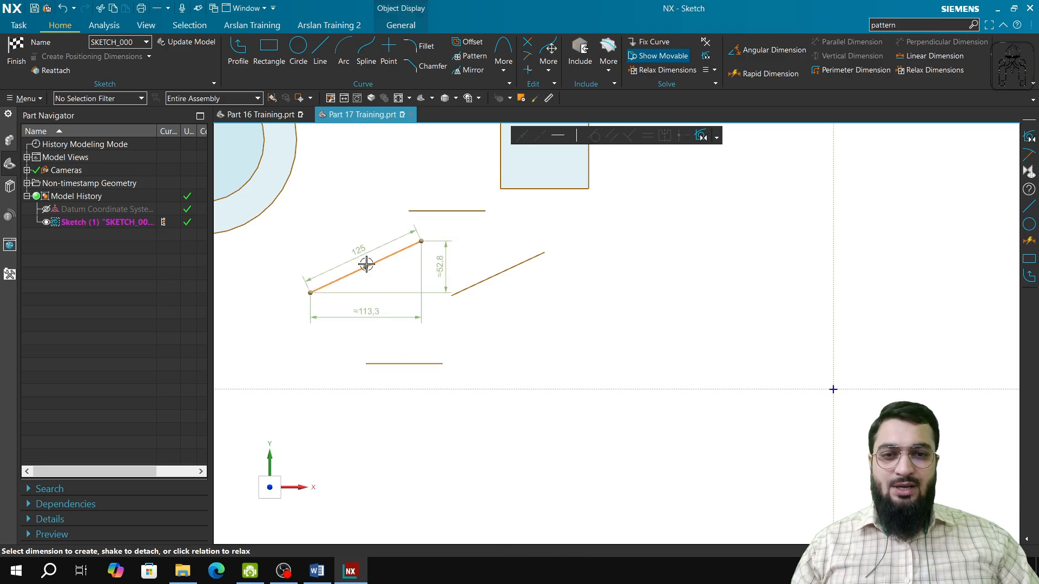
pyautogui.click(577, 136)
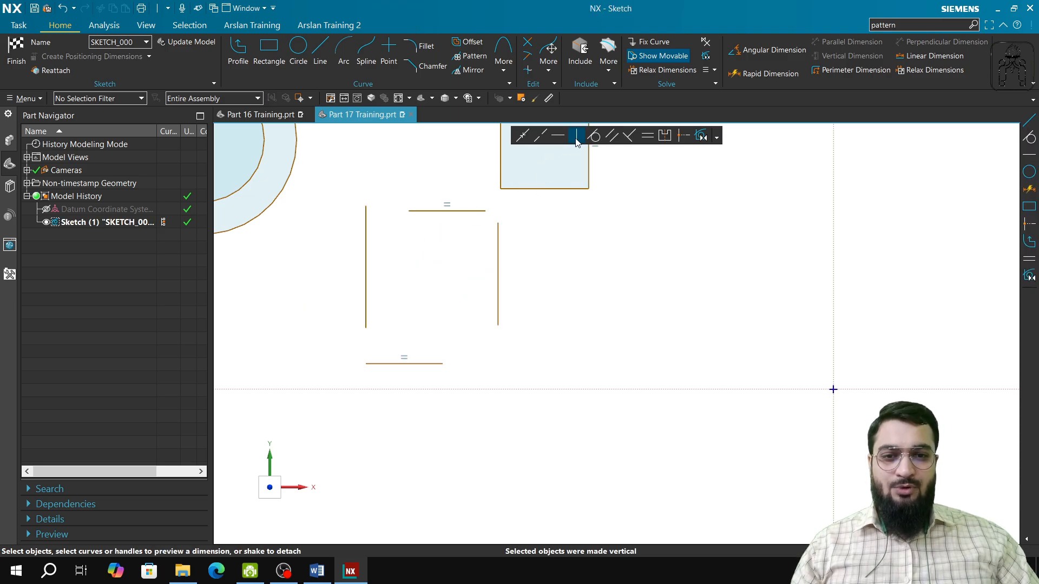
# Step: Apply an equal-length relation between the two vertical lines
pyautogui.click(366, 276)
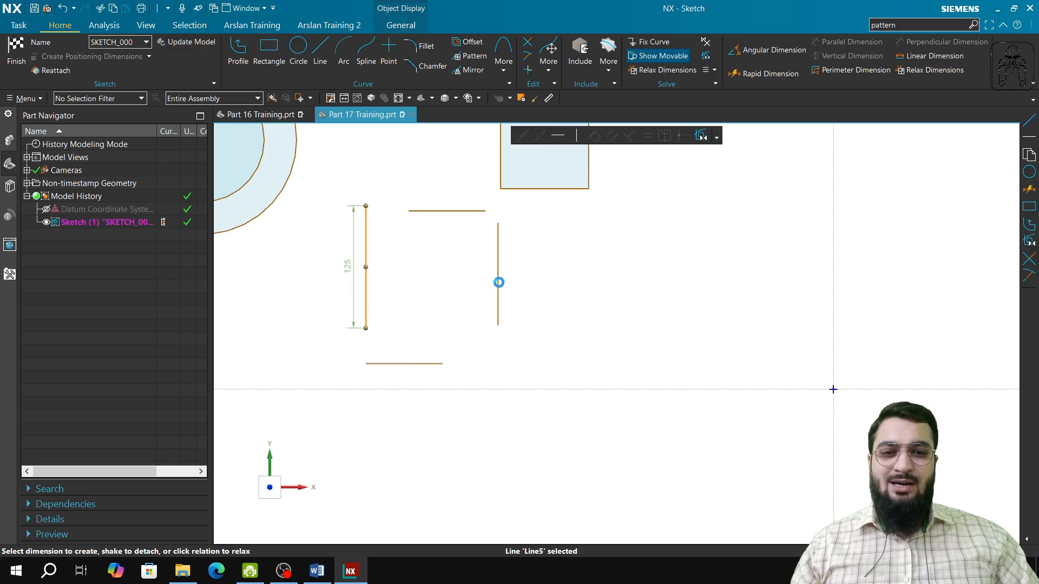
pyautogui.click(498, 282)
pyautogui.click(646, 137)
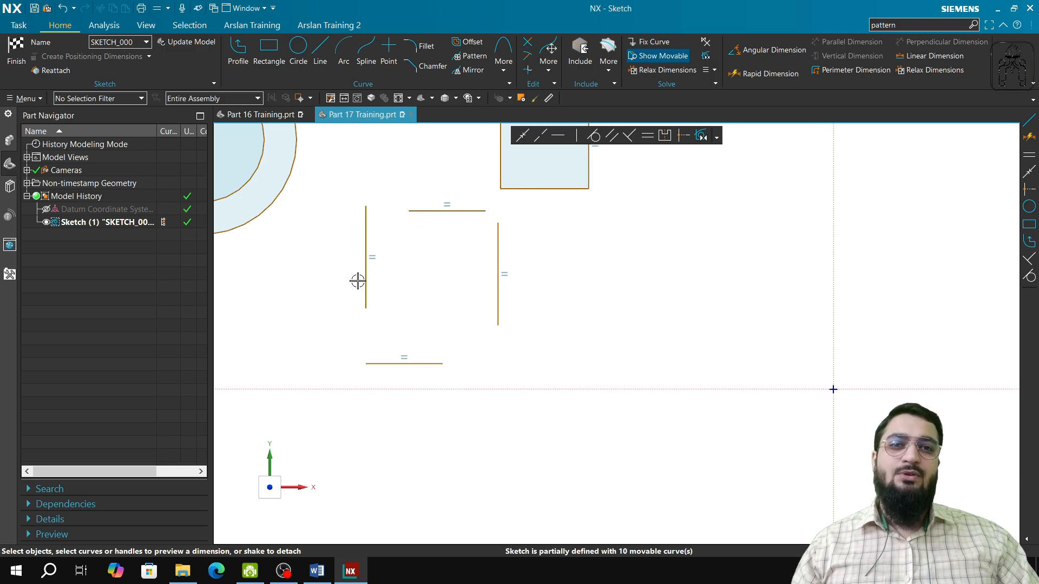
# Step: Make the upper endpoints of both vertical lines coincident with the ends of the upper horizontal line
pyautogui.click(365, 206)
pyautogui.click(409, 213)
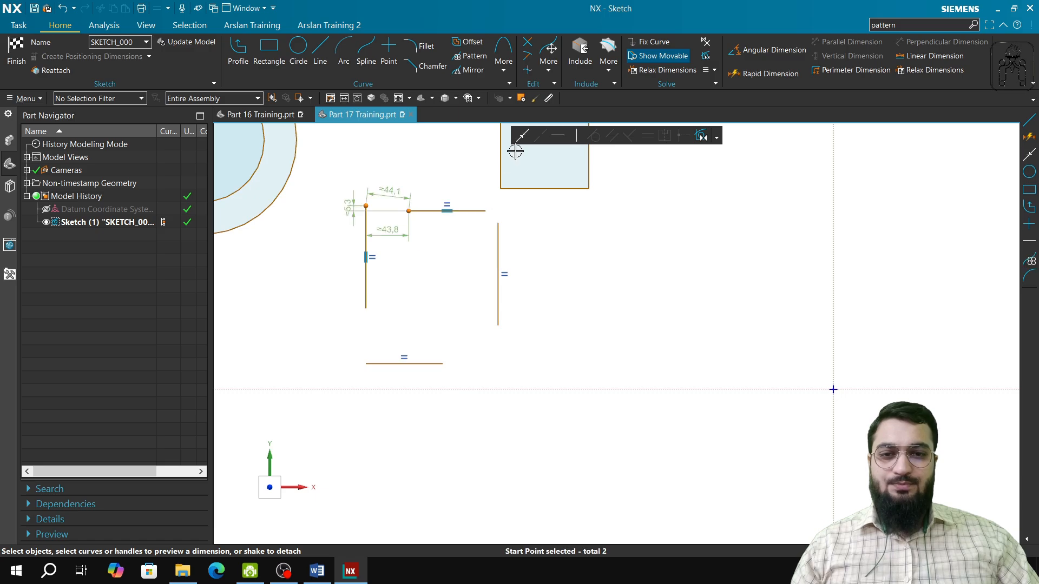
pyautogui.click(522, 136)
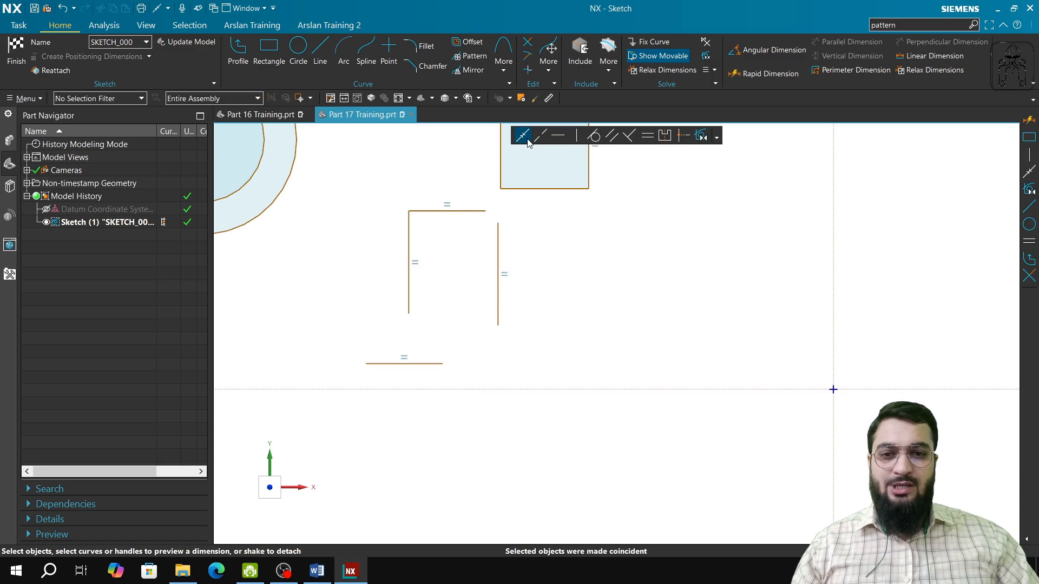
pyautogui.click(497, 222)
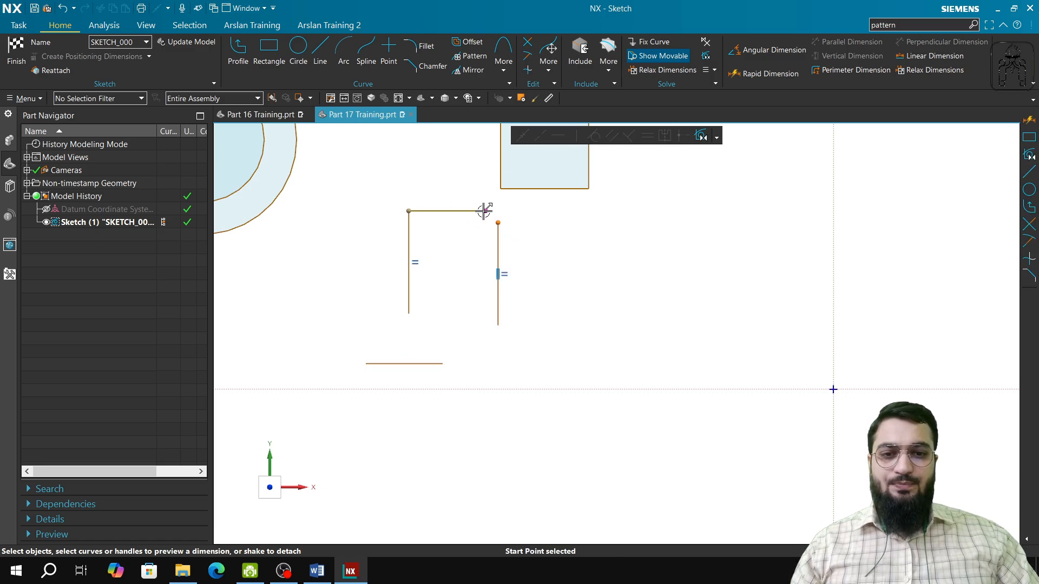
pyautogui.click(485, 211)
pyautogui.click(523, 136)
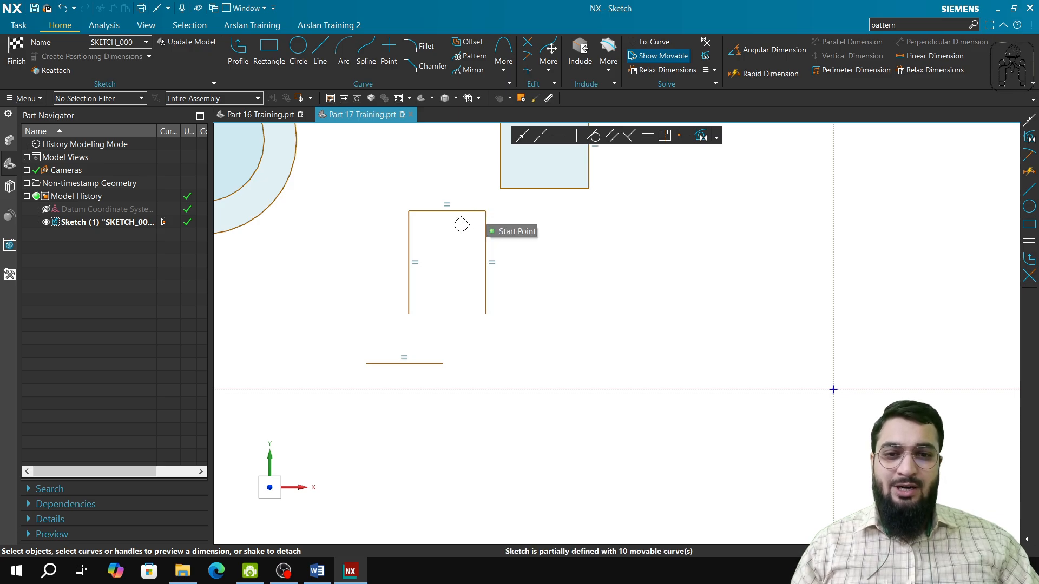
pyautogui.scroll(2, 461, 225)
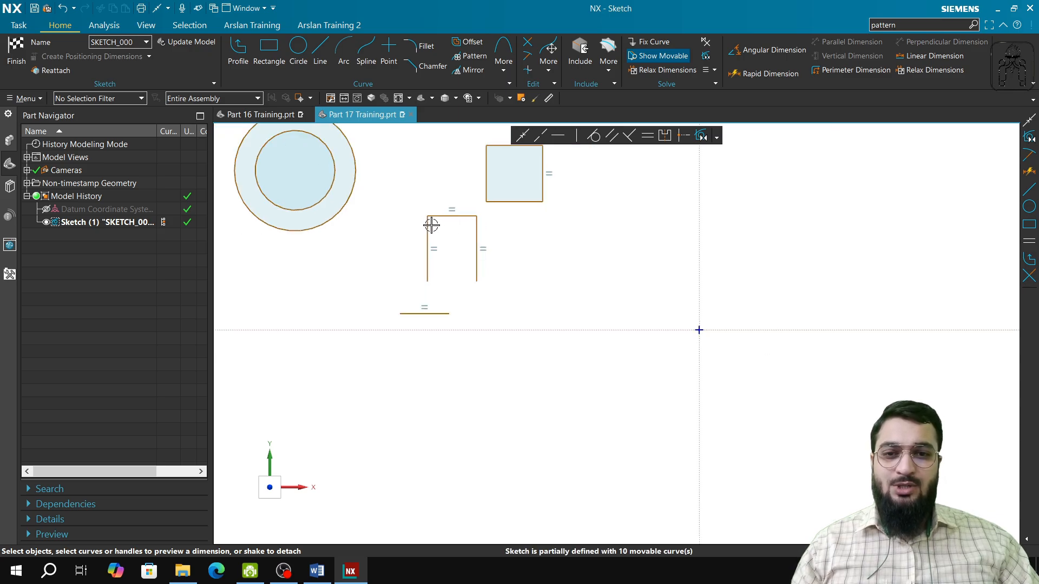
pyautogui.click(295, 170)
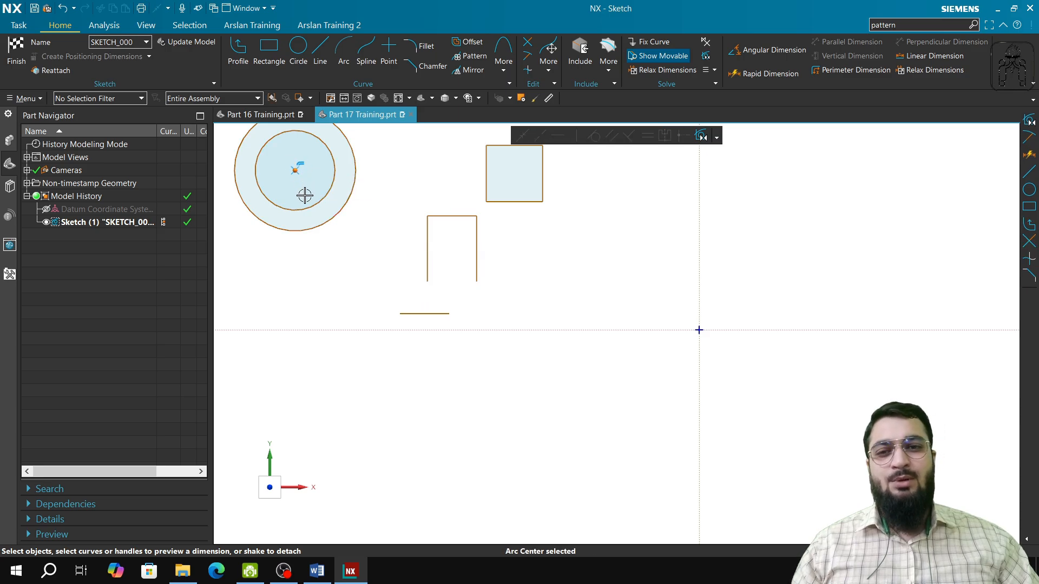
pyautogui.click(355, 294)
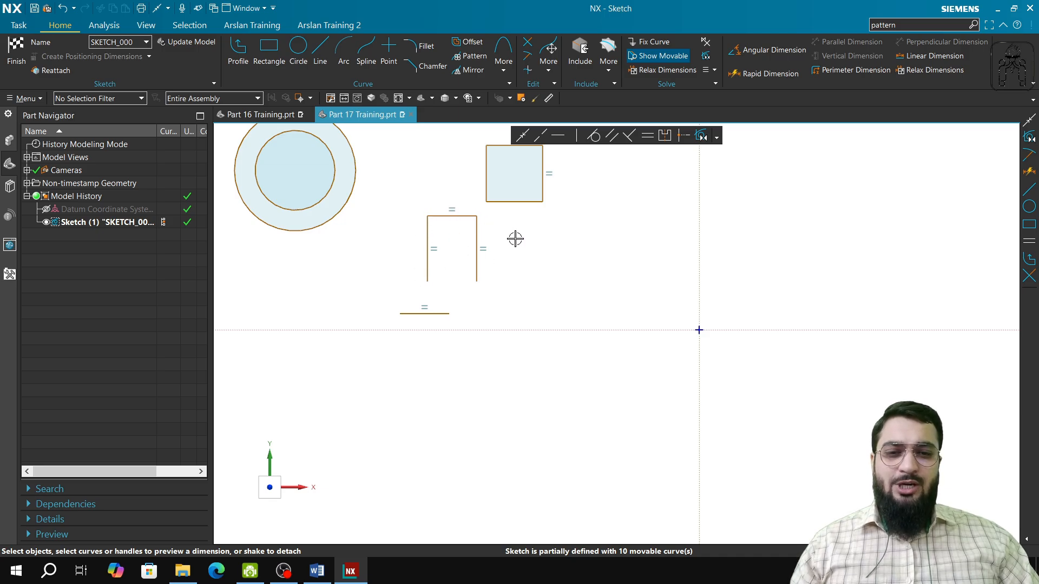
# Step: Close the four-line profile by making the lowest line's left endpoint coincident with the left vertical line's lower endpoint
pyautogui.scroll(2, 515, 239)
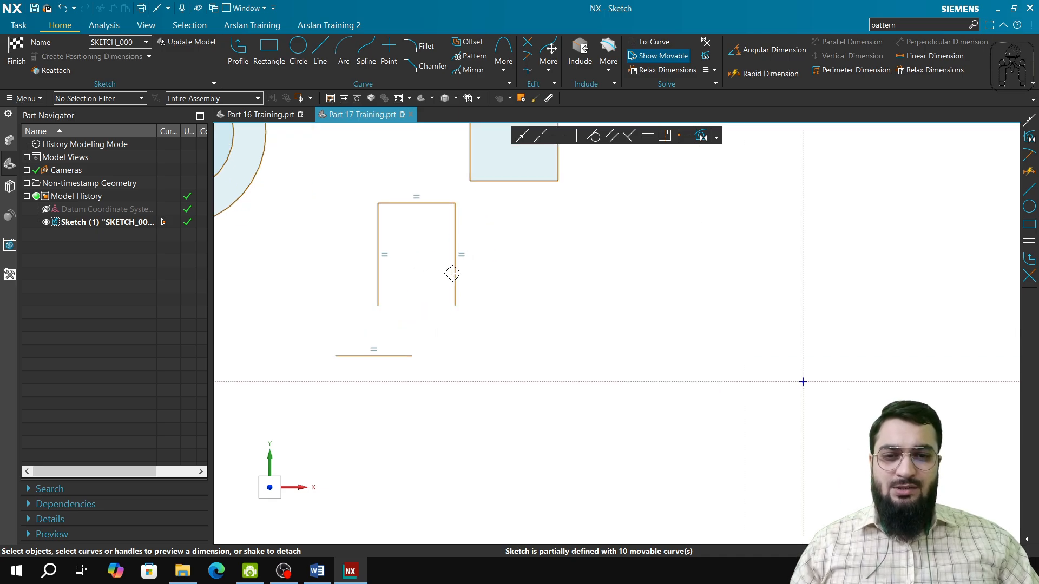
pyautogui.click(336, 355)
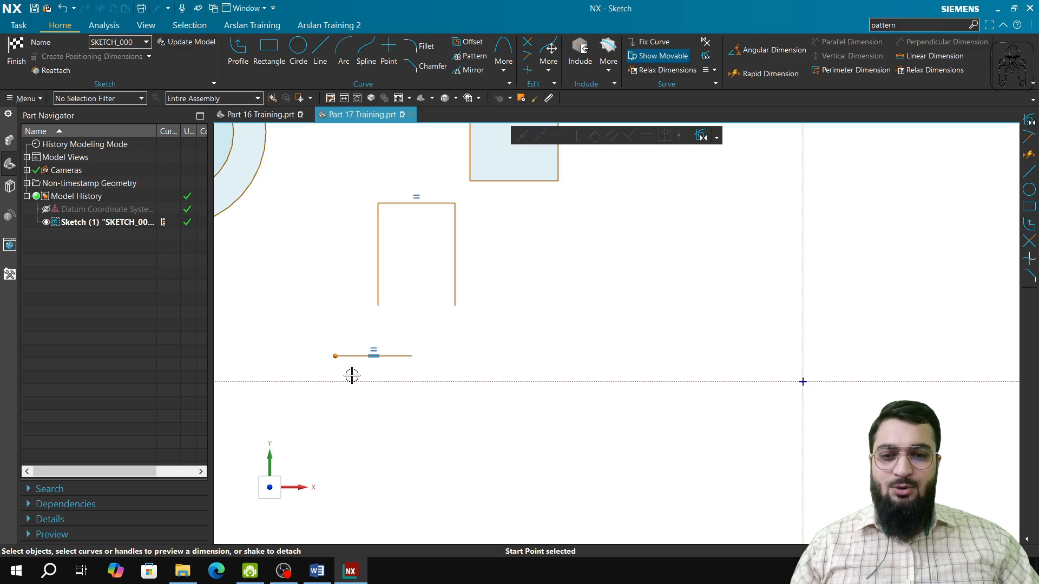
pyautogui.click(378, 306)
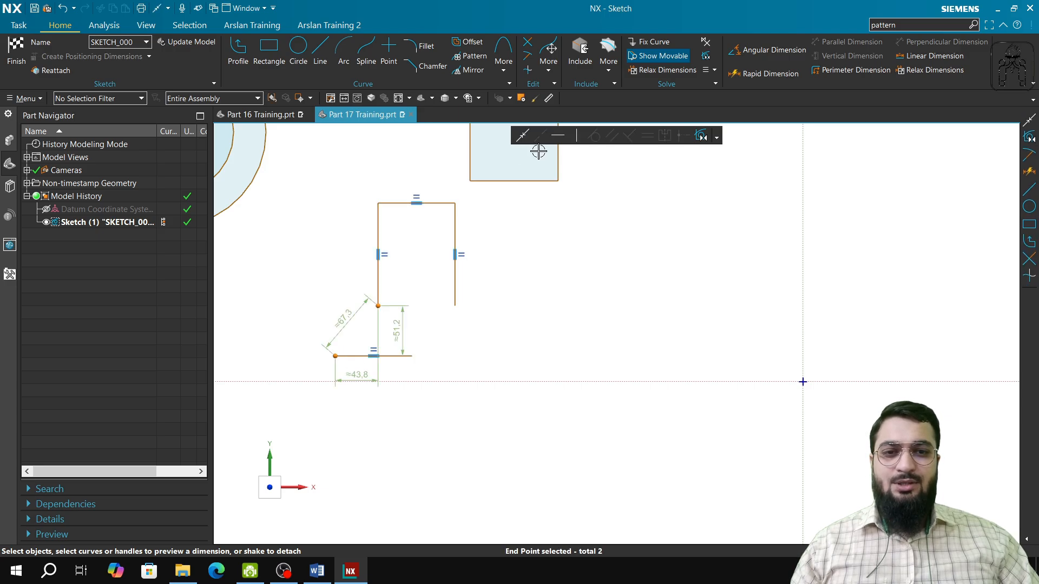
pyautogui.click(523, 134)
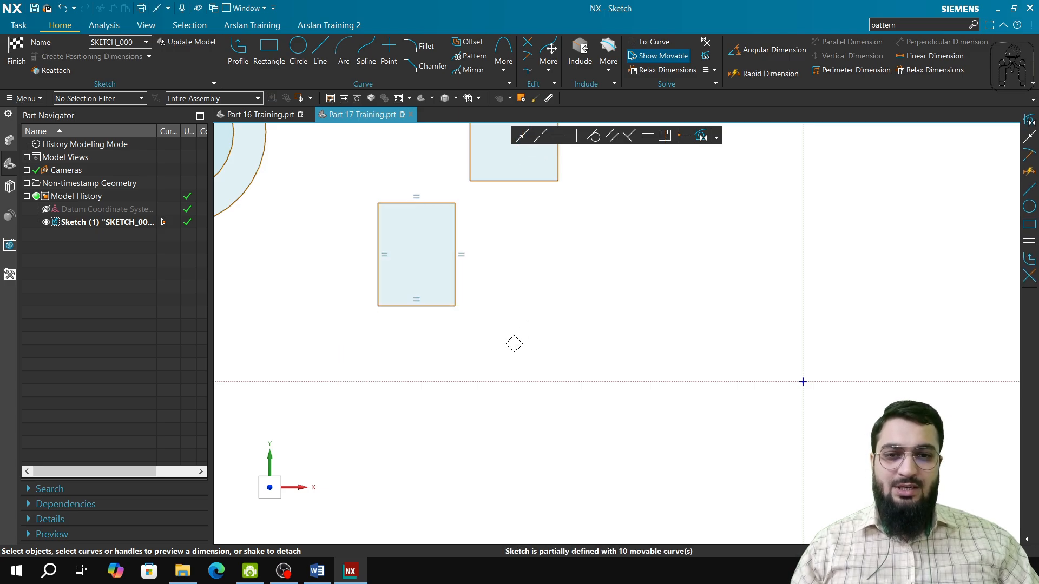
# Step: Enlarge the closed rectangle by moving its bottom edge downward and its right edge outward
pyautogui.moveTo(343, 194); pyautogui.dragTo(348, 226)
pyautogui.moveTo(399, 306); pyautogui.dragTo(431, 353)
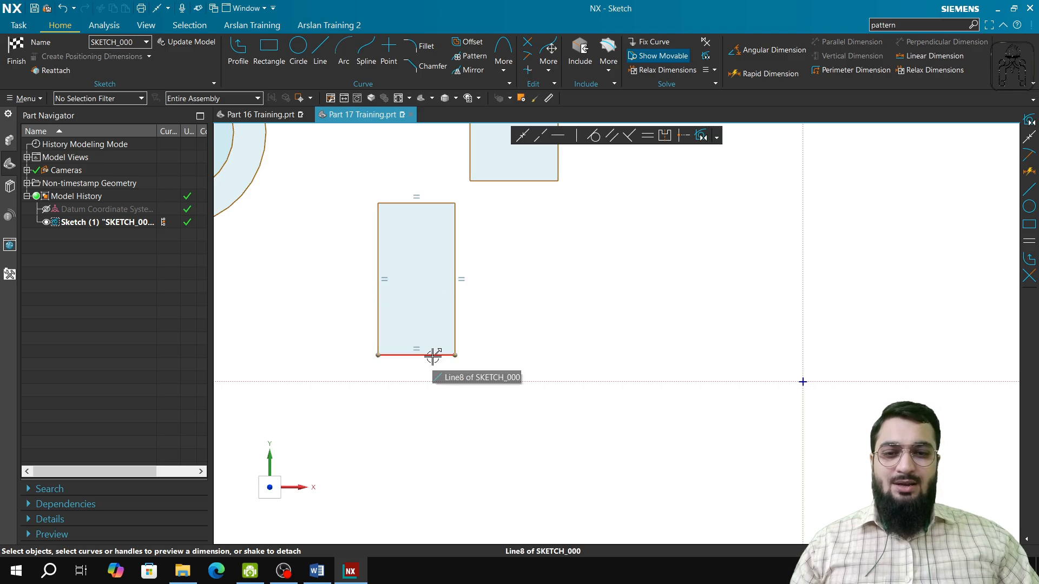
pyautogui.moveTo(459, 244); pyautogui.dragTo(552, 280)
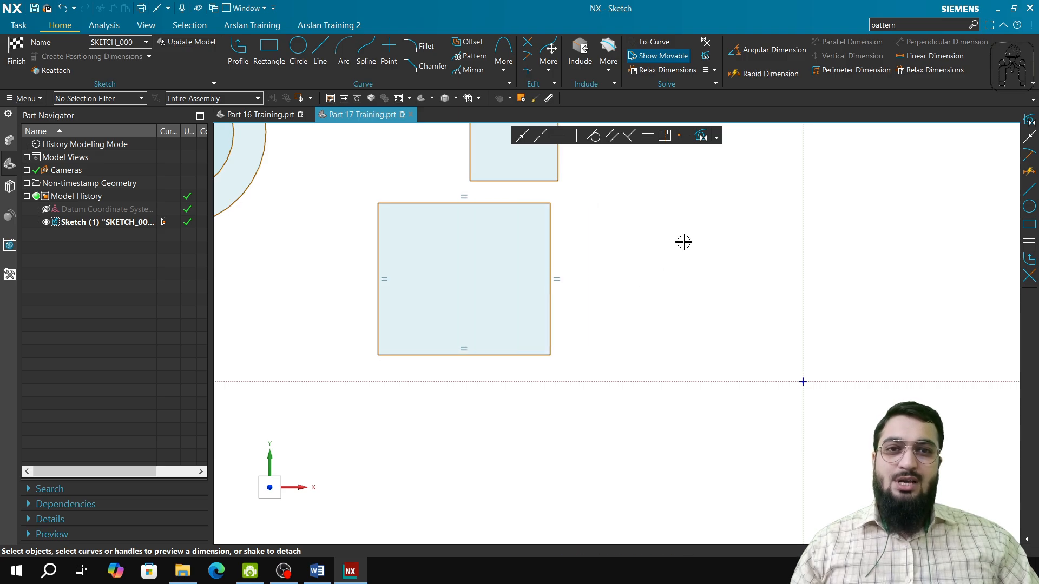
# Step: Apply an equal-length relation between the rectangle's top and right edges, and shrink the square by moving its right edge inward
pyautogui.click(518, 204)
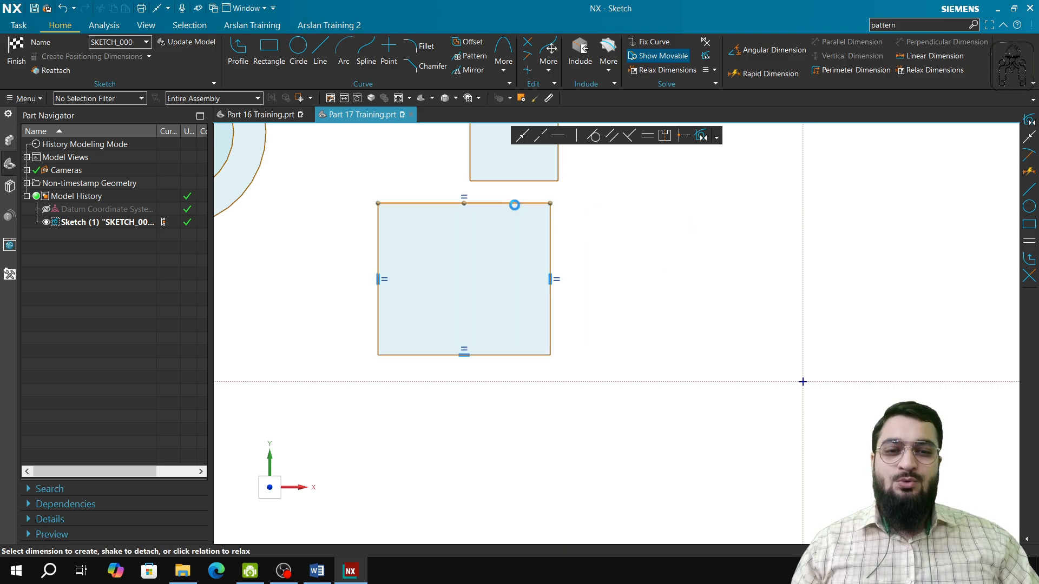
pyautogui.click(551, 238)
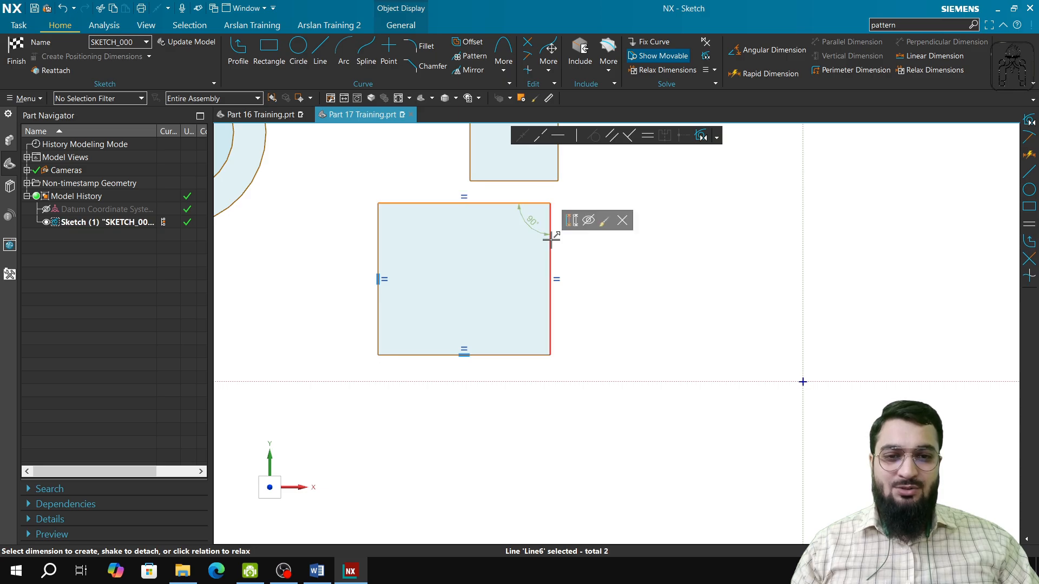
pyautogui.click(646, 136)
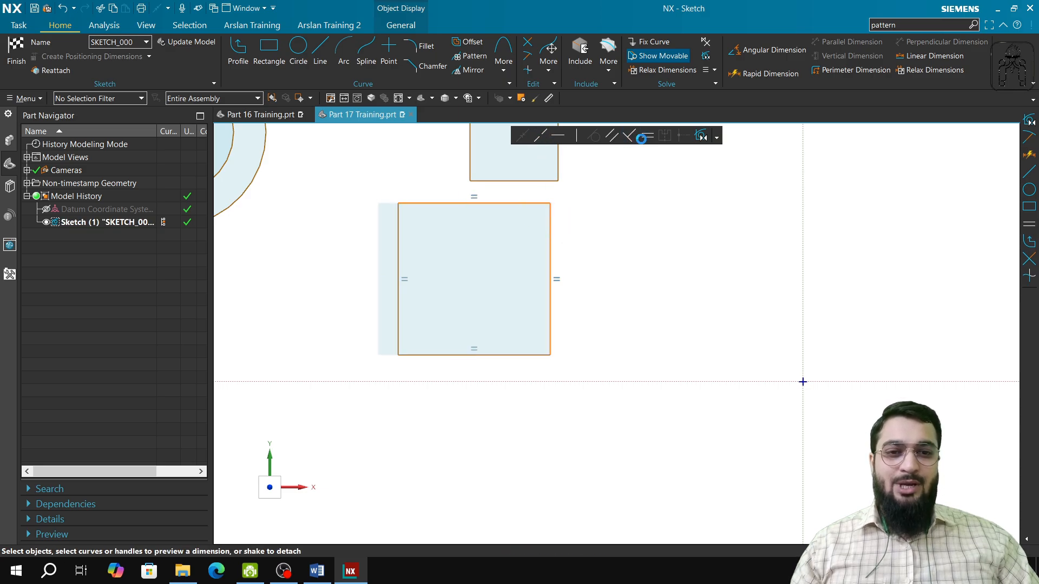
pyautogui.moveTo(551, 278); pyautogui.dragTo(541, 331)
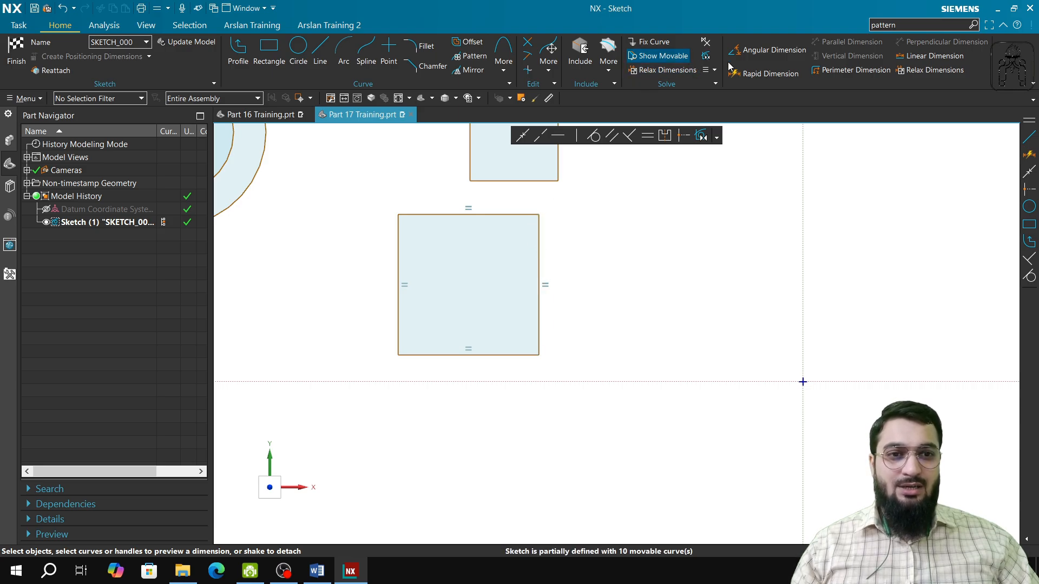
# Step: Add a vertical rapid dimension between the two corners of the square's right edge, and move the square further right
pyautogui.click(759, 76)
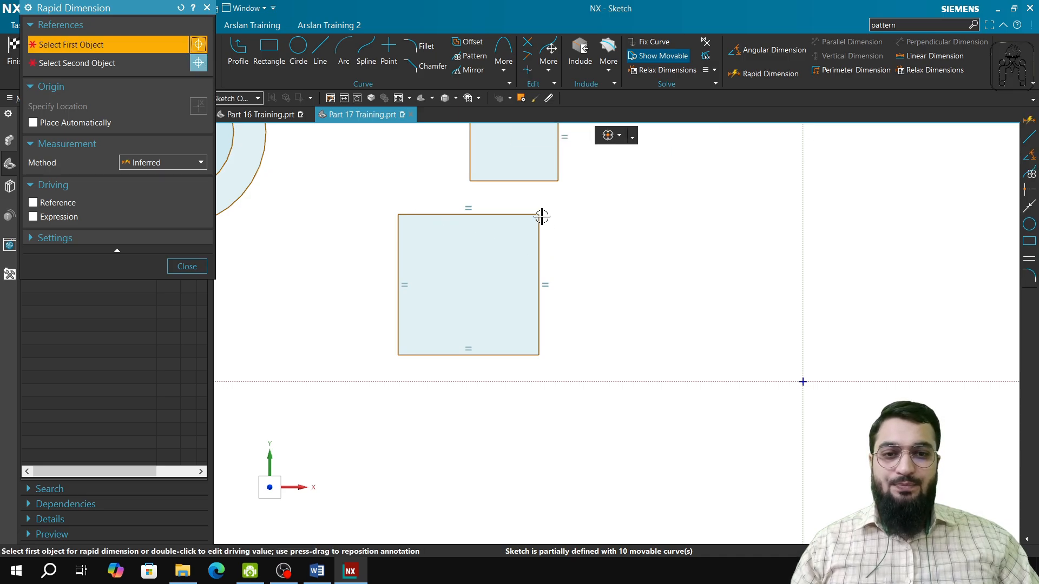
pyautogui.click(539, 215)
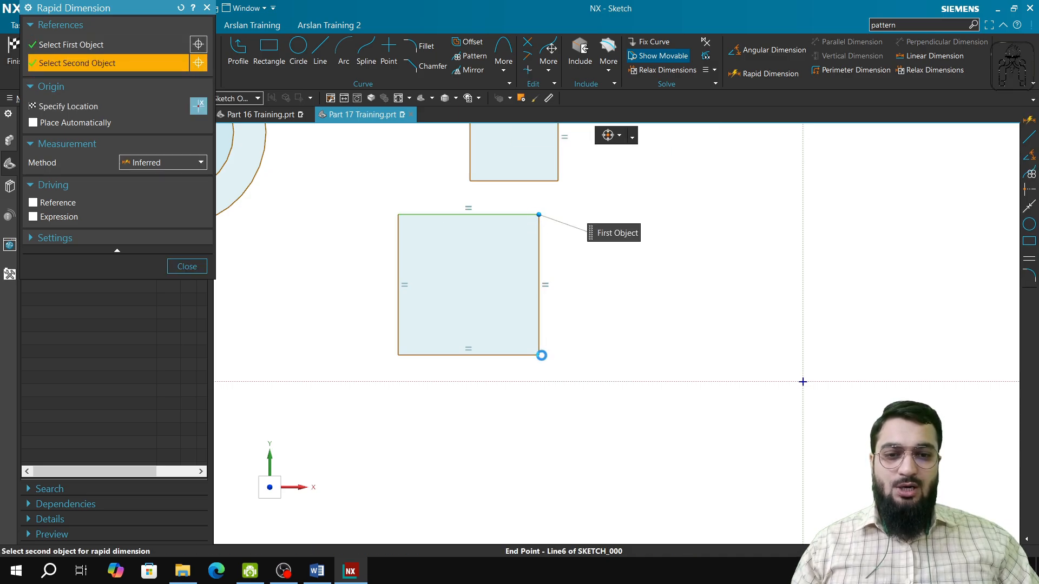
pyautogui.click(541, 355)
pyautogui.click(580, 317)
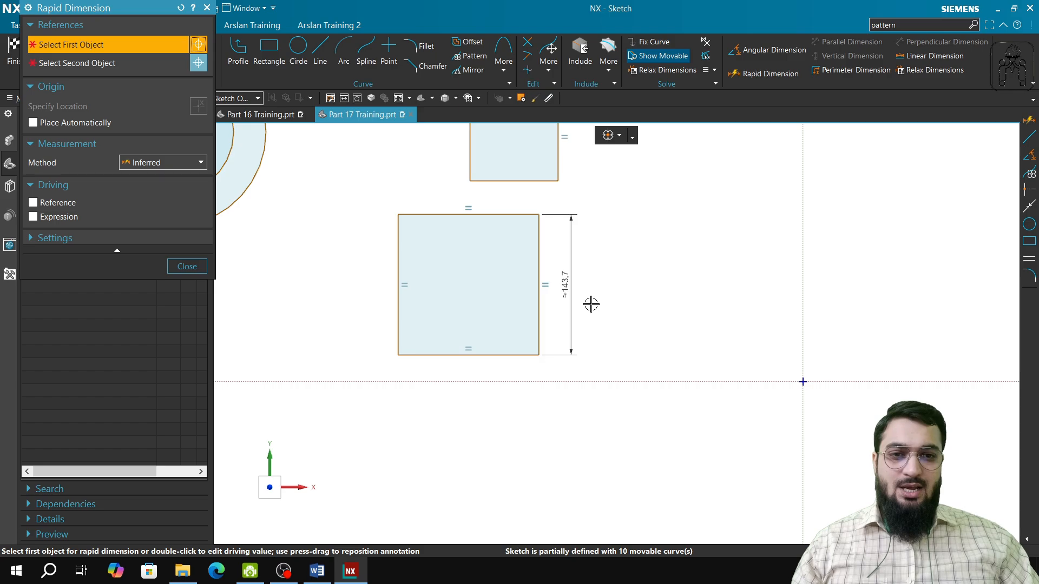
pyautogui.click(200, 267)
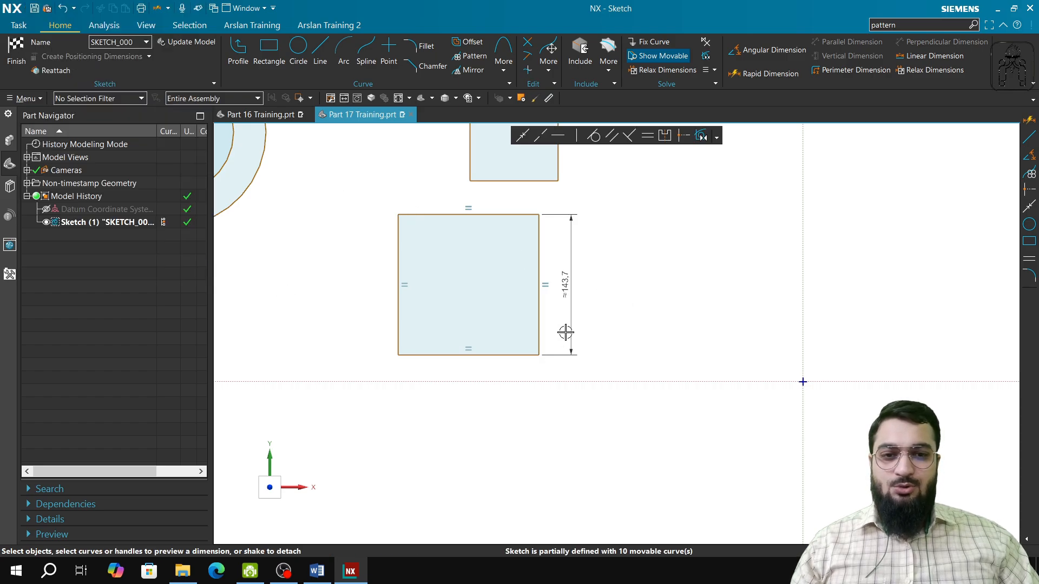
pyautogui.moveTo(534, 322); pyautogui.dragTo(622, 298)
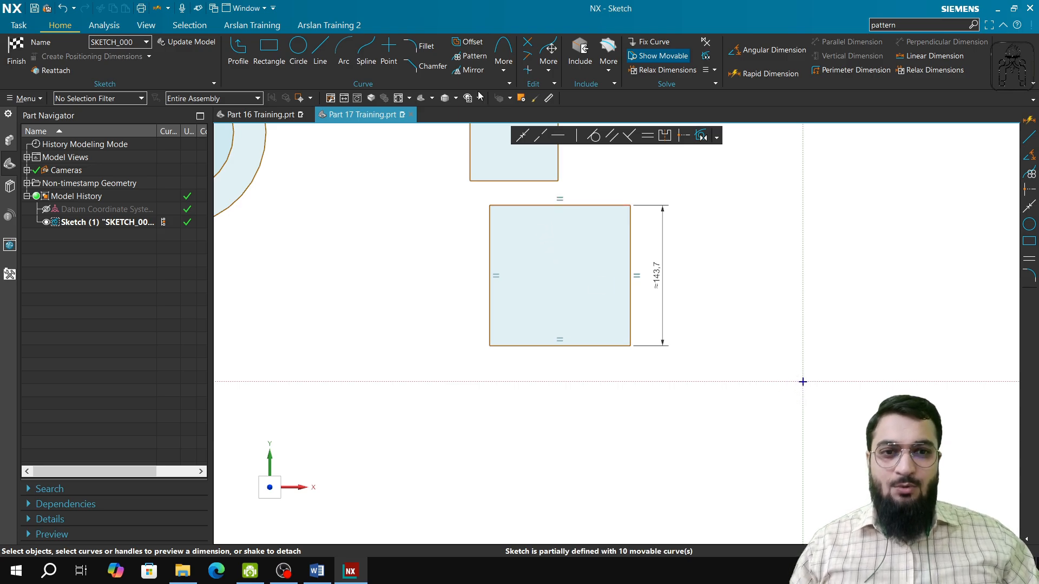
# Step: Draw a circle about 90 in diameter around the middle of the square
pyautogui.click(299, 51)
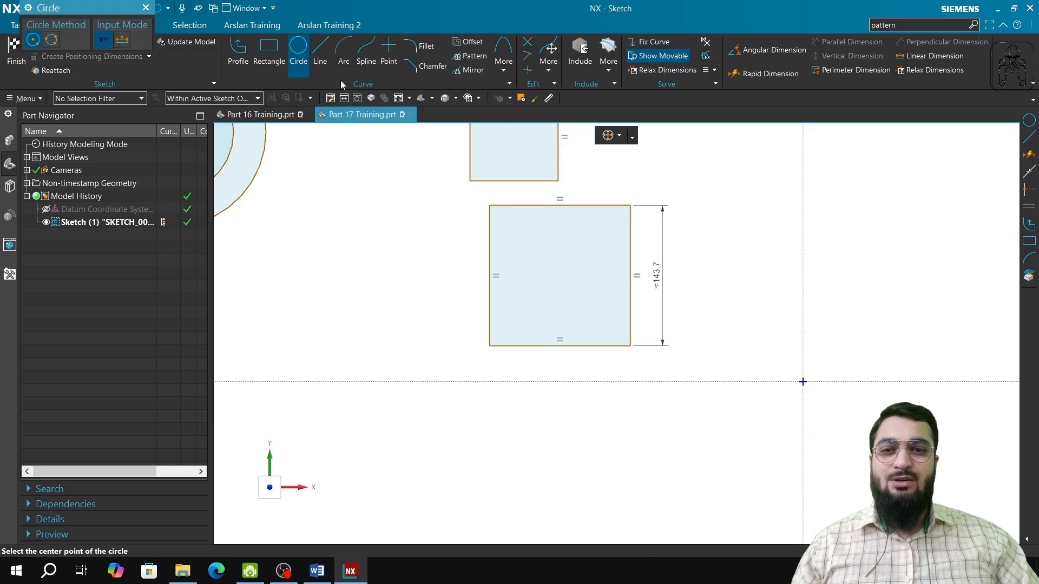
pyautogui.click(559, 273)
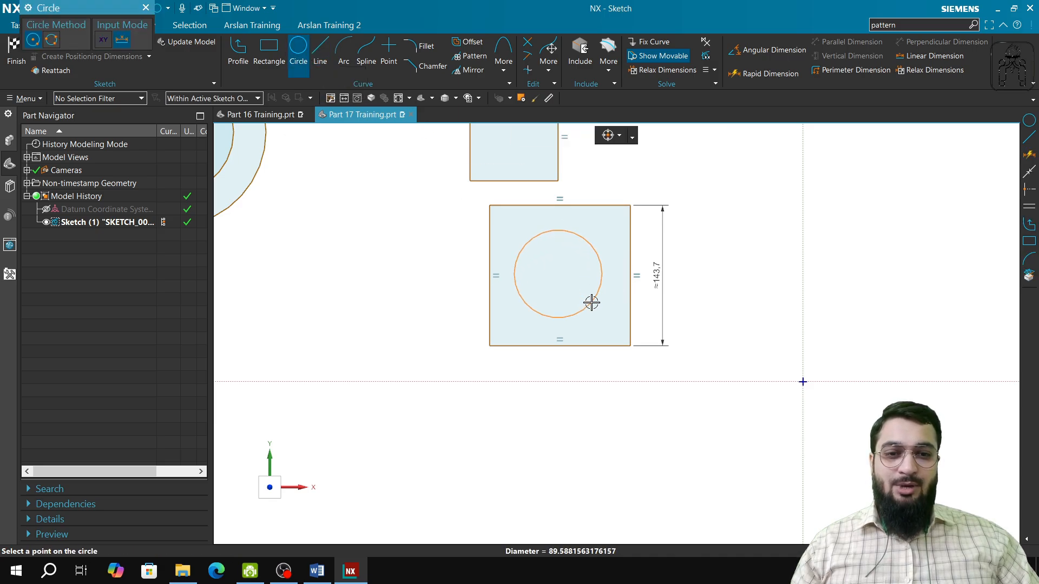
pyautogui.click(590, 302)
pyautogui.click(145, 8)
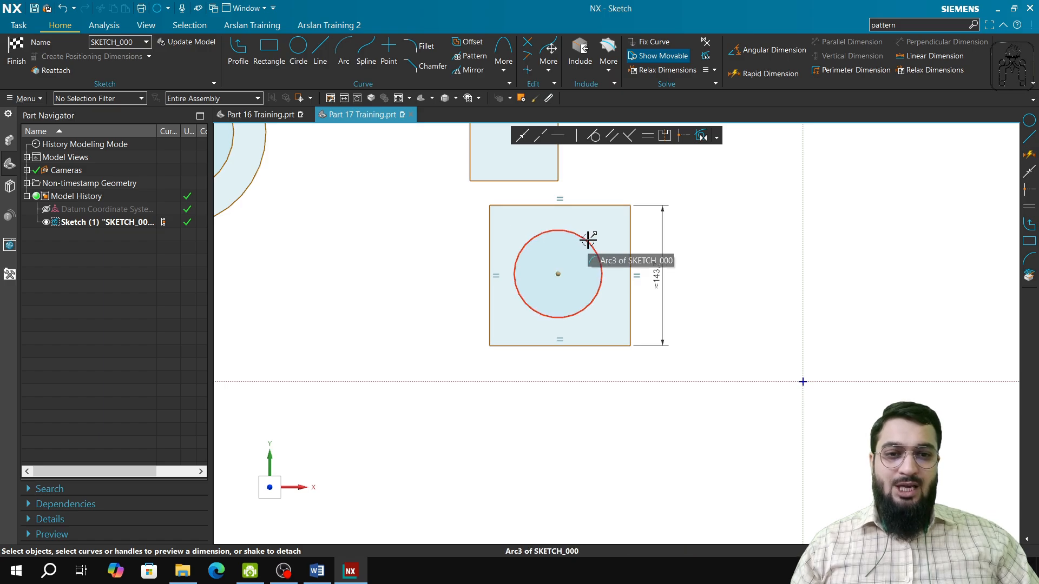
# Step: Add a vertical rapid dimension from the circle's centre to its uppermost tangent point, placed outside the square
pyautogui.click(737, 72)
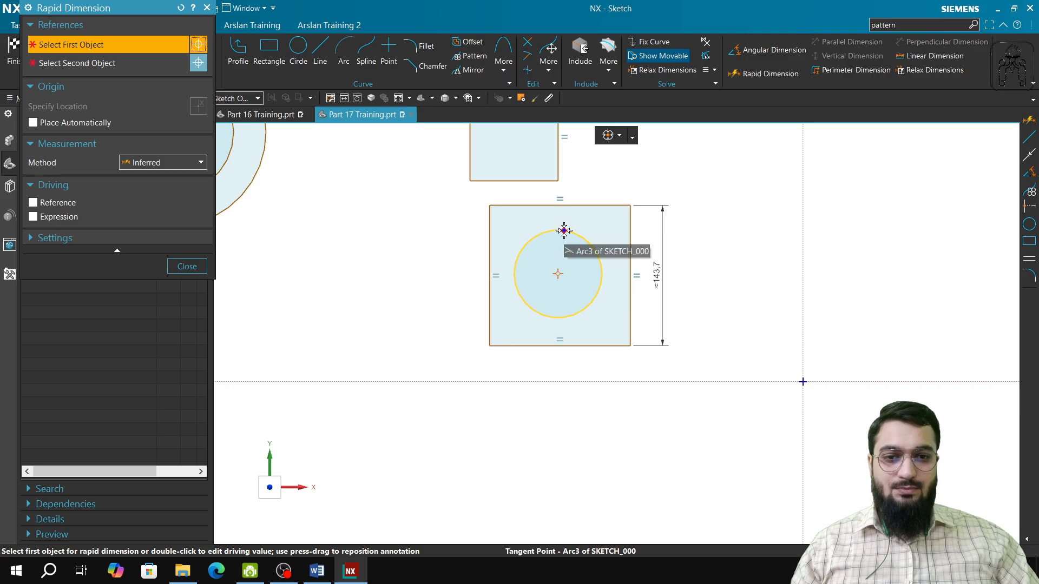
pyautogui.click(556, 270)
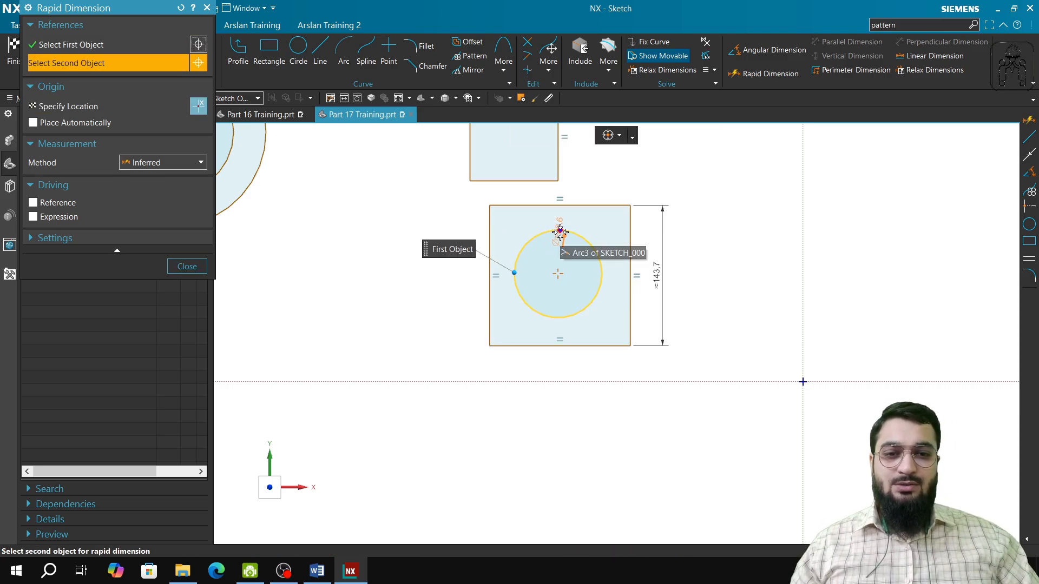
pyautogui.click(560, 231)
pyautogui.click(702, 252)
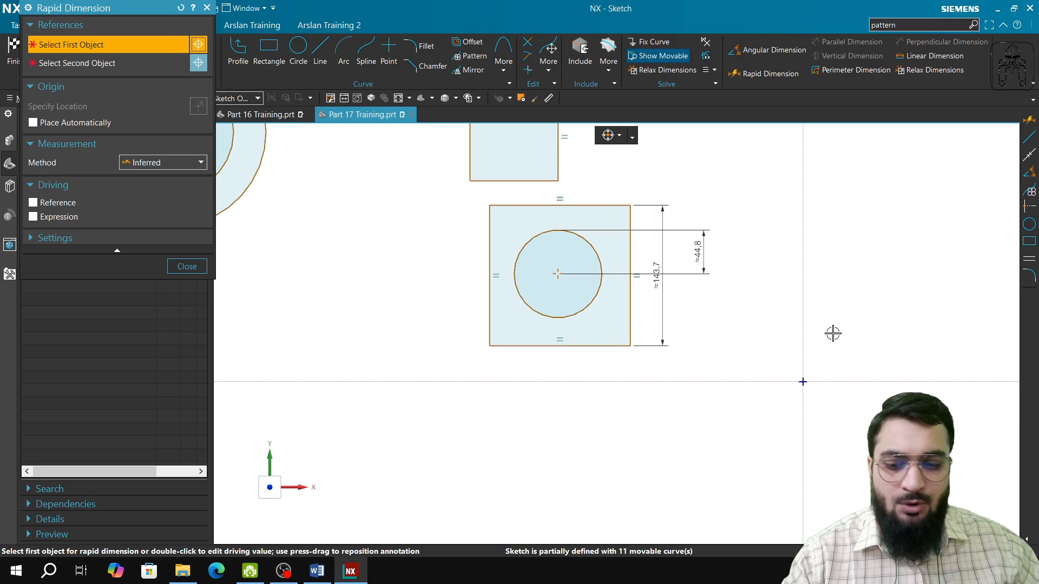
pyautogui.press('Escape')
# Step: Set the circle's centre-to-tangent distance to 143/2
pyautogui.doubleClick(705, 260)
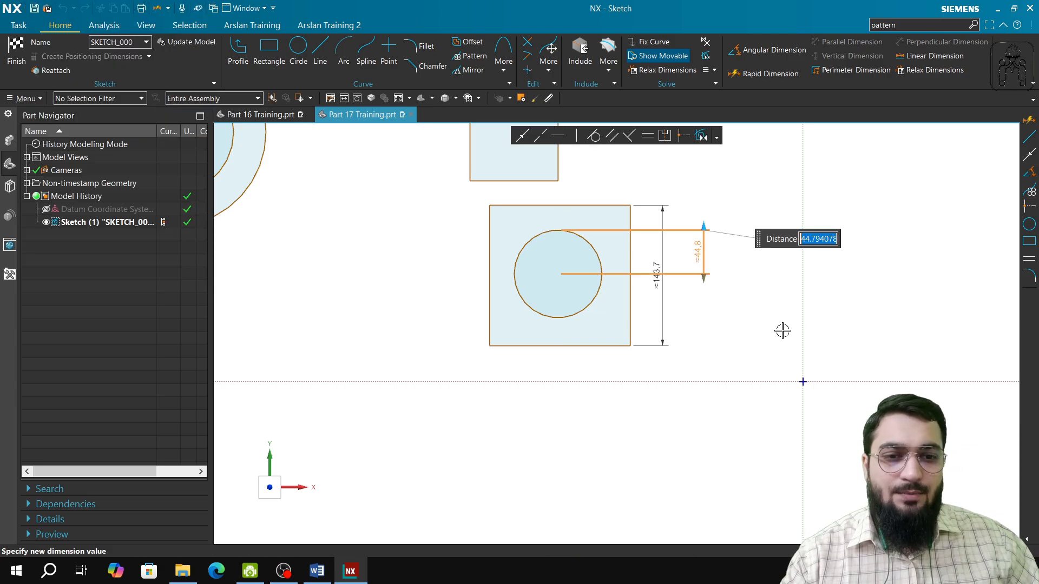
pyautogui.write('143/2')
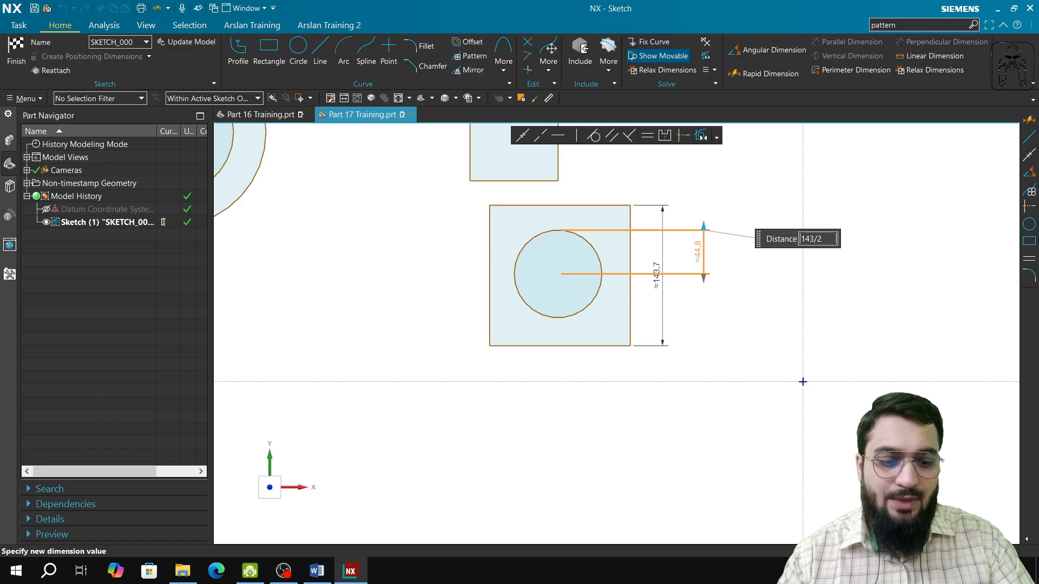
pyautogui.press('Return')
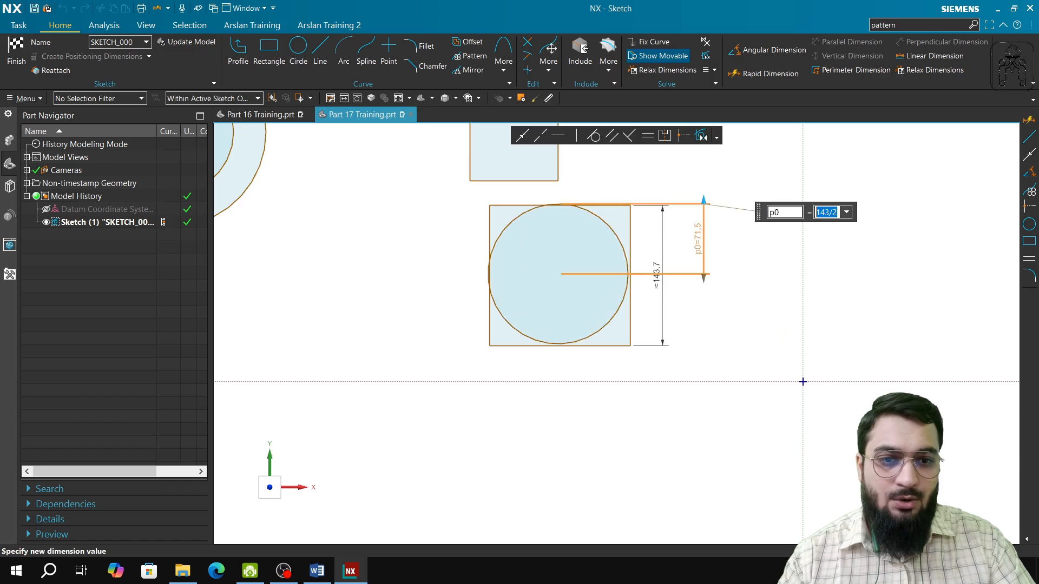
pyautogui.click(727, 335)
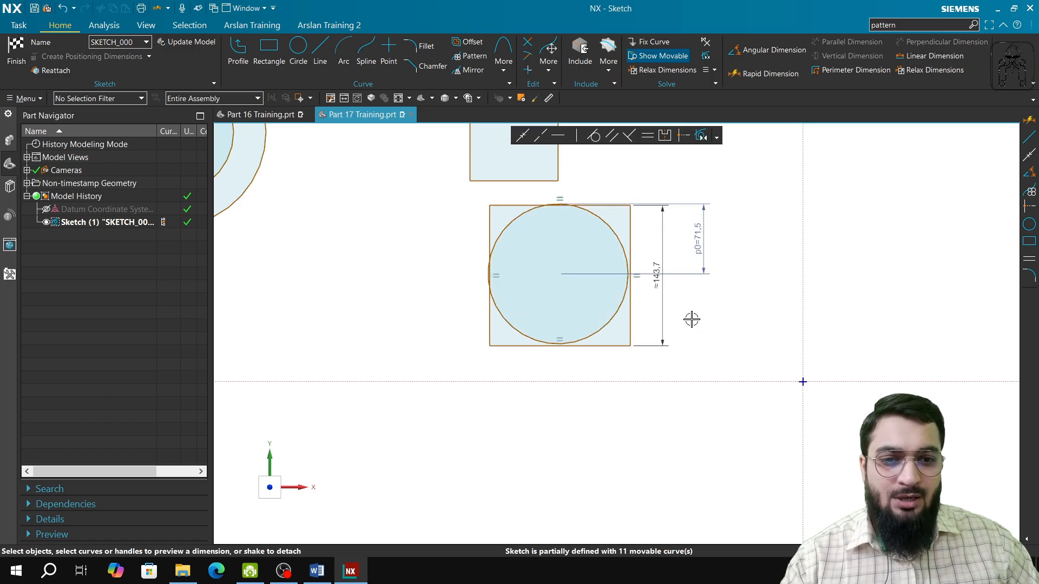
# Step: Set the square's height dimension to 143
pyautogui.doubleClick(662, 291)
pyautogui.write('143')
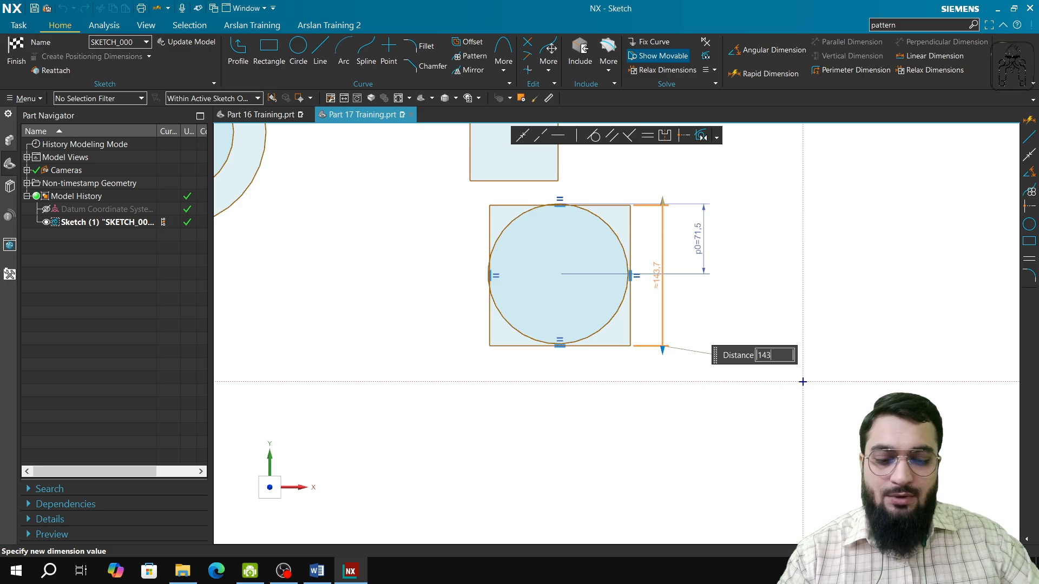
pyautogui.press('Return')
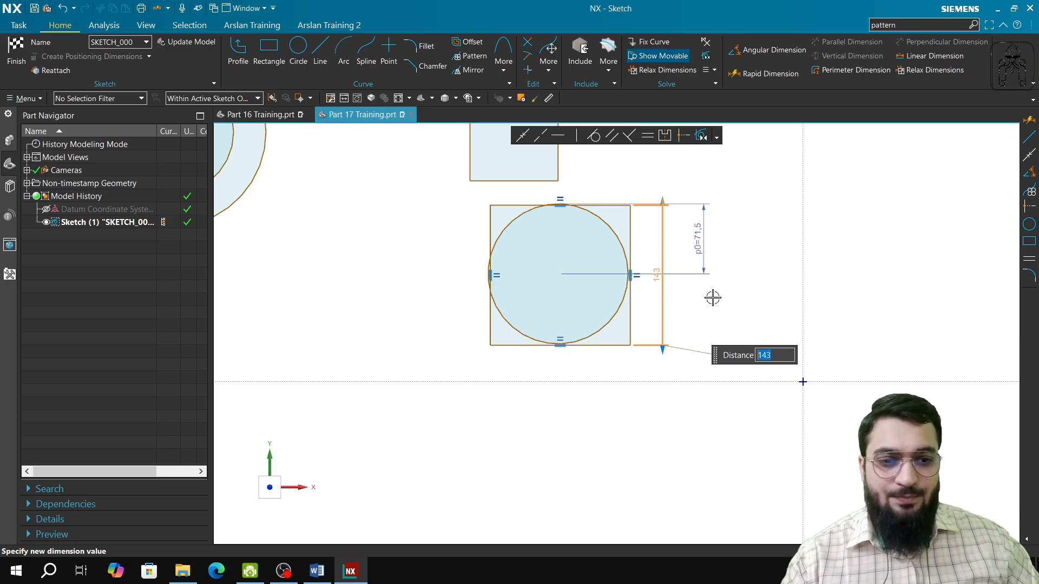
pyautogui.click(744, 307)
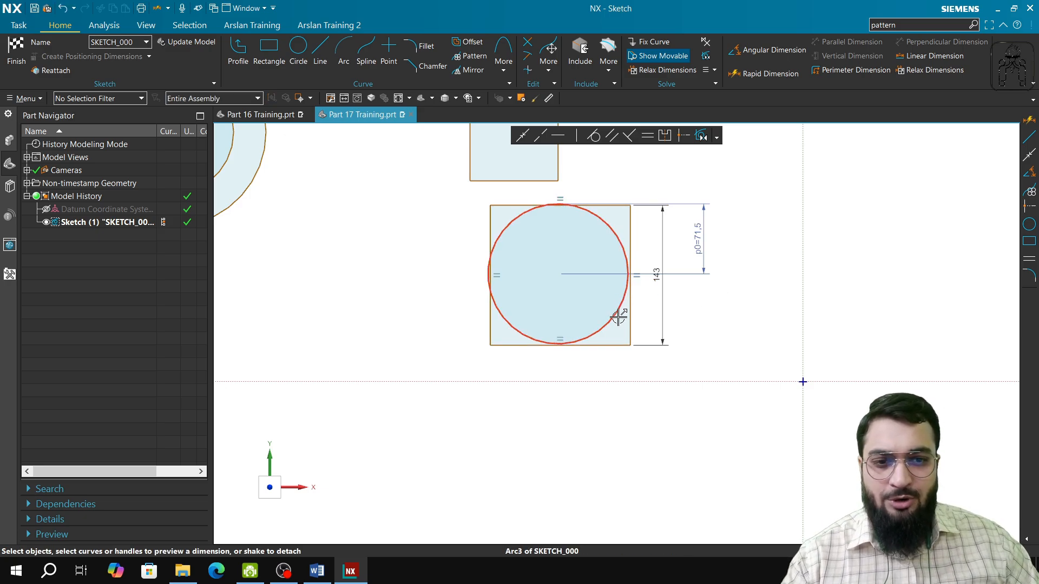
# Step: Apply a midpoint alignment relation between the circle's arc centre and the square's top edge
pyautogui.click(558, 274)
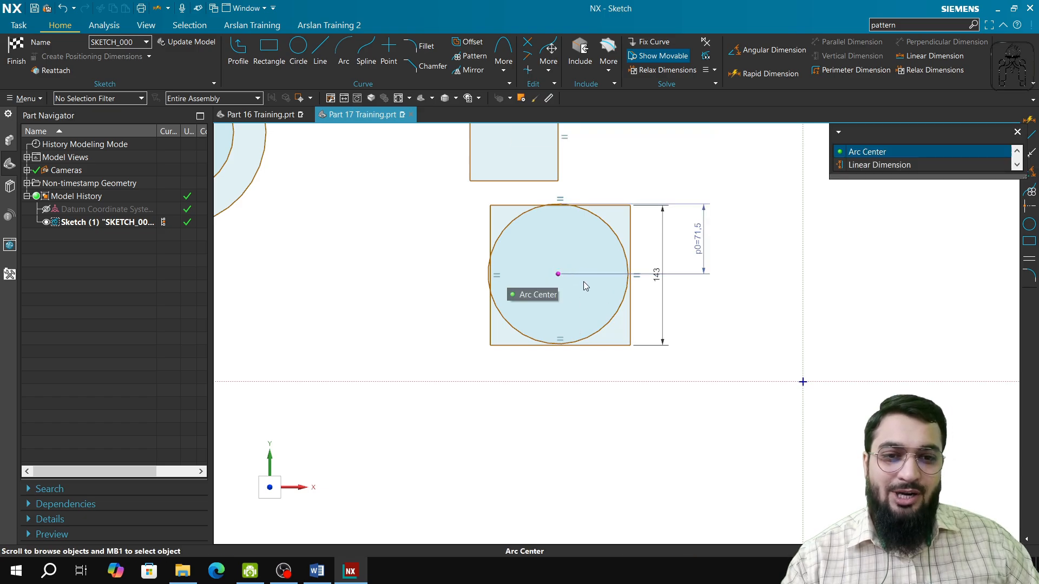
pyautogui.click(871, 152)
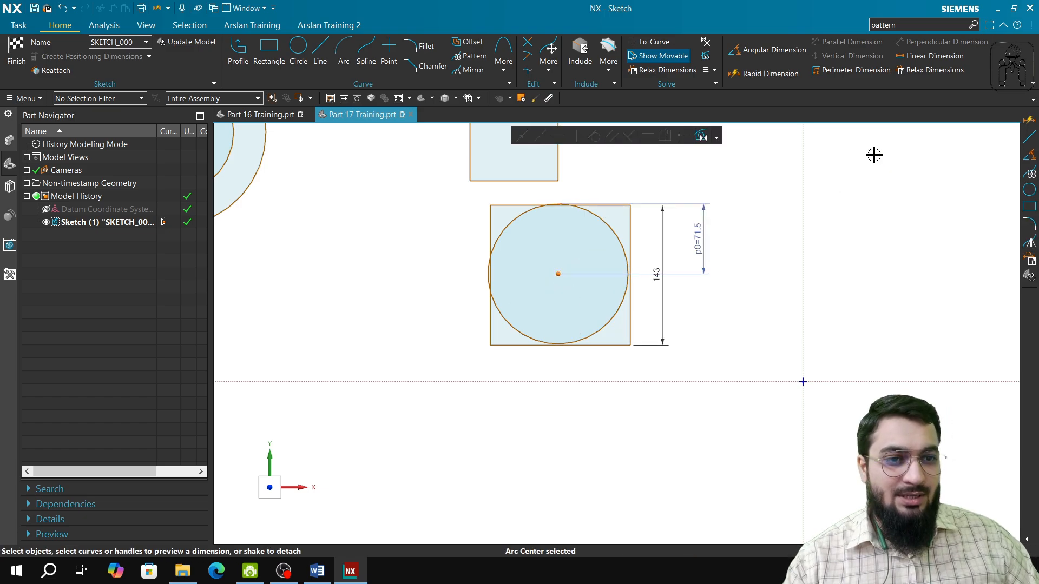
pyautogui.click(608, 205)
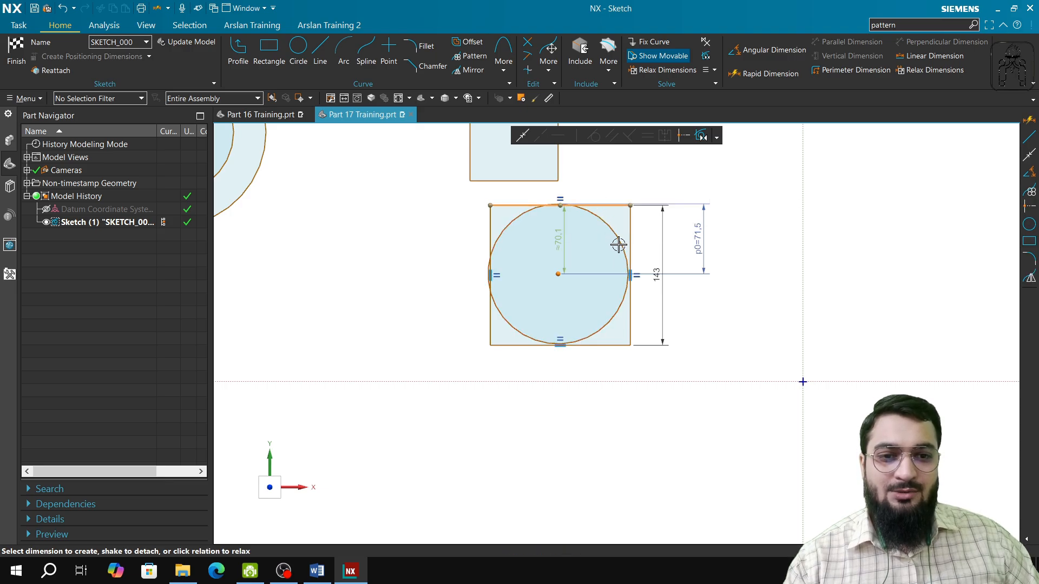
pyautogui.click(682, 136)
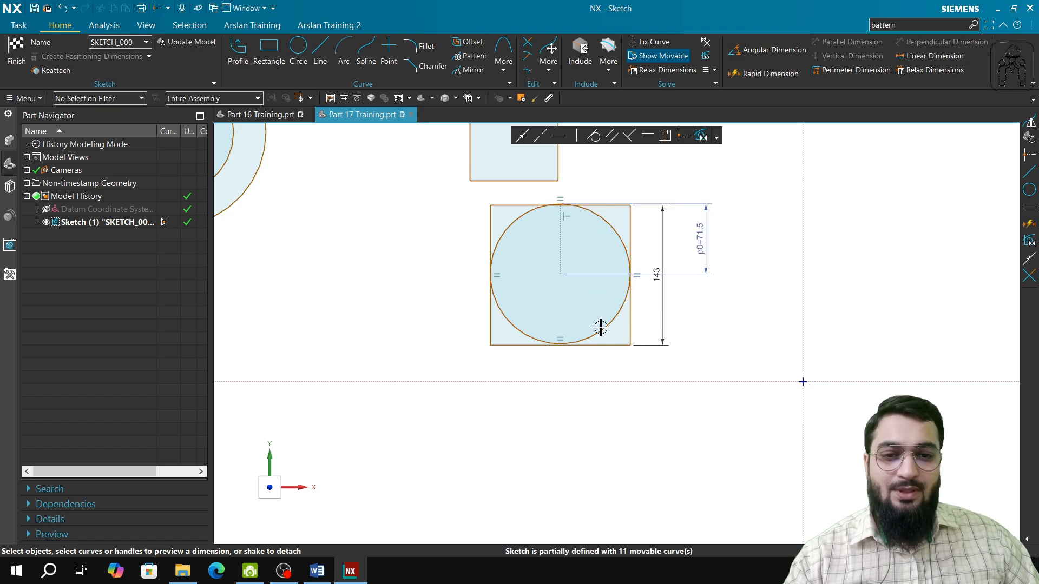
# Step: Align the circle's centre with the midpoint of the square's left edge, and move the square slightly upward
pyautogui.click(560, 275)
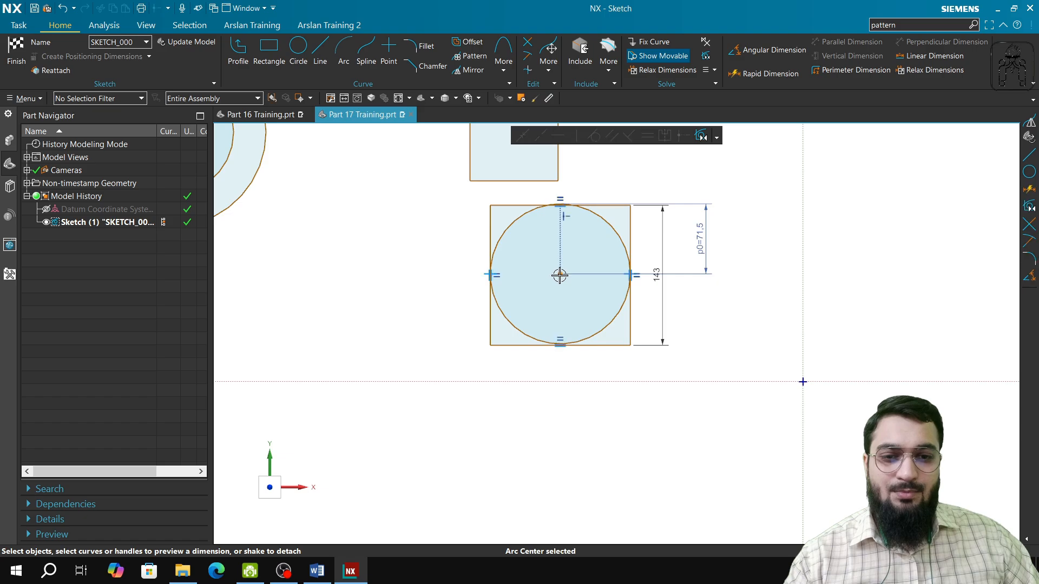
pyautogui.click(490, 306)
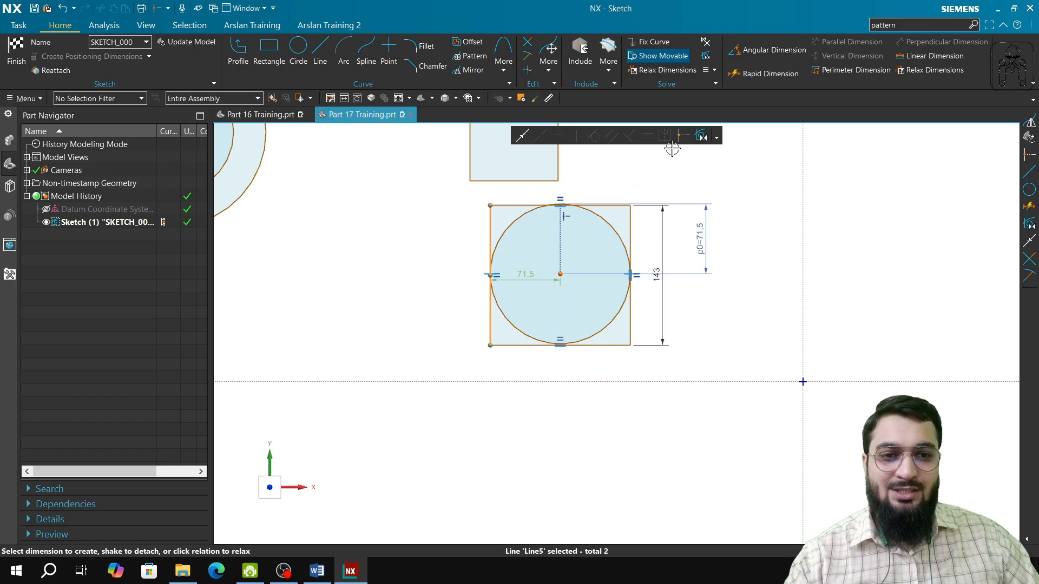
pyautogui.click(683, 135)
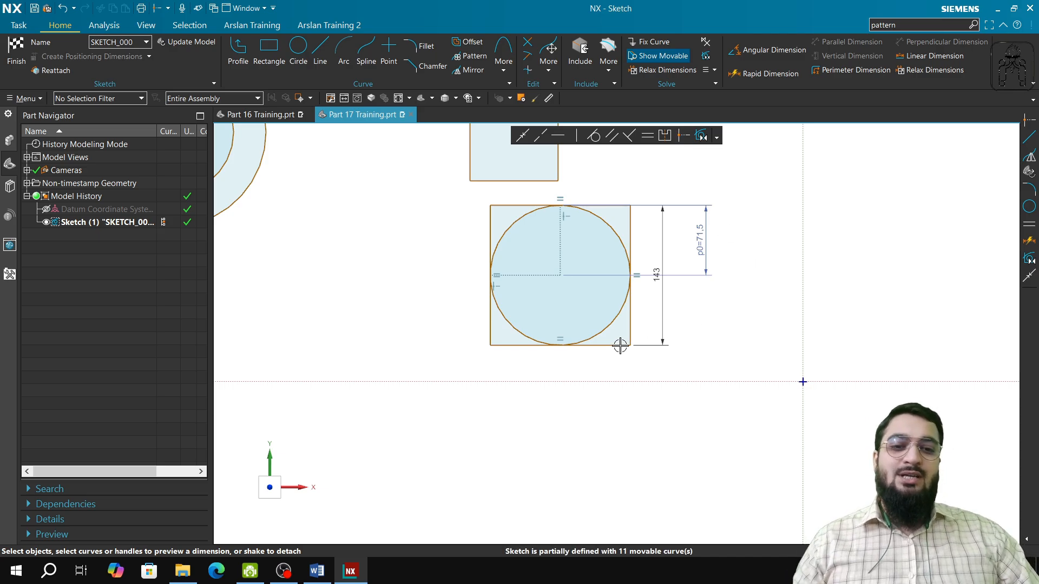
pyautogui.moveTo(620, 347)
pyautogui.mouseDown()
pyautogui.moveTo(640, 366)
pyautogui.moveTo(684, 319)
pyautogui.moveTo(630, 321)
pyautogui.moveTo(617, 388)
pyautogui.moveTo(617, 301)
pyautogui.moveTo(614, 348)
pyautogui.moveTo(624, 327)
pyautogui.moveTo(627, 341)
pyautogui.mouseUp()
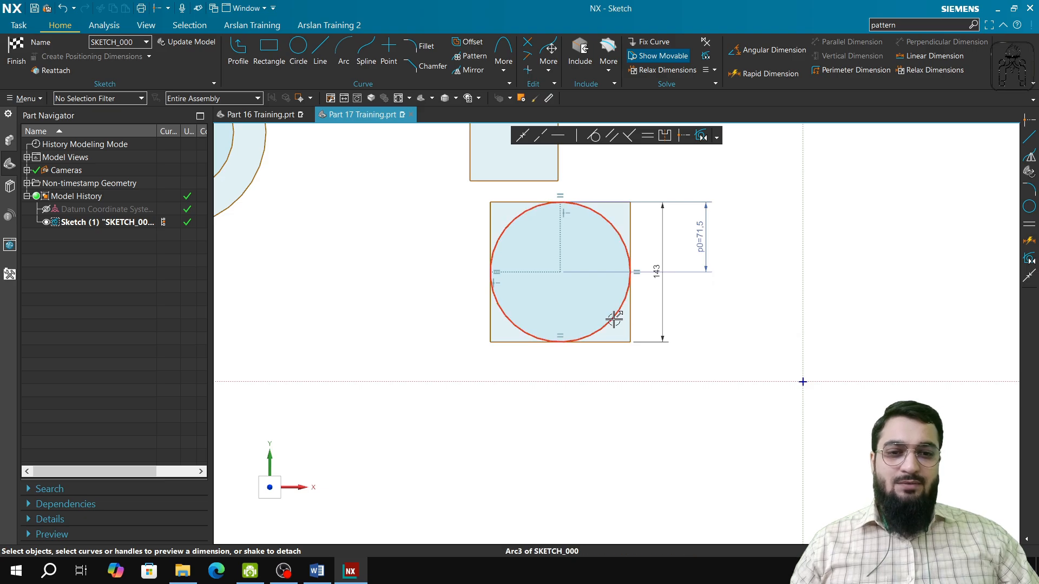
# Step: Convert the circle to a reference curve and make its centre coincident with the sketch origin
pyautogui.rightClick(614, 319)
pyautogui.click(625, 304)
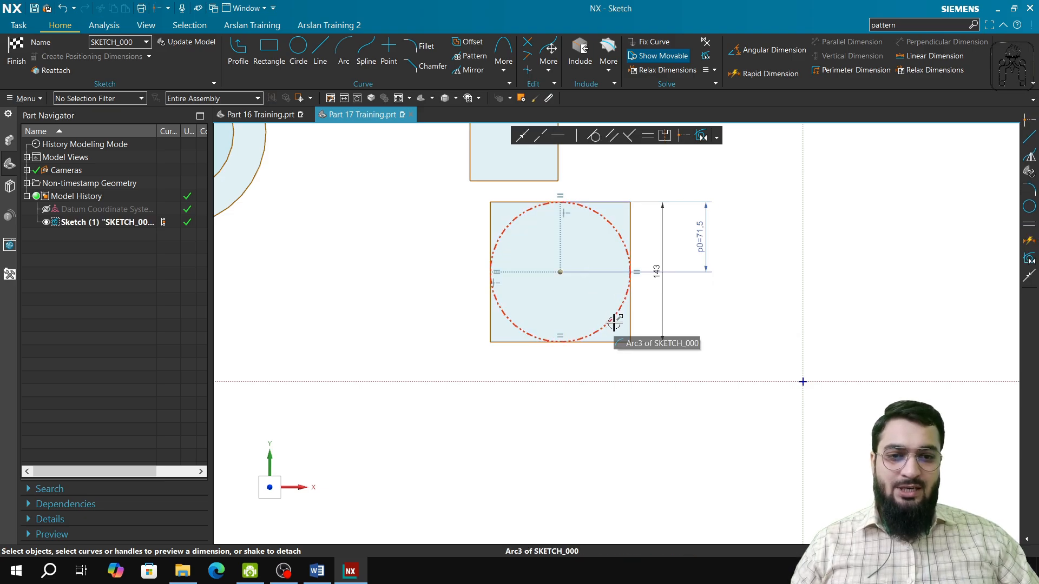
pyautogui.click(560, 273)
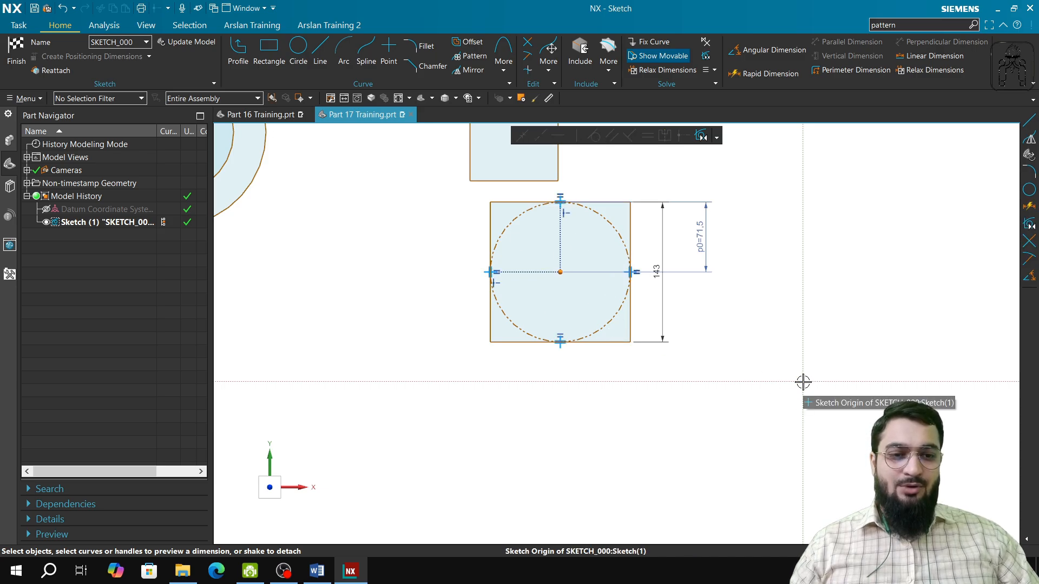
pyautogui.click(803, 382)
pyautogui.click(523, 135)
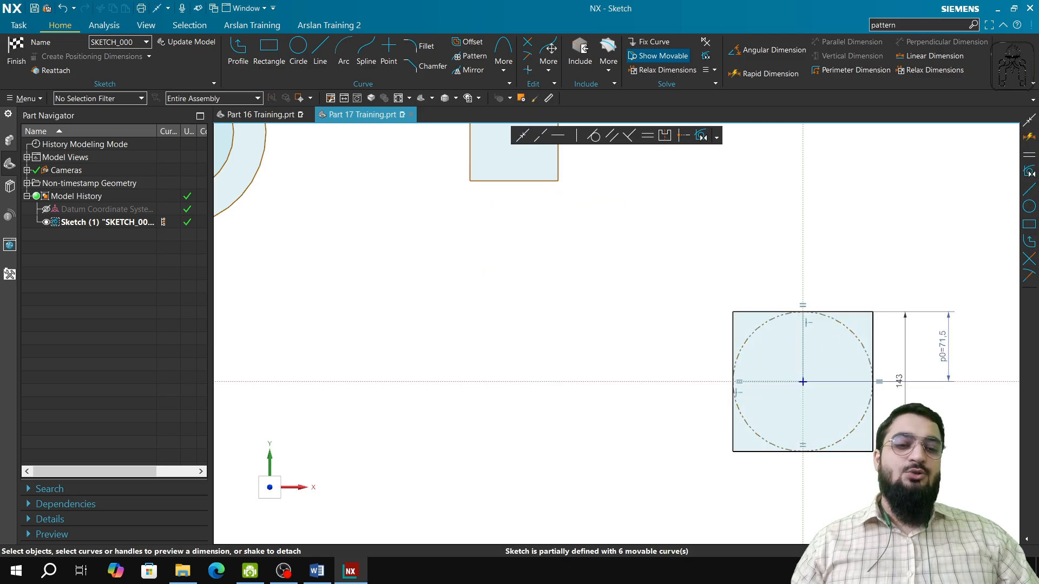
pyautogui.moveTo(838, 421)
pyautogui.keyDown('shift'); pyautogui.mouseDown(button='middle')
pyautogui.moveTo(605, 401)
pyautogui.moveTo(581, 366)
pyautogui.mouseUp(button='middle'); pyautogui.keyUp('shift')
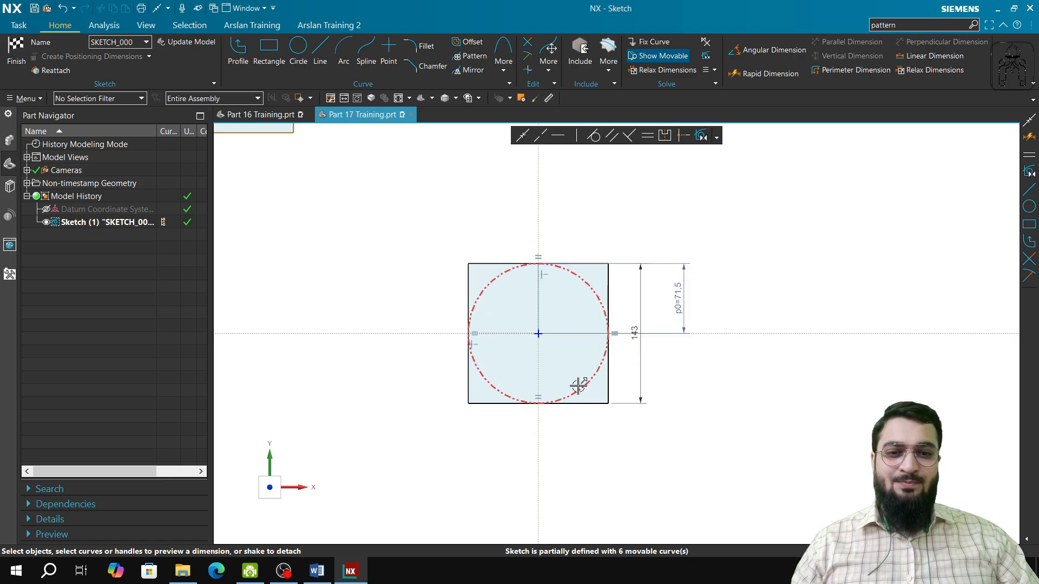
# Step: Delete the square with its circle and dimensions, and start a rectangle using the from-center method
pyautogui.moveTo(407, 196)
pyautogui.mouseDown()
pyautogui.moveTo(816, 505)
pyautogui.moveTo(808, 494)
pyautogui.mouseUp()
pyautogui.press('Delete')
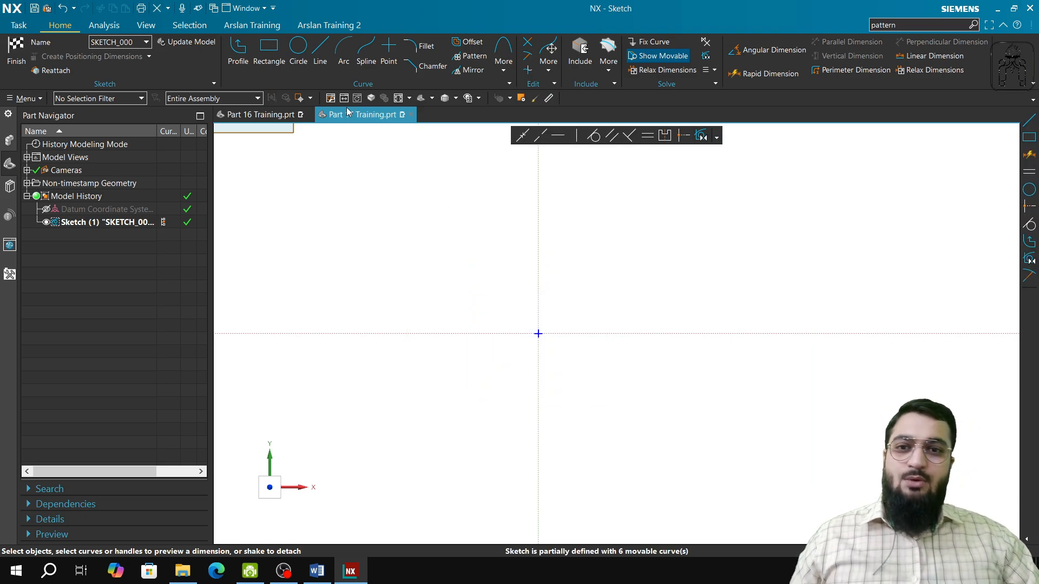
pyautogui.click(267, 63)
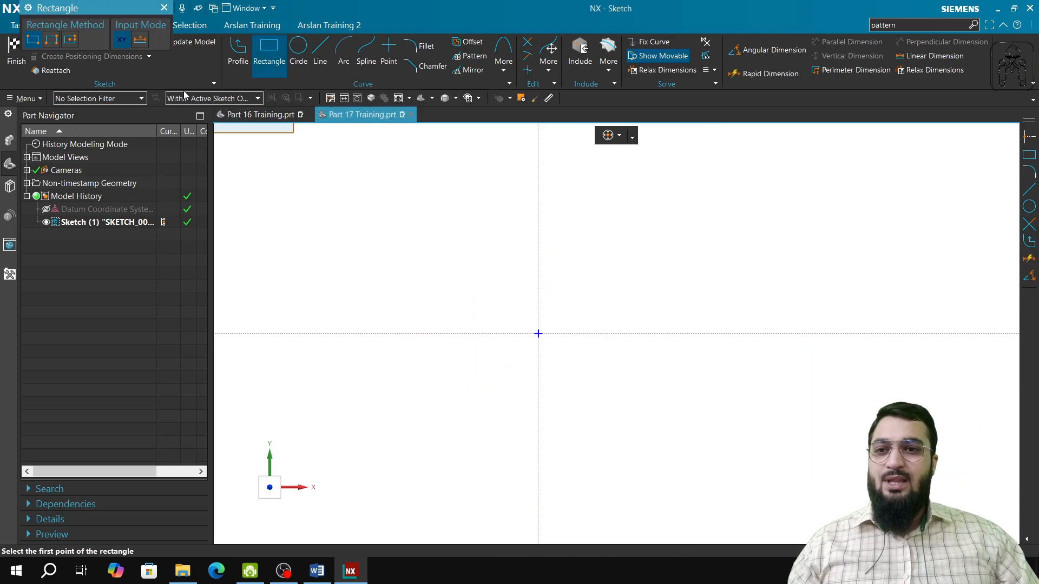
pyautogui.click(69, 41)
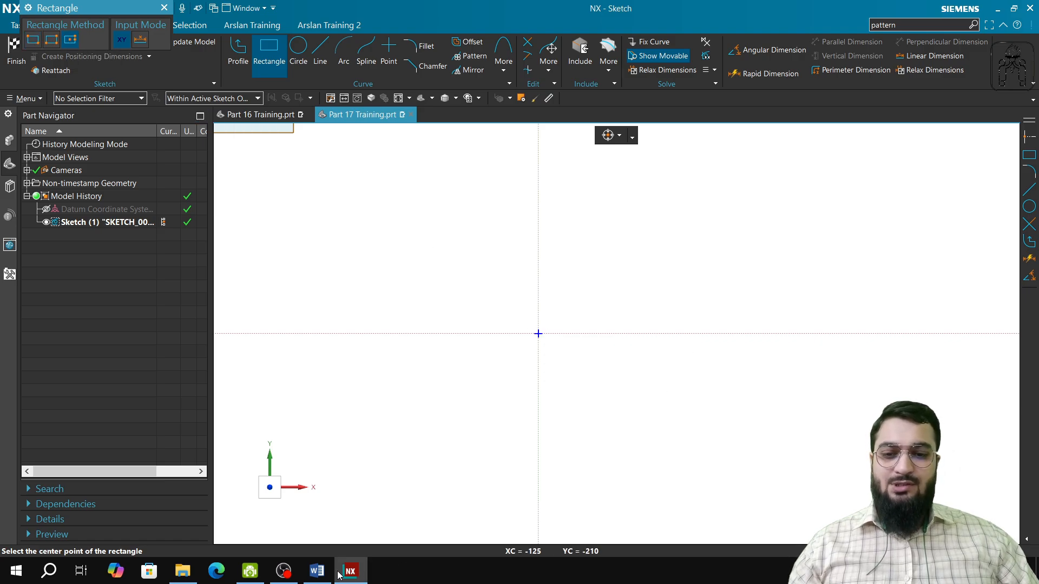
# Step: Switch to the Word syllabus and check the topics listed under Part 17: Geometric Constraints
pyautogui.click(316, 570)
pyautogui.scroll(10, 394, 328)
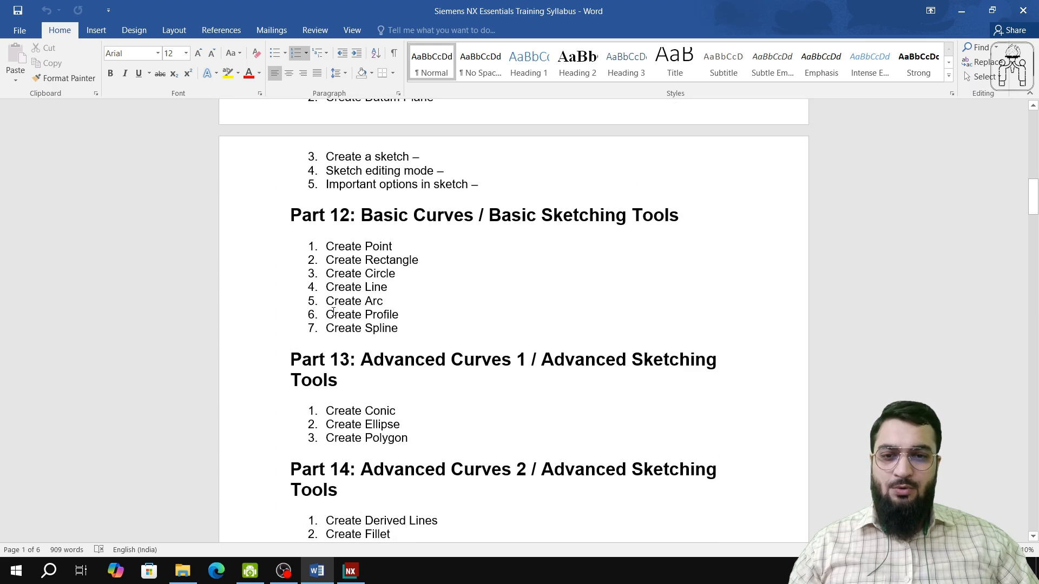
pyautogui.scroll(-10, 333, 312)
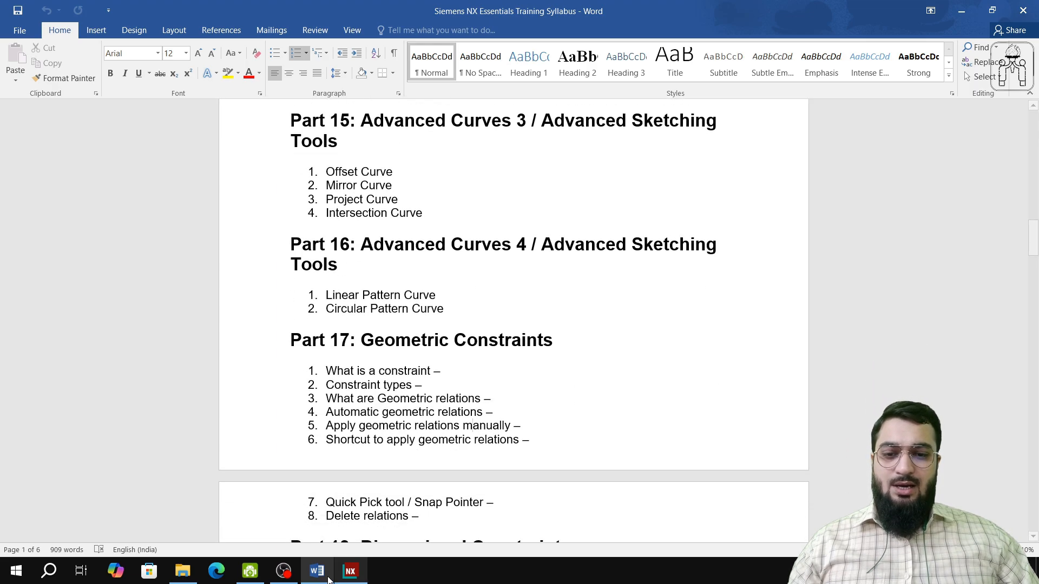
# Step: Switch back to NX and draw a from-center rectangle about 265 by 119 mm, centred on the sketch origin
pyautogui.click(350, 571)
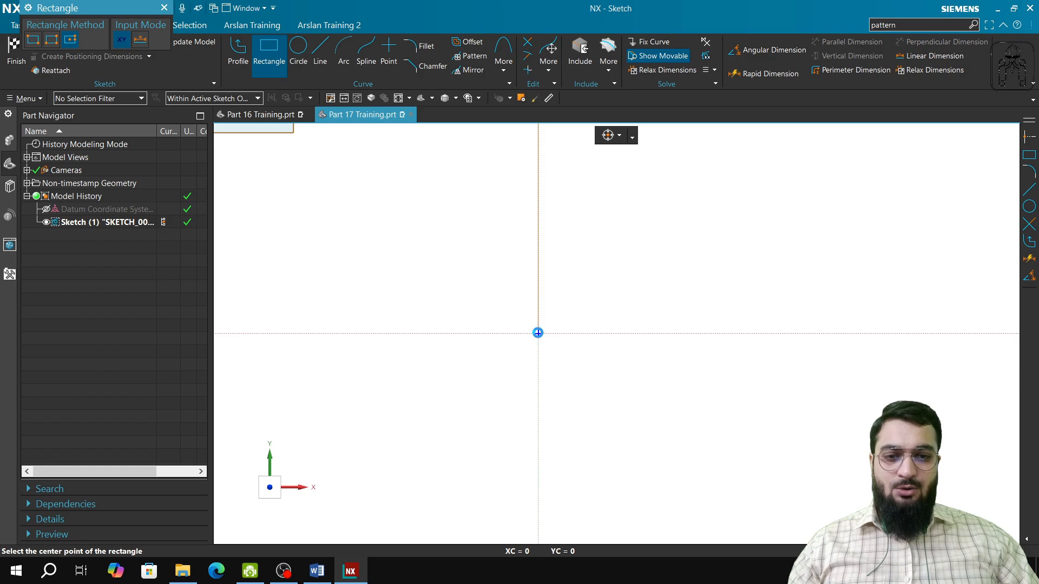
pyautogui.click(537, 333)
pyautogui.click(667, 333)
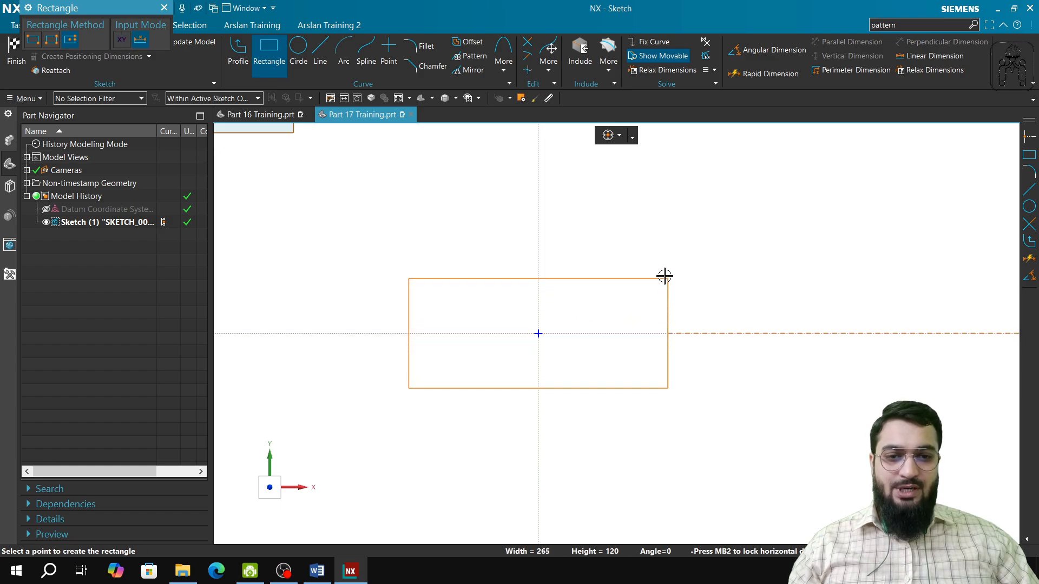
pyautogui.click(664, 275)
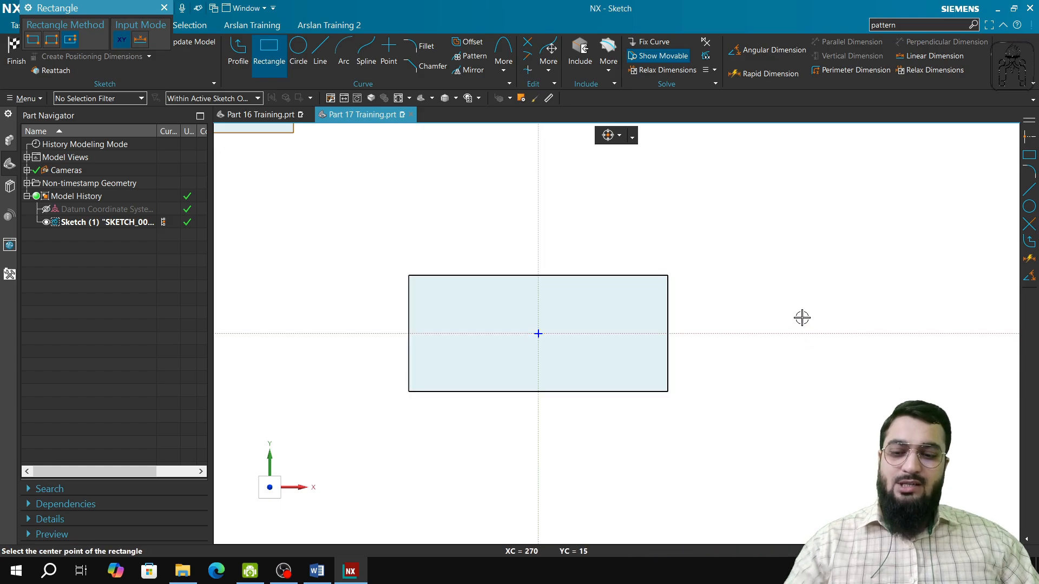
pyautogui.press('Escape')
# Step: Make the rectangle's right and top edges equal in length to form a square
pyautogui.click(667, 316)
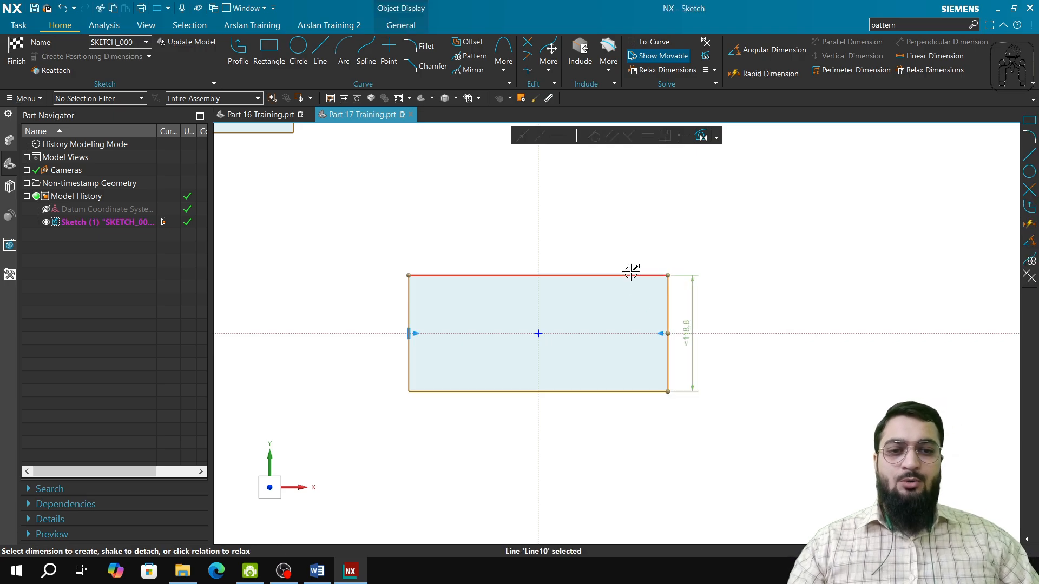
pyautogui.click(631, 275)
pyautogui.click(647, 135)
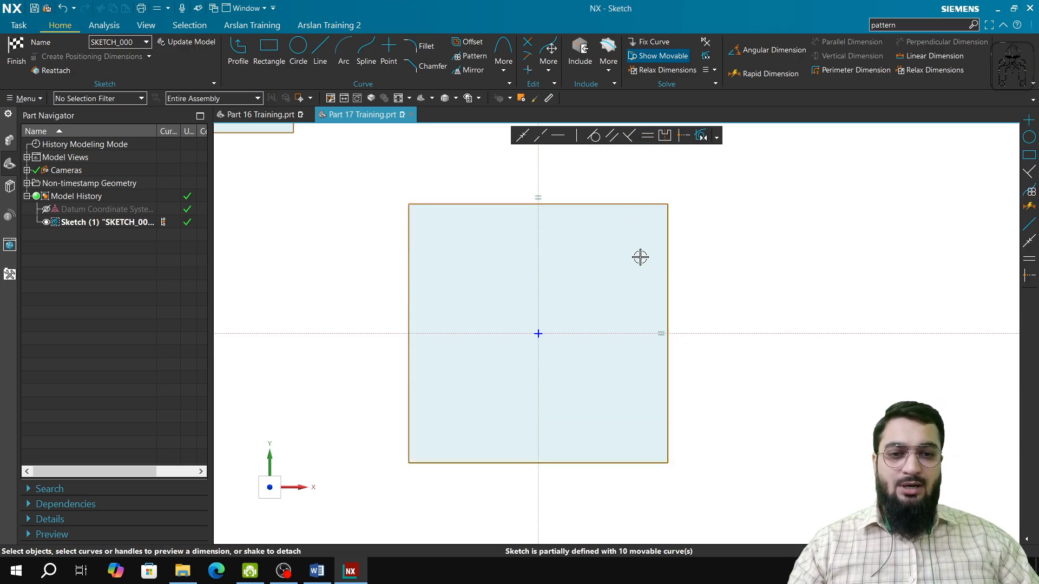
# Step: Dimension the square's right edge at 143 mm without scaling the entire sketch
pyautogui.click(670, 279)
pyautogui.rightClick(705, 307)
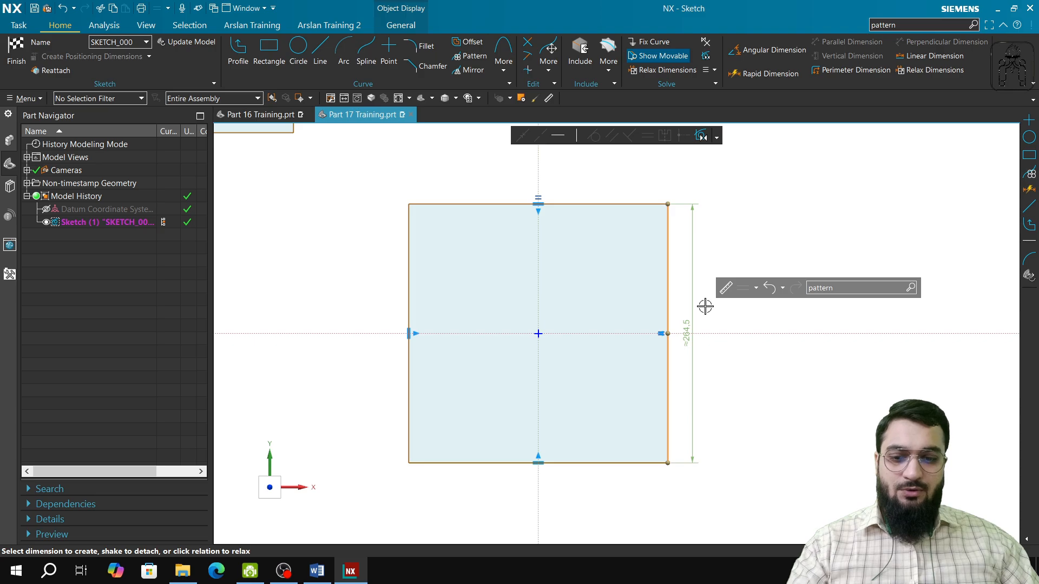
pyautogui.click(687, 335)
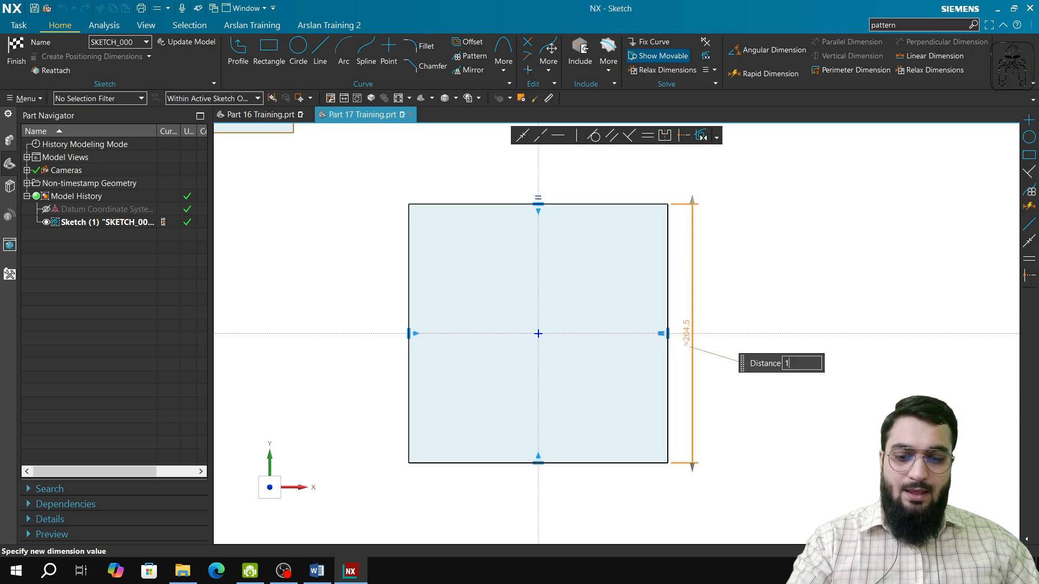
pyautogui.press('Return')
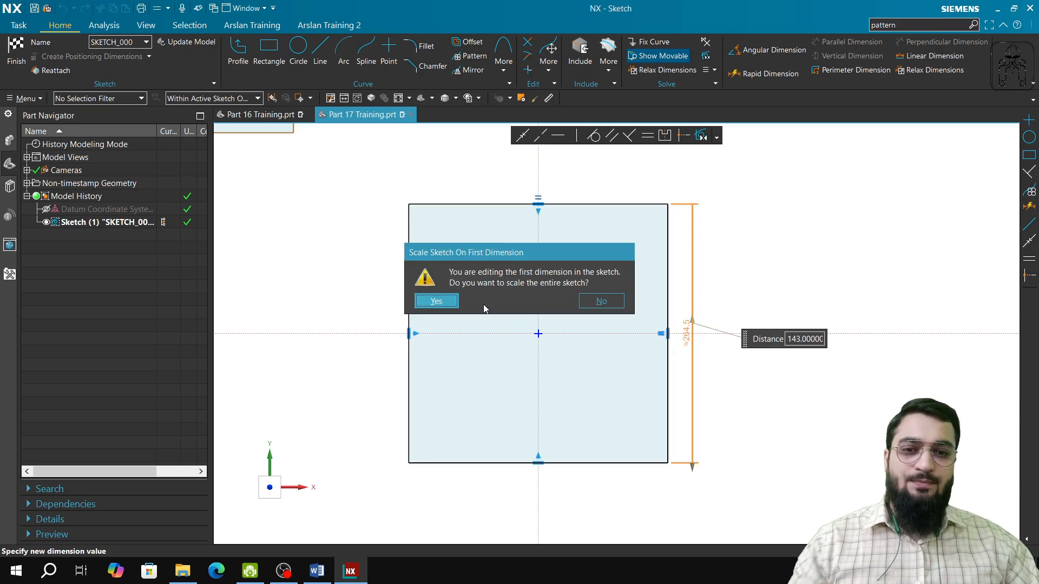
pyautogui.click(597, 301)
pyautogui.click(788, 280)
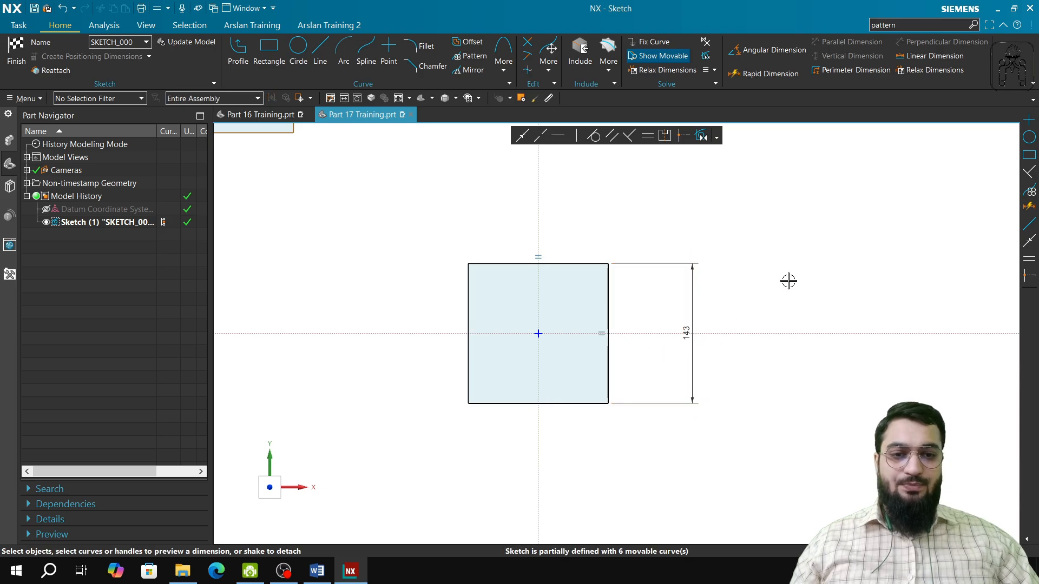
# Step: Delete the leftover undimensioned square up and to the left of the origin-centred square
pyautogui.scroll(1, 473, 335)
pyautogui.scroll(-3, 473, 336)
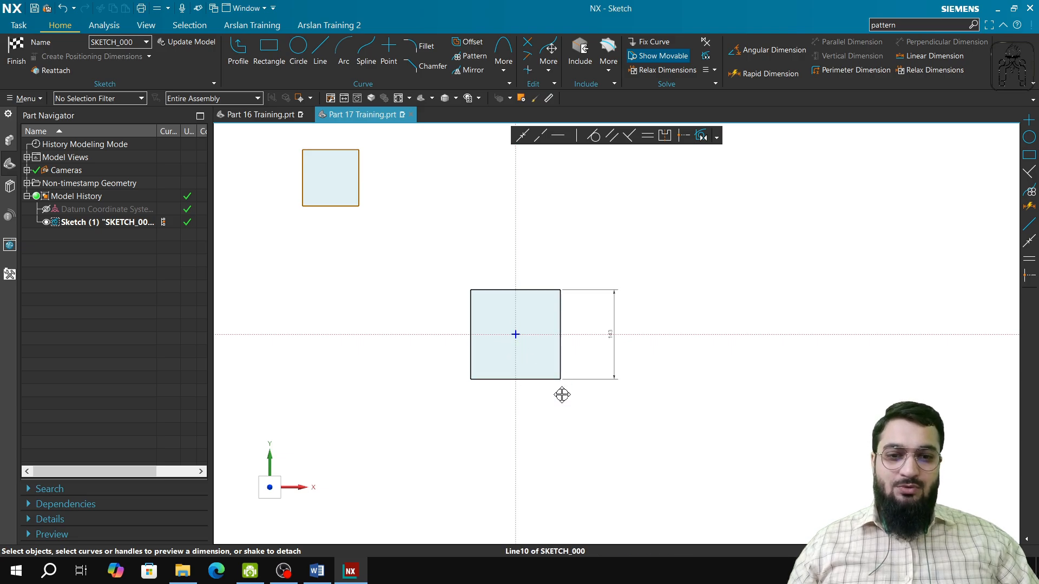
pyautogui.scroll(3, 355, 354)
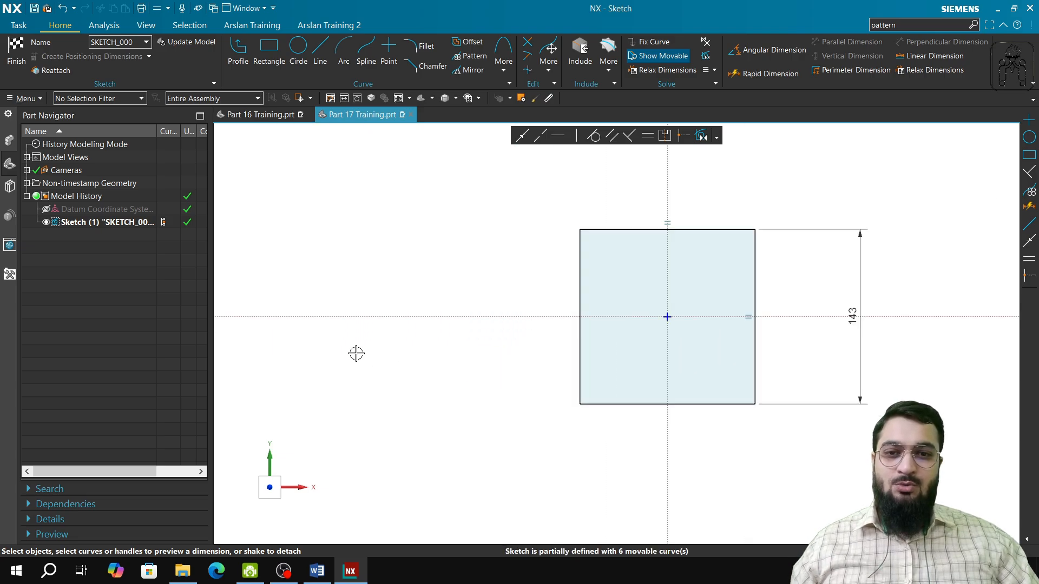
pyautogui.scroll(-8, 355, 353)
pyautogui.moveTo(244, 257); pyautogui.dragTo(370, 330)
pyautogui.press('Delete')
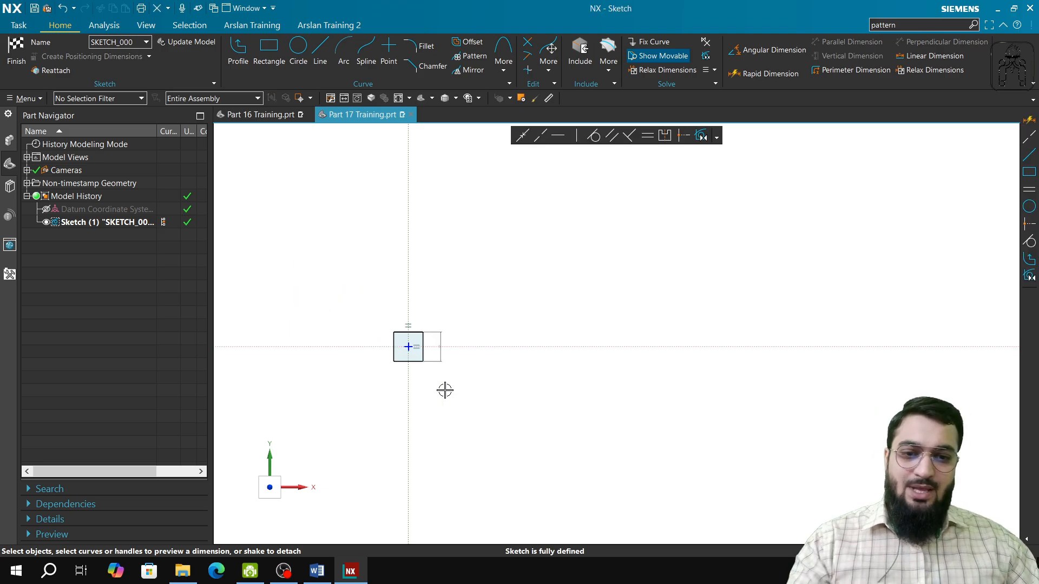
pyautogui.scroll(4, 445, 389)
pyautogui.moveTo(355, 363)
pyautogui.keyDown('shift'); pyautogui.mouseDown(button='middle')
pyautogui.moveTo(538, 385)
pyautogui.moveTo(550, 425)
pyautogui.mouseUp(button='middle'); pyautogui.keyUp('shift')
pyautogui.scroll(1, 530, 345)
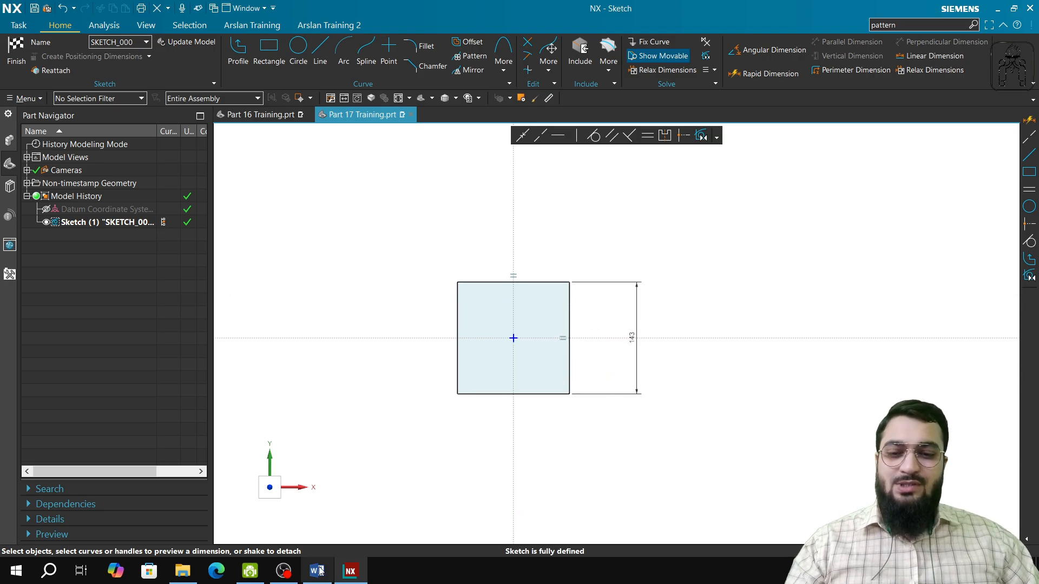
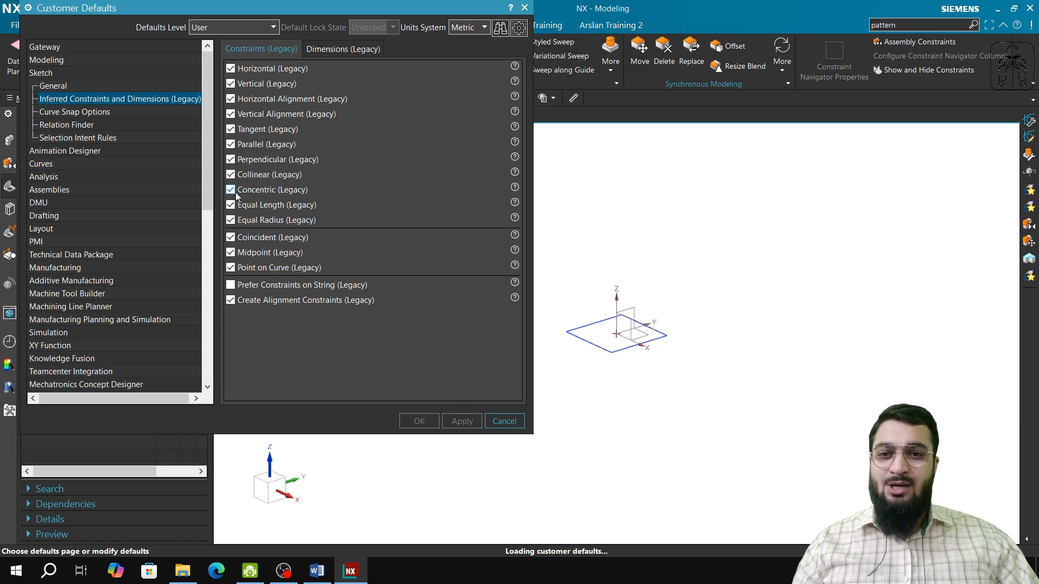
# Step: Close the Customer Defaults dialog without saving changes, and reopen SKETCH_000 for editing
pyautogui.click(231, 237)
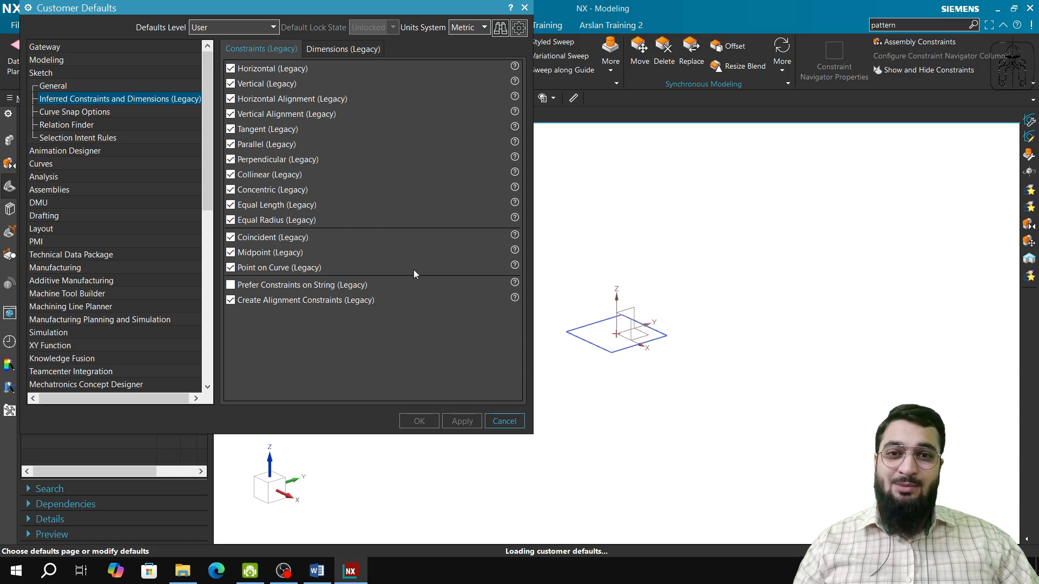
pyautogui.click(496, 417)
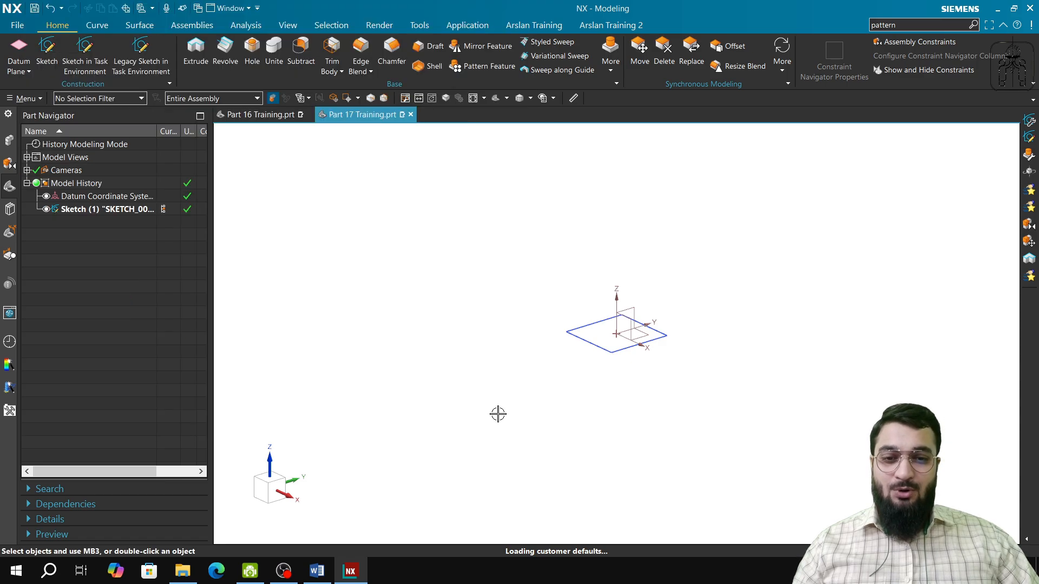
pyautogui.doubleClick(107, 213)
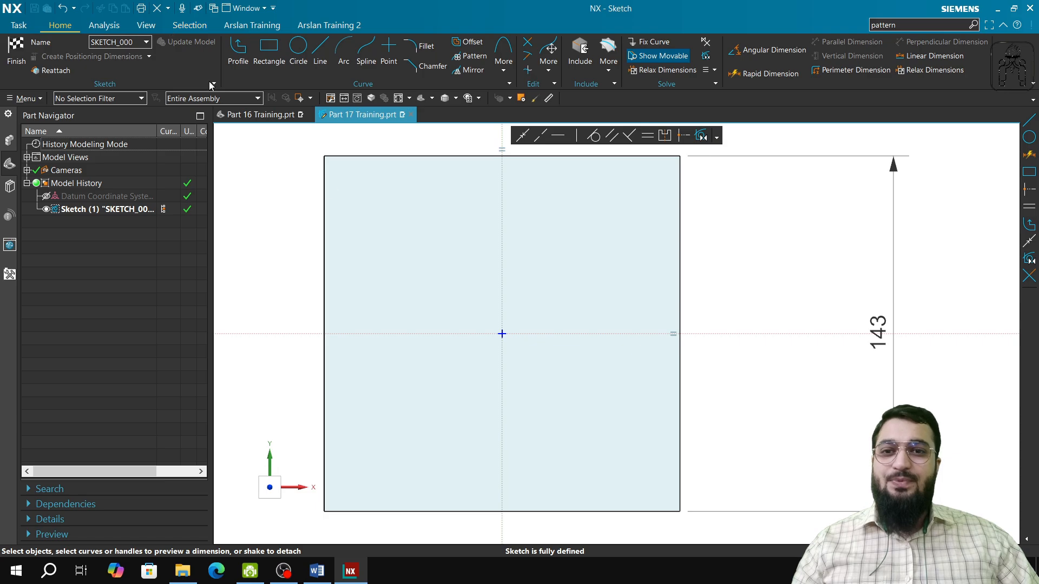
pyautogui.scroll(3, 511, 274)
pyautogui.scroll(-6, 511, 274)
pyautogui.keyDown('shift'); pyautogui.moveTo(898, 342); pyautogui.dragTo(640, 341, button='middle'); pyautogui.keyUp('shift')
pyautogui.scroll(-1, 626, 332)
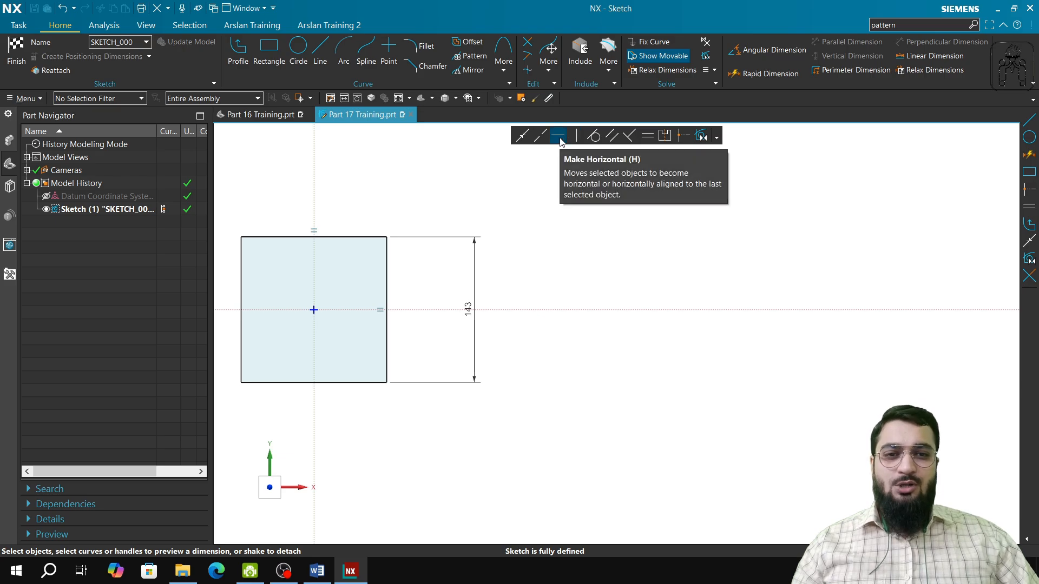
# Step: Draw a rising inclined line about 120 mm long and a separate vertical line to the right of the square
pyautogui.press('l')
pyautogui.click(630, 213)
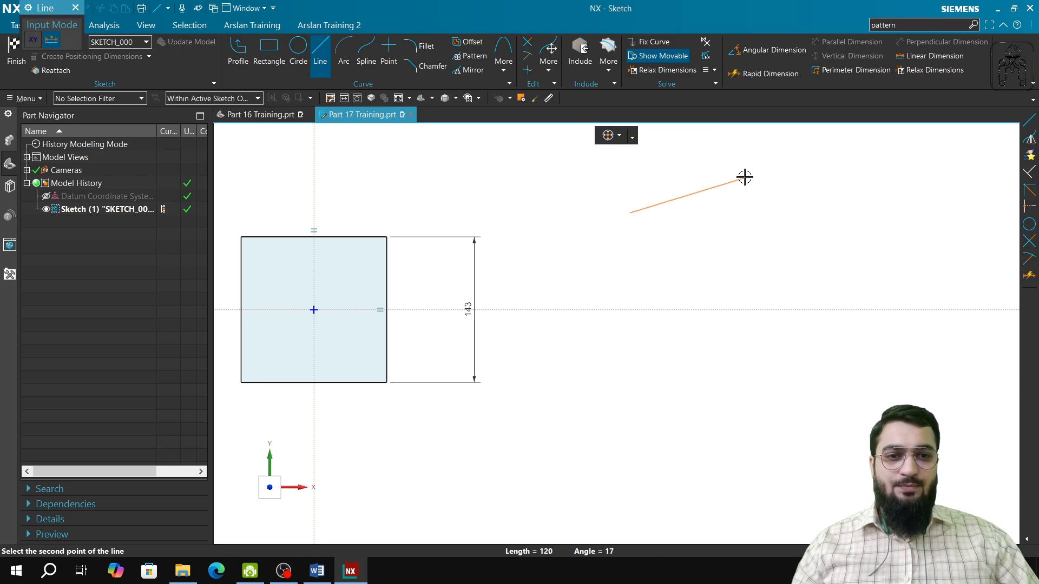
pyautogui.click(744, 177)
pyautogui.click(825, 196)
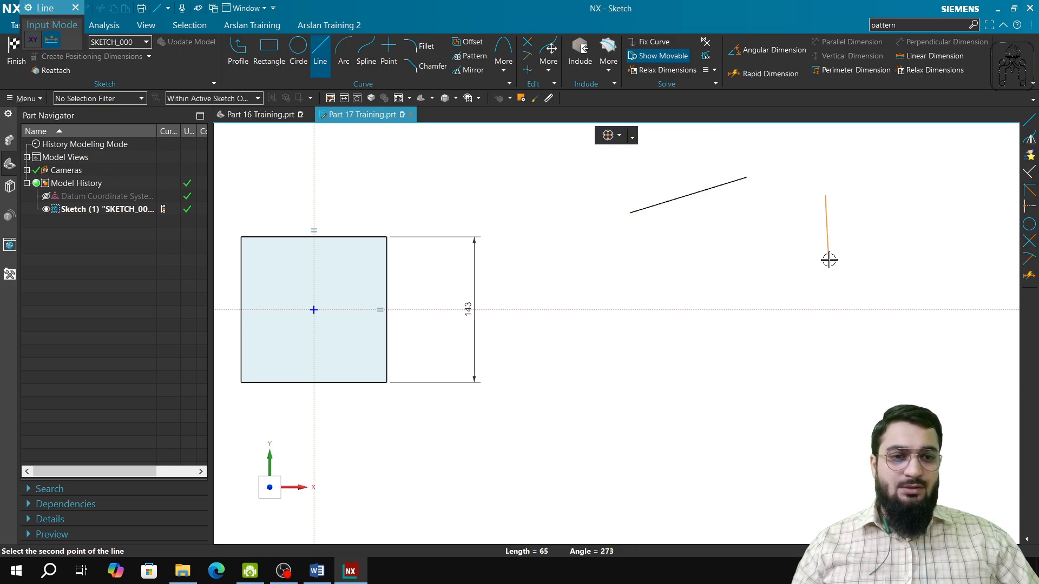
pyautogui.click(824, 291)
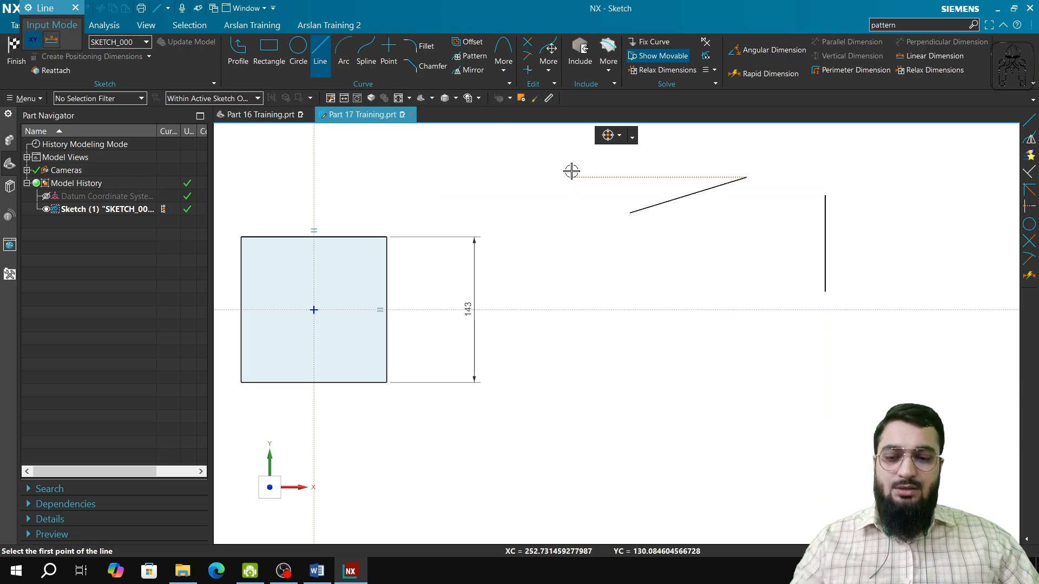
pyautogui.press('Escape')
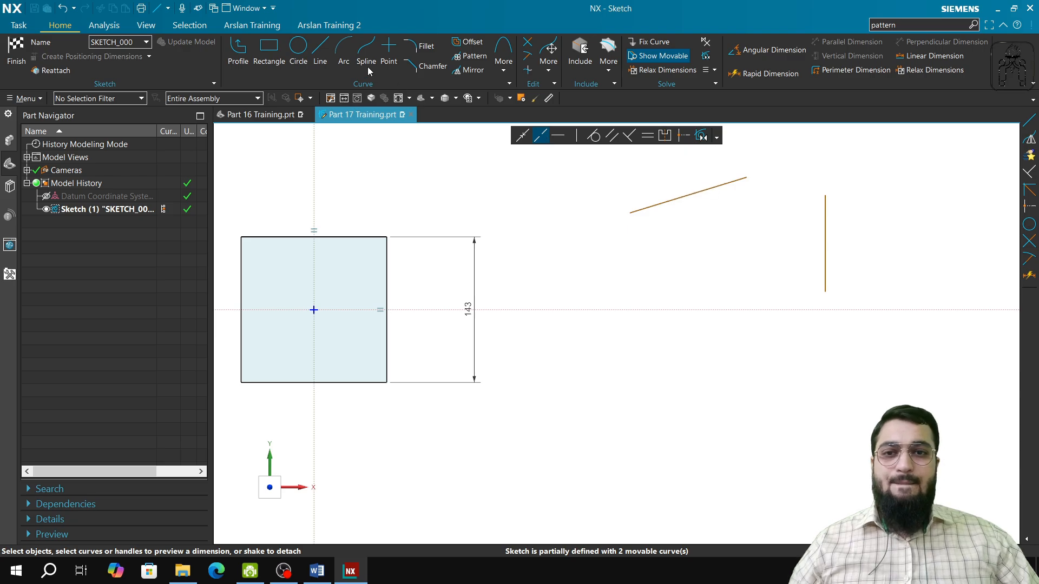
# Step: Draw a separate, slightly downward-sloping line above the vertical line
pyautogui.click(320, 52)
pyautogui.click(803, 152)
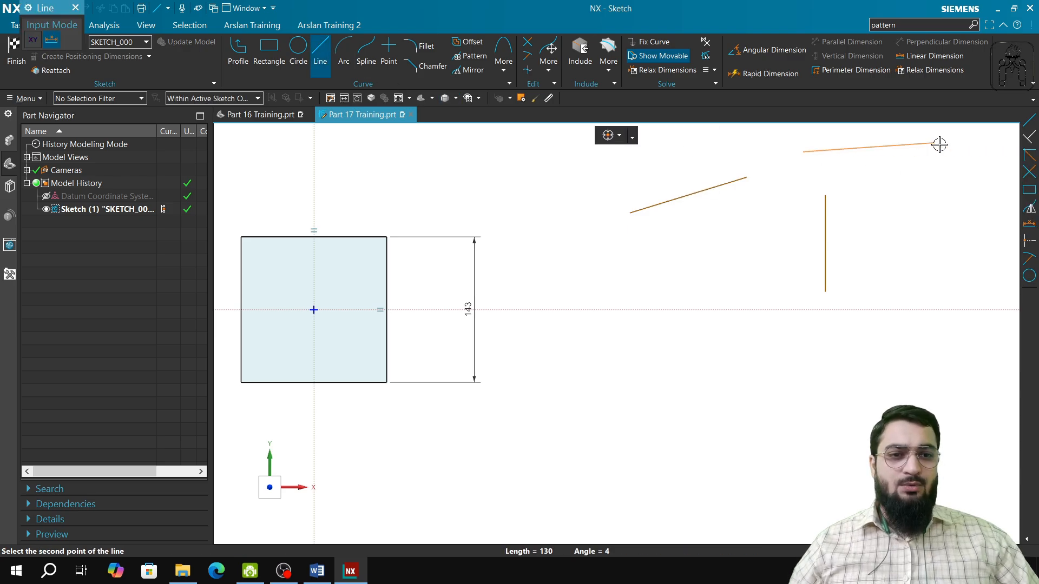
pyautogui.click(958, 172)
pyautogui.press('Escape')
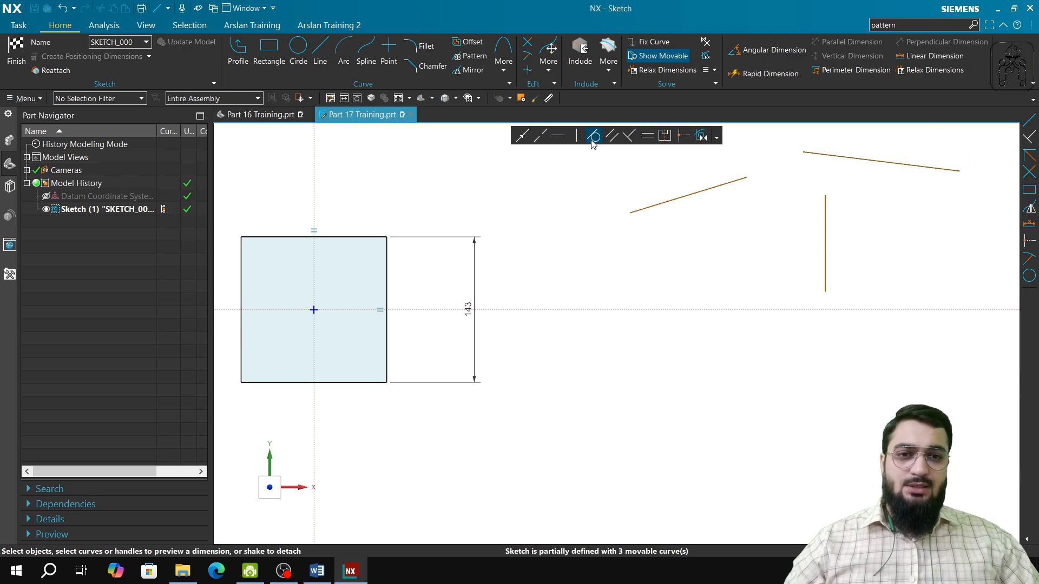
# Step: Draw a circle below the inclined line, centred at about X 295, Y -110
pyautogui.click(298, 49)
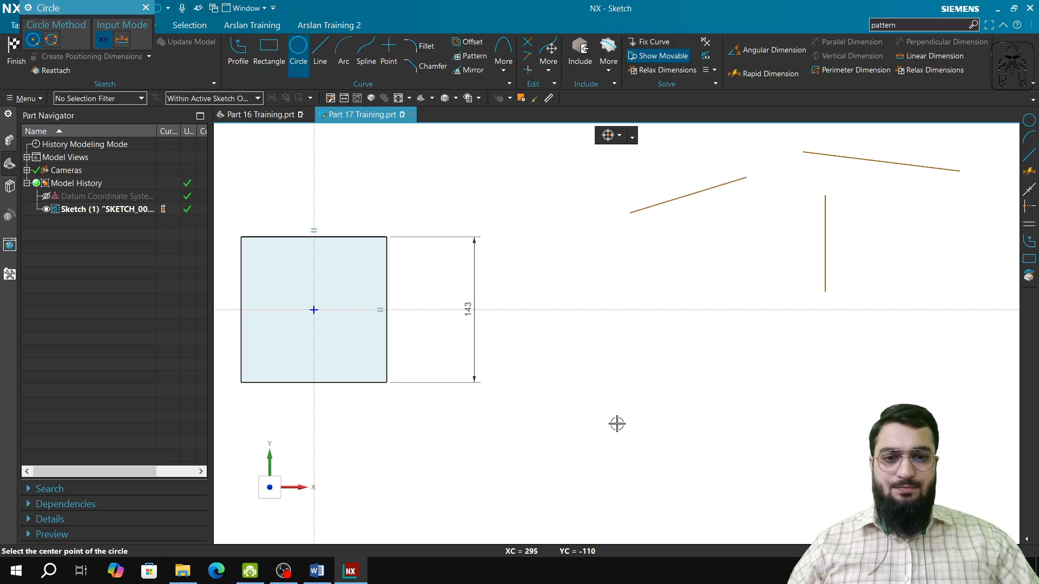
pyautogui.click(614, 422)
pyautogui.click(656, 468)
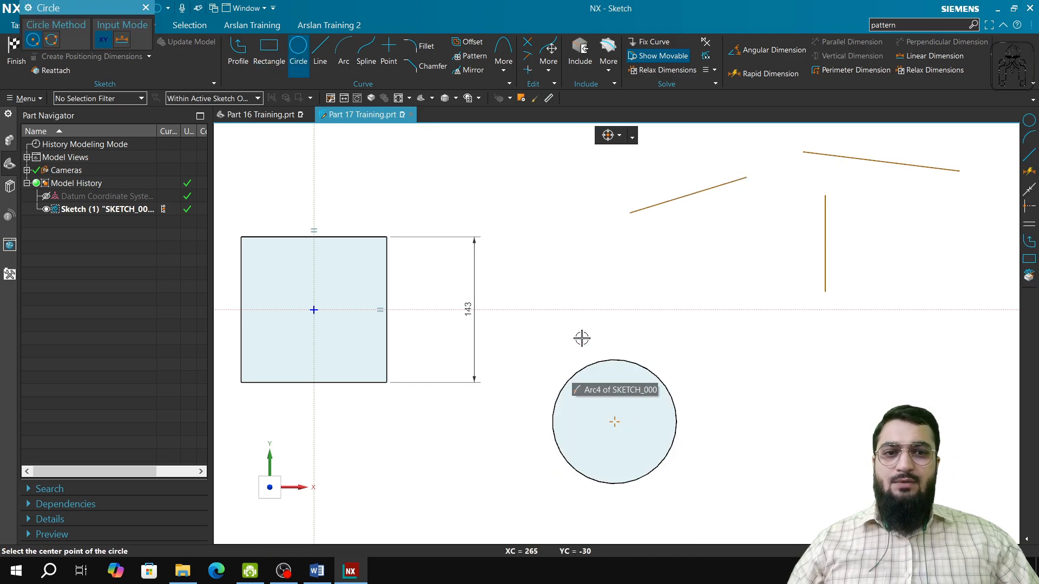
pyautogui.press('Escape')
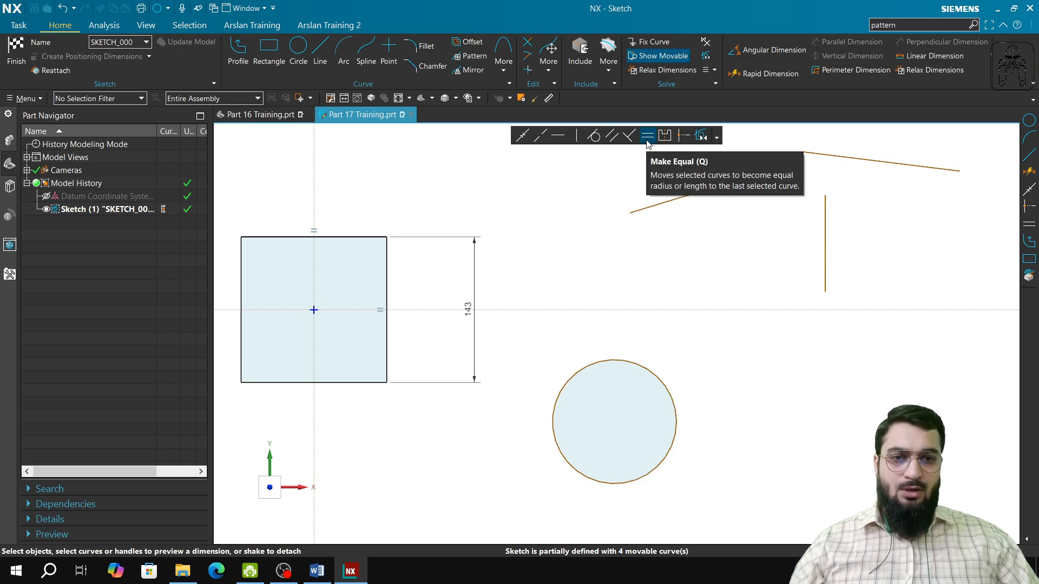
# Step: Draw two separate steep lines to the right of the circle, slanting in opposite directions
pyautogui.click(319, 49)
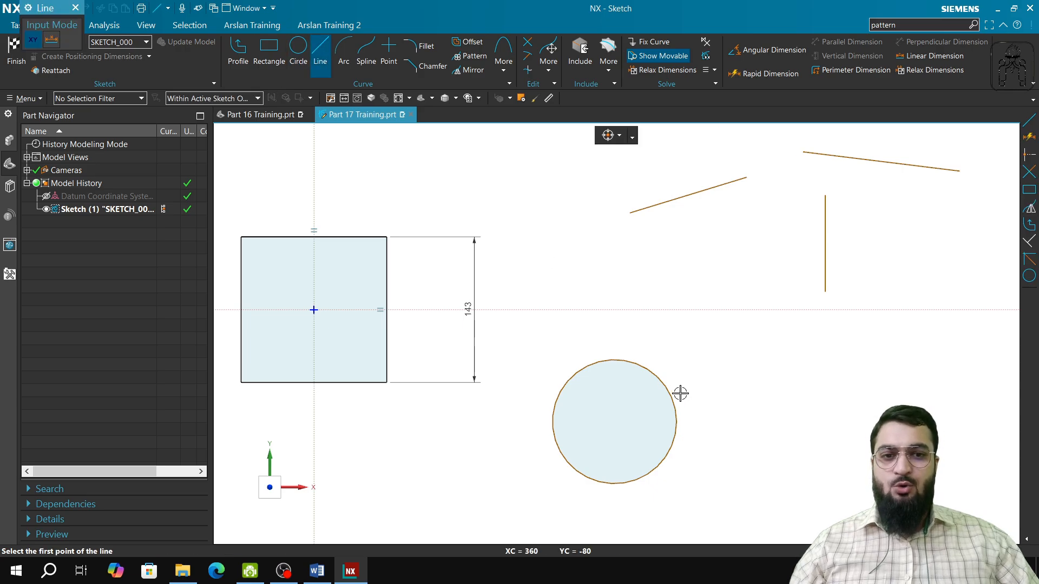
pyautogui.click(738, 376)
pyautogui.click(771, 471)
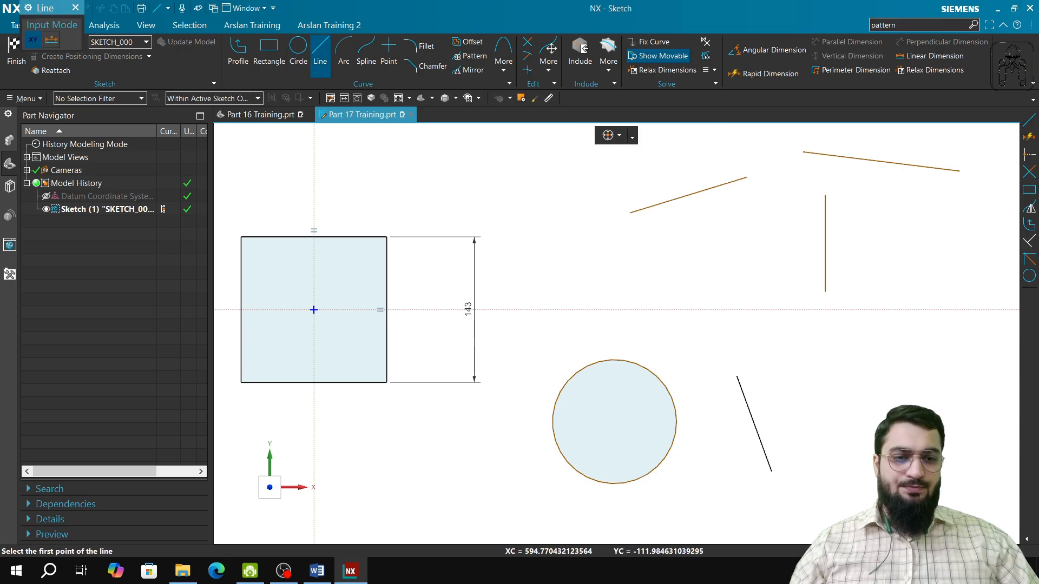
pyautogui.click(936, 386)
pyautogui.click(912, 454)
pyautogui.press('Escape')
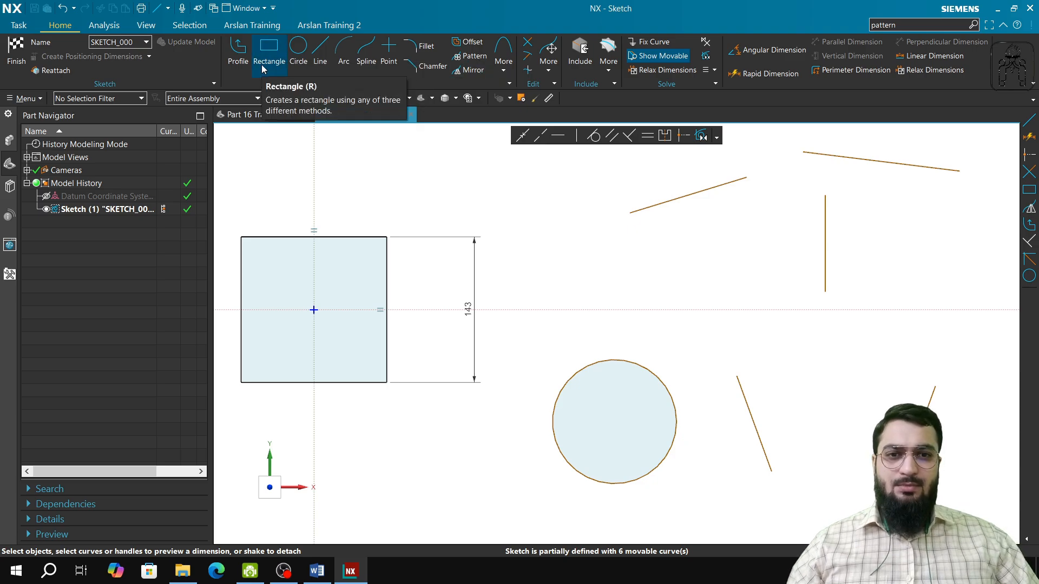
# Step: Draw a six-sided polygon below the square with a locked inscribed radius of 100 mm and rotation of 0°
pyautogui.click(506, 74)
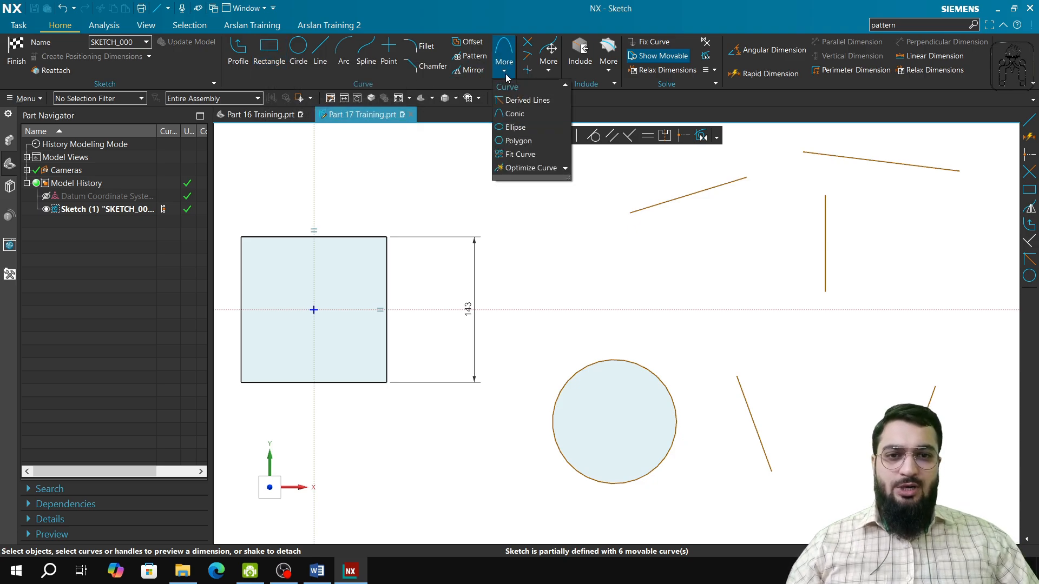
pyautogui.click(524, 141)
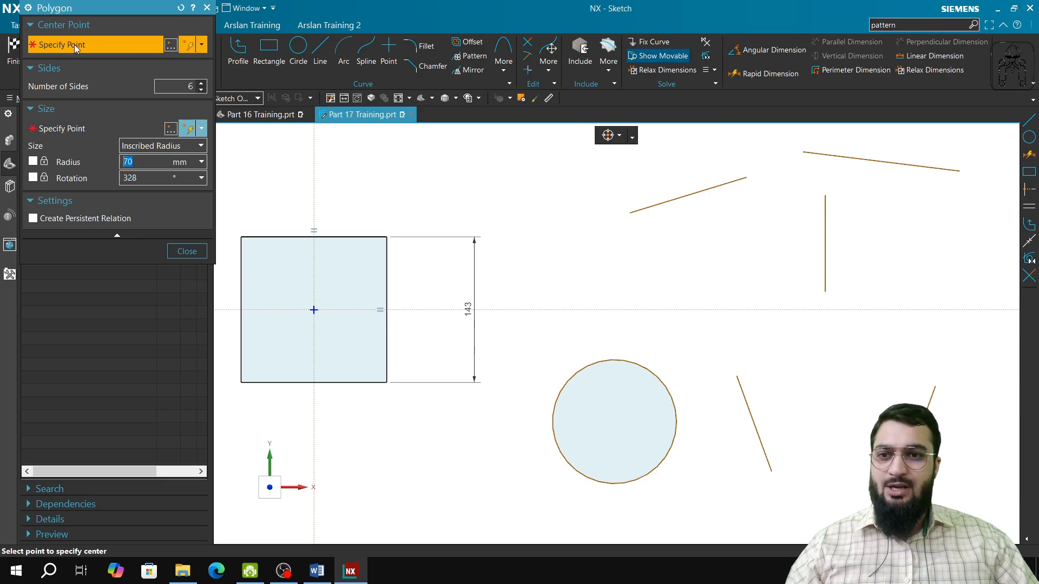
pyautogui.click(427, 474)
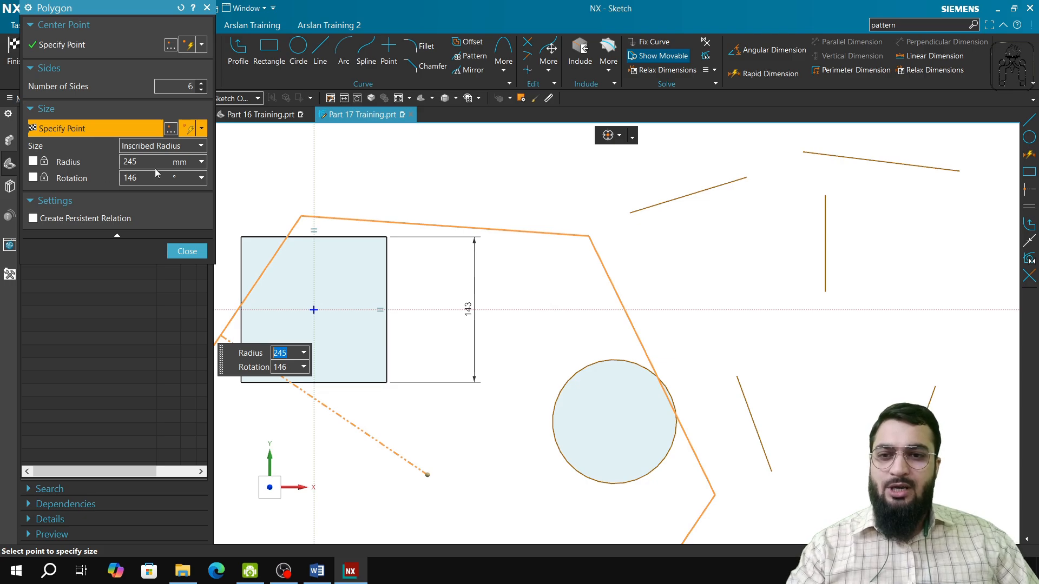
pyautogui.click(180, 8)
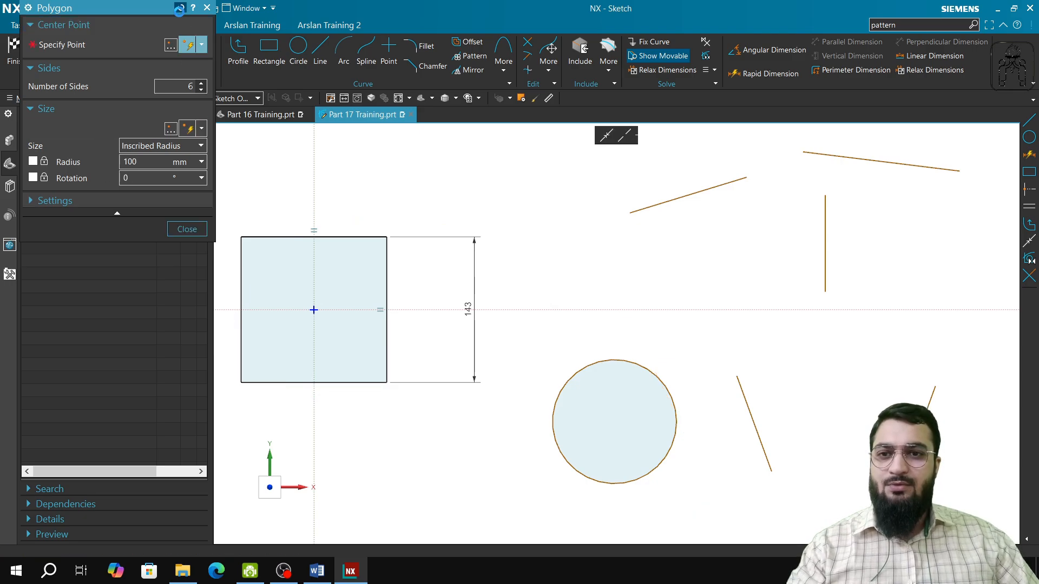
pyautogui.click(148, 165)
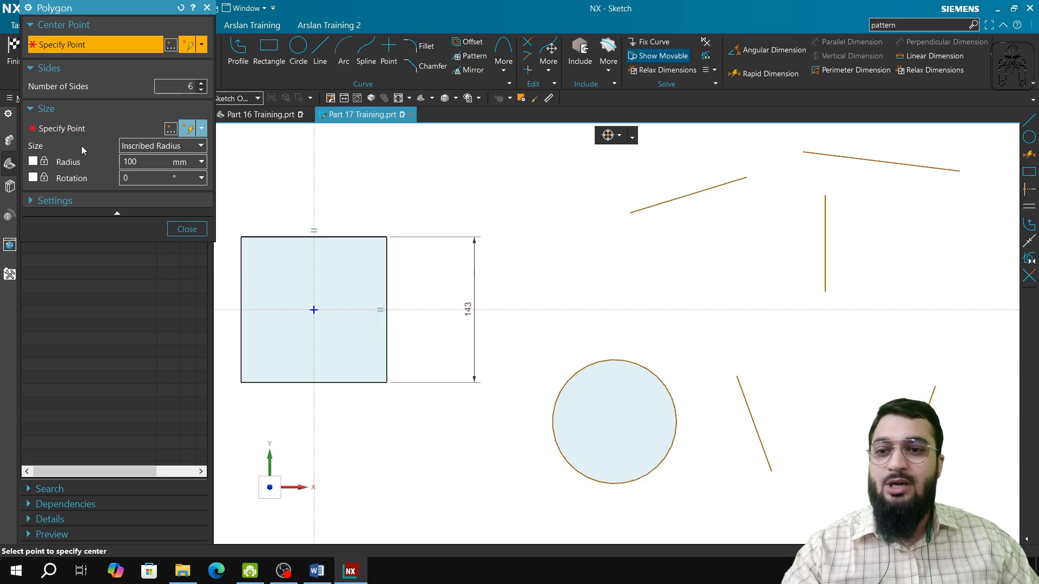
pyautogui.click(33, 161)
pyautogui.click(33, 177)
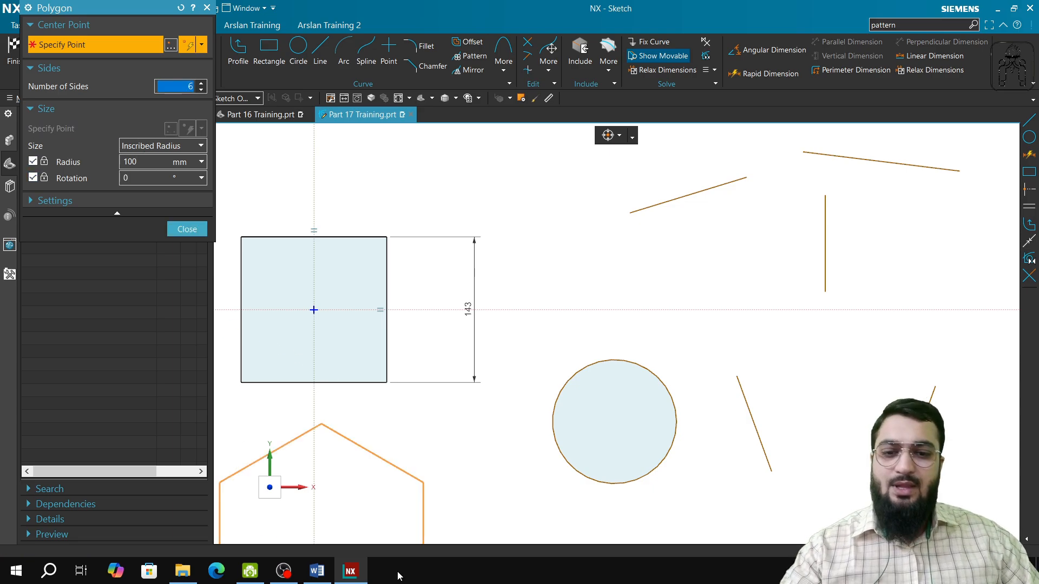
pyautogui.scroll(-2, 427, 494)
pyautogui.click(422, 512)
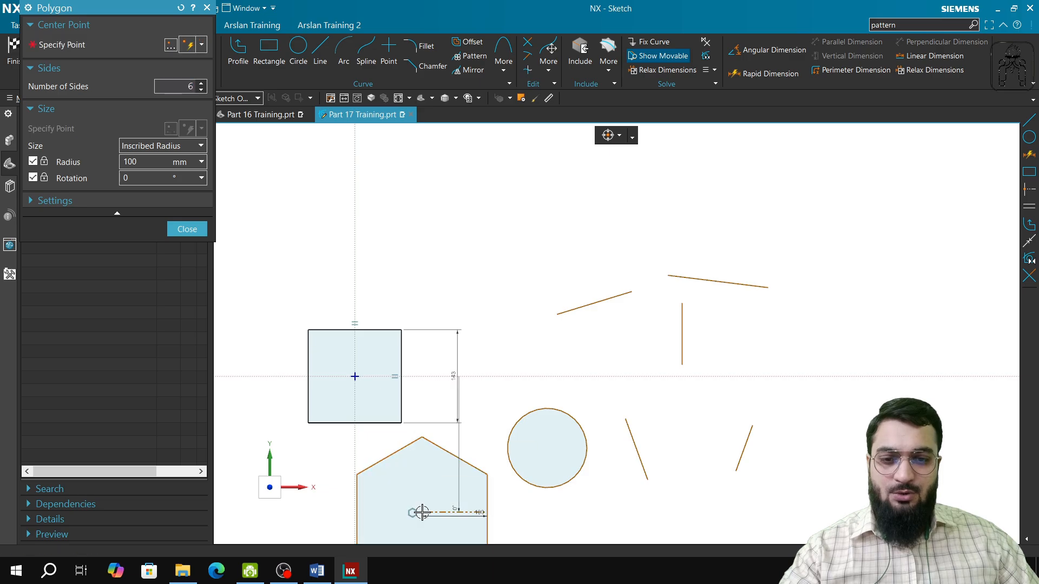
pyautogui.press('Escape')
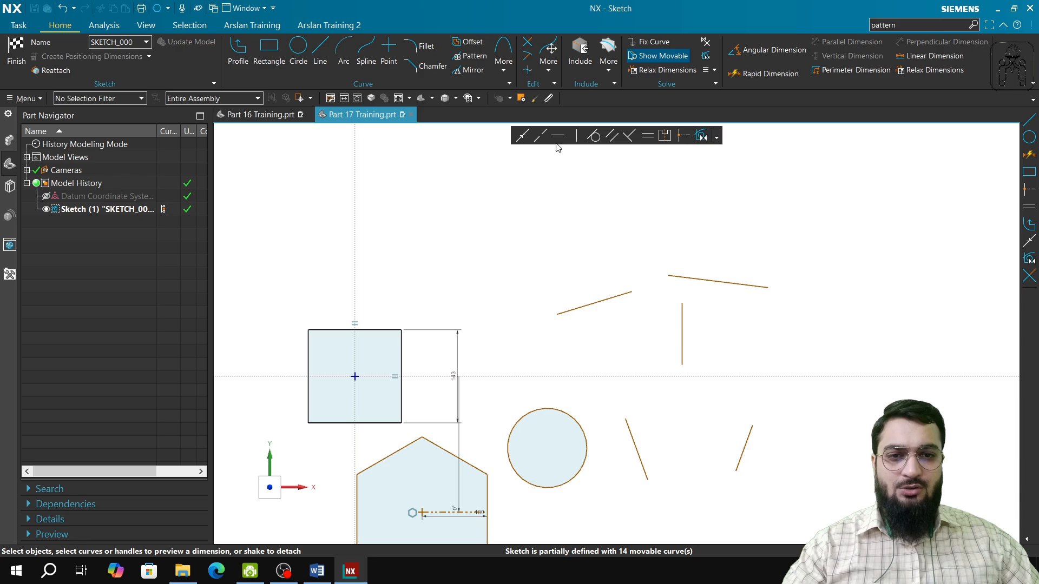
# Step: Apply a horizontal relation to the rising inclined line above the circle
pyautogui.click(592, 307)
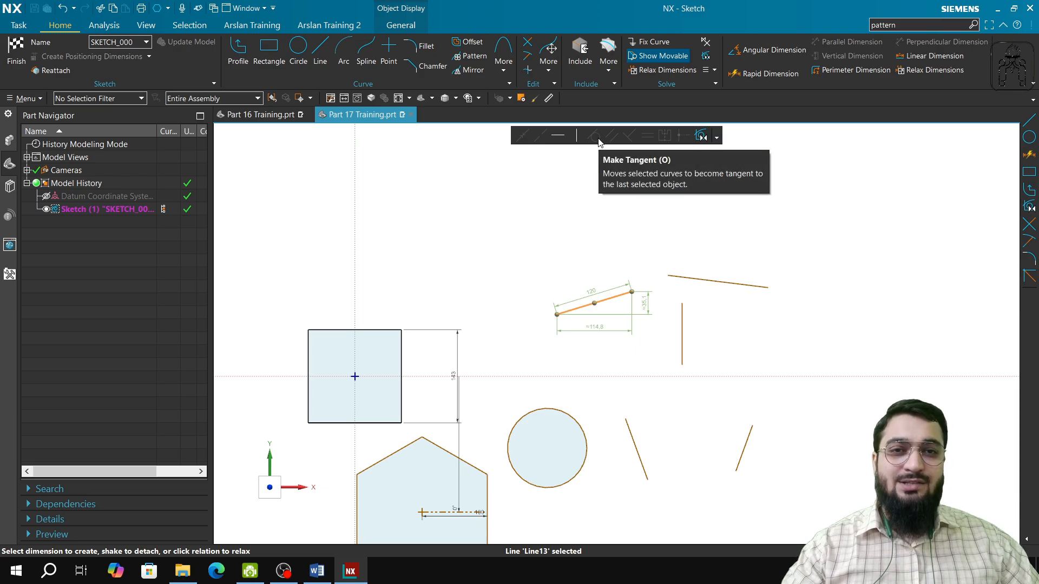
pyautogui.click(558, 136)
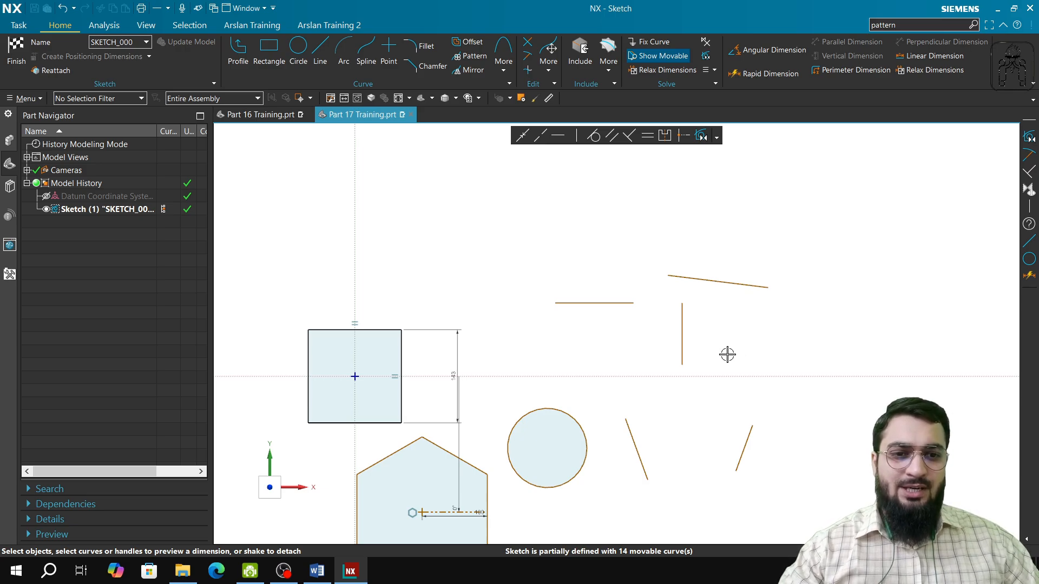
# Step: Make the vertical line perpendicular to the neighbouring horizontal line, and move it closer to that line's end
pyautogui.click(681, 324)
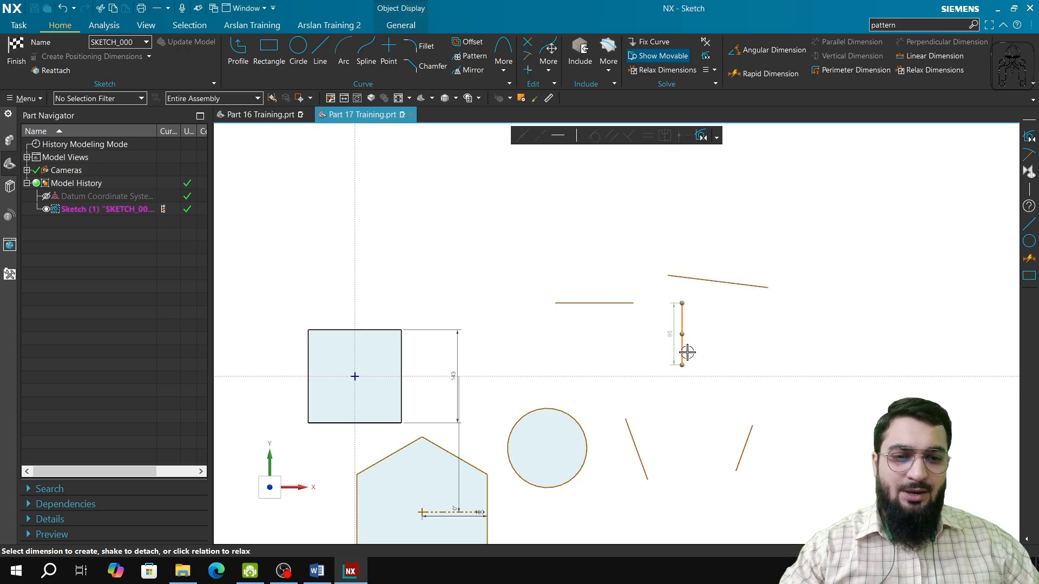
pyautogui.click(598, 303)
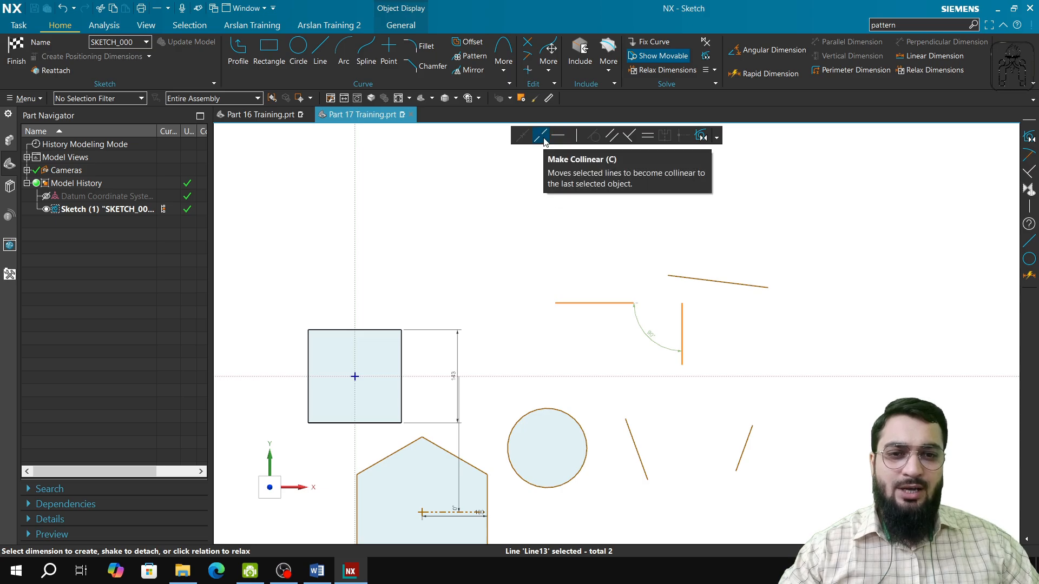
pyautogui.click(629, 137)
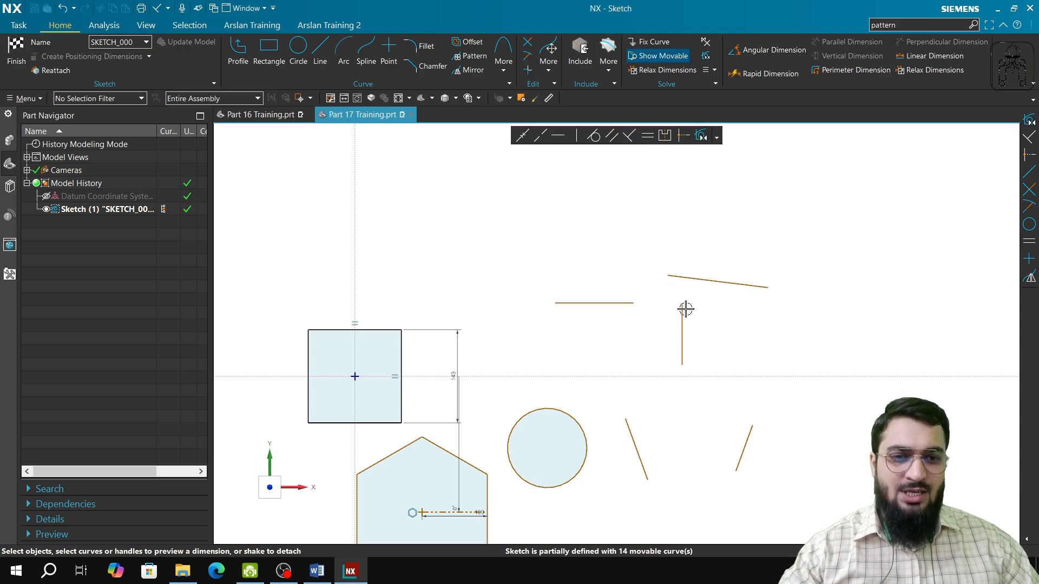
pyautogui.moveTo(681, 343); pyautogui.dragTo(660, 346)
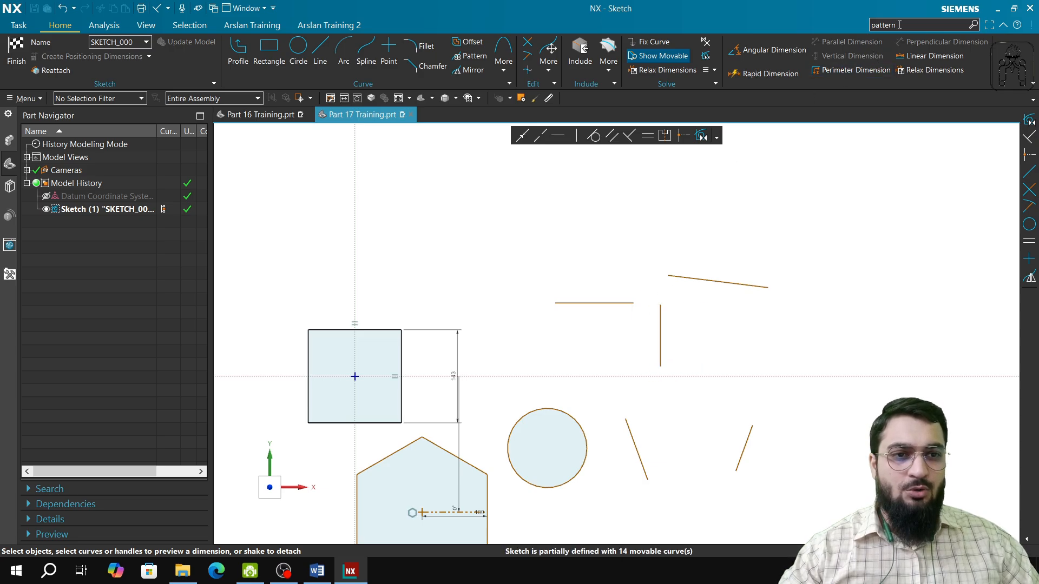
# Step: Measure the distance and angle between the horizontal line and the vertical line
pyautogui.write('m')
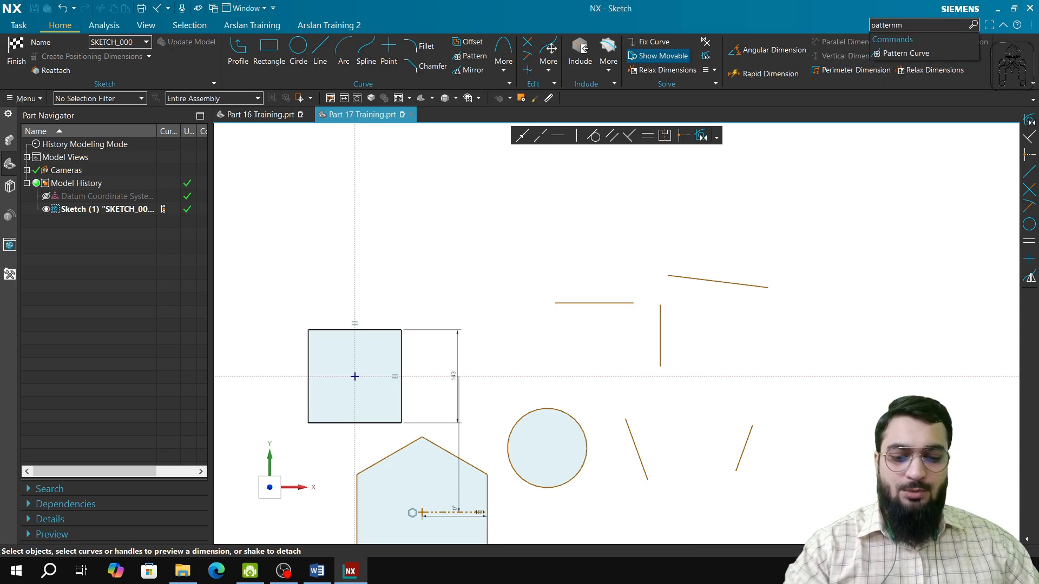
pyautogui.write('eas')
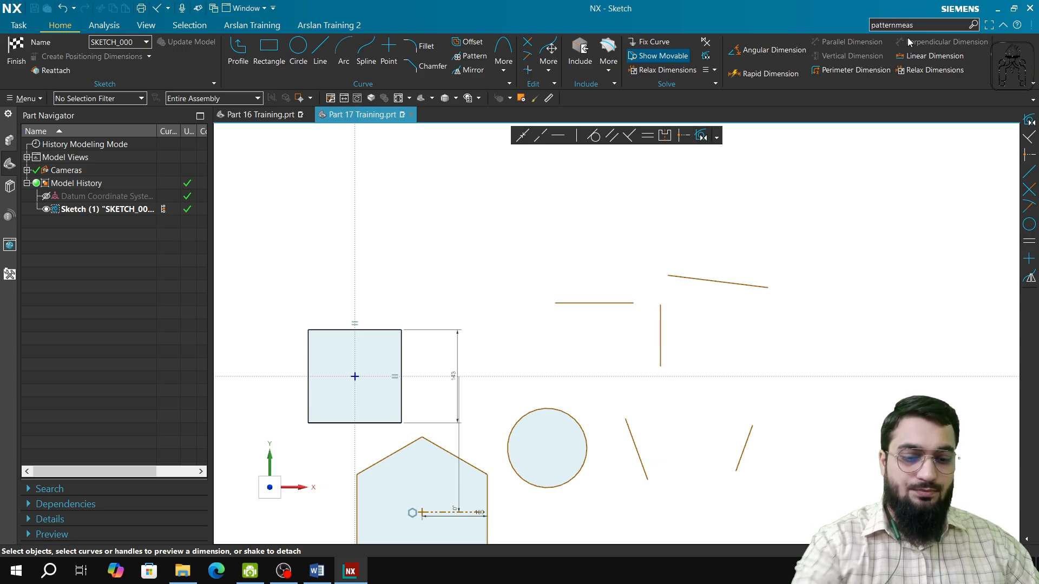
pyautogui.write('measu')
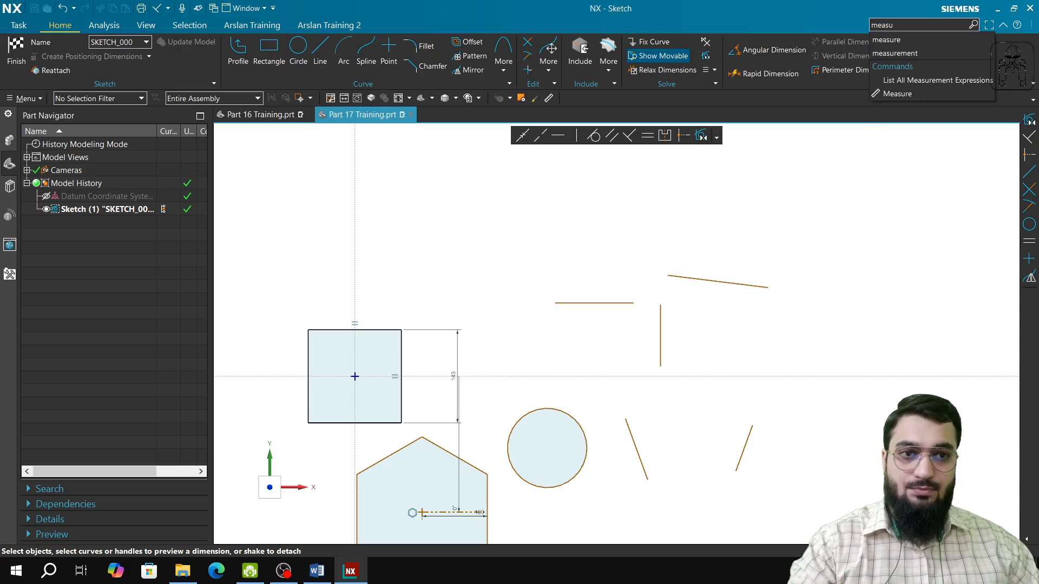
pyautogui.click(913, 96)
pyautogui.click(630, 303)
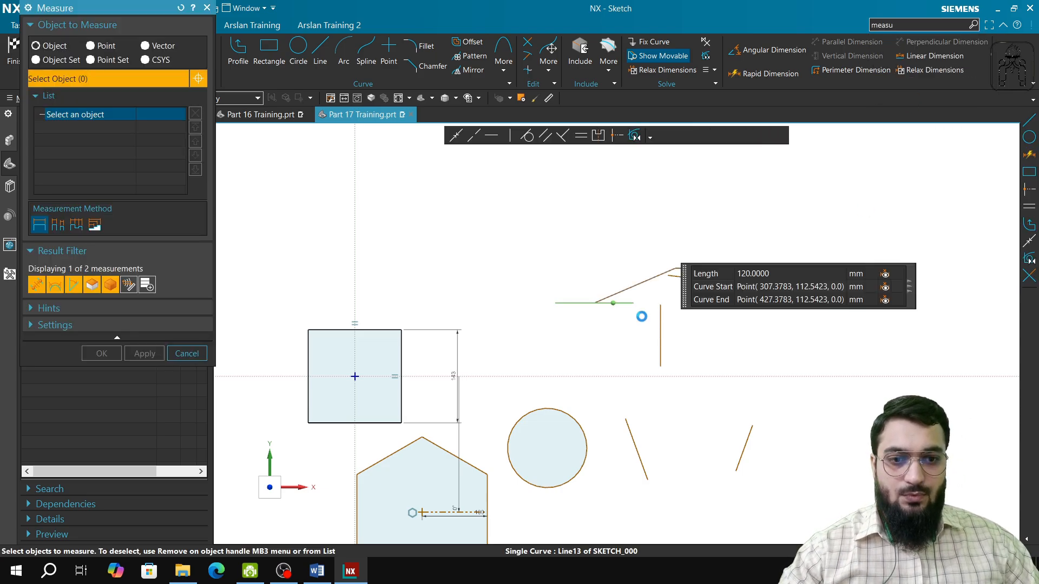
pyautogui.click(659, 325)
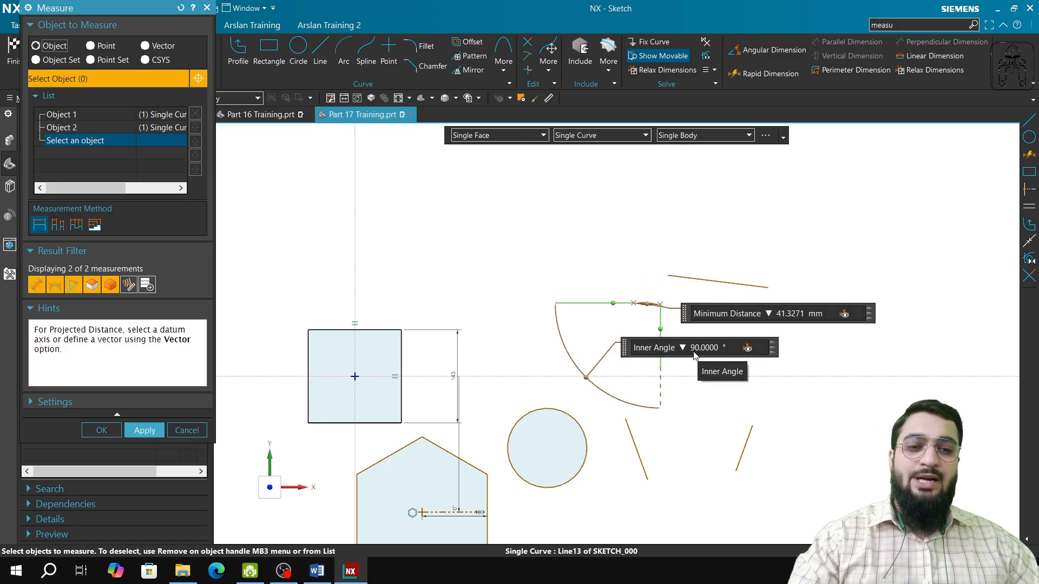
pyautogui.press('Escape')
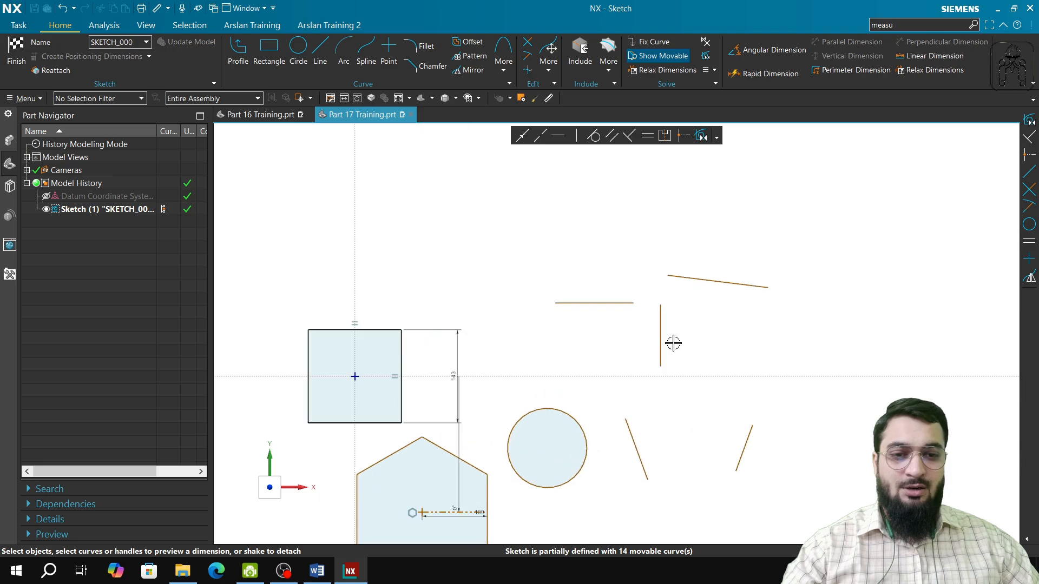
# Step: Make the vertical line's upper endpoint coincident with the horizontal line's nearest endpoint
pyautogui.scroll(3, 673, 343)
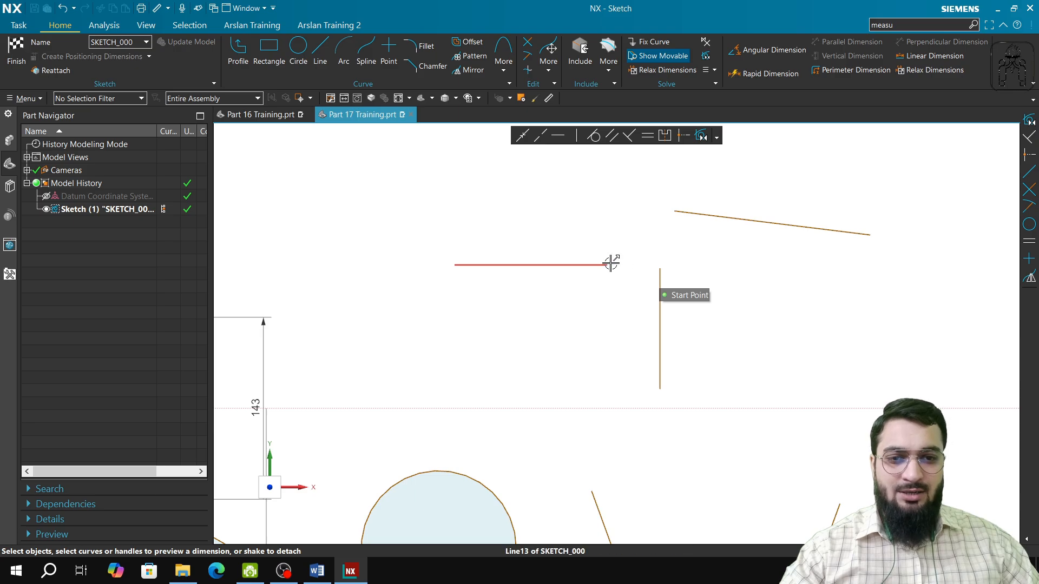
pyautogui.click(660, 269)
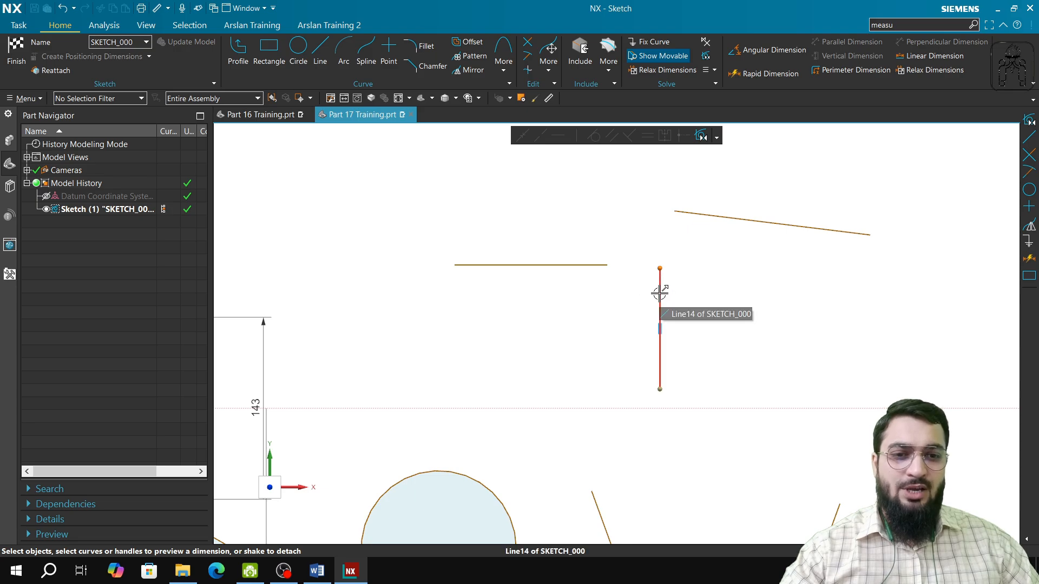
pyautogui.click(608, 265)
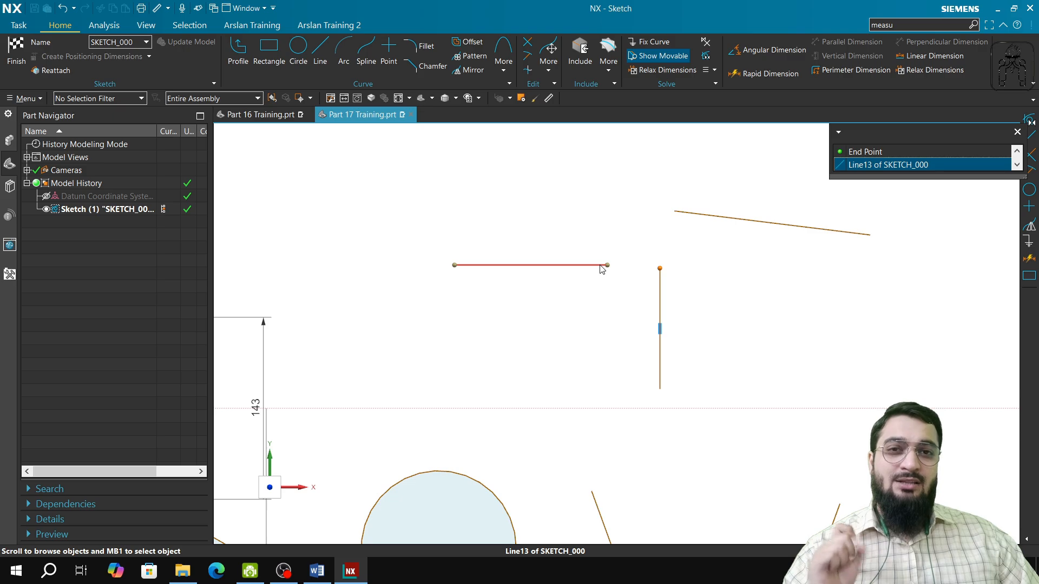
pyautogui.click(871, 153)
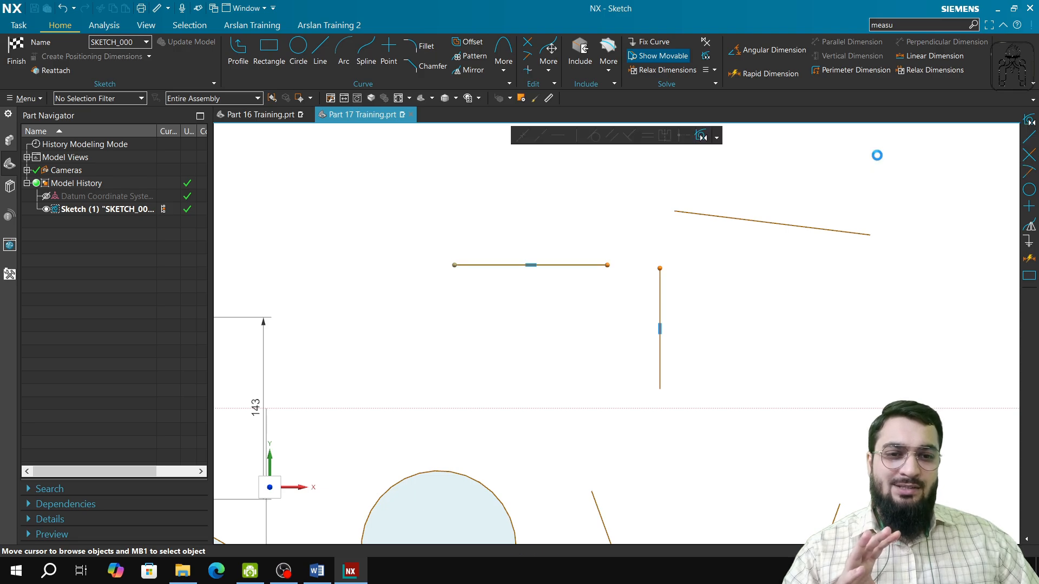
pyautogui.click(523, 136)
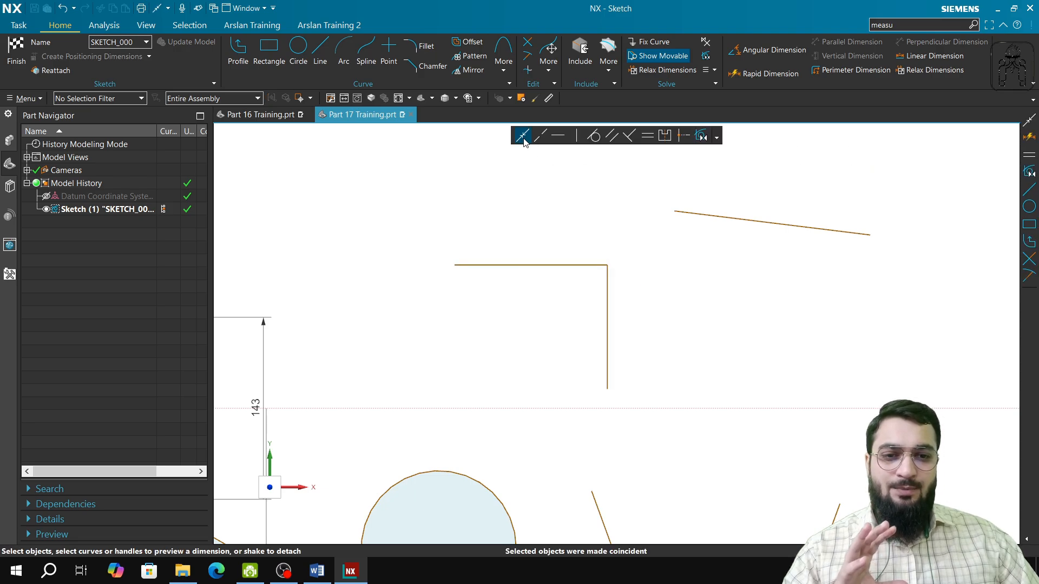
# Step: Try to align the start point of the slightly downward-sloping line with the horizontal line's midpoint, and undo the relation
pyautogui.scroll(-2, 814, 273)
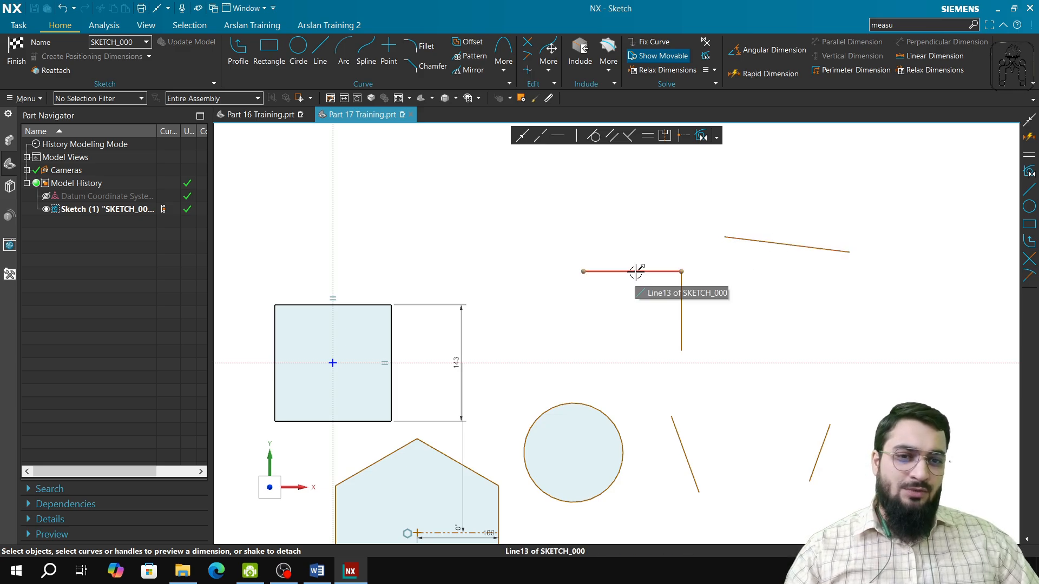
pyautogui.scroll(2, 632, 271)
pyautogui.scroll(-4, 637, 271)
pyautogui.scroll(1, 703, 326)
pyautogui.scroll(1, 817, 351)
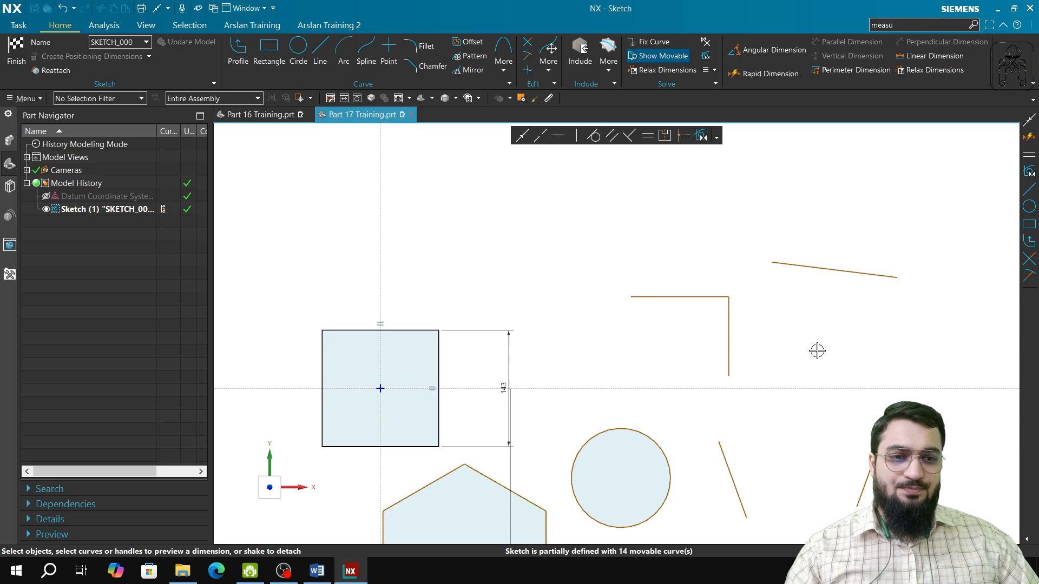
pyautogui.moveTo(816, 350)
pyautogui.keyDown('shift'); pyautogui.mouseDown(button='middle')
pyautogui.moveTo(770, 308)
pyautogui.moveTo(698, 271)
pyautogui.mouseUp(button='middle'); pyautogui.keyUp('shift')
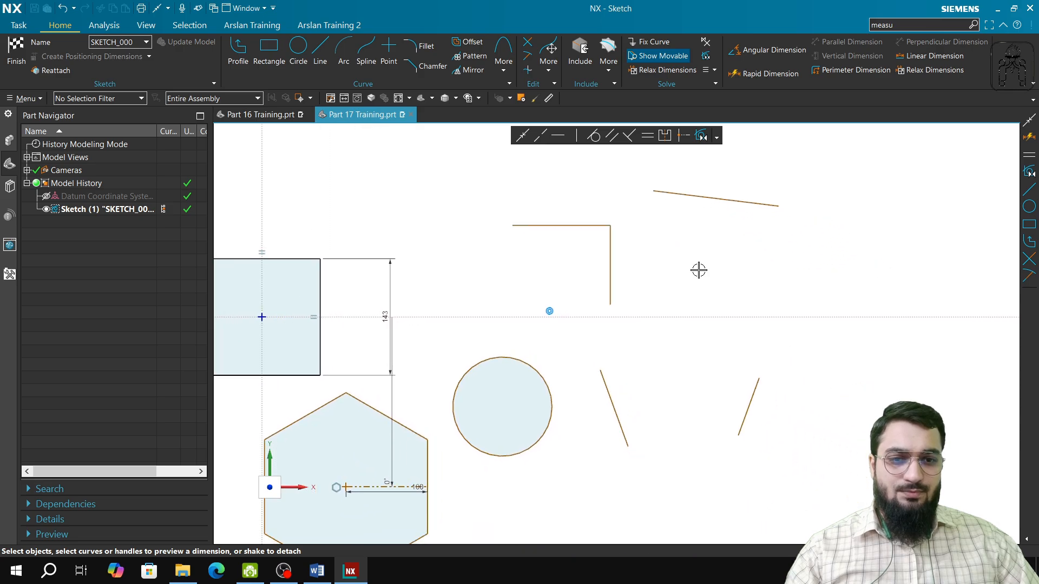
pyautogui.click(707, 198)
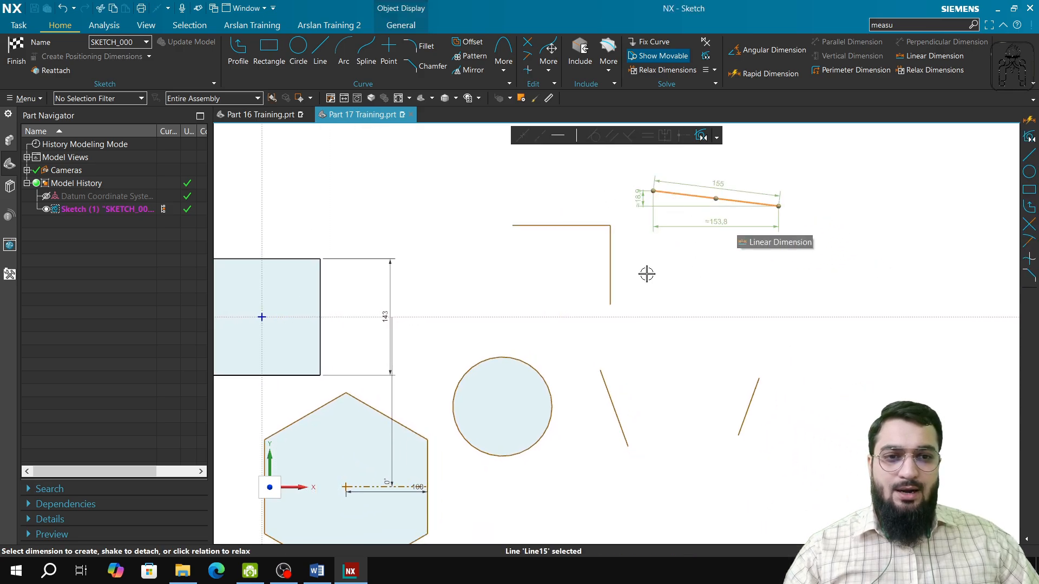
pyautogui.press('Escape')
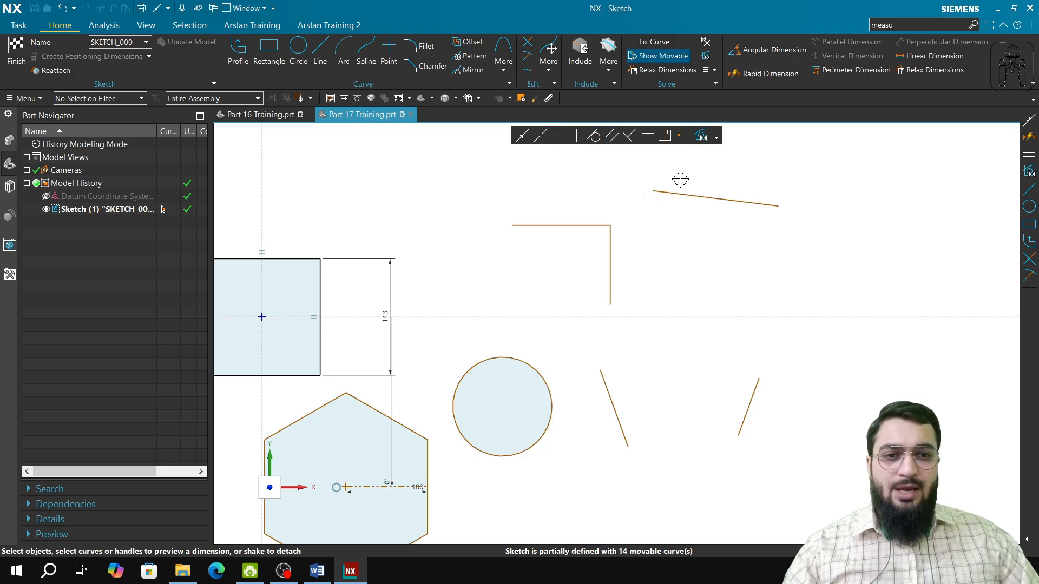
pyautogui.click(654, 190)
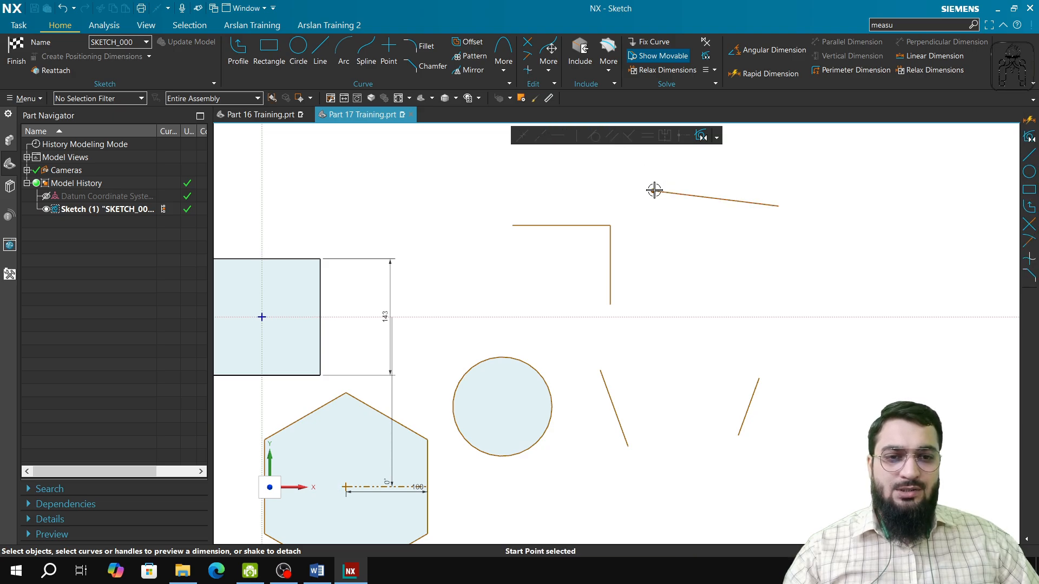
pyautogui.click(577, 224)
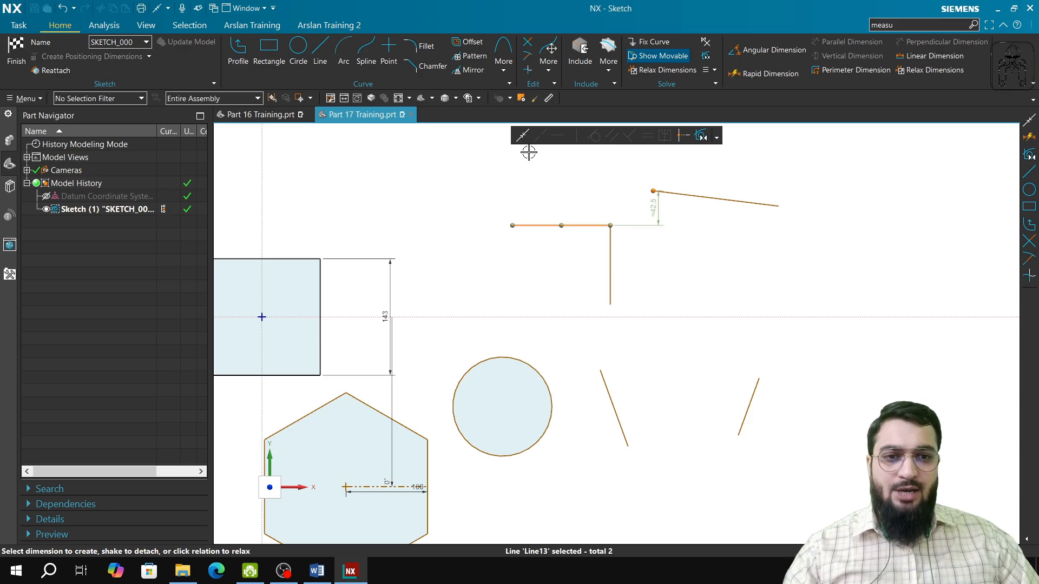
pyautogui.click(683, 135)
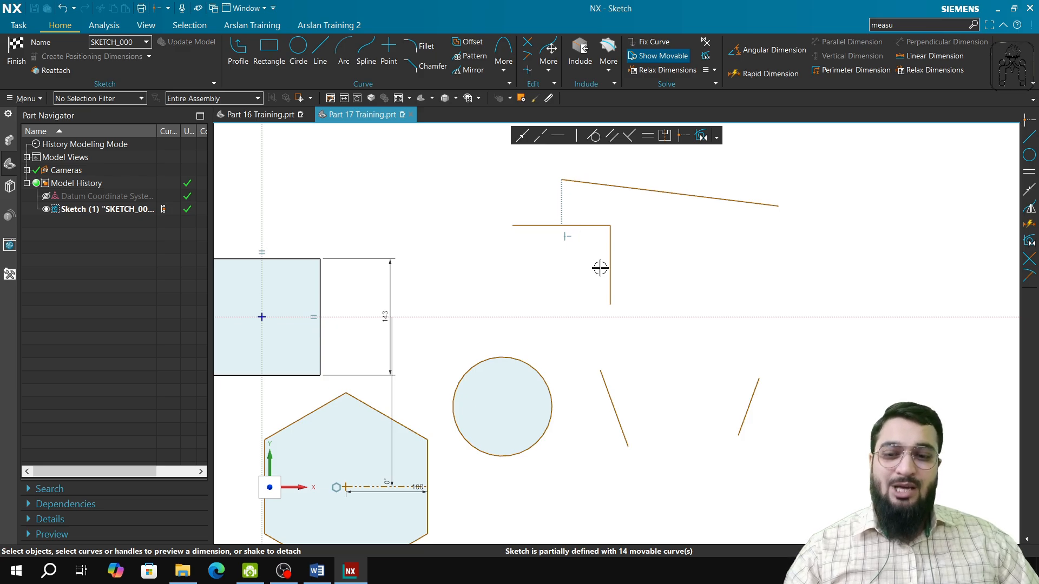
pyautogui.hotkey('ctrl', 'z')
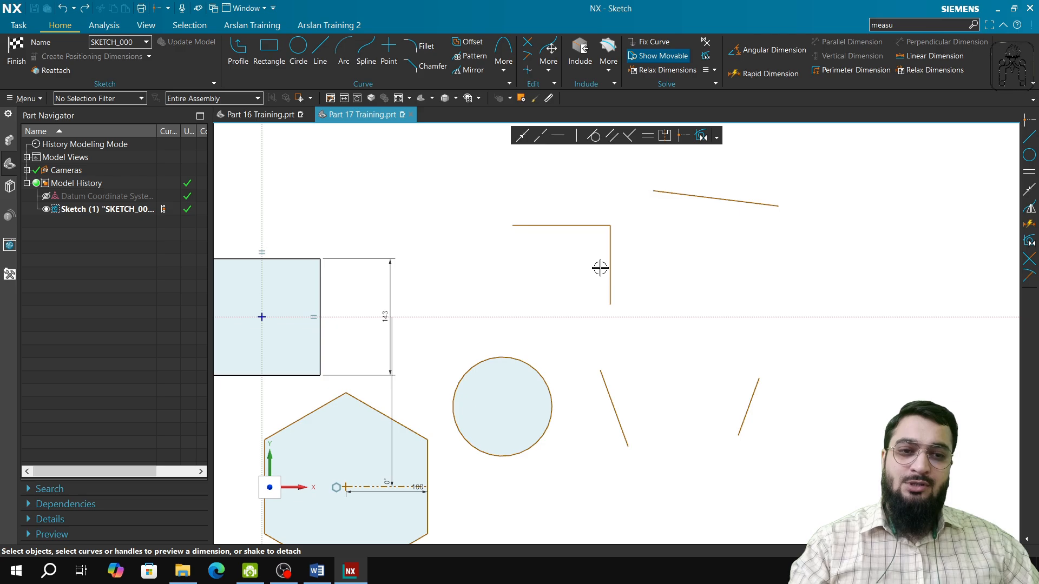
# Step: Try a horizontal dimension on the slightly downward-sloping line above the right-angled pair, and undo it
pyautogui.click(733, 75)
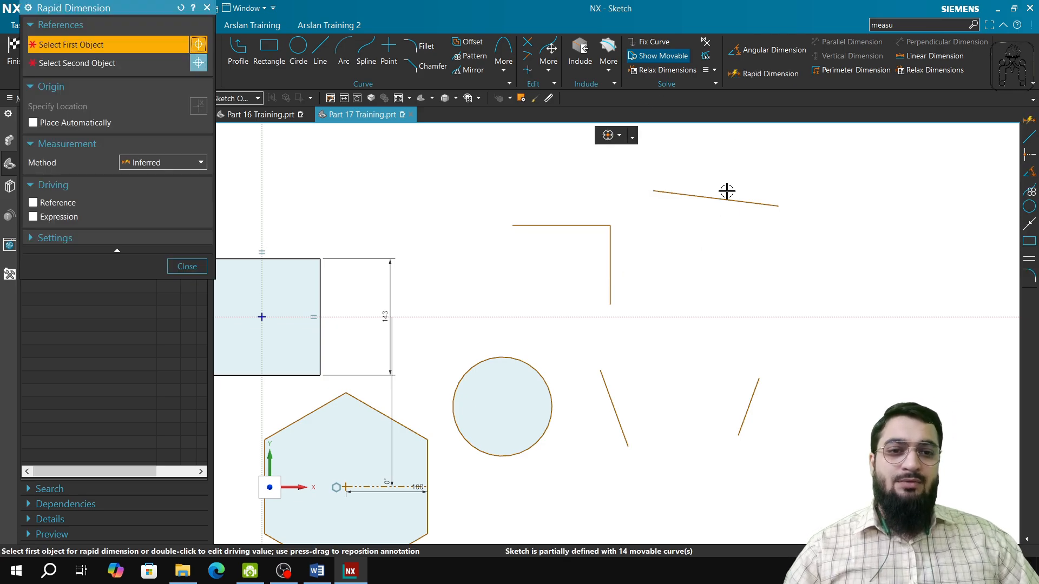
pyautogui.press('Escape')
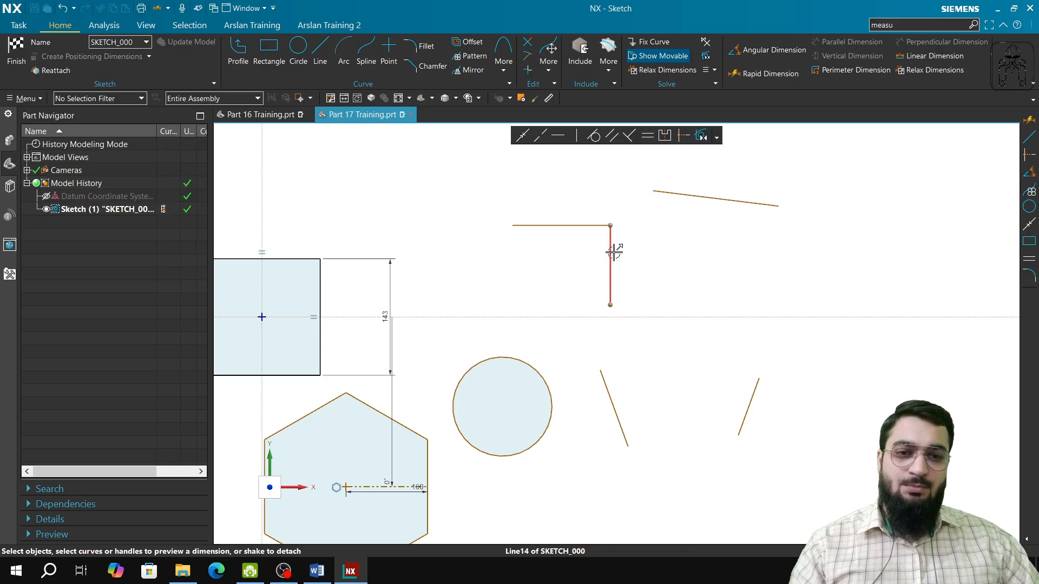
pyautogui.click(593, 225)
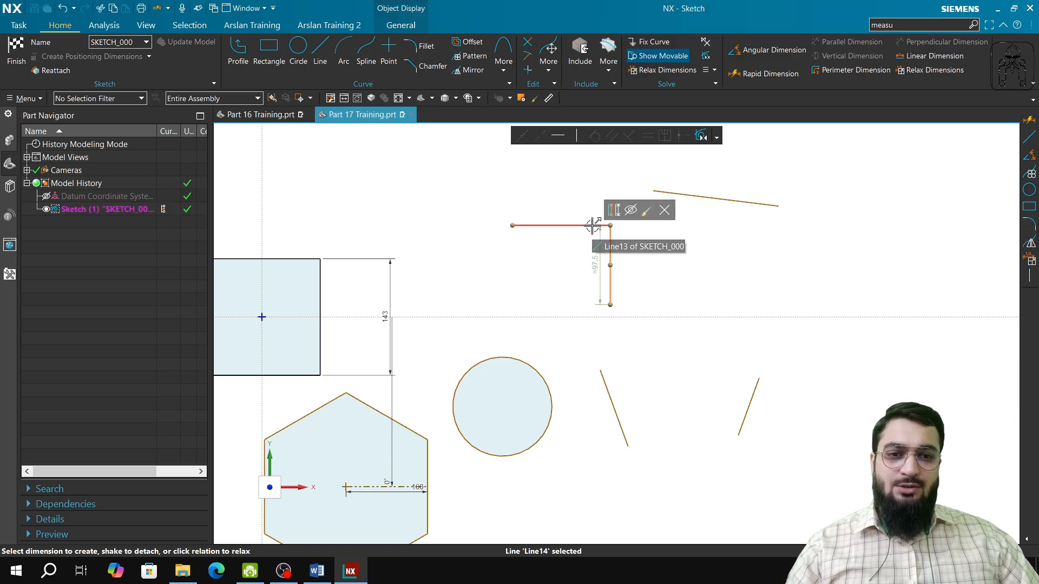
pyautogui.click(627, 275)
pyautogui.click(706, 198)
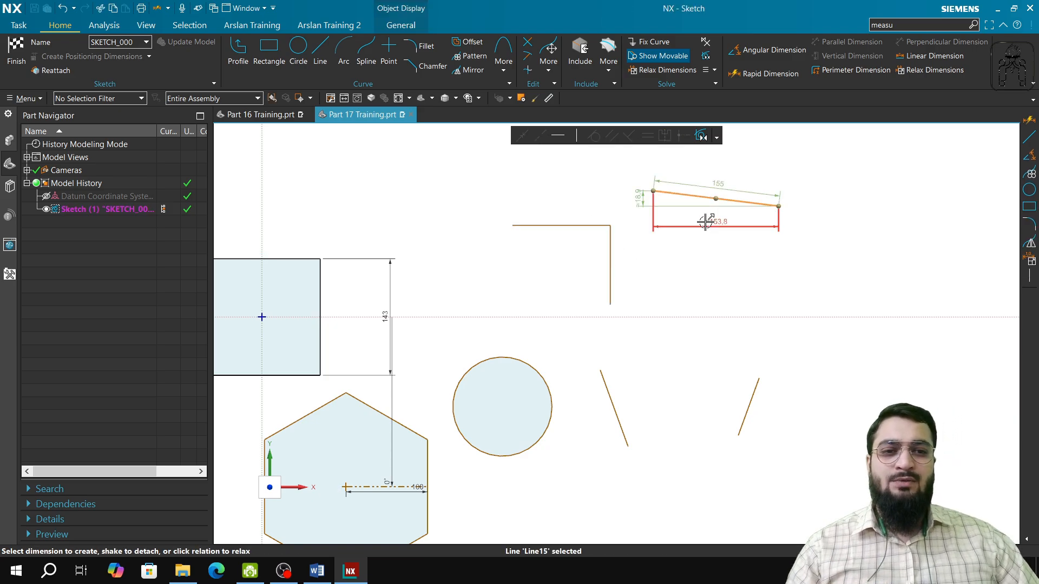
pyautogui.click(705, 221)
pyautogui.press('Return')
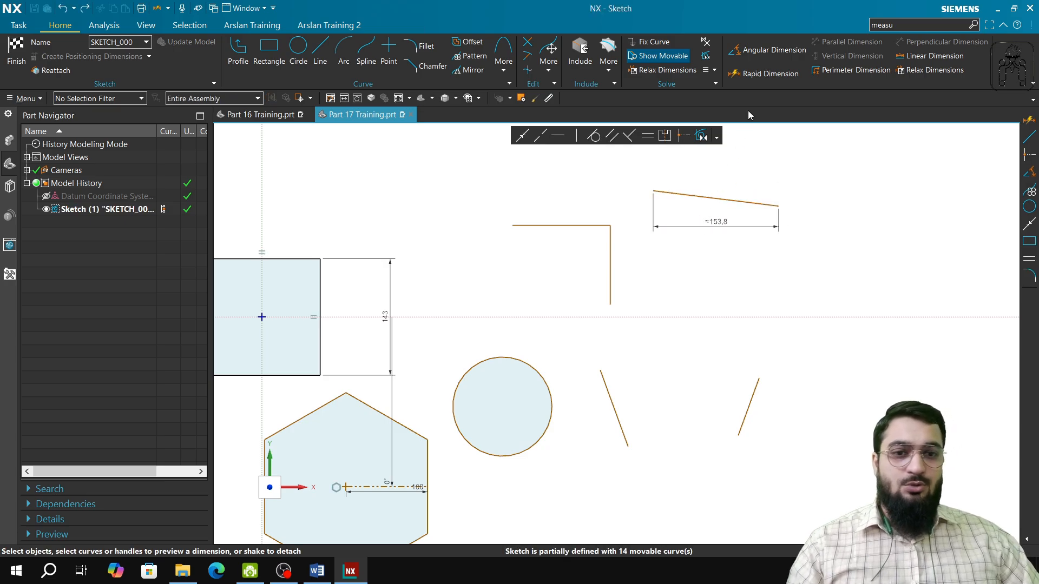
pyautogui.hotkey('ctrl', 'z')
# Step: Dimension the slightly downward-sloping line along its own length and set it to 100 mm
pyautogui.click(757, 74)
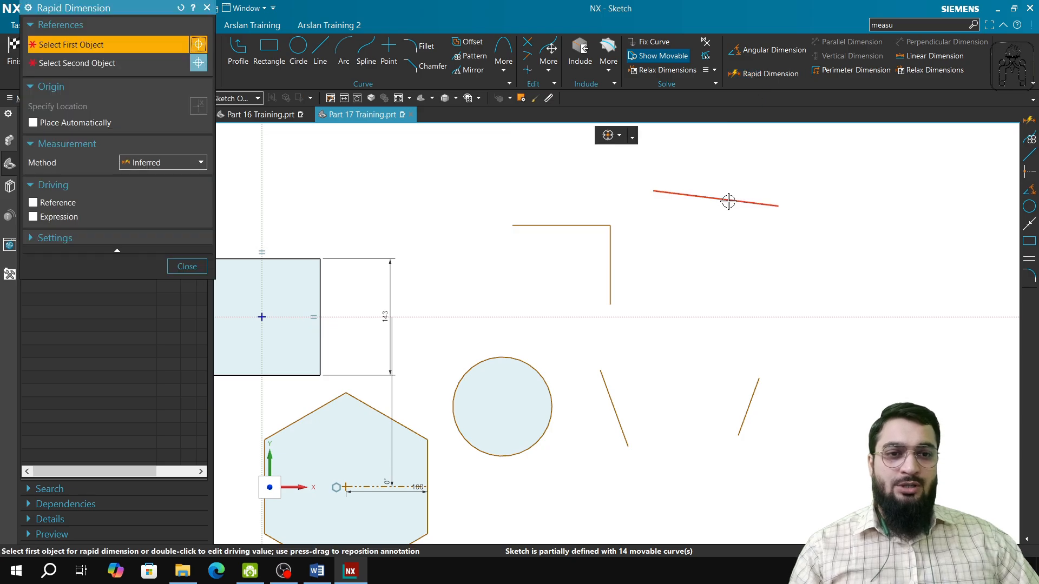
pyautogui.click(726, 201)
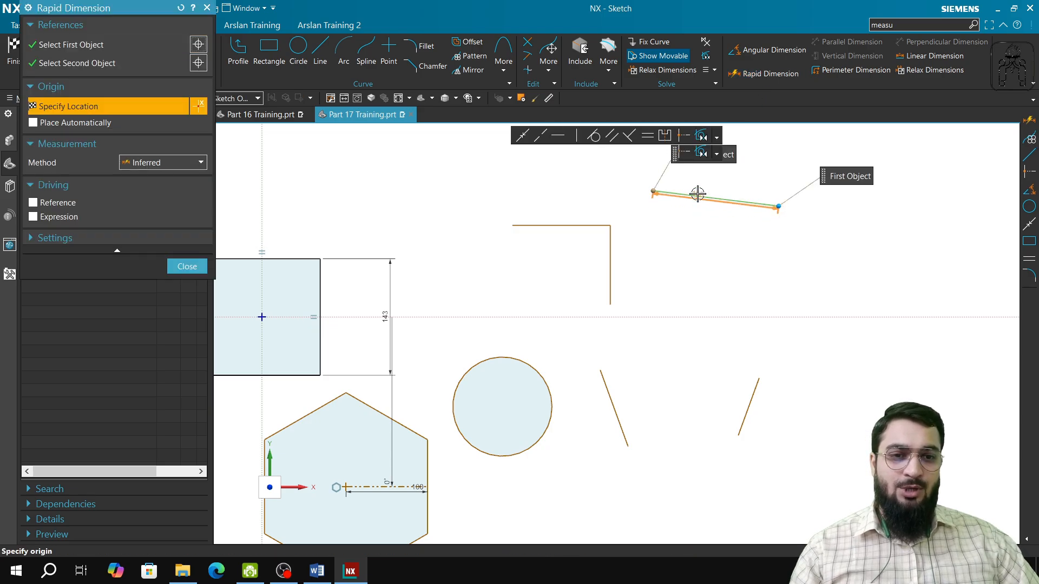
pyautogui.click(701, 208)
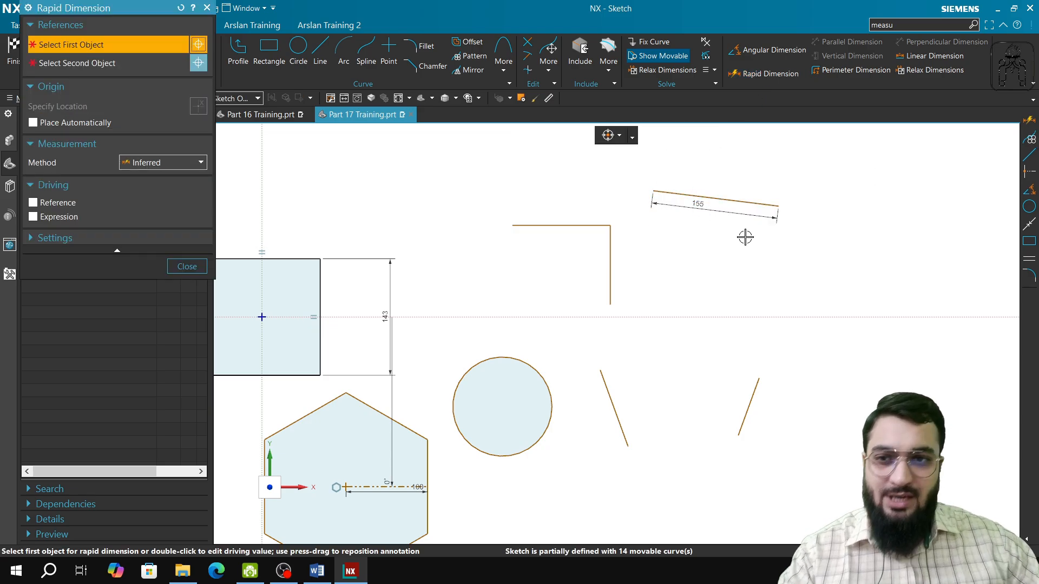
pyautogui.press('Escape')
pyautogui.doubleClick(735, 210)
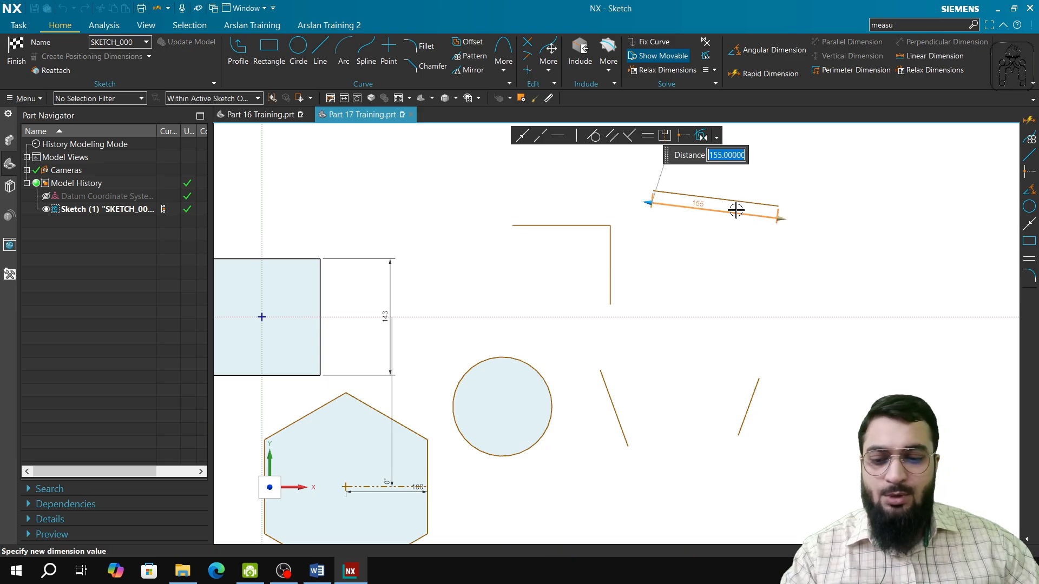
pyautogui.write('100')
pyautogui.press('Return')
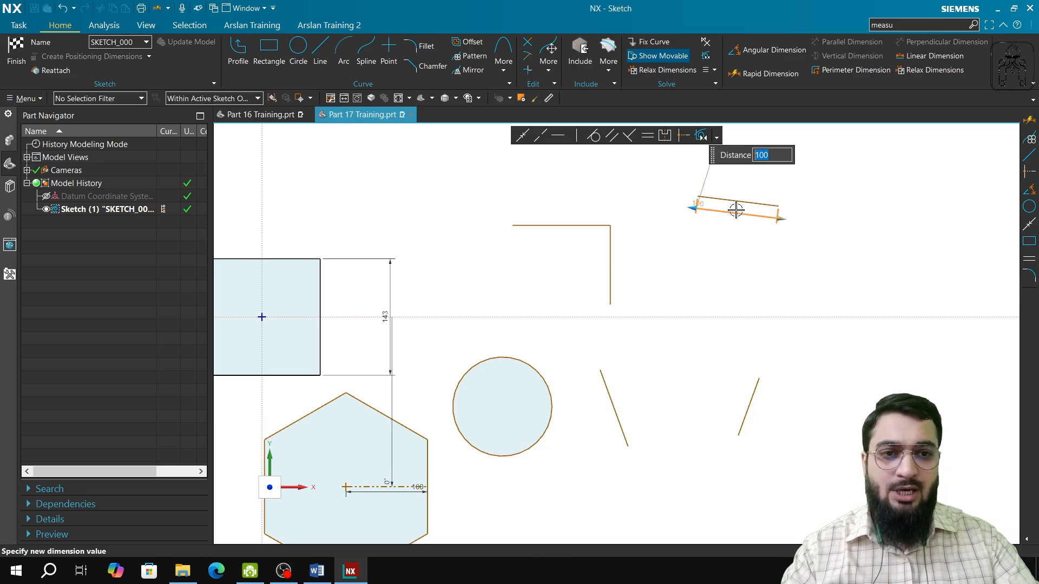
pyautogui.click(815, 199)
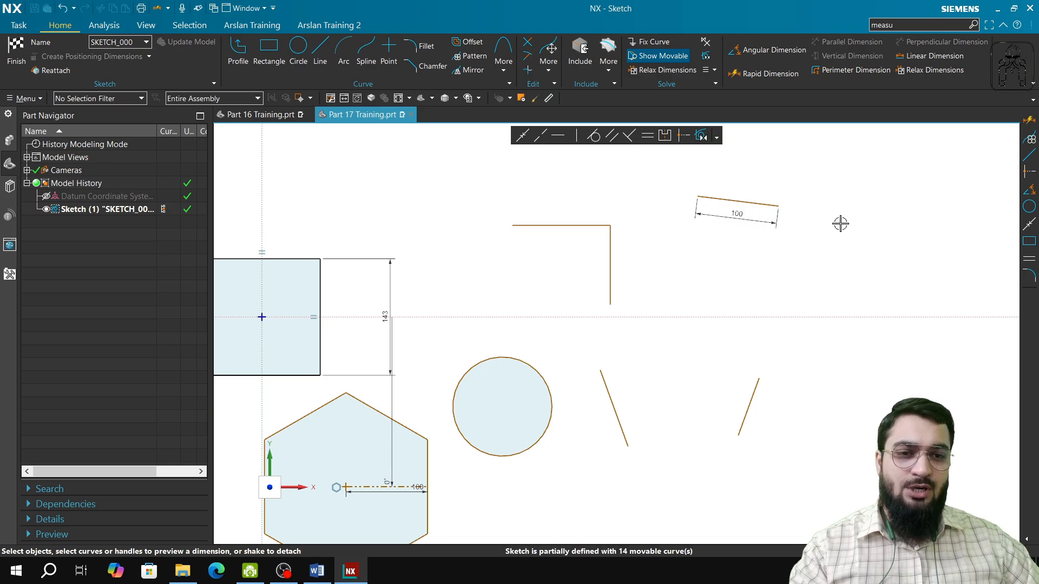
# Step: Align the 100 mm line's start point with the horizontal line's midpoint using the Midpoint relation, and make the 100 mm line vertical
pyautogui.click(698, 196)
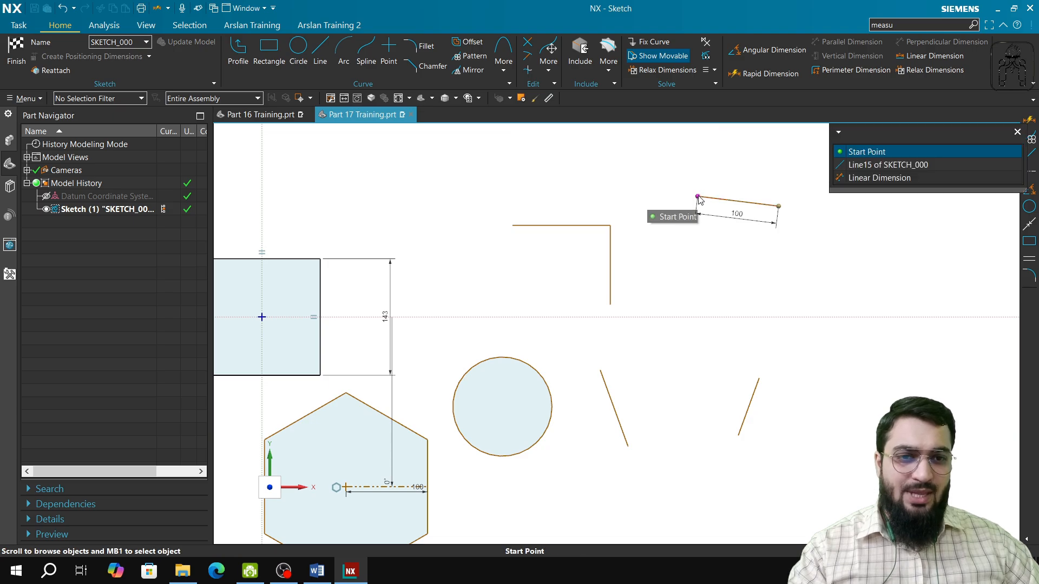
pyautogui.click(865, 152)
pyautogui.click(568, 225)
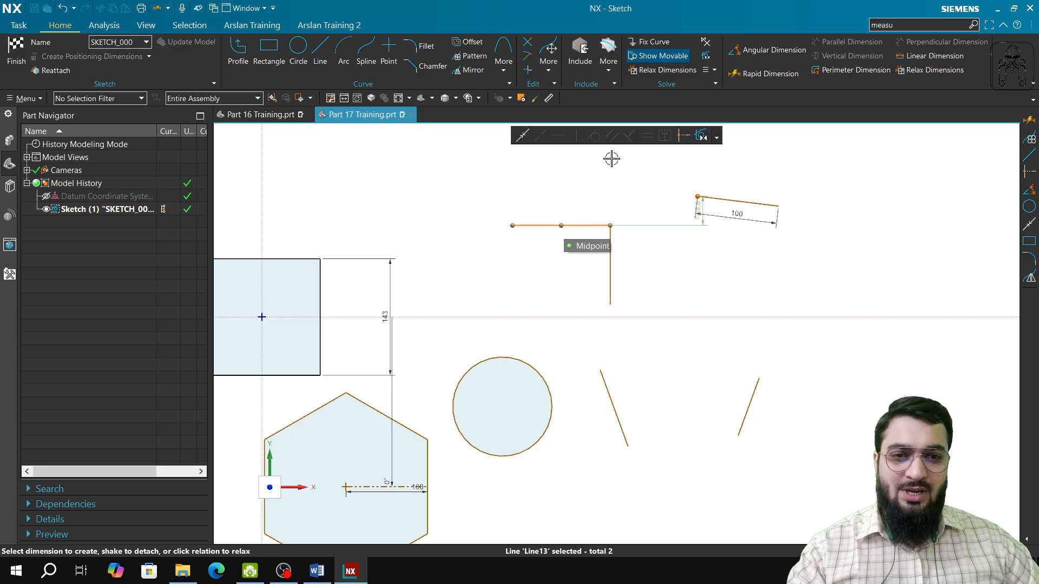
pyautogui.click(680, 134)
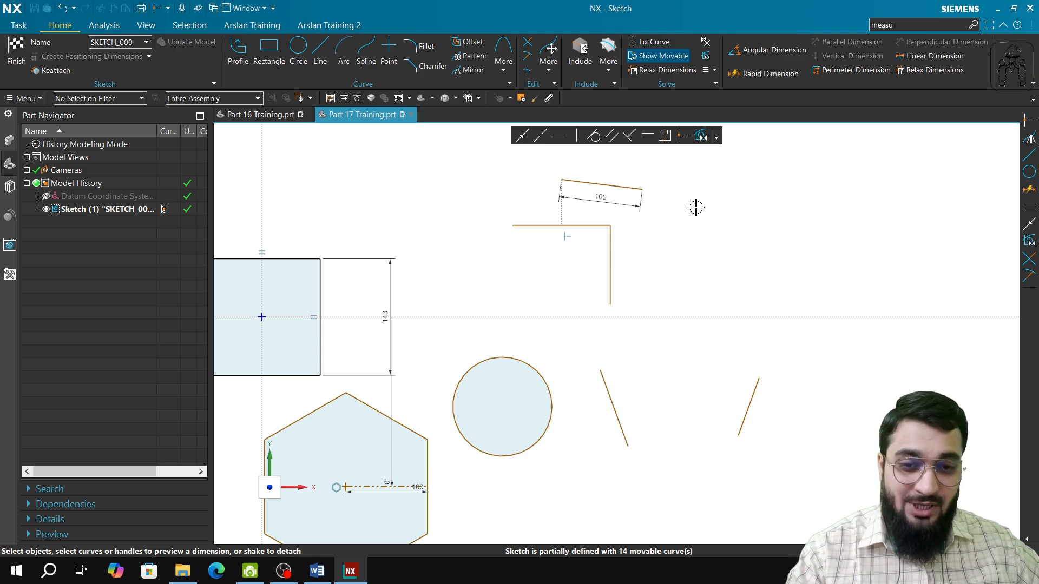
pyautogui.click(627, 187)
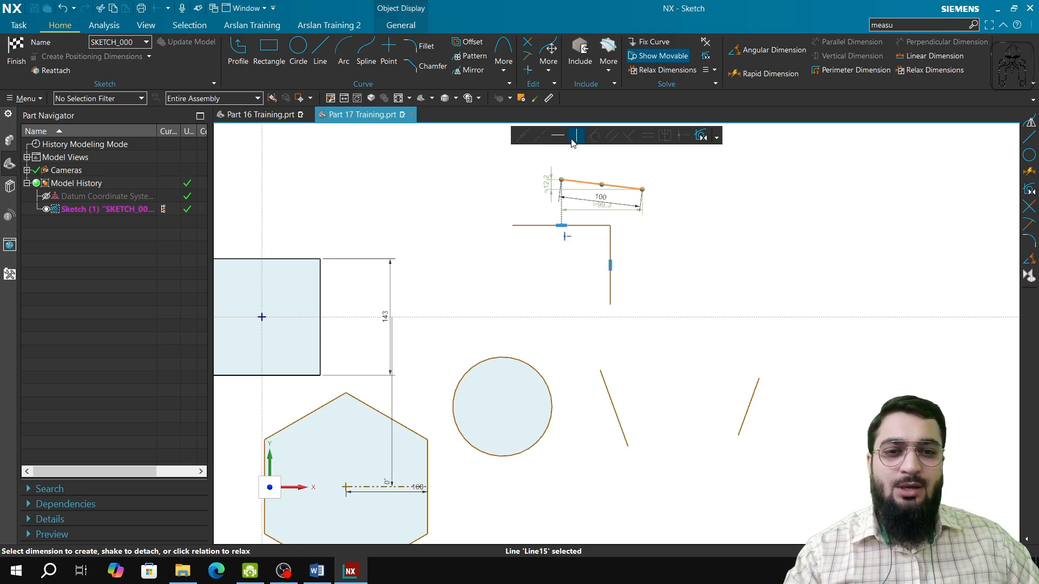
pyautogui.click(575, 137)
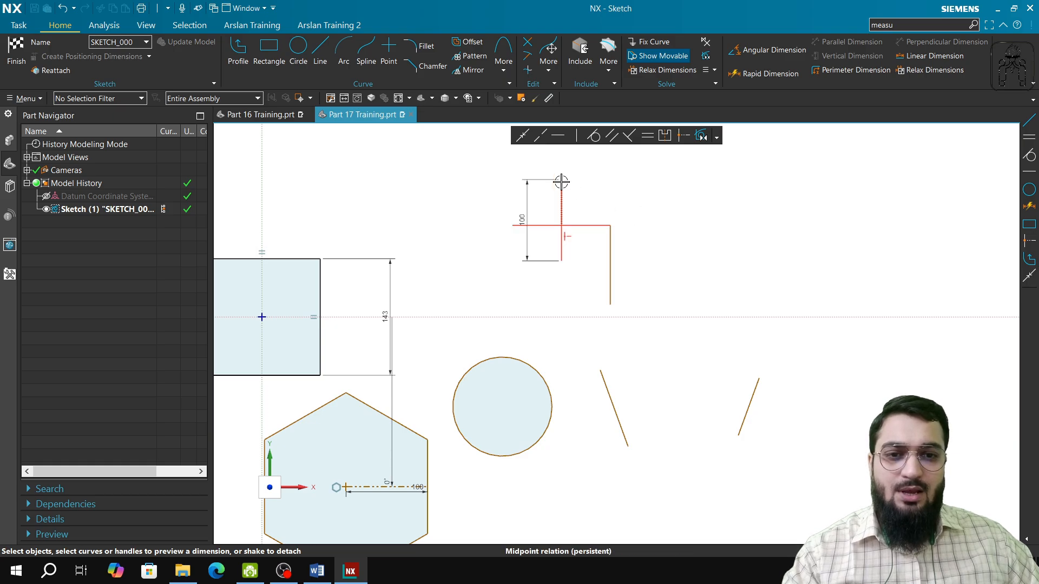
# Step: Make the upper endpoint of the 100 mm vertical line coincident with the horizontal line
pyautogui.click(561, 183)
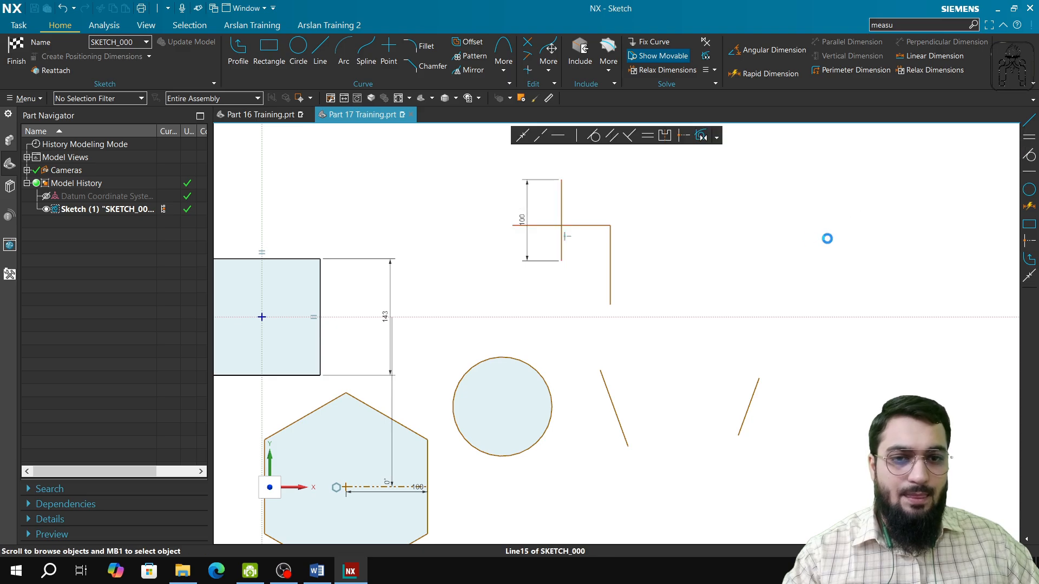
pyautogui.click(865, 164)
pyautogui.press('Escape')
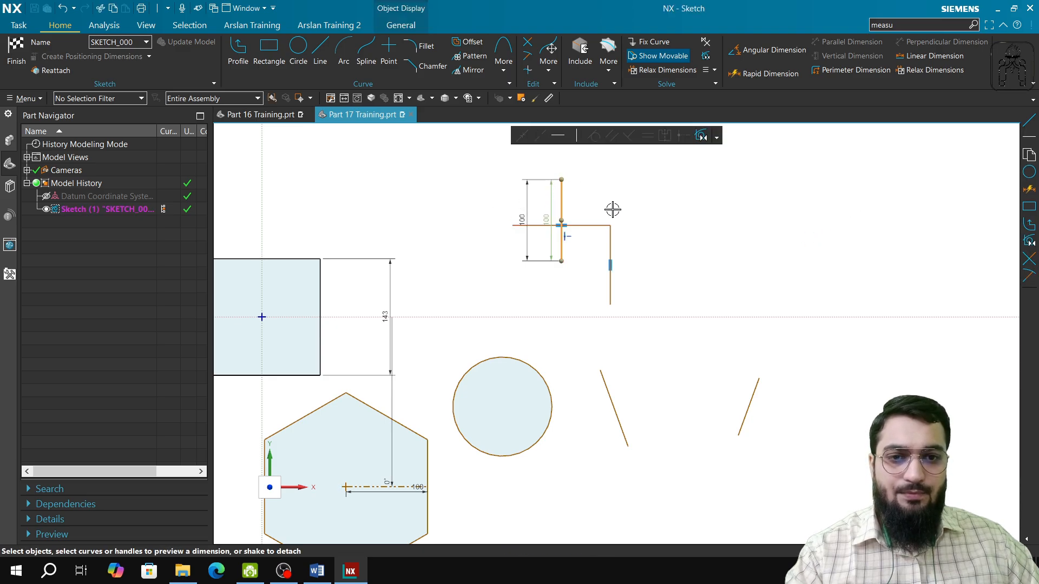
pyautogui.hotkey('ctrl', 'f')
pyautogui.keyDown('shift'); pyautogui.moveTo(826, 232); pyautogui.dragTo(703, 302, button='middle'); pyautogui.keyUp('shift')
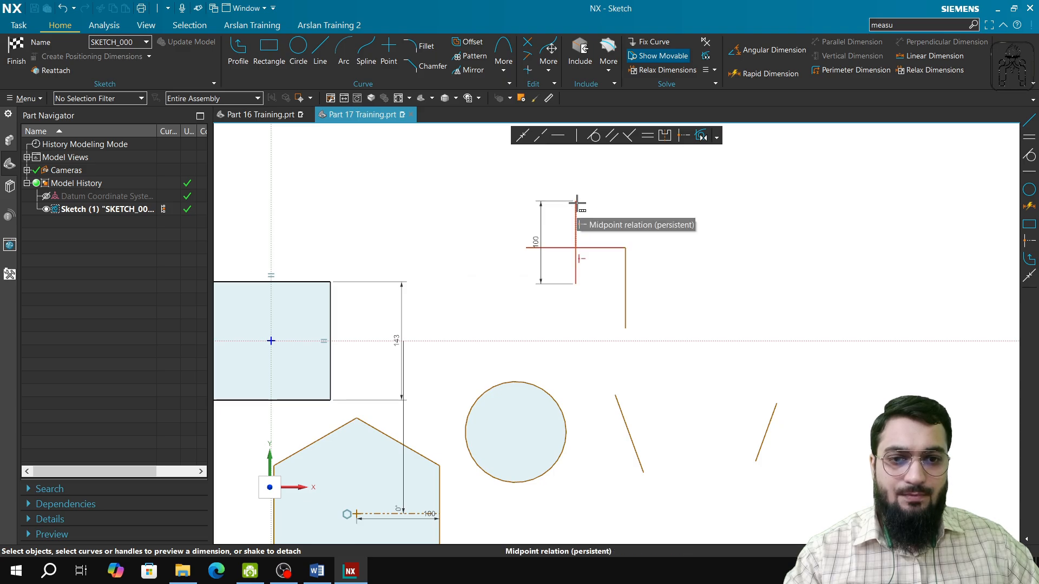
pyautogui.scroll(3, 575, 205)
pyautogui.scroll(-7, 577, 202)
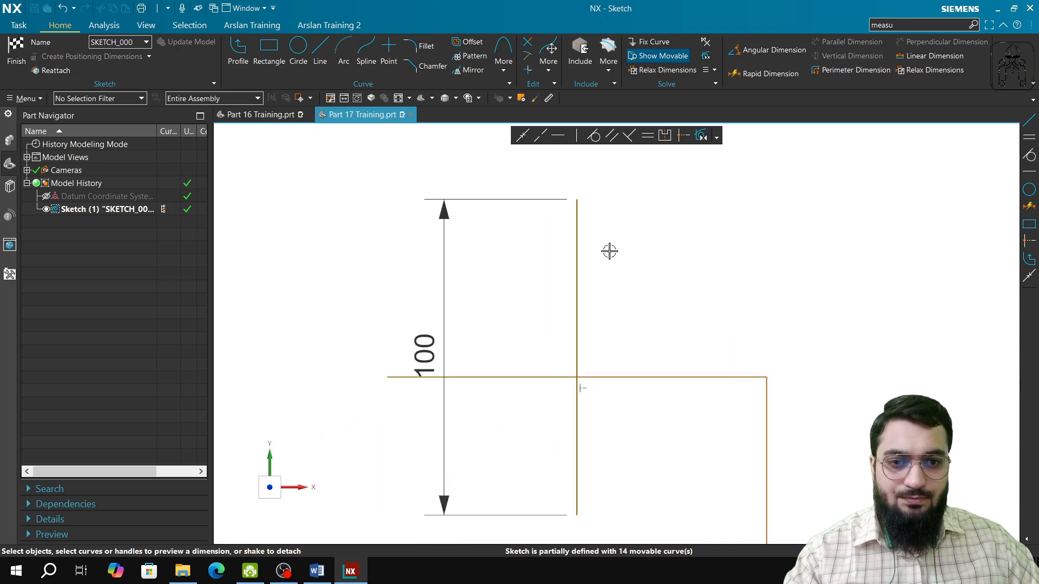
pyautogui.click(578, 203)
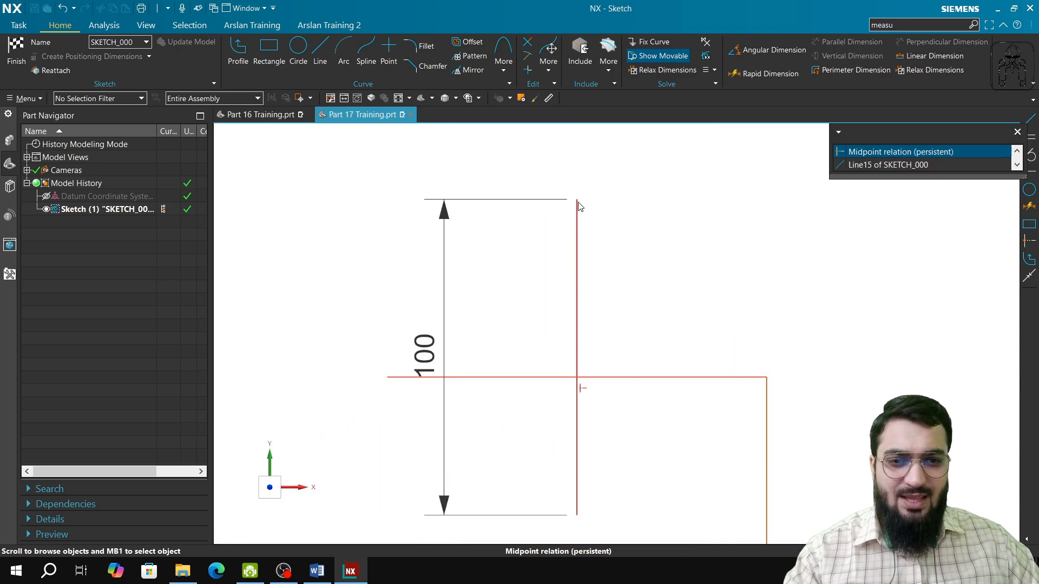
pyautogui.click(877, 166)
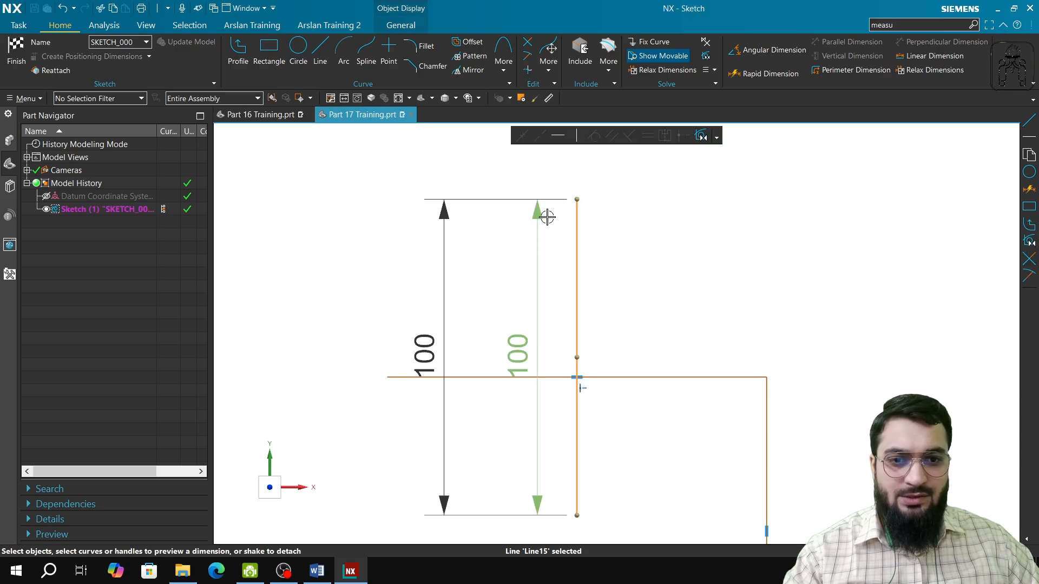
pyautogui.click(576, 199)
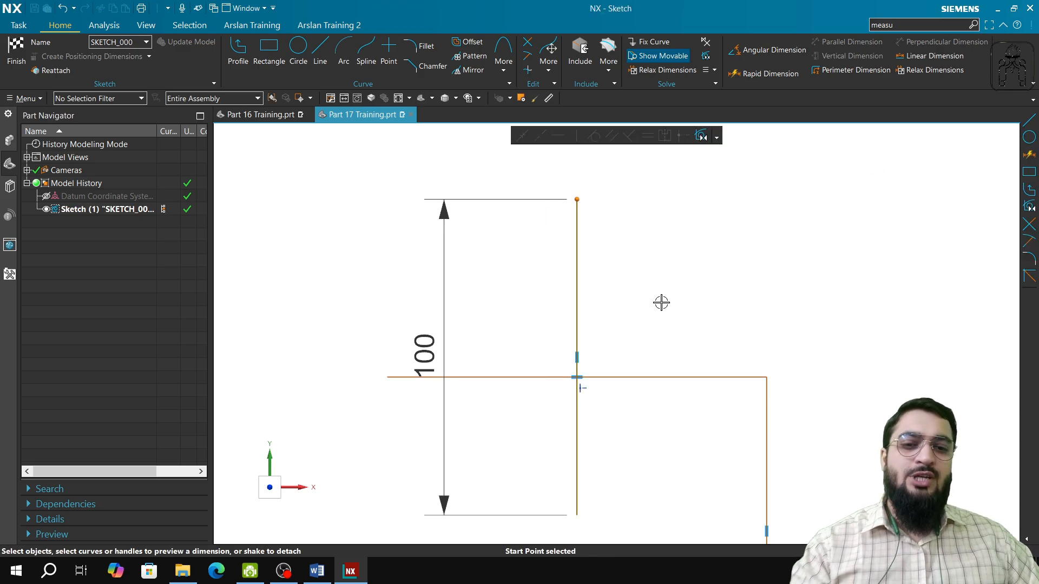
pyautogui.click(631, 377)
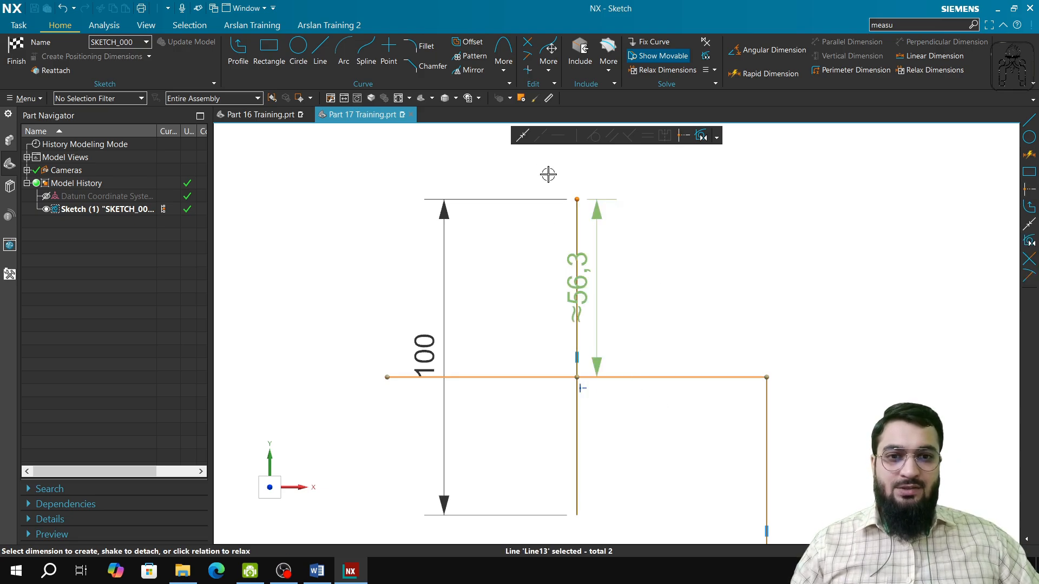
pyautogui.click(524, 138)
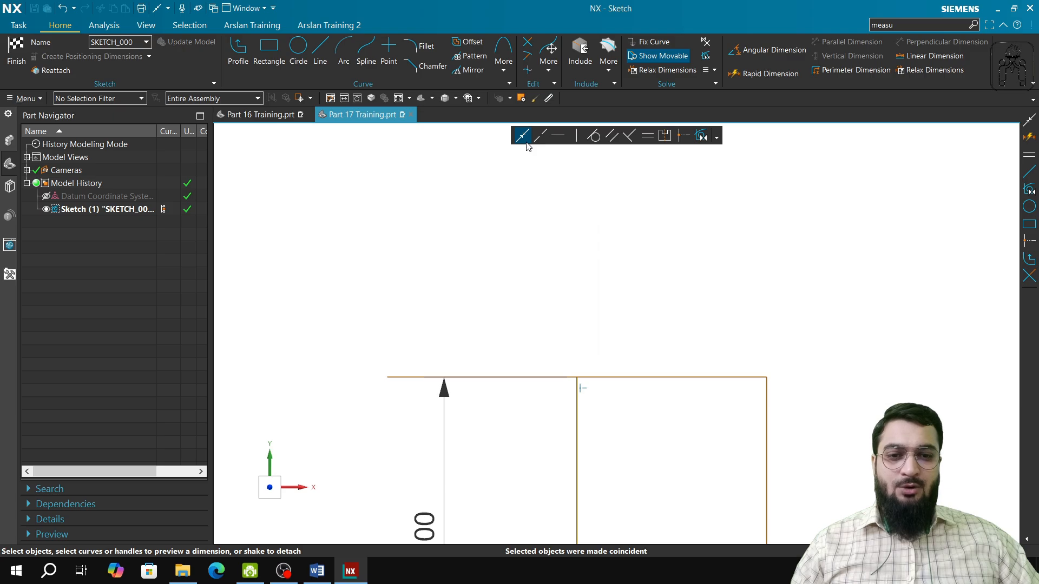
# Step: Make the sloping line beside the circle equal in length to the vertical line at the horizontal line's right end
pyautogui.scroll(-2, 812, 441)
pyautogui.scroll(3, 810, 445)
pyautogui.scroll(-4, 815, 453)
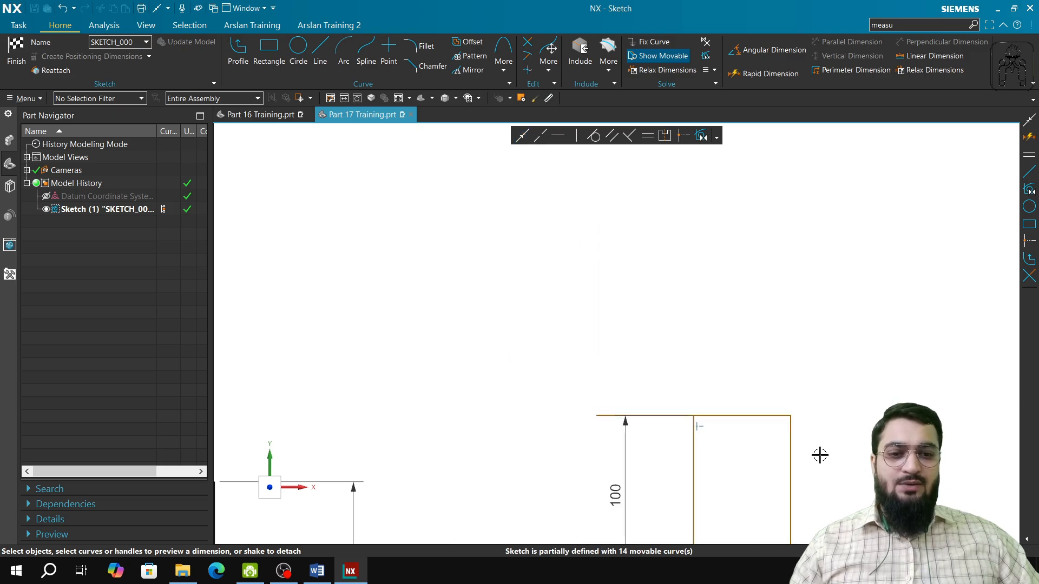
pyautogui.keyDown('shift'); pyautogui.moveTo(820, 455); pyautogui.dragTo(712, 274, button='middle'); pyautogui.keyUp('shift')
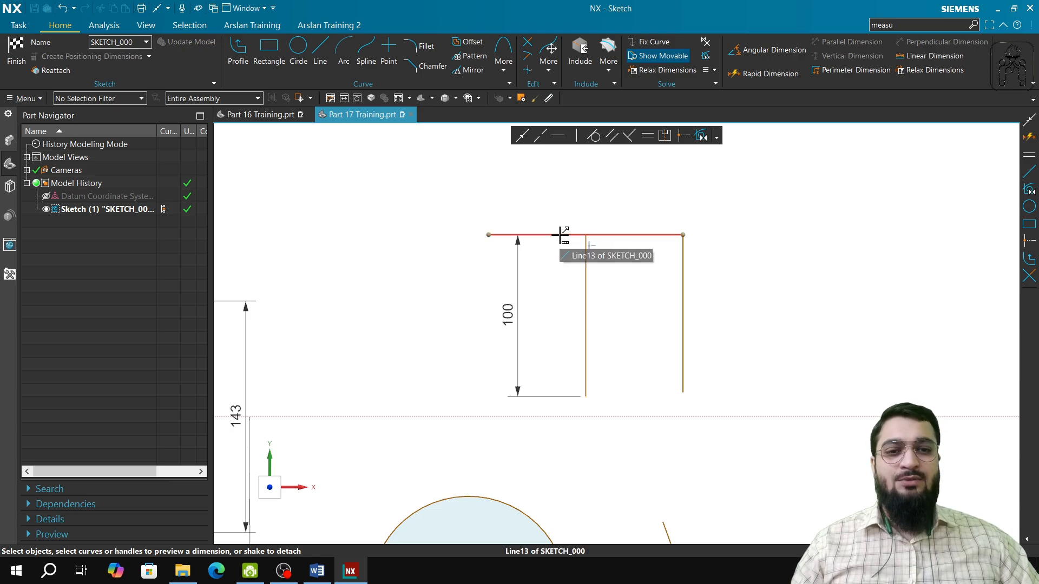
pyautogui.scroll(-2, 823, 310)
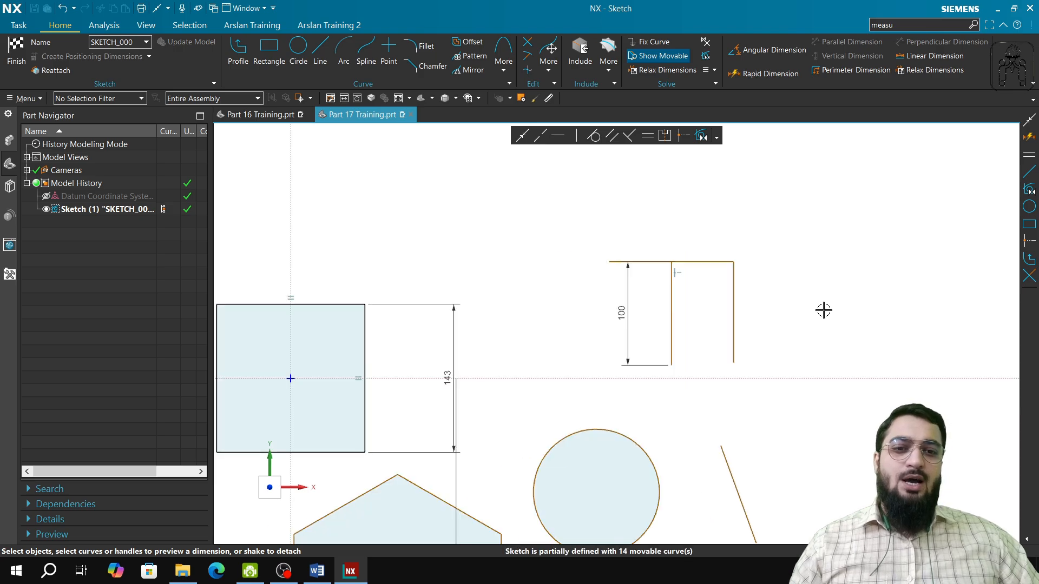
pyautogui.keyDown('shift'); pyautogui.moveTo(837, 440); pyautogui.dragTo(753, 362, button='middle'); pyautogui.keyUp('shift')
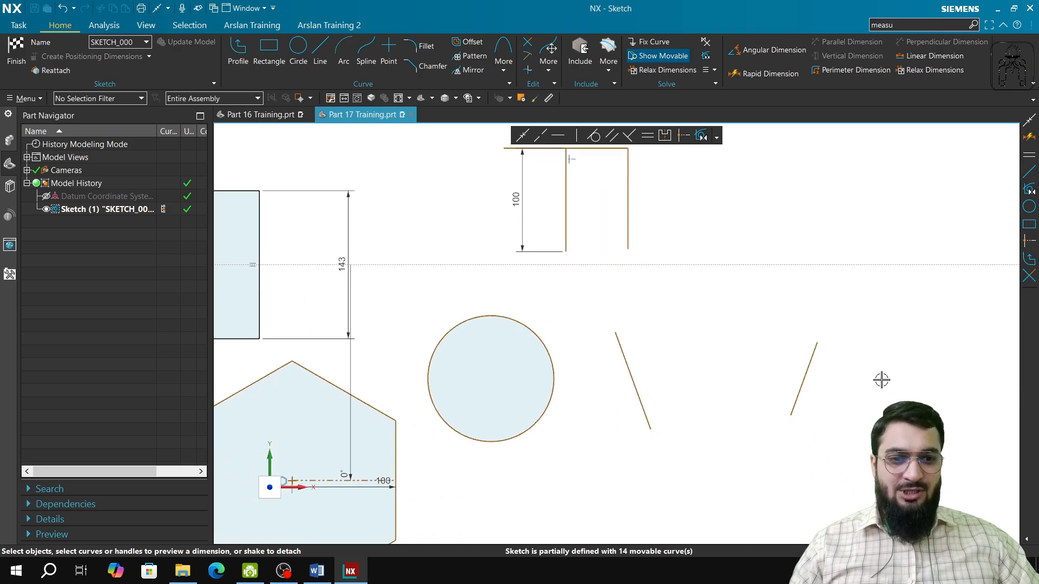
pyautogui.click(629, 371)
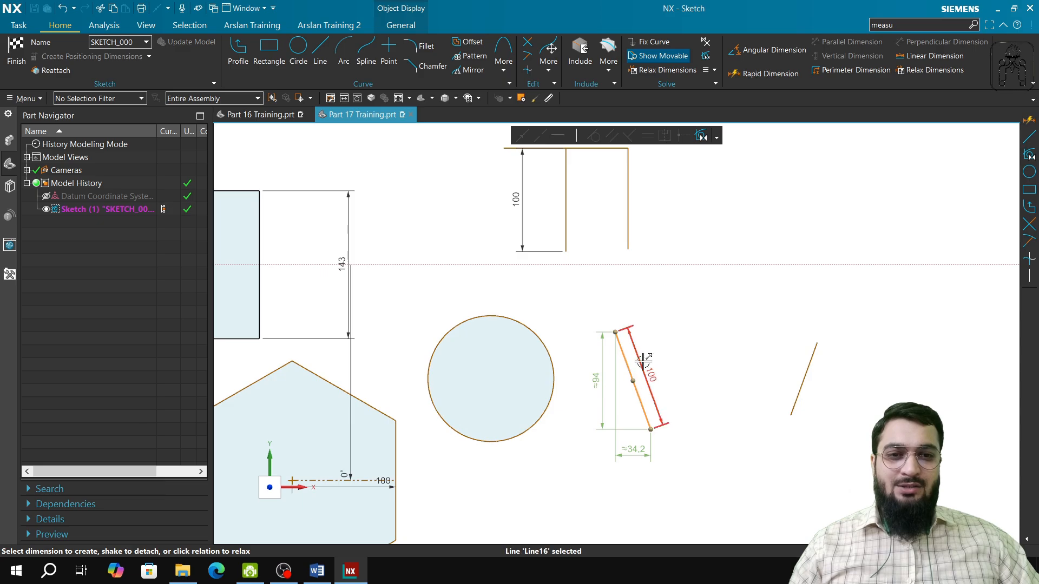
pyautogui.click(627, 212)
pyautogui.click(648, 136)
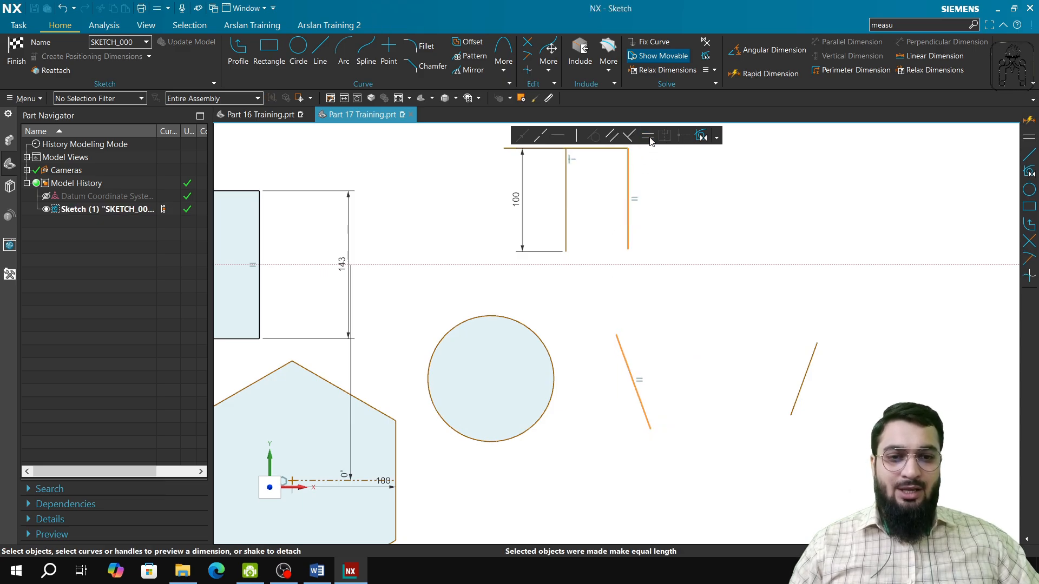
# Step: Make the sloping line beside the circle parallel to the vertical line at the horizontal line's right end, keeping the latter stationary
pyautogui.click(612, 136)
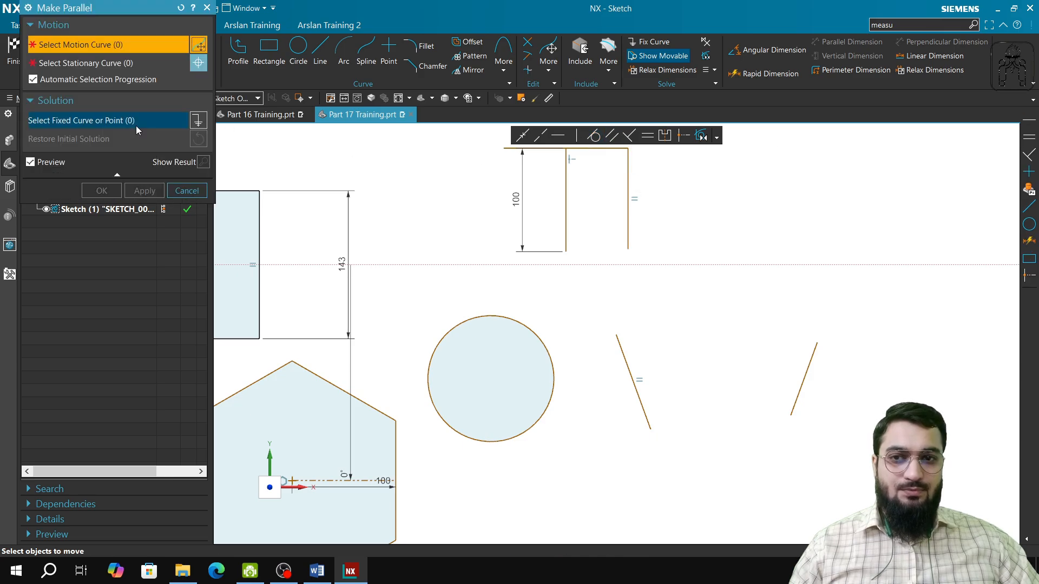
pyautogui.click(621, 353)
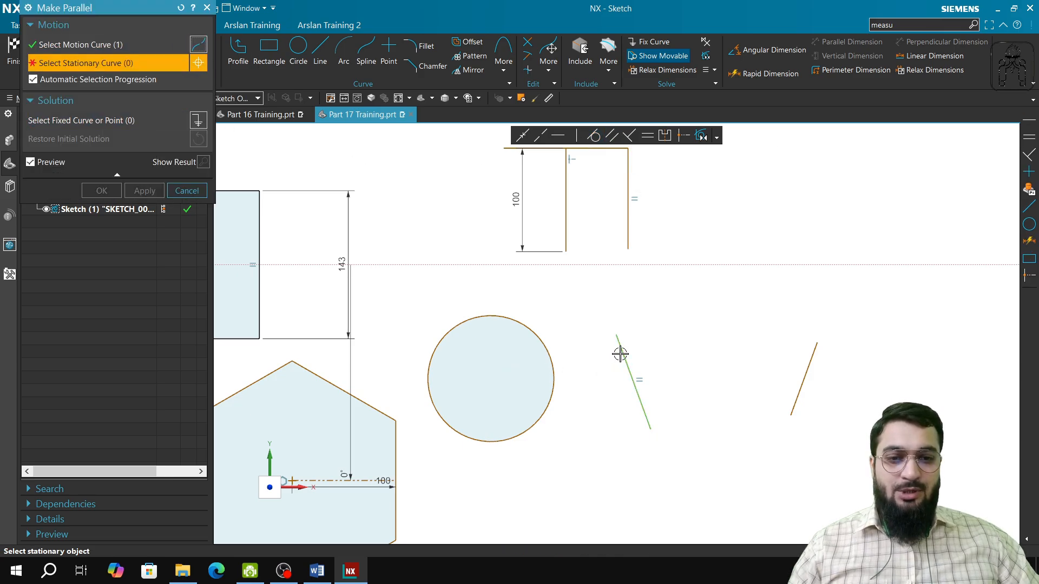
pyautogui.click(628, 220)
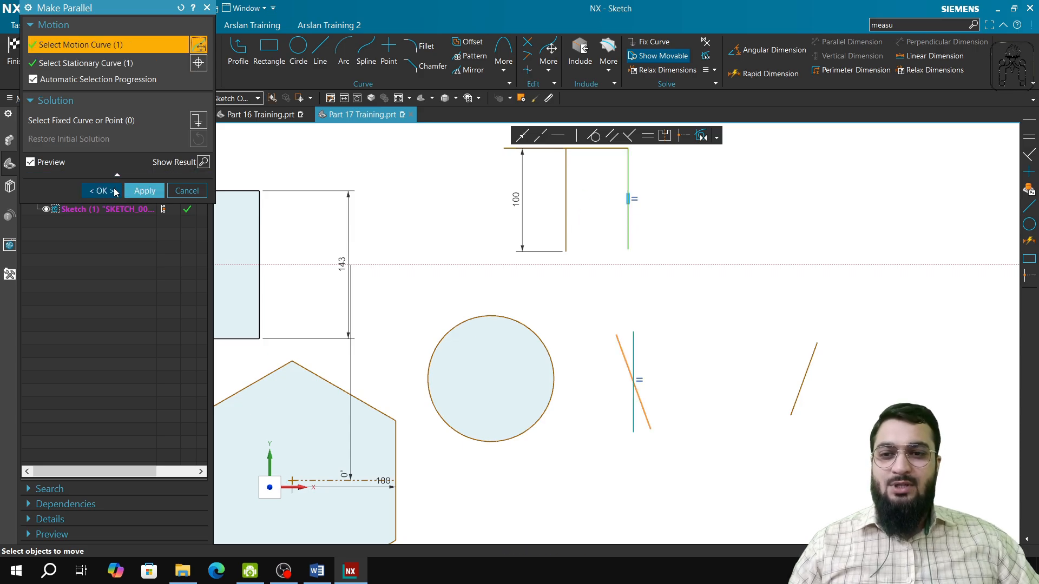
pyautogui.click(111, 190)
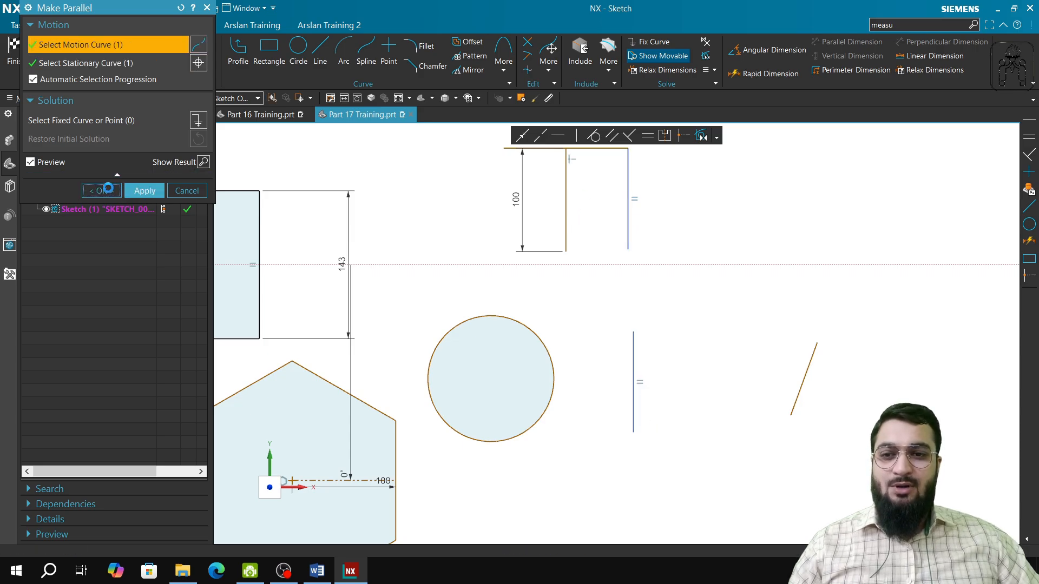
# Step: Make the upper endpoint of the vertical line beside the circle coincident with the left endpoint of the top horizontal line
pyautogui.click(634, 329)
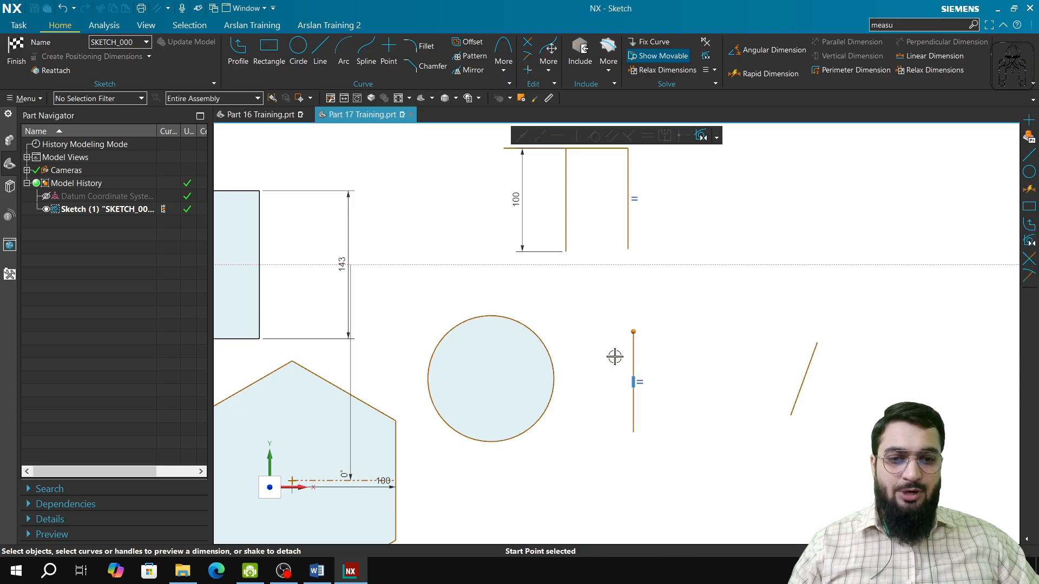
pyautogui.click(503, 147)
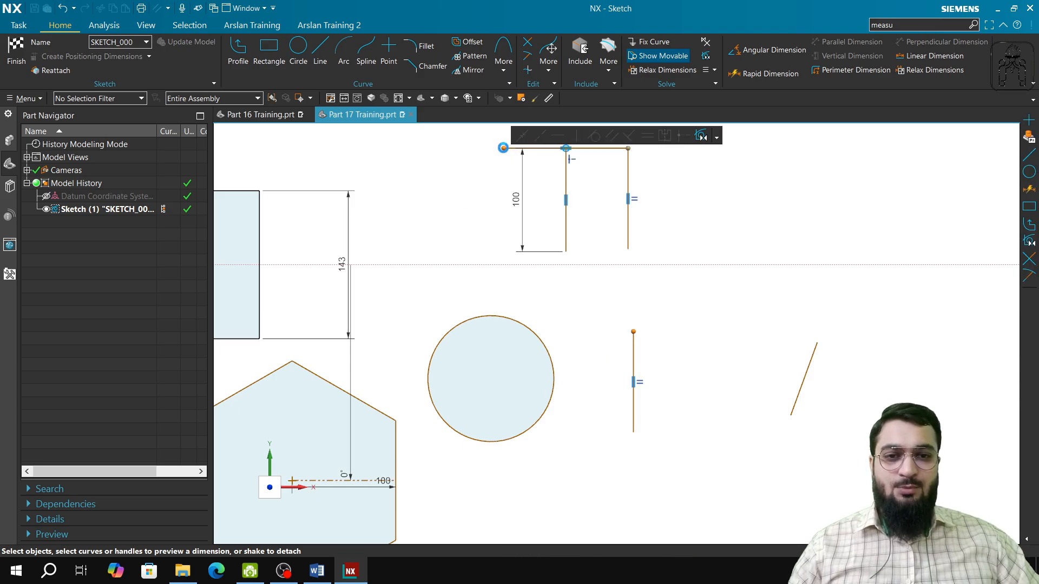
pyautogui.click(529, 136)
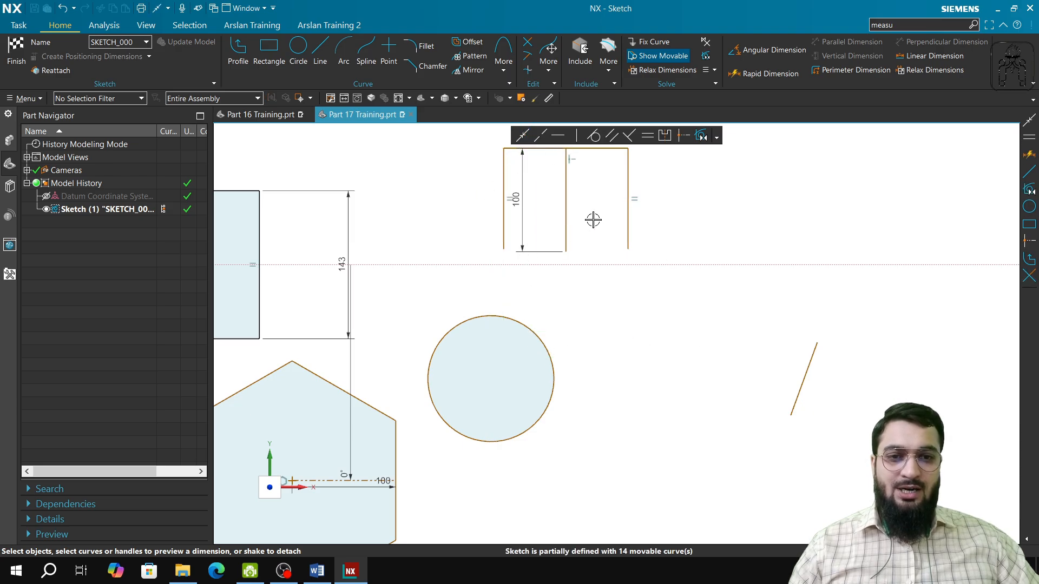
# Step: Make the remaining sloping line parallel to the horizontal line joining the three verticals
pyautogui.scroll(-1, 642, 322)
pyautogui.scroll(1, 632, 312)
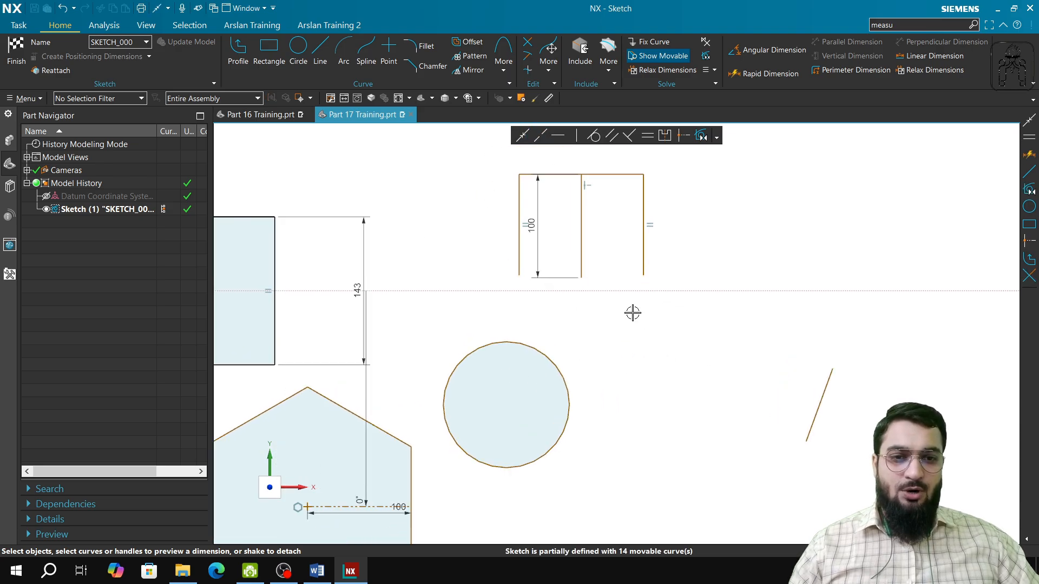
pyautogui.click(820, 403)
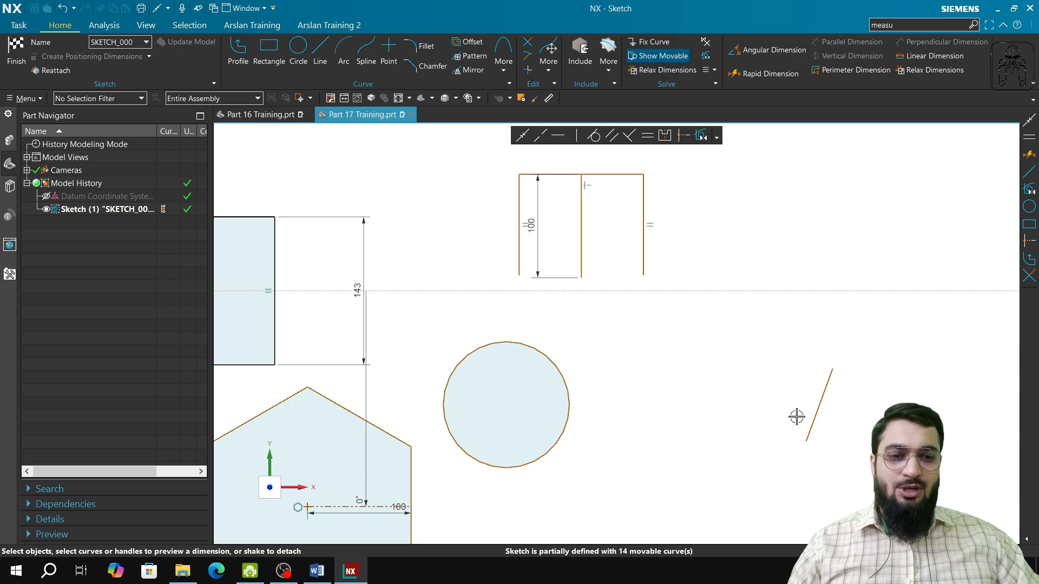
pyautogui.click(818, 410)
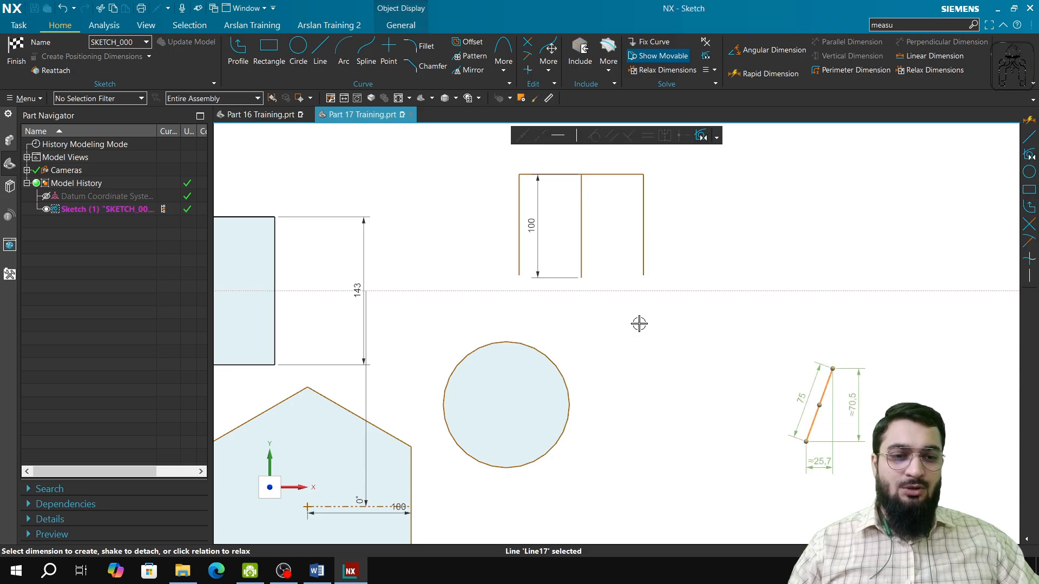
pyautogui.click(601, 174)
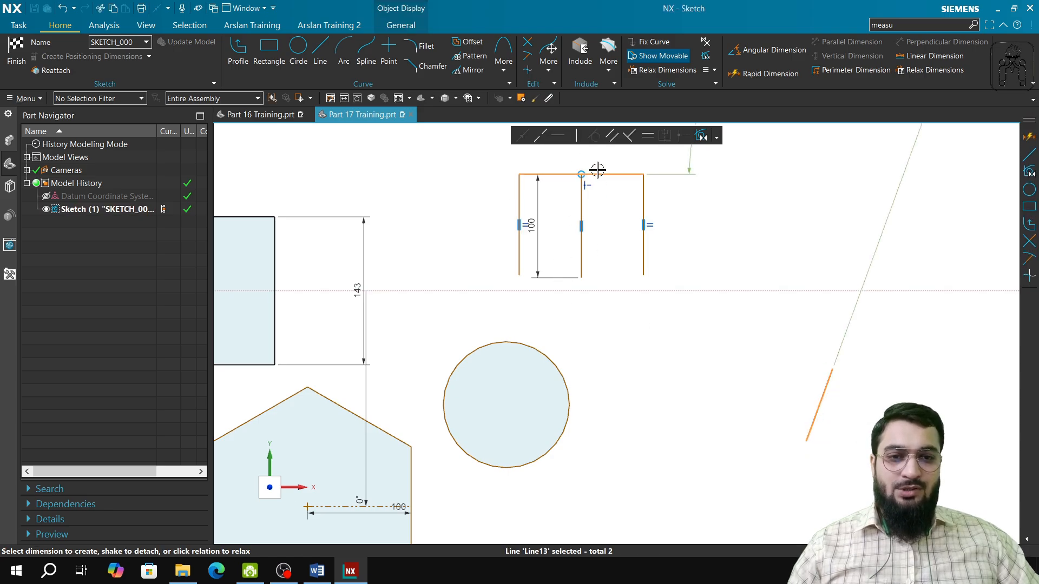
pyautogui.click(614, 142)
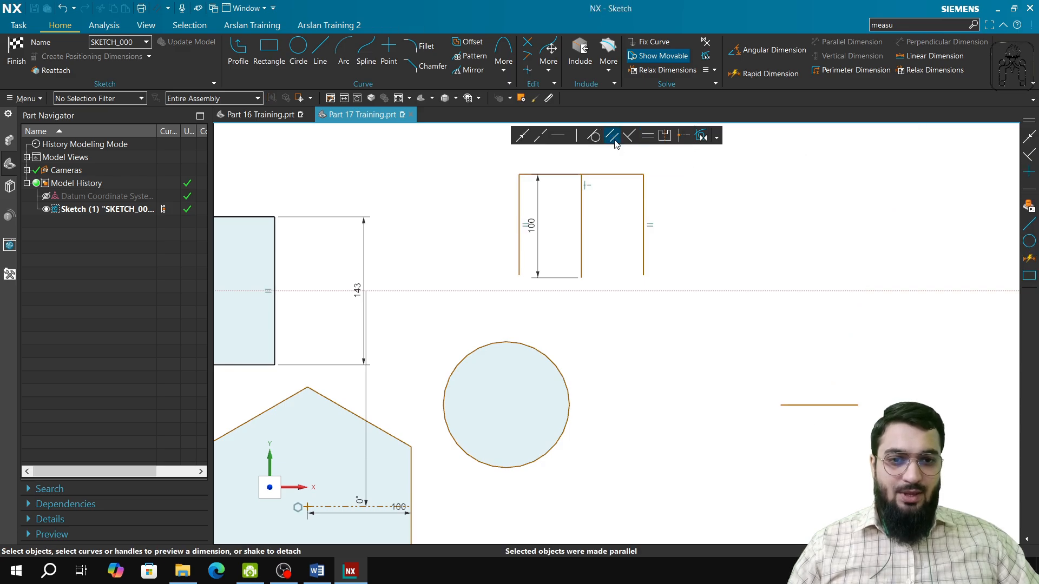
# Step: Make the separate lower horizontal line equal in length to the top horizontal line, keeping the top one stationary
pyautogui.click(648, 138)
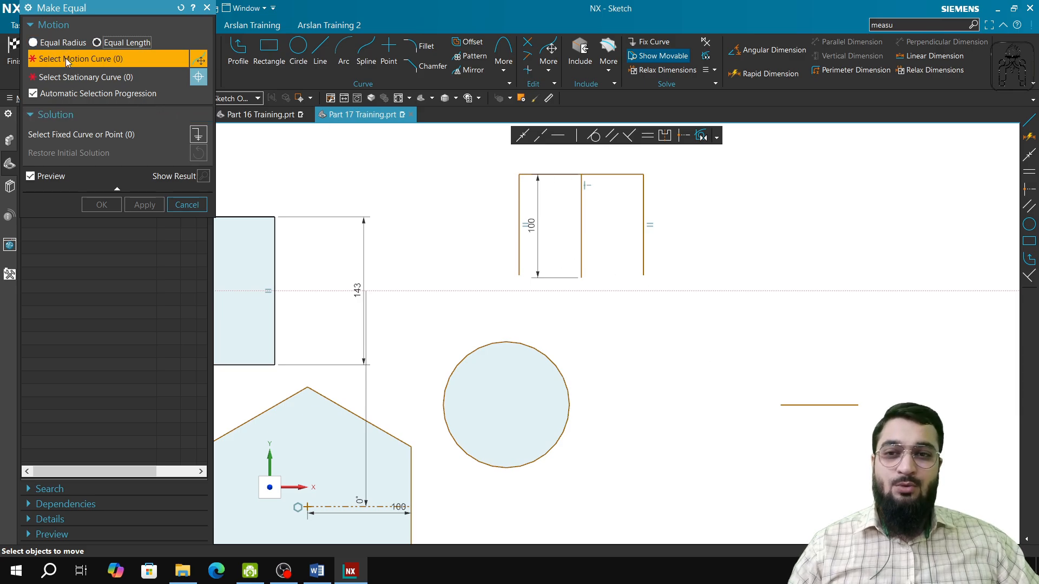
pyautogui.click(807, 405)
pyautogui.click(617, 173)
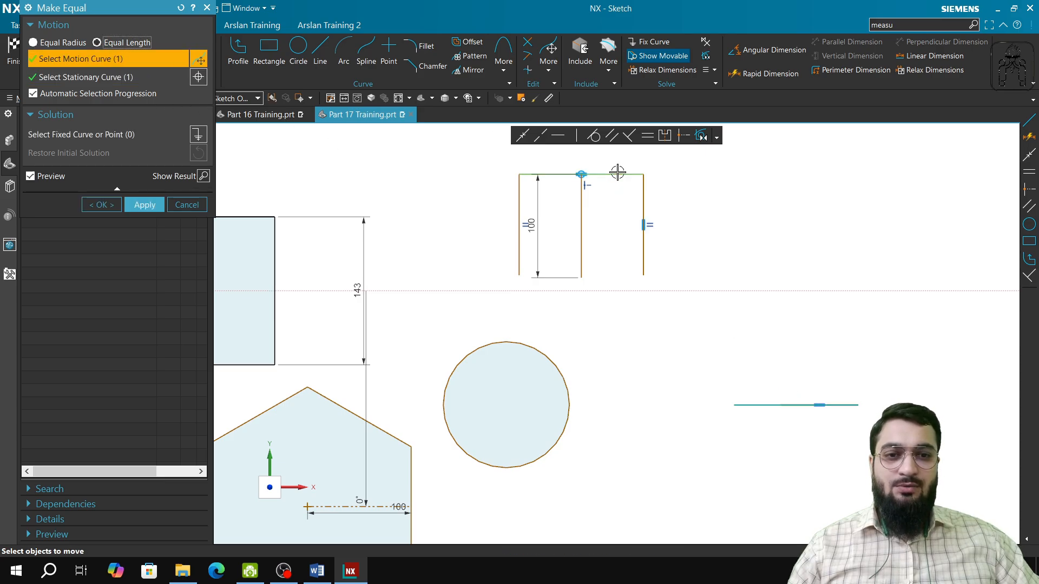
pyautogui.click(105, 206)
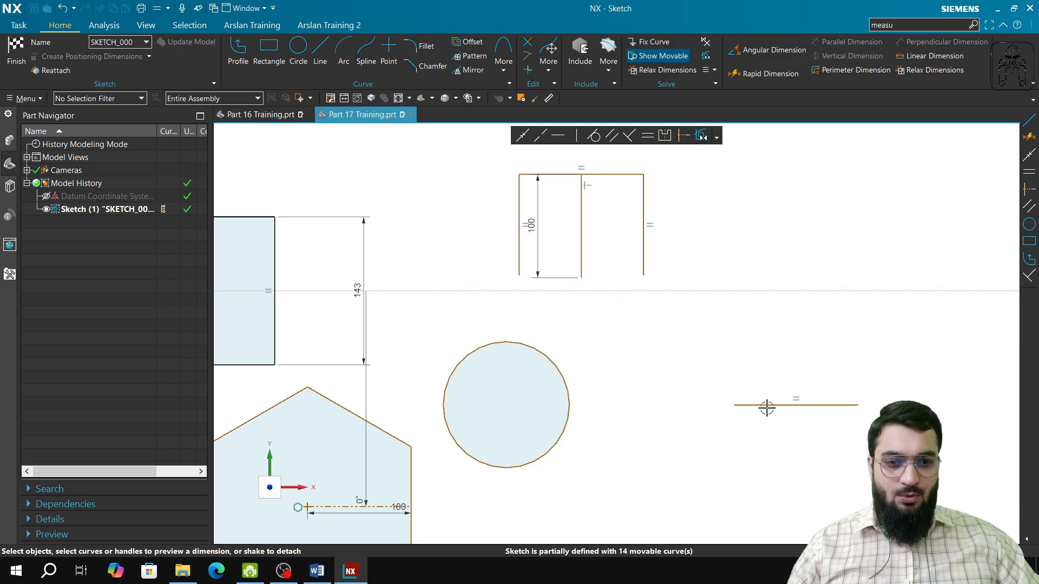
# Step: Make the left endpoint of the separate horizontal line coincident with the lower endpoint of the left vertical line
pyautogui.click(734, 405)
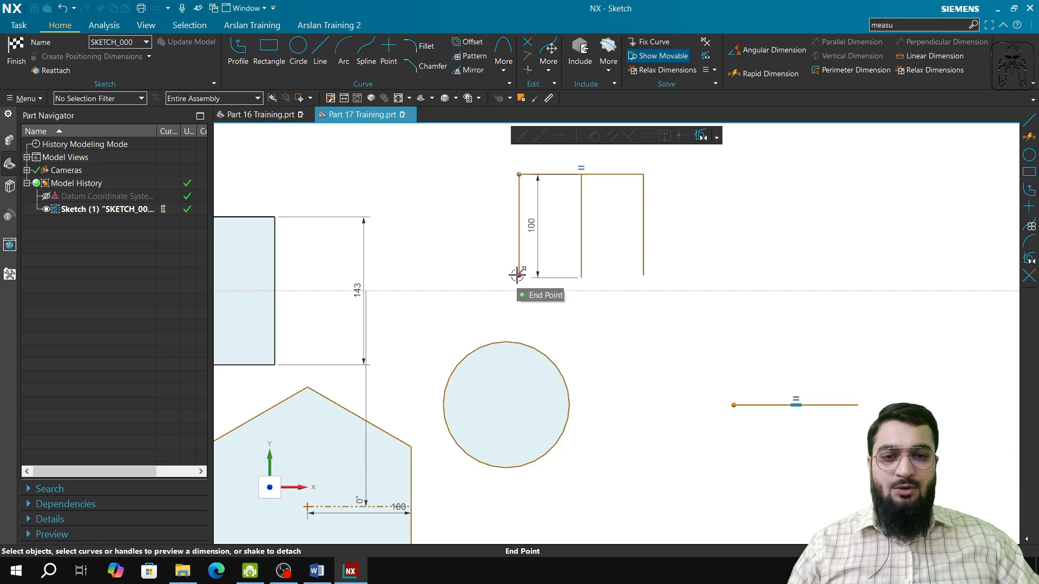
pyautogui.click(518, 273)
pyautogui.click(522, 135)
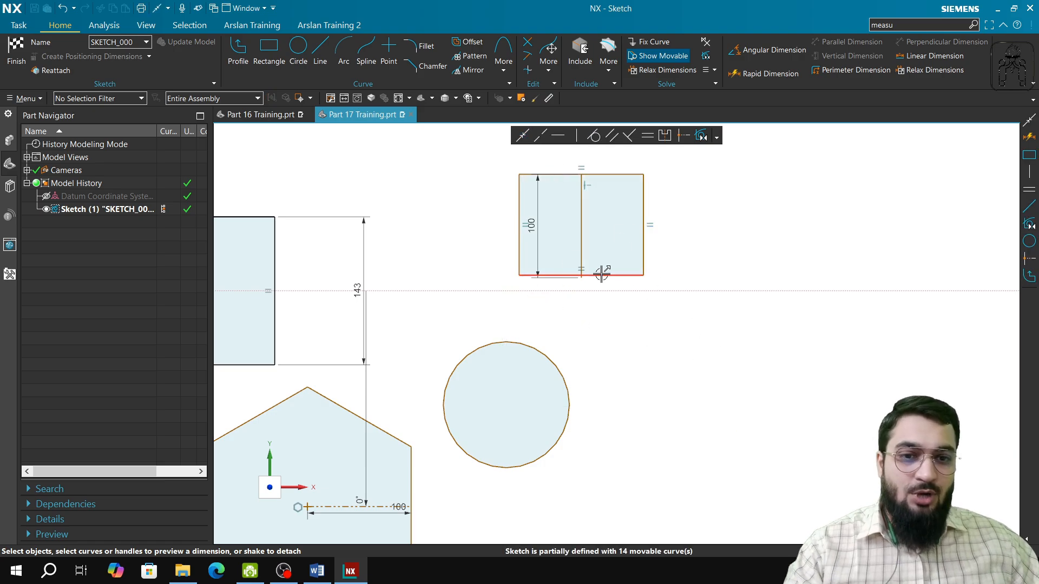
# Step: Make the rectangle's middle vertical line equal in length to its right vertical side
pyautogui.scroll(1, 601, 275)
pyautogui.scroll(-1, 601, 276)
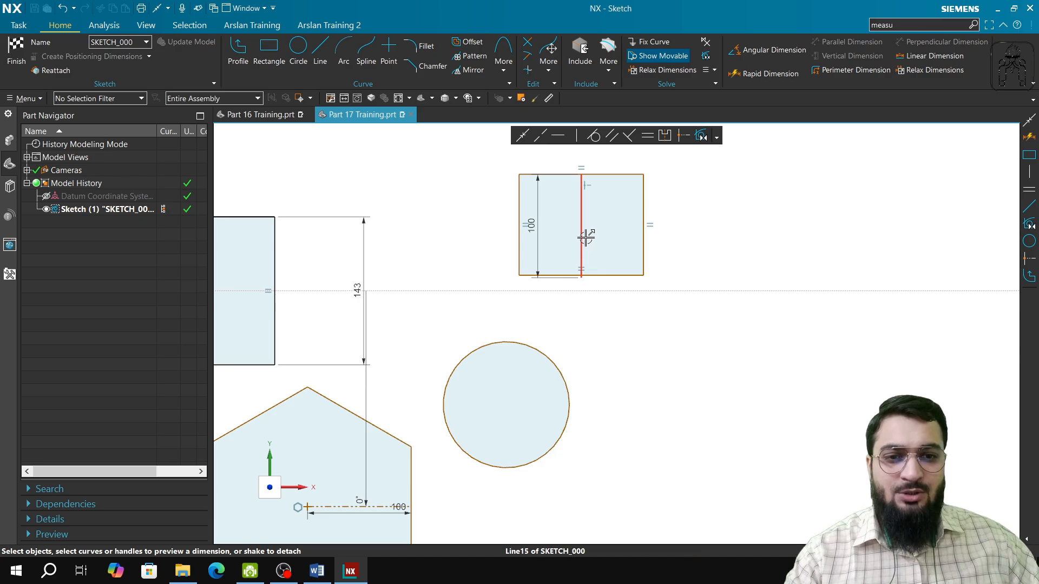
pyautogui.scroll(3, 586, 236)
pyautogui.keyDown('shift'); pyautogui.moveTo(674, 243); pyautogui.dragTo(675, 356, button='middle'); pyautogui.keyUp('shift')
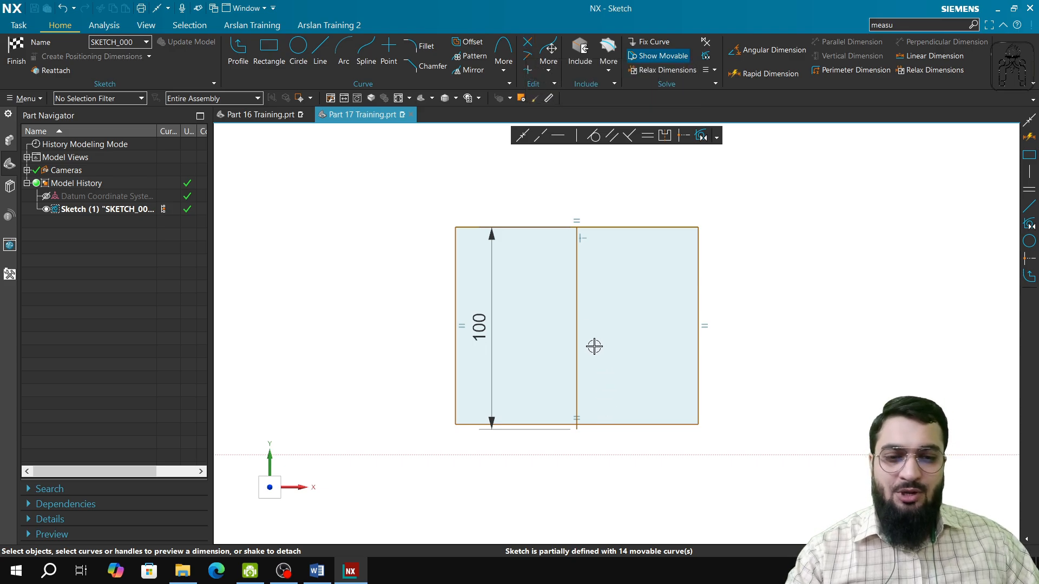
pyautogui.click(576, 327)
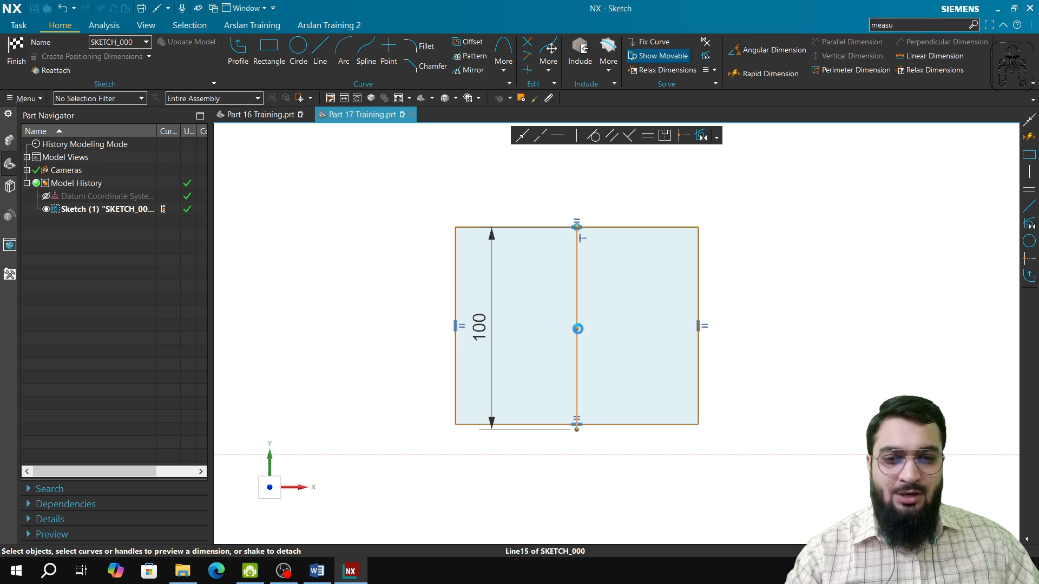
pyautogui.click(697, 302)
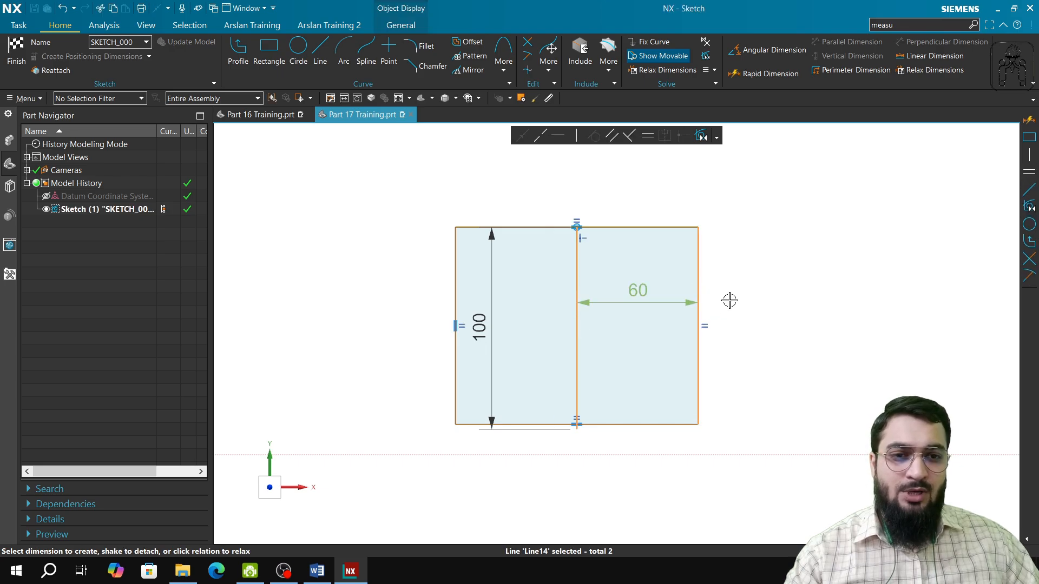
pyautogui.click(648, 136)
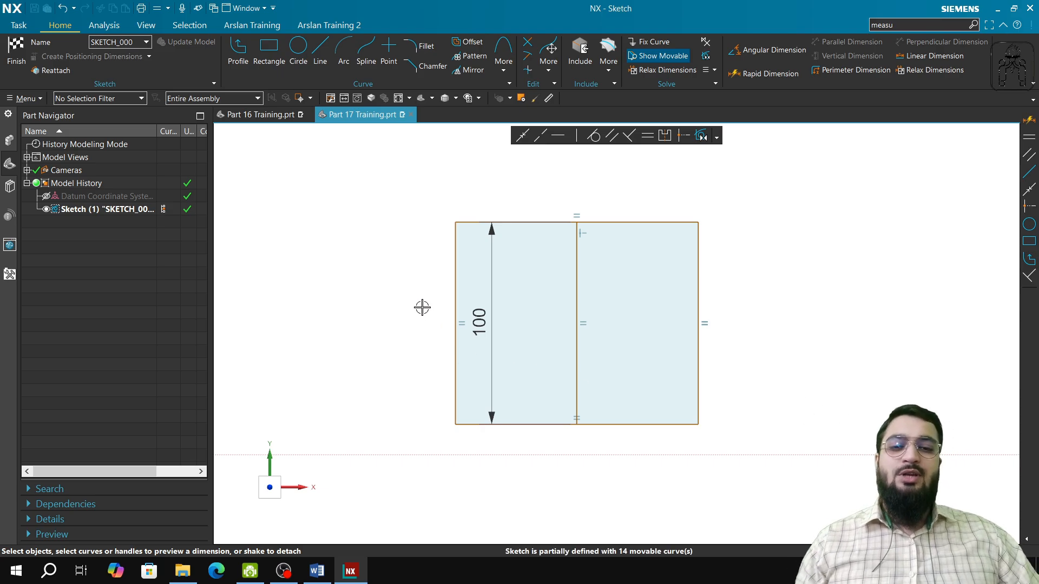
pyautogui.moveTo(422, 307)
pyautogui.mouseDown()
pyautogui.moveTo(817, 350)
pyautogui.moveTo(297, 350)
pyautogui.moveTo(445, 320)
pyautogui.mouseUp()
pyautogui.moveTo(521, 202)
pyautogui.mouseDown()
pyautogui.moveTo(580, 413)
pyautogui.moveTo(532, 498)
pyautogui.moveTo(521, 198)
pyautogui.mouseUp()
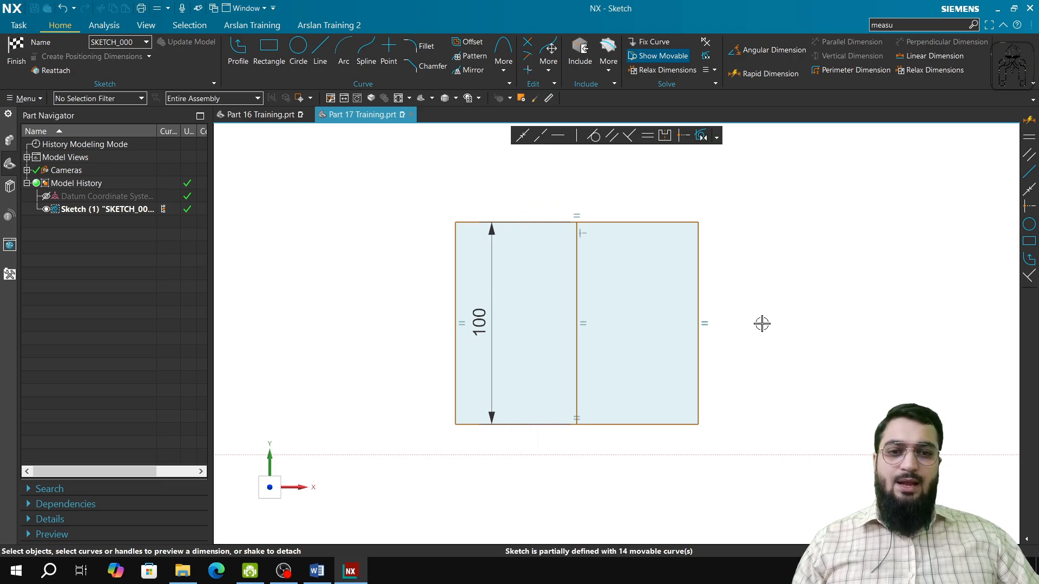
# Step: Convert the rectangle's middle vertical line to reference, and convert it back to an active sketch curve
pyautogui.click(576, 282)
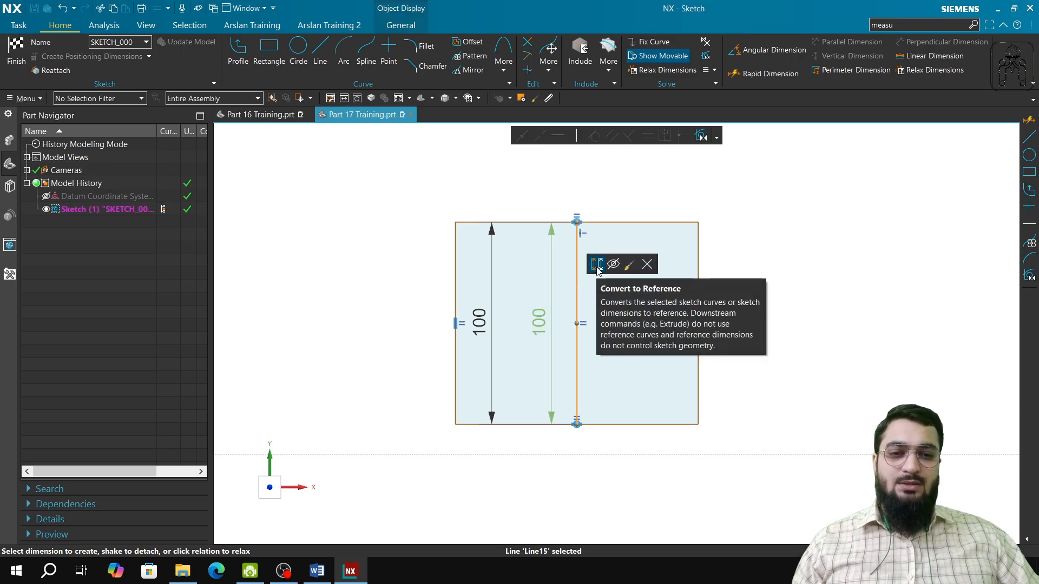
pyautogui.click(597, 265)
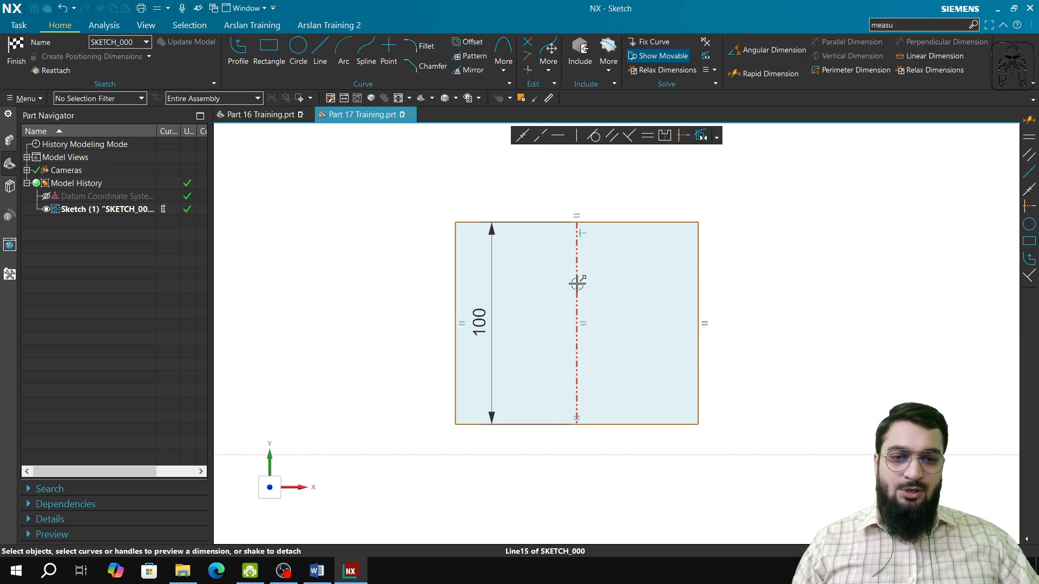
pyautogui.click(577, 282)
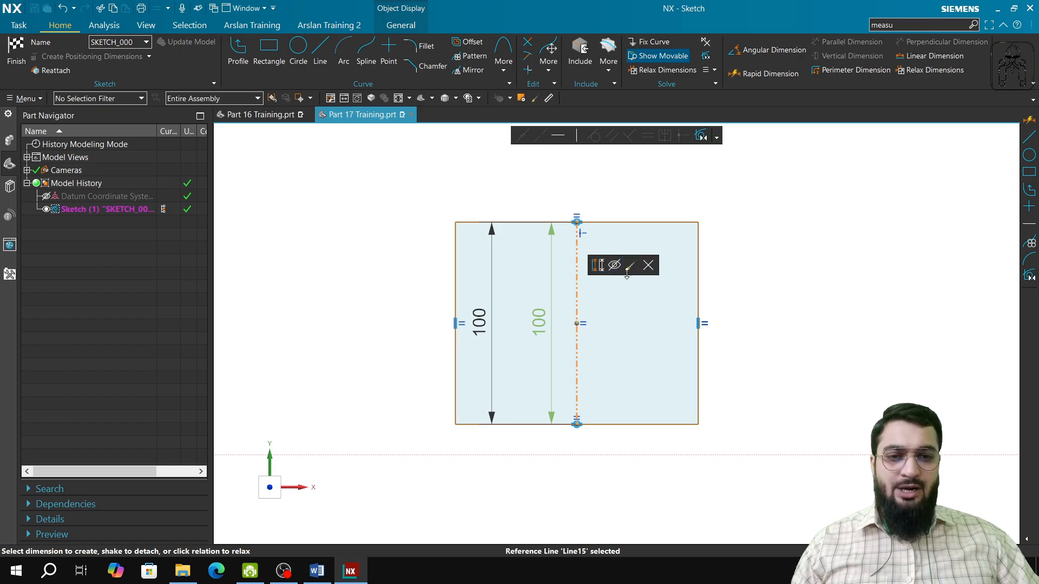
pyautogui.click(599, 268)
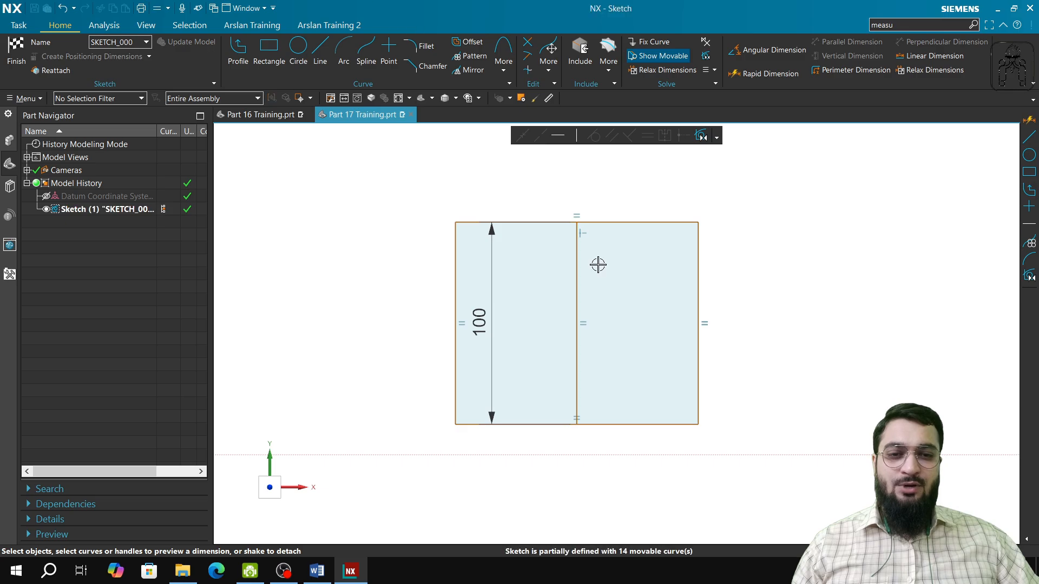
# Step: Convert the rectangle's middle vertical line to reference geometry
pyautogui.click(576, 285)
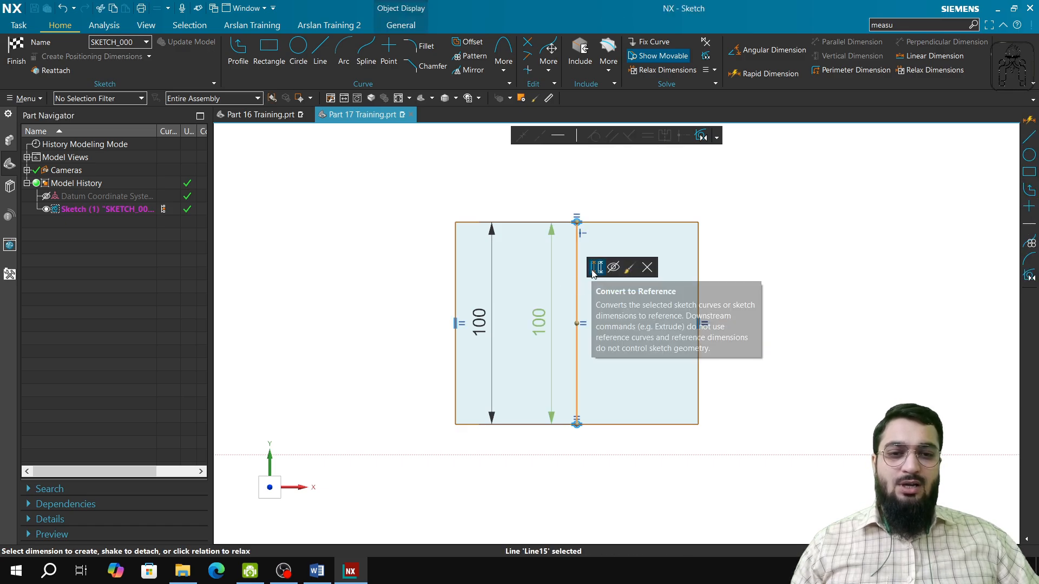
# Step: Convert the vertical line through the middle of the 100 mm tall rectangle to a reference line
pyautogui.click(594, 270)
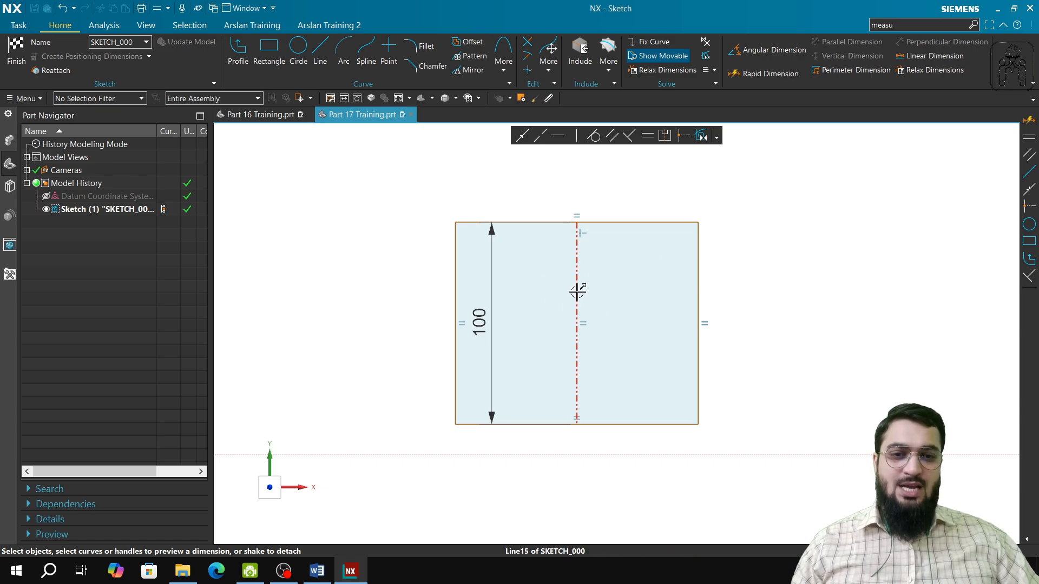
pyautogui.scroll(1, 576, 293)
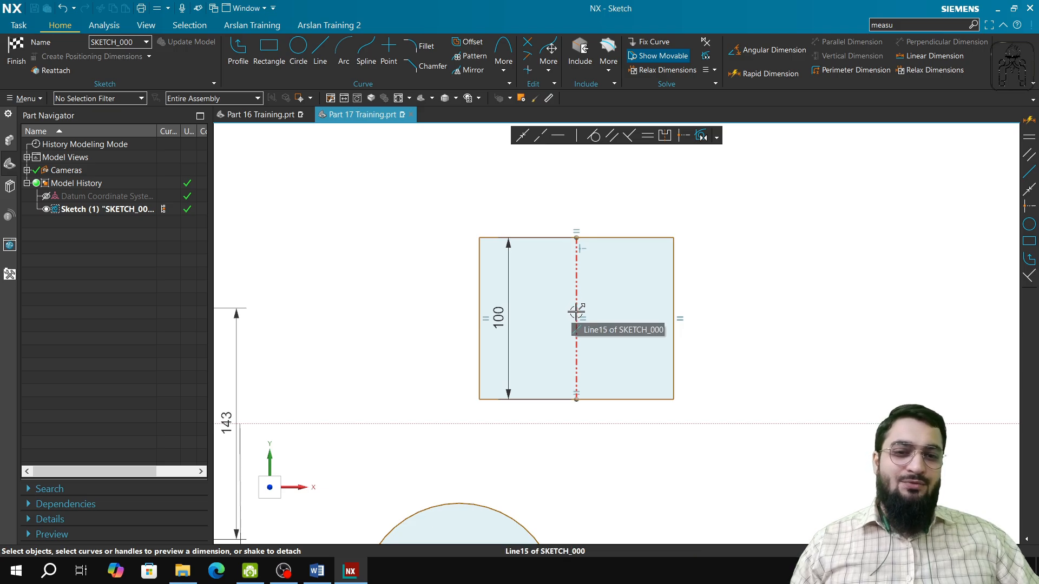
pyautogui.scroll(2, 576, 312)
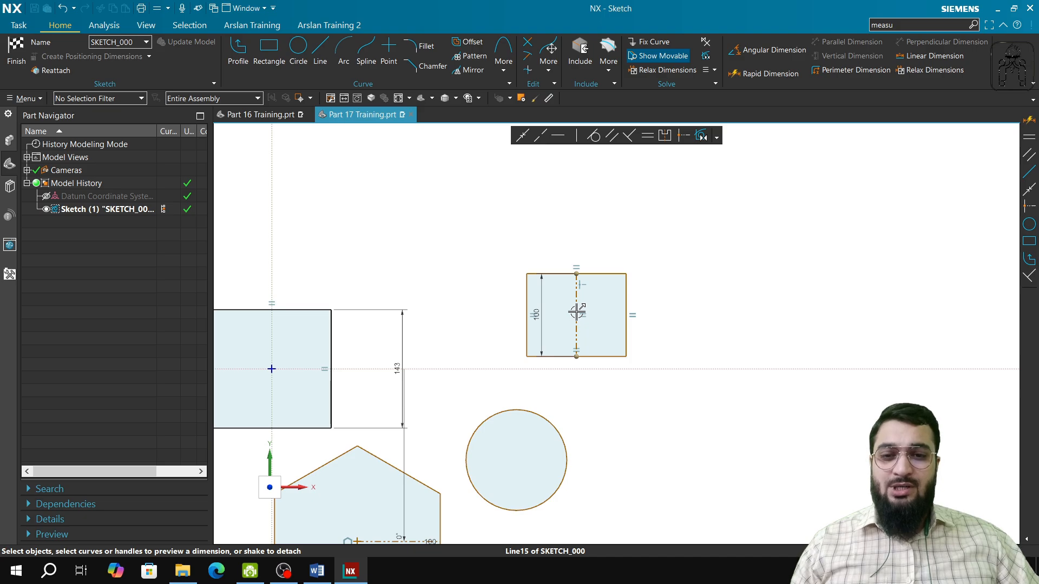
# Step: Try to mirror the square at the sketch origin about the vertical reference line of the 100 mm tall rectangle
pyautogui.click(471, 69)
pyautogui.click(330, 311)
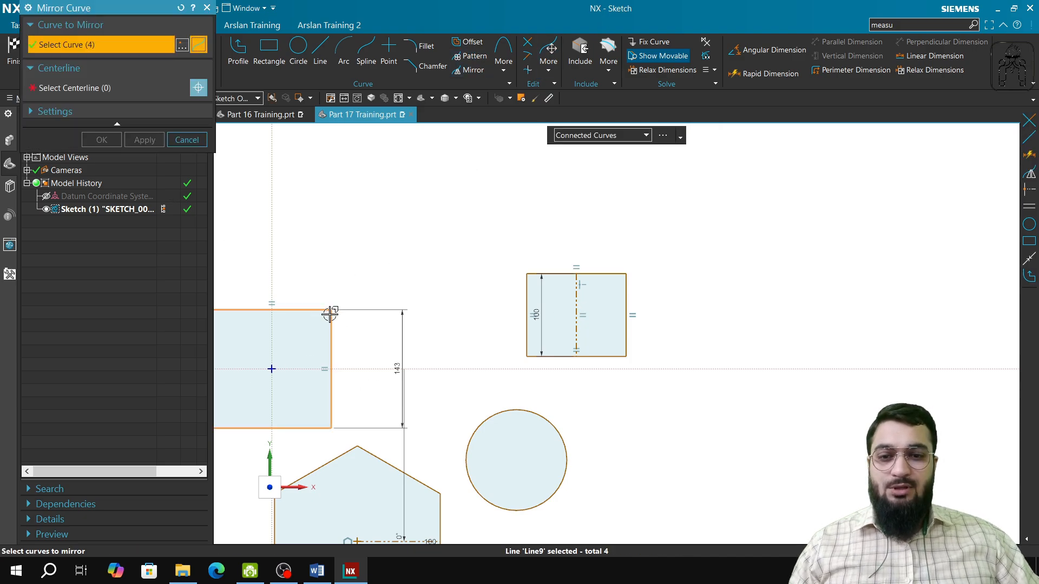
pyautogui.click(88, 90)
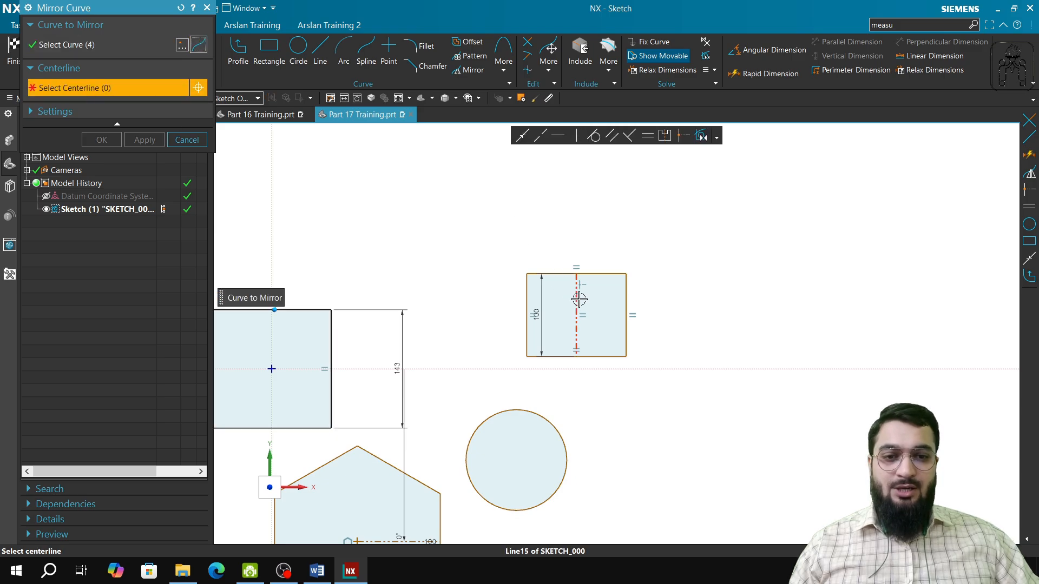
pyautogui.click(576, 295)
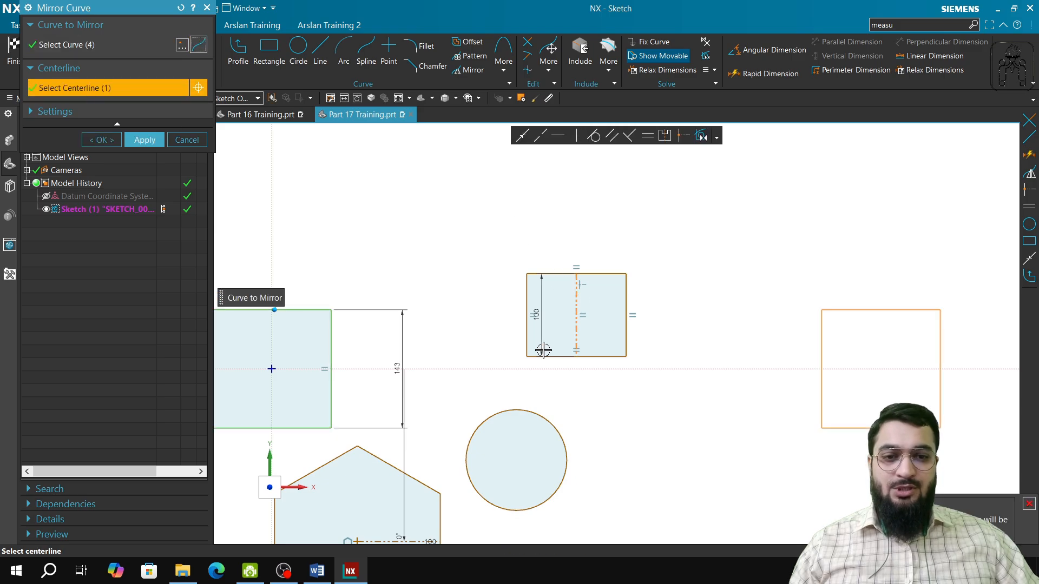
pyautogui.click(188, 141)
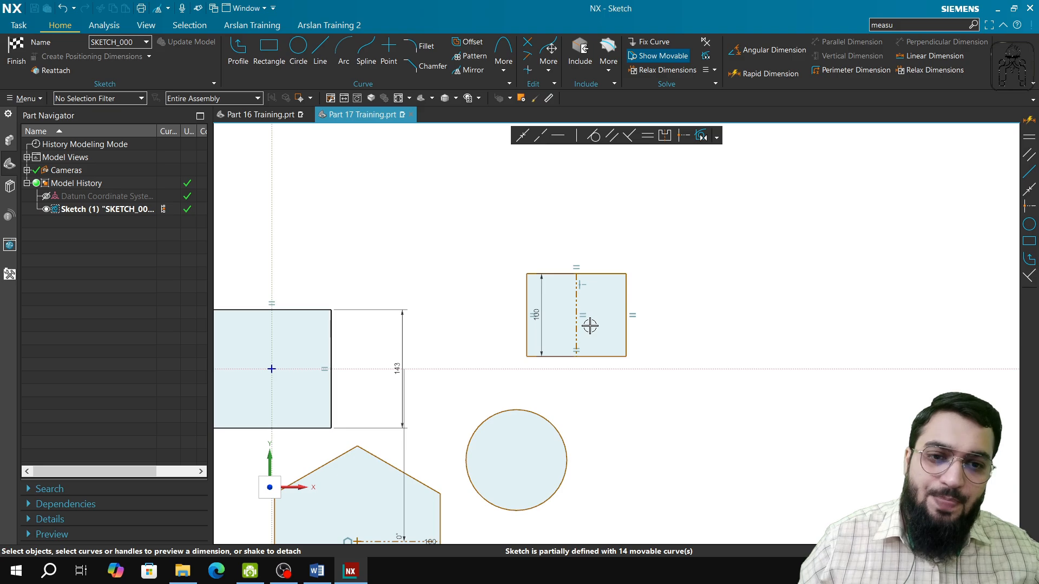
# Step: Finish the sketch and examine the Inferred Constraints and Dimensions (Legacy) settings for sketches in Customer Defaults
pyautogui.scroll(2, 590, 326)
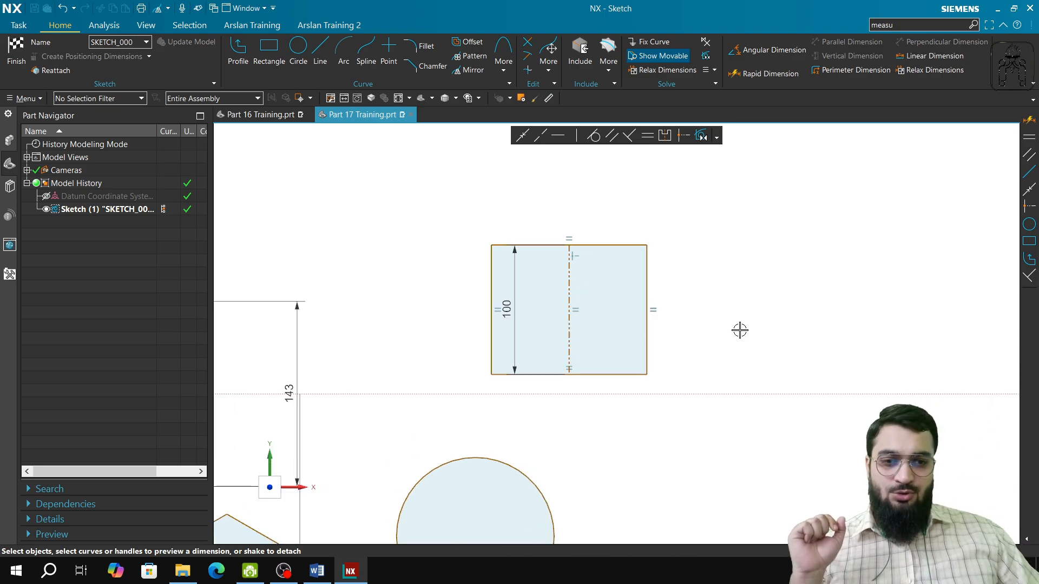
pyautogui.rightClick(749, 306)
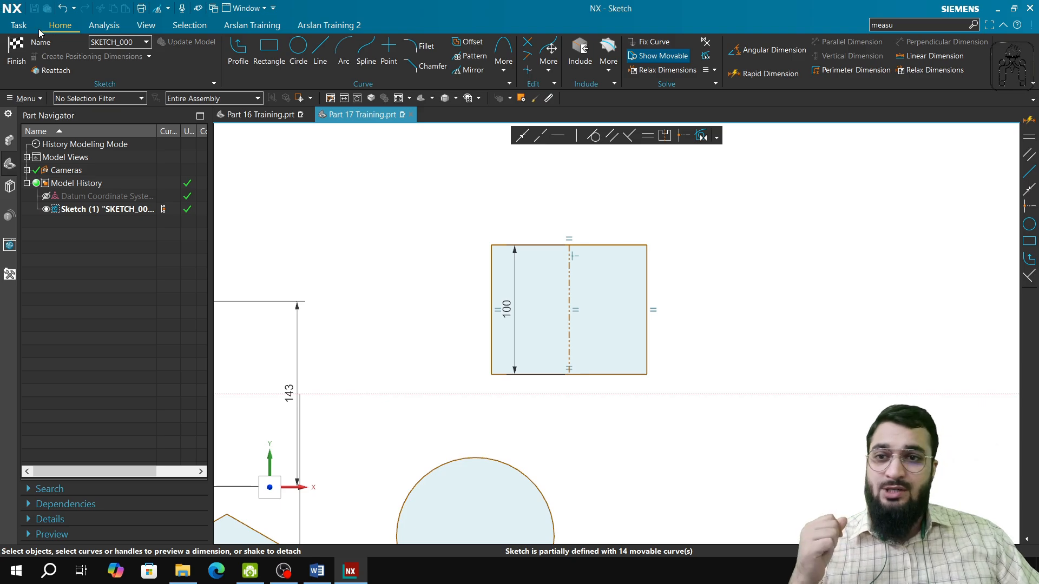
pyautogui.click(16, 49)
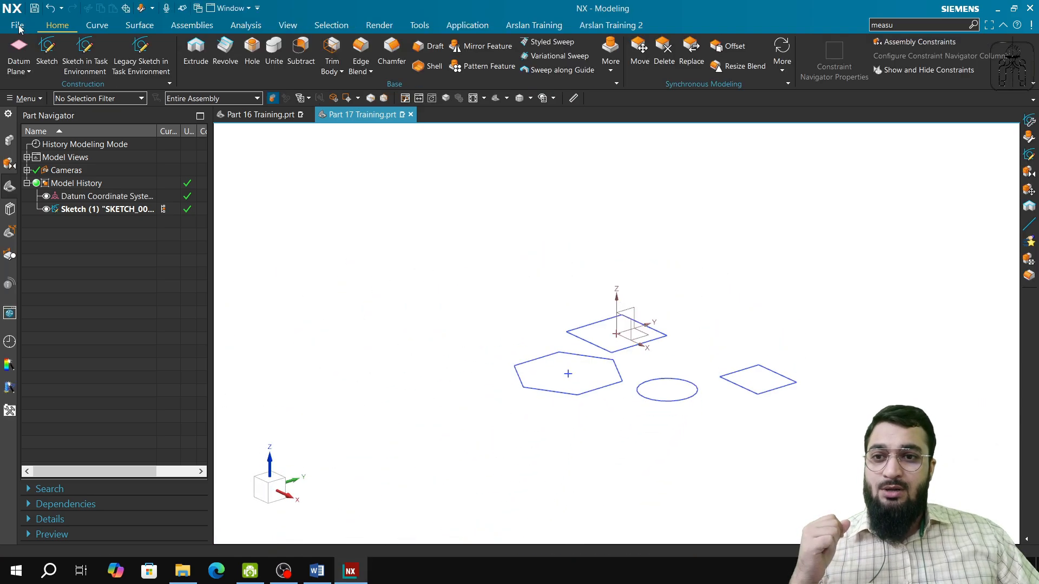
pyautogui.click(18, 27)
pyautogui.moveTo(54, 218)
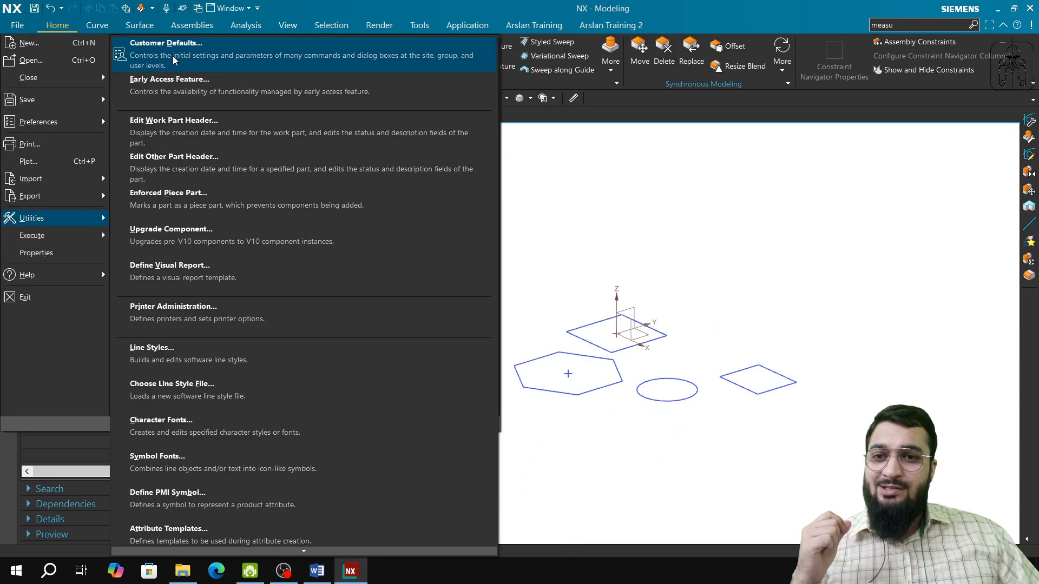
pyautogui.click(174, 60)
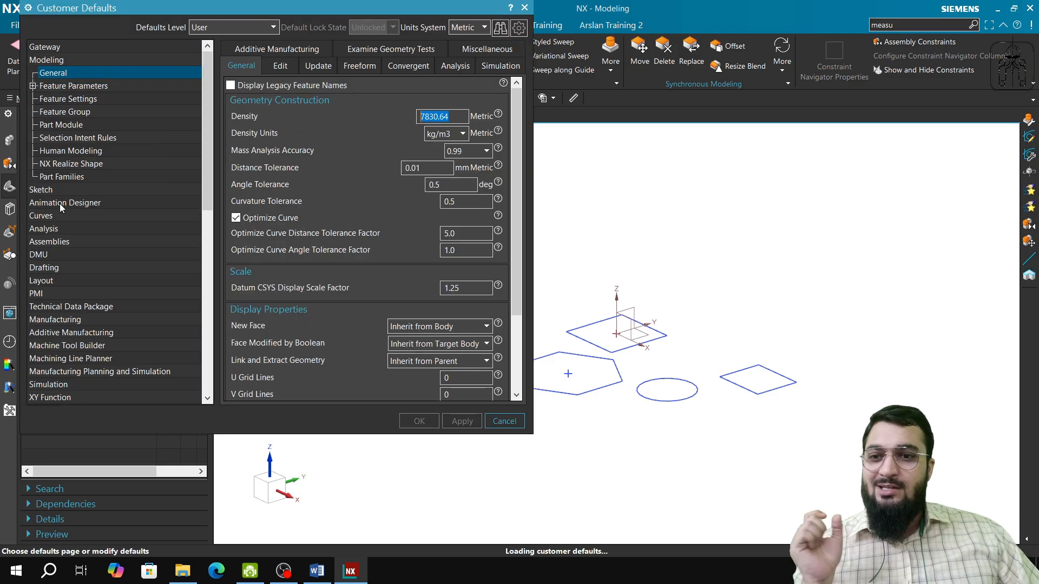
pyautogui.click(41, 190)
pyautogui.click(85, 99)
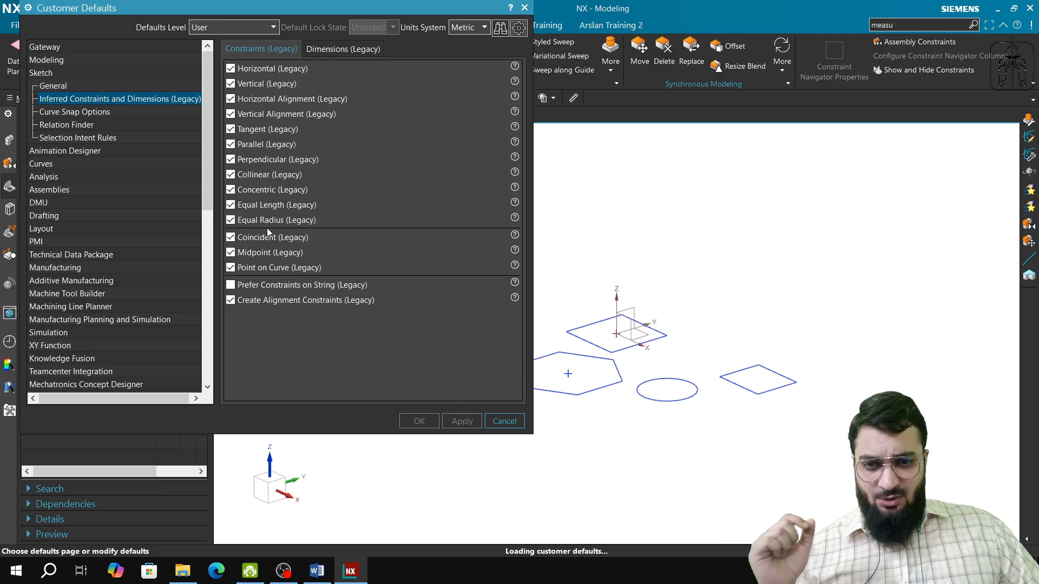
pyautogui.click(504, 421)
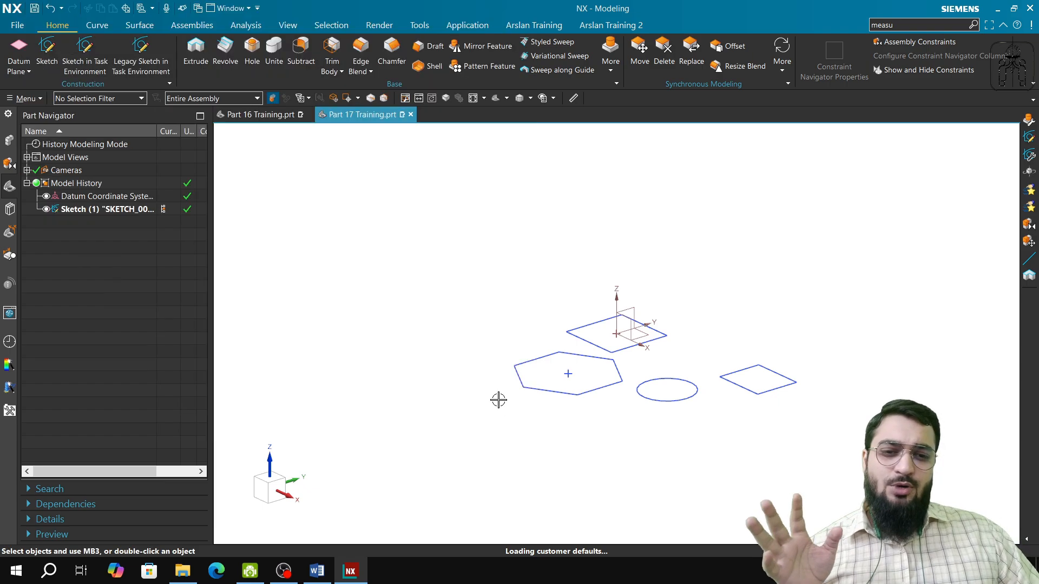
# Step: Reopen the existing sketch for editing and draw two corner-to-corner diagonal lines across the 100 mm tall rectangle
pyautogui.doubleClick(98, 211)
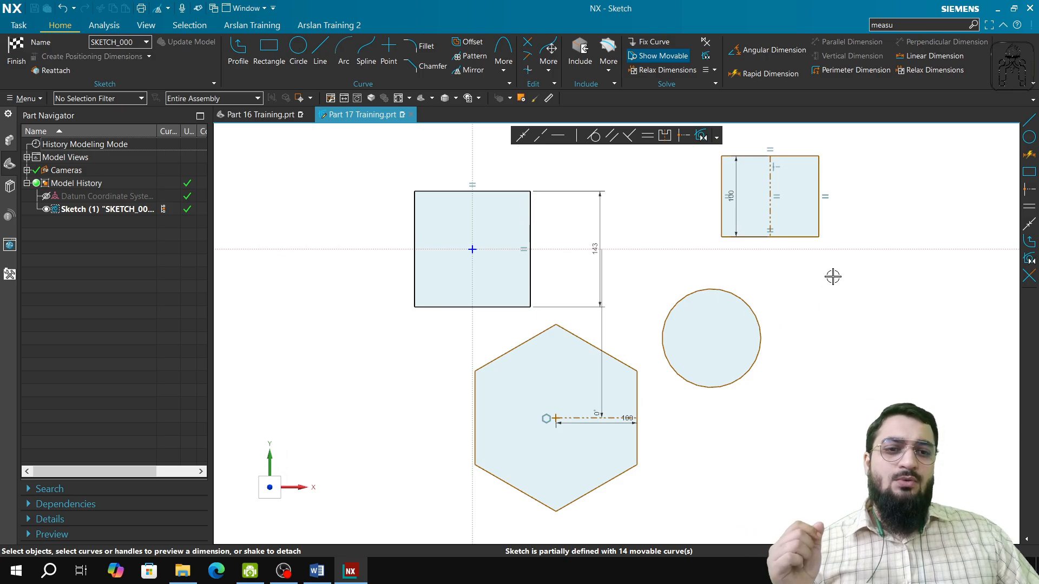
pyautogui.moveTo(833, 276)
pyautogui.keyDown('shift'); pyautogui.mouseDown(button='middle')
pyautogui.moveTo(770, 309)
pyautogui.moveTo(556, 332)
pyautogui.mouseUp(button='middle'); pyautogui.keyUp('shift')
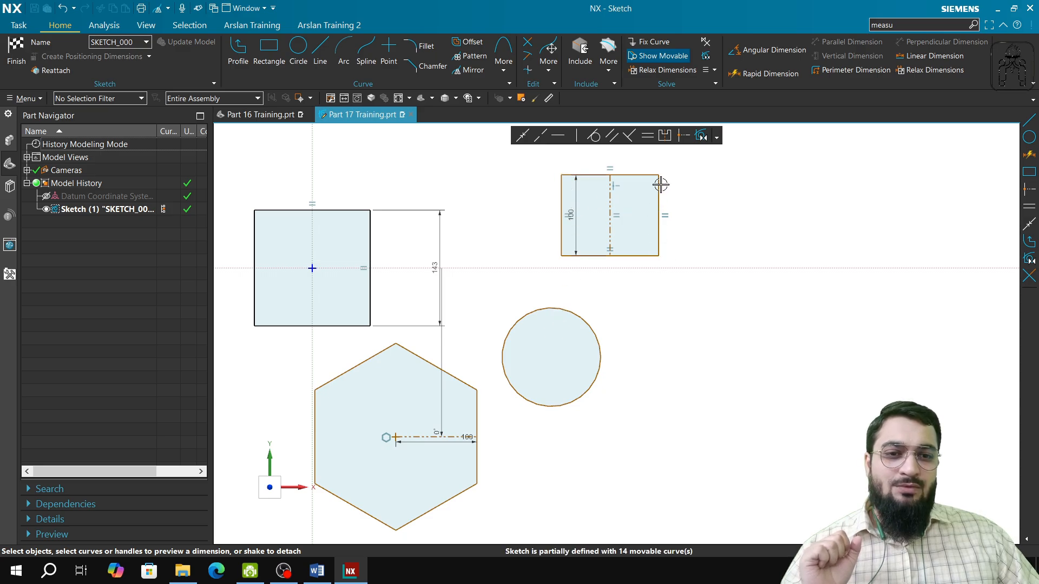
pyautogui.scroll(3, 695, 201)
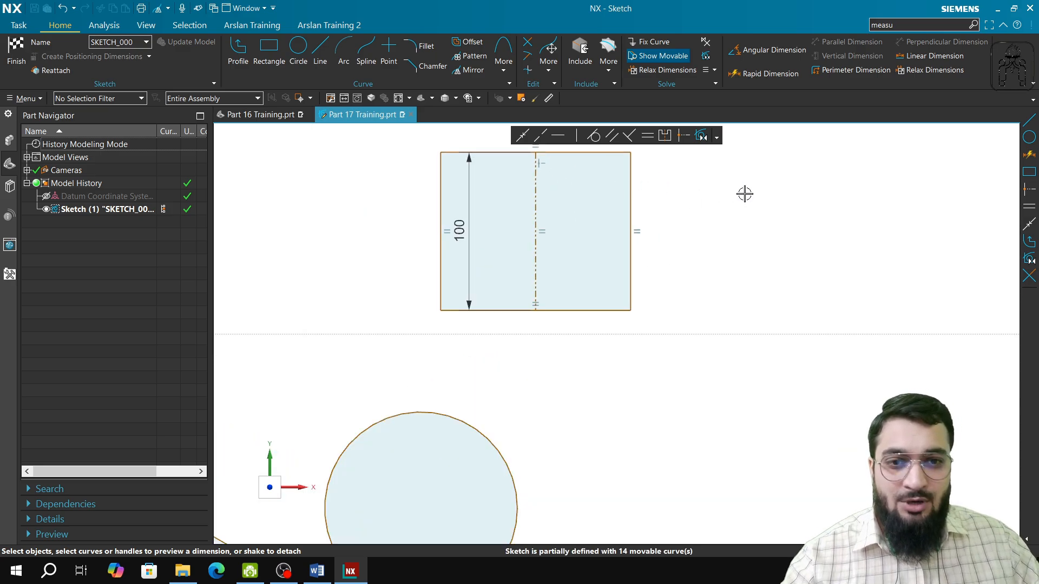
pyautogui.keyDown('shift'); pyautogui.moveTo(744, 193); pyautogui.dragTo(732, 286, button='middle'); pyautogui.keyUp('shift')
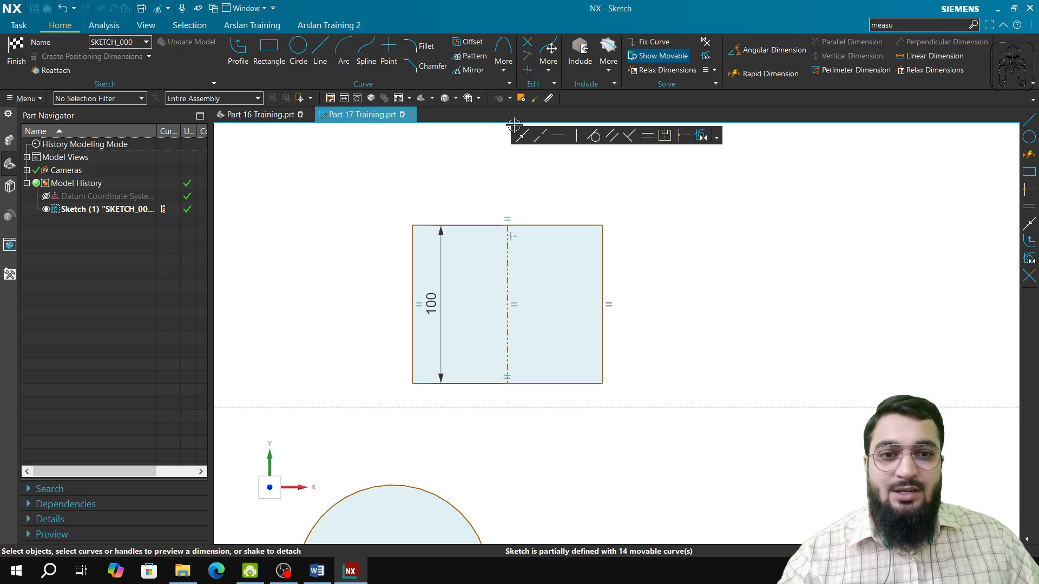
pyautogui.click(319, 54)
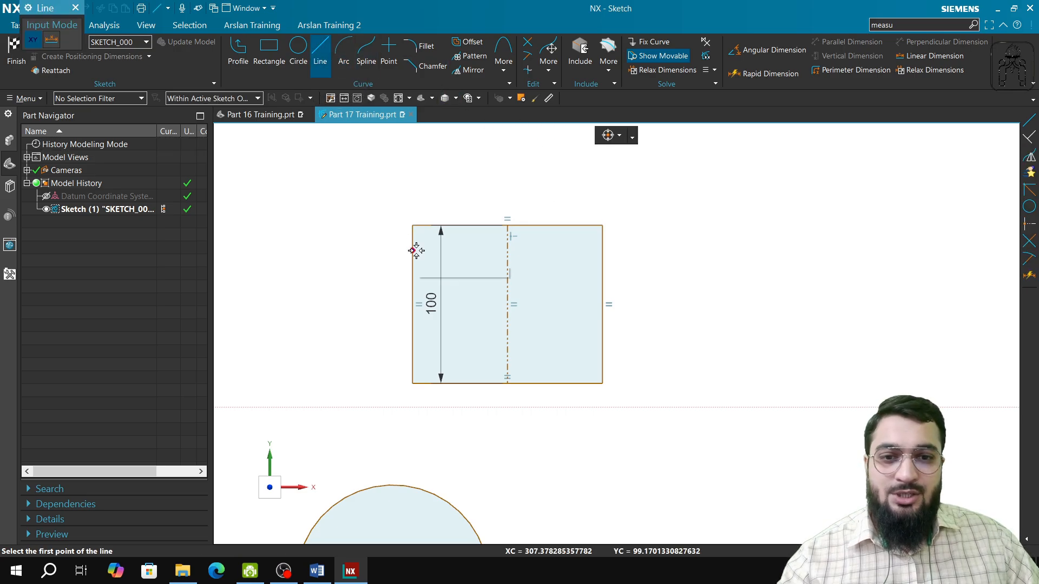
pyautogui.click(412, 226)
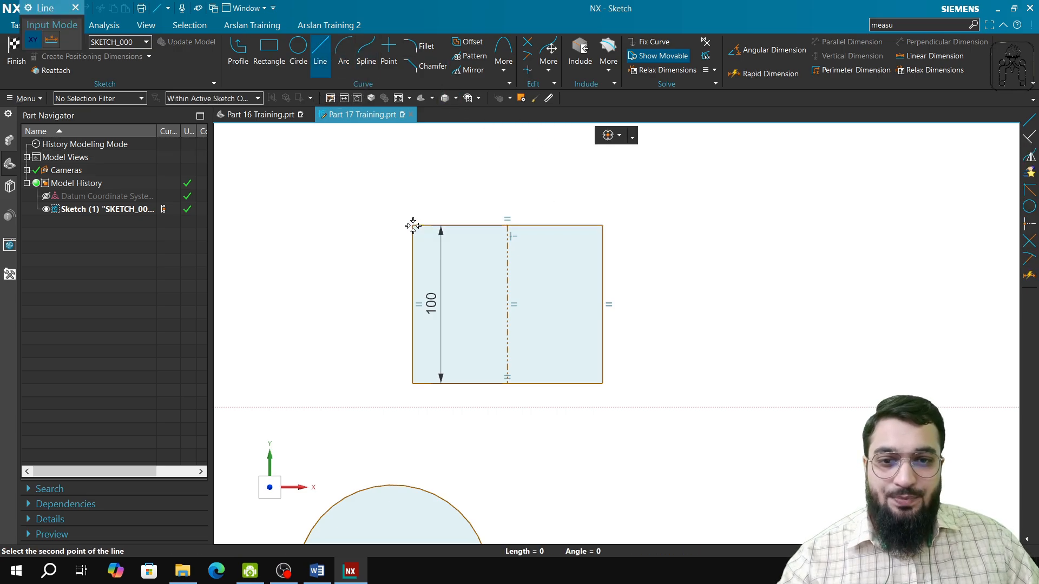
pyautogui.click(602, 382)
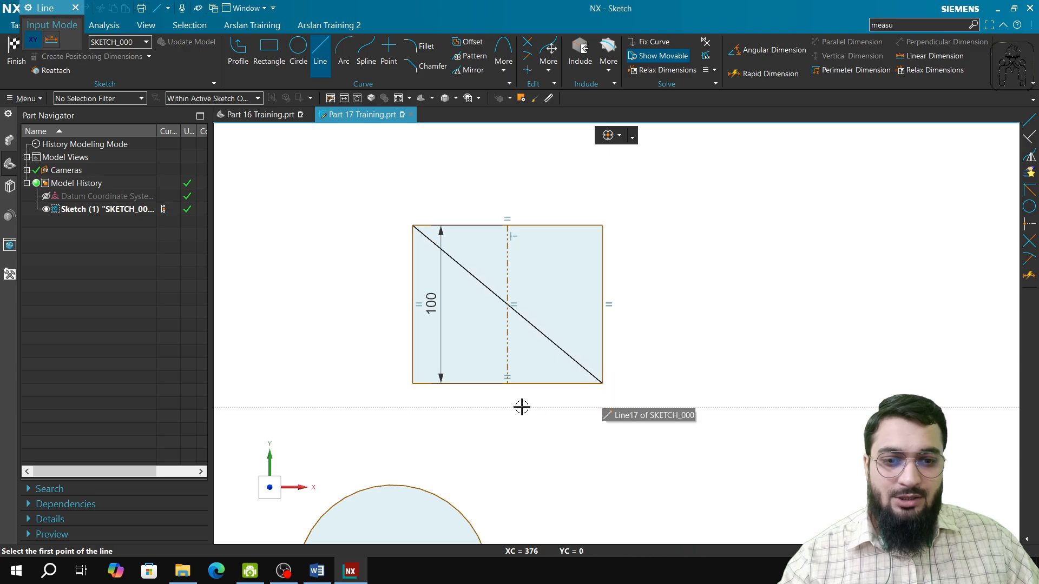
pyautogui.click(412, 383)
pyautogui.click(602, 229)
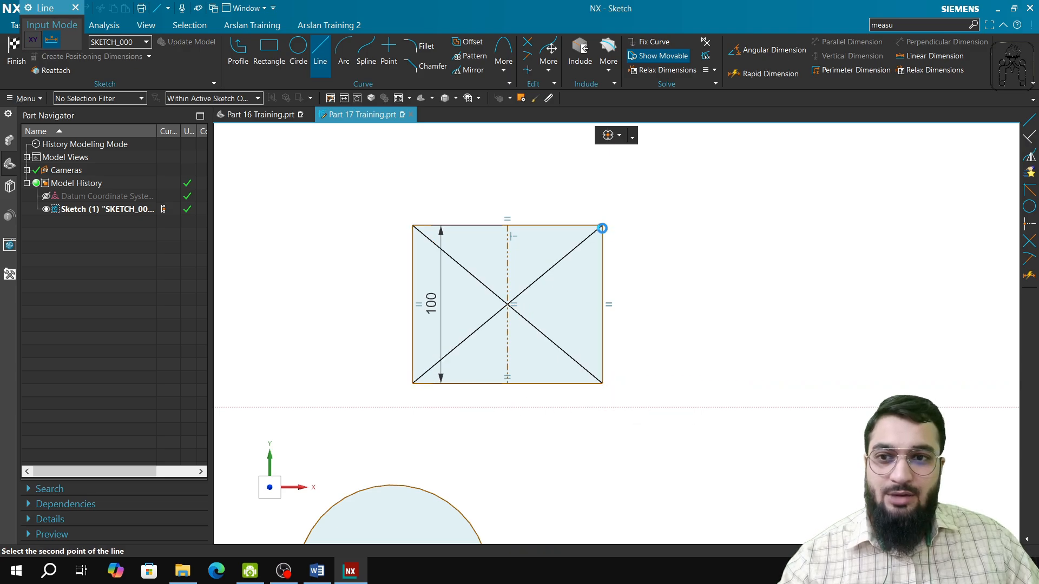
pyautogui.press('Escape')
# Step: Convert both diagonal lines of the rectangle to reference lines
pyautogui.click(529, 289)
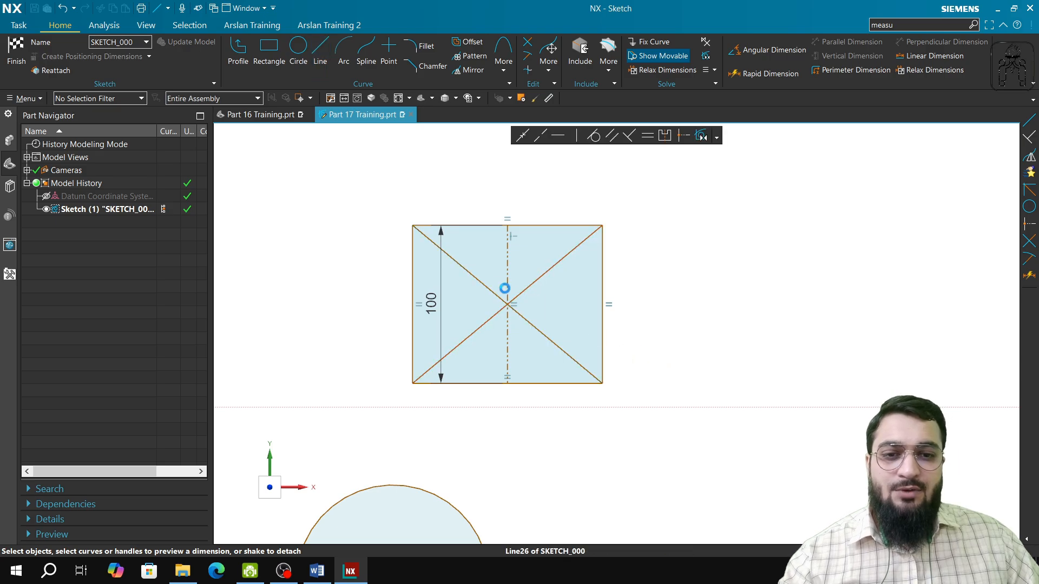
pyautogui.click(528, 288)
pyautogui.click(487, 284)
pyautogui.press('Escape')
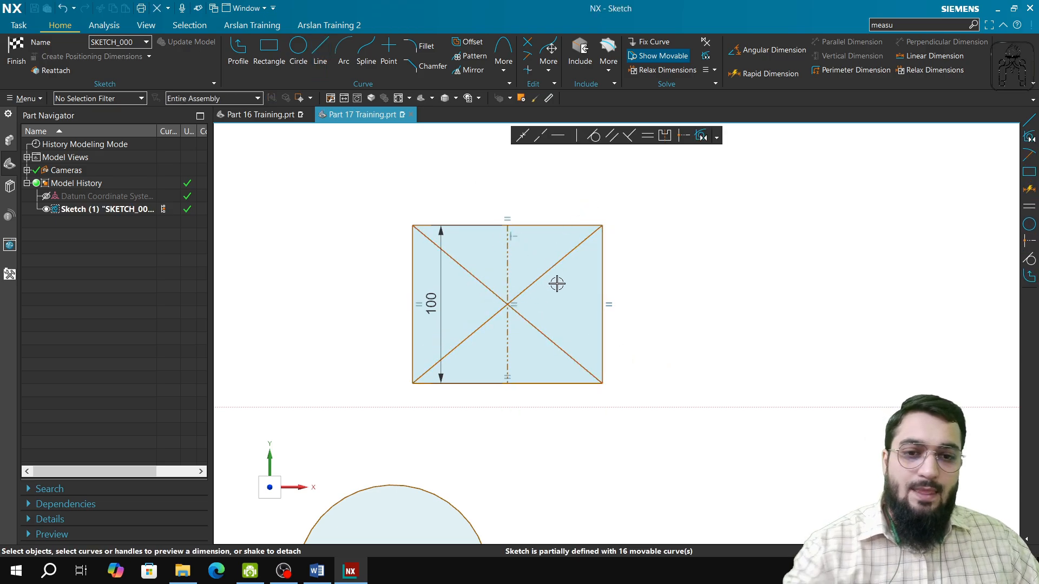
pyautogui.click(552, 265)
pyautogui.click(464, 269)
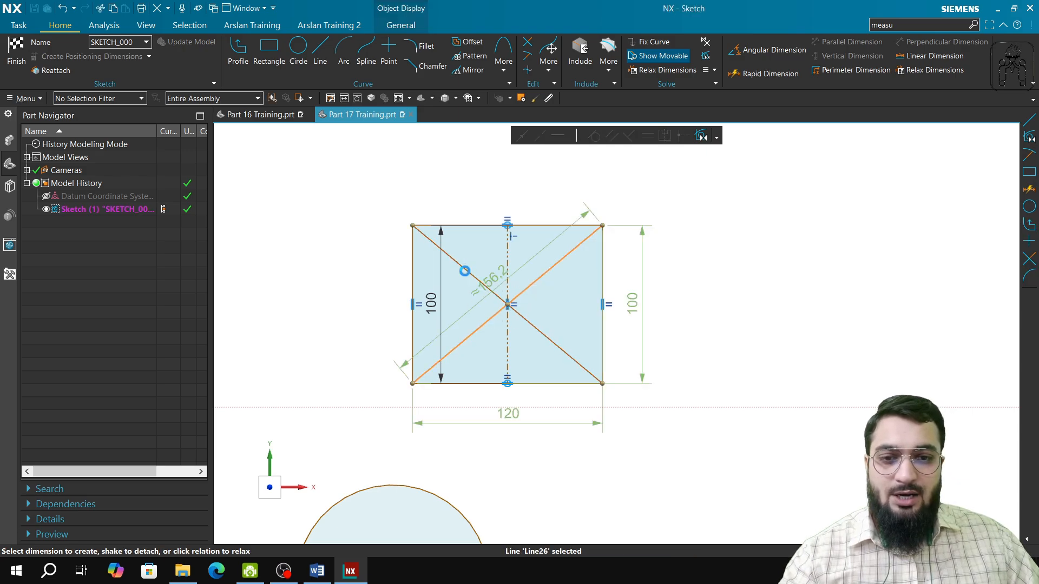
pyautogui.rightClick(537, 281)
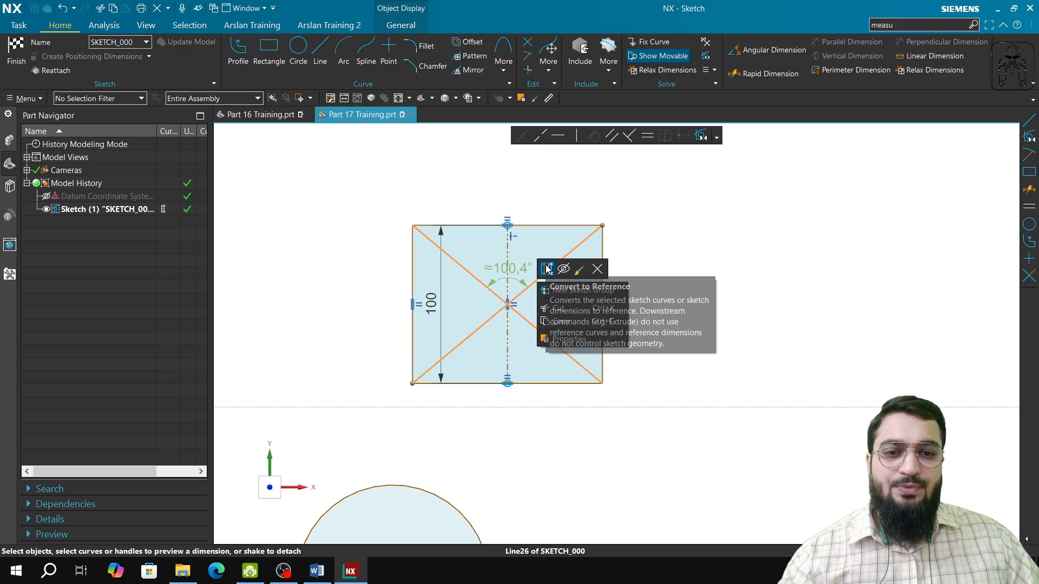
pyautogui.click(547, 269)
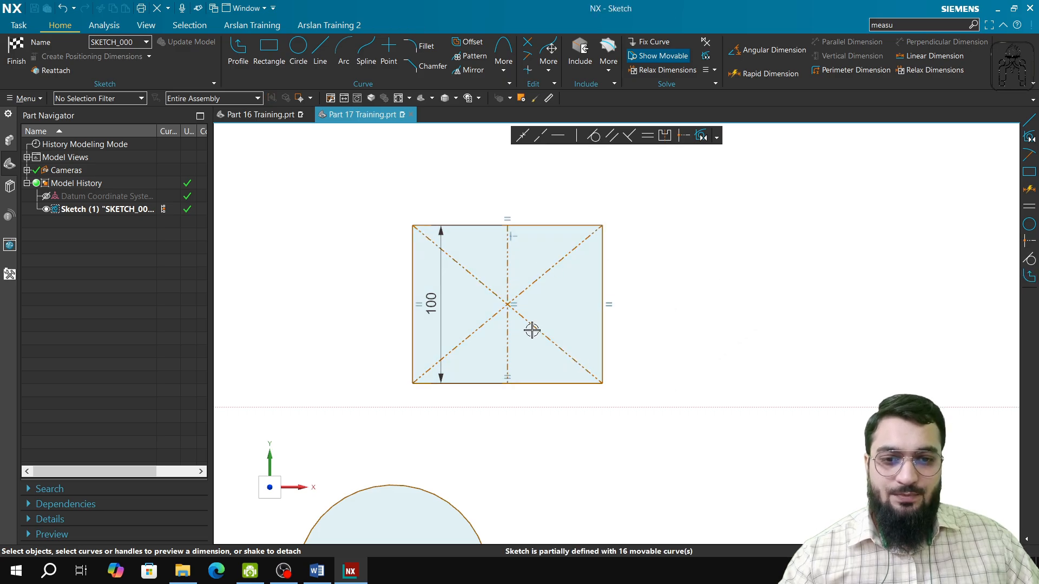
# Step: Try to select the intersection of the reference lines at the rectangle's centre
pyautogui.click(509, 308)
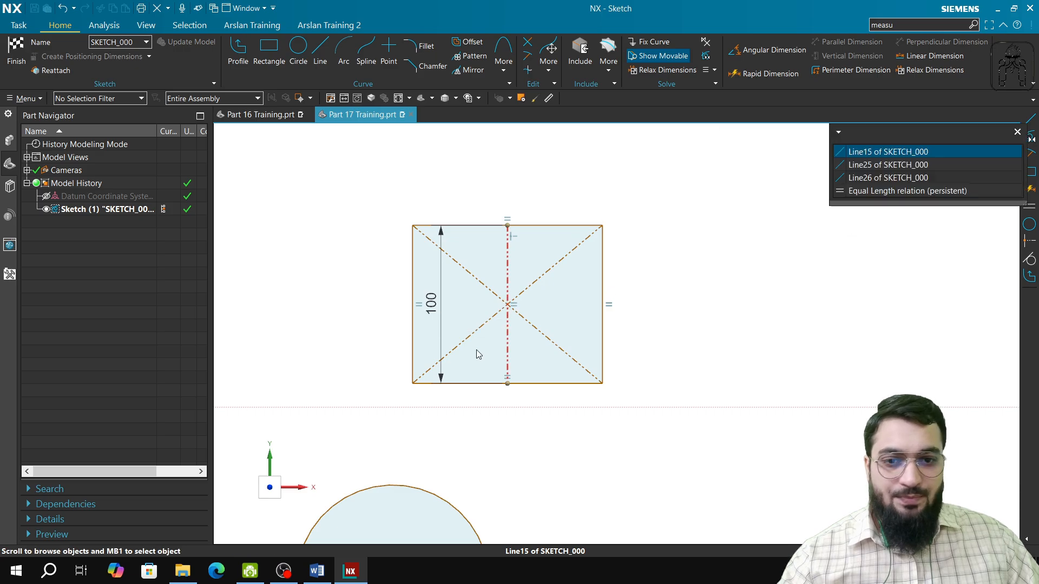
pyautogui.scroll(-2, 509, 298)
pyautogui.scroll(1, 510, 310)
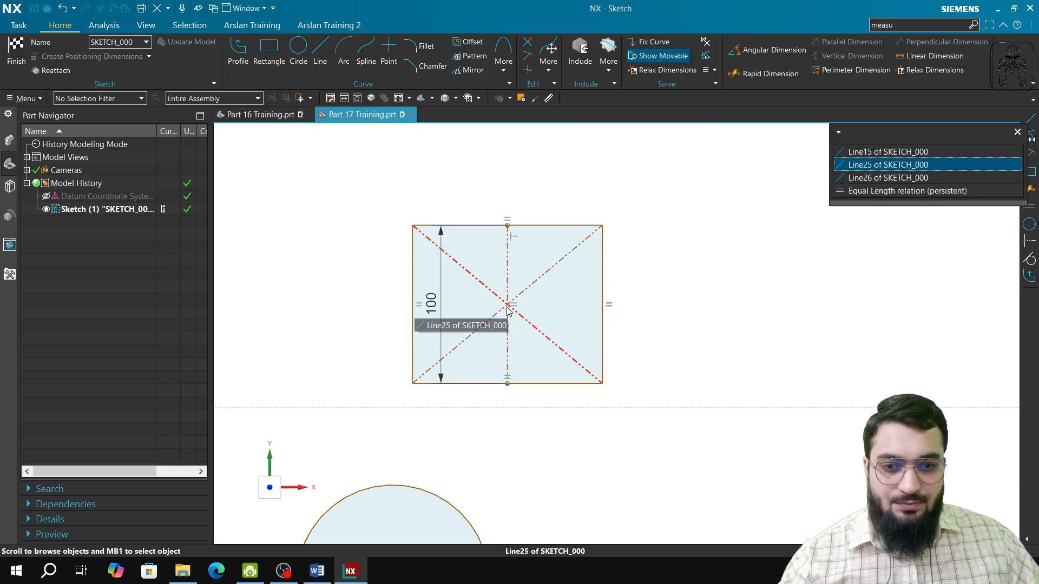
pyautogui.click(900, 353)
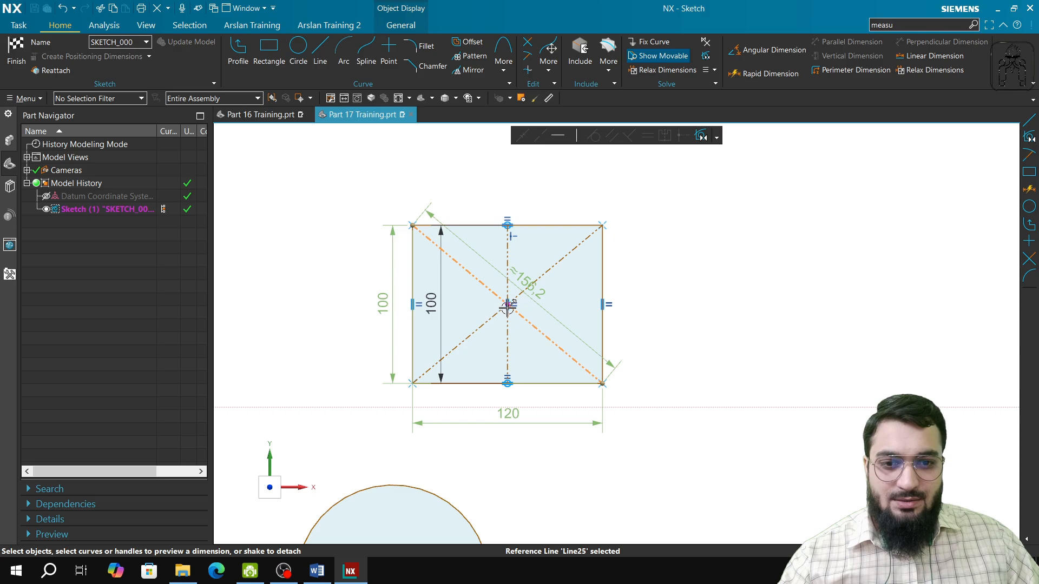
pyautogui.press('Escape')
# Step: Try to pick the diagonal reference lines from the overlapping objects at their crossing in the rectangle's centre
pyautogui.keyDown('shift'); pyautogui.moveTo(583, 457); pyautogui.dragTo(603, 337, button='middle'); pyautogui.keyUp('shift')
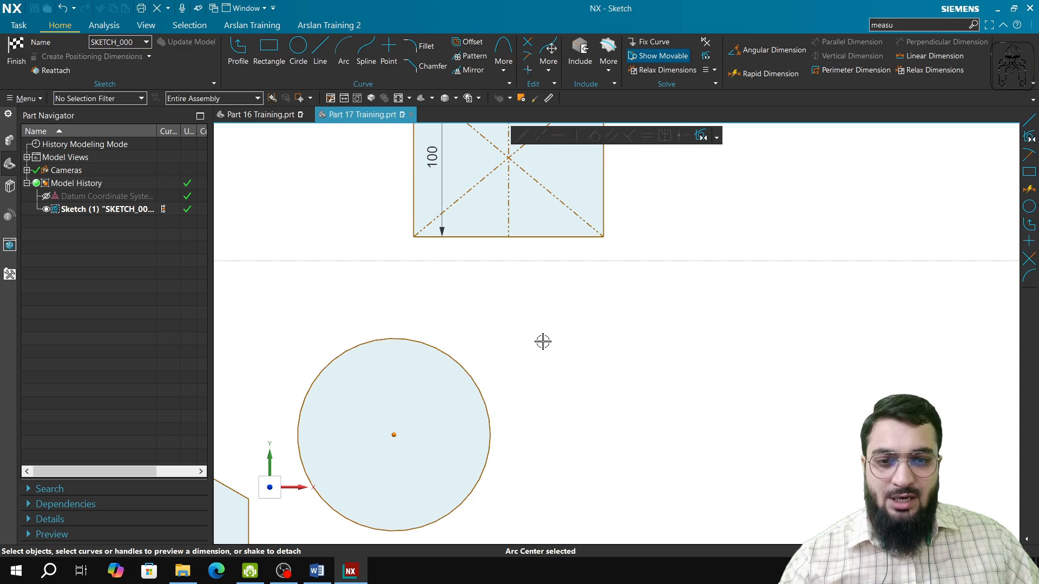
pyautogui.keyDown('shift'); pyautogui.moveTo(592, 294); pyautogui.dragTo(577, 411, button='middle'); pyautogui.keyUp('shift')
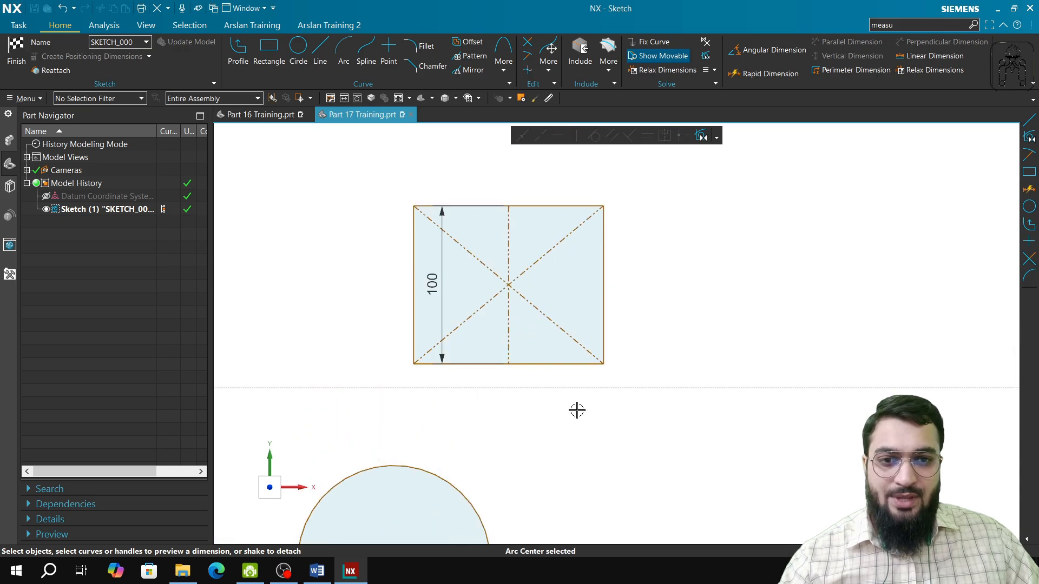
pyautogui.click(508, 283)
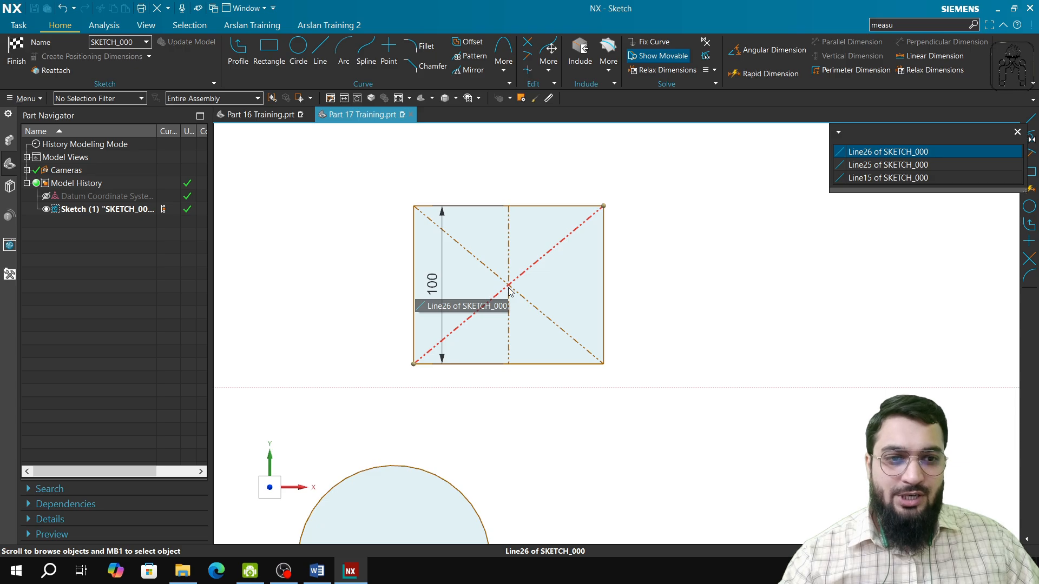
pyautogui.click(908, 153)
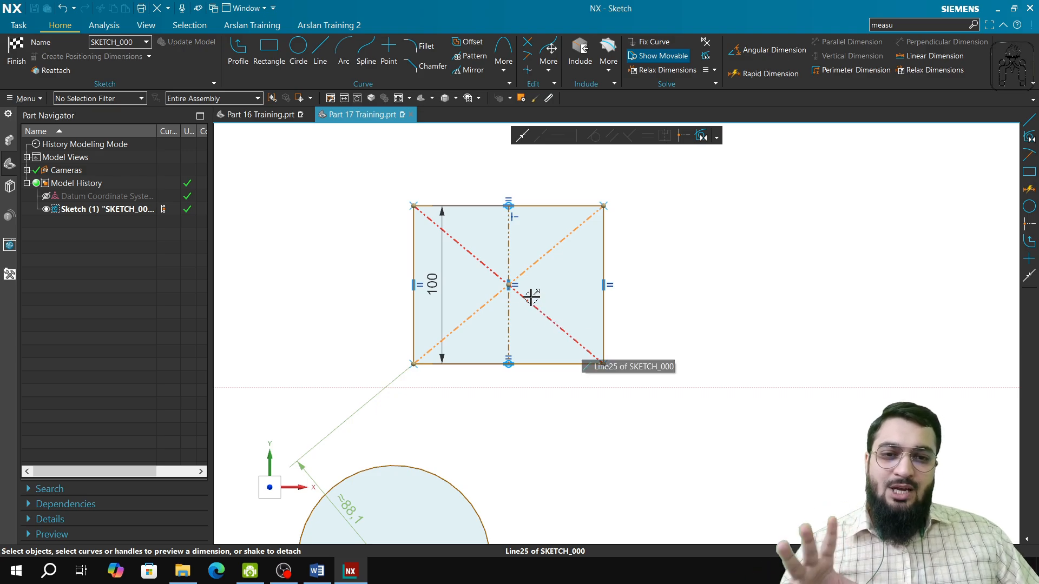
pyautogui.click(509, 321)
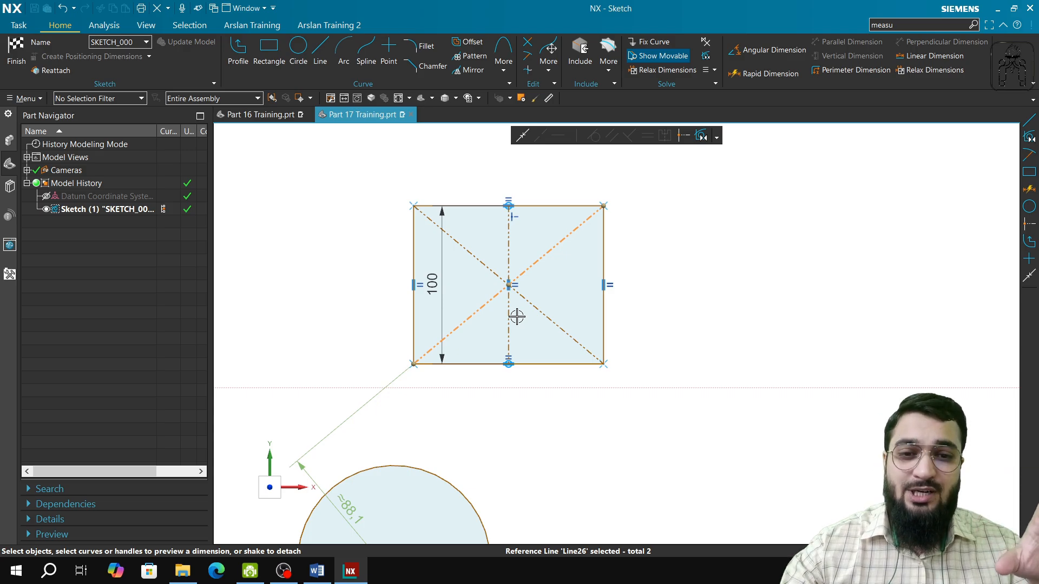
pyautogui.press('Escape')
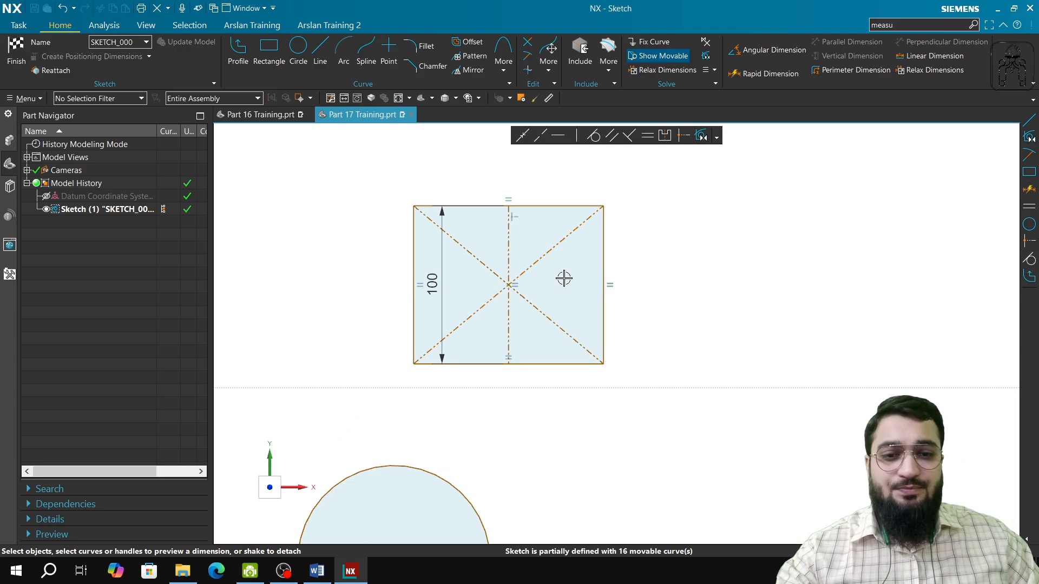
# Step: Select the vertical and both diagonal reference lines together and try to pick their shared crossing point
pyautogui.click(509, 249)
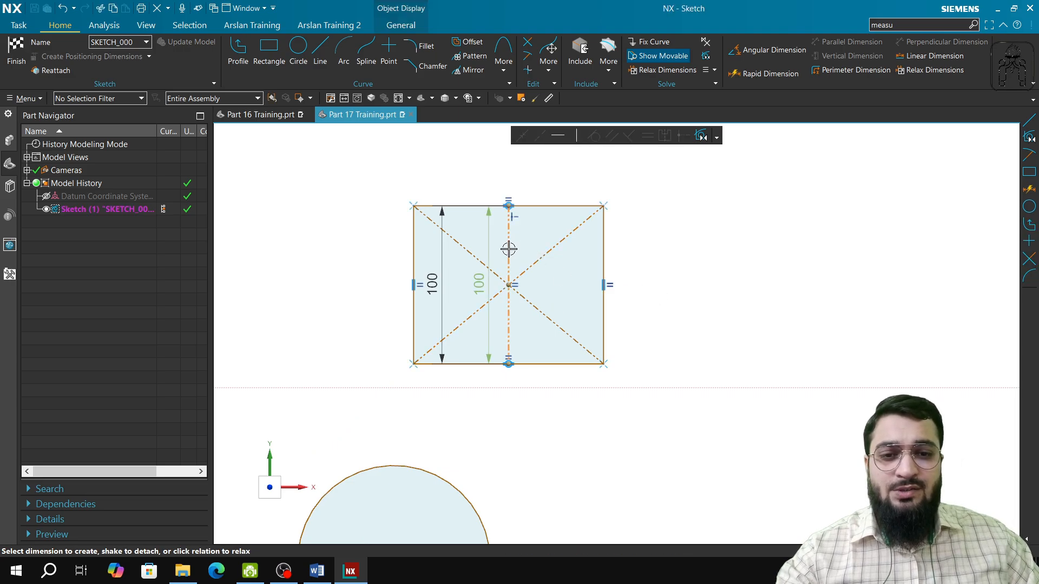
pyautogui.click(554, 248)
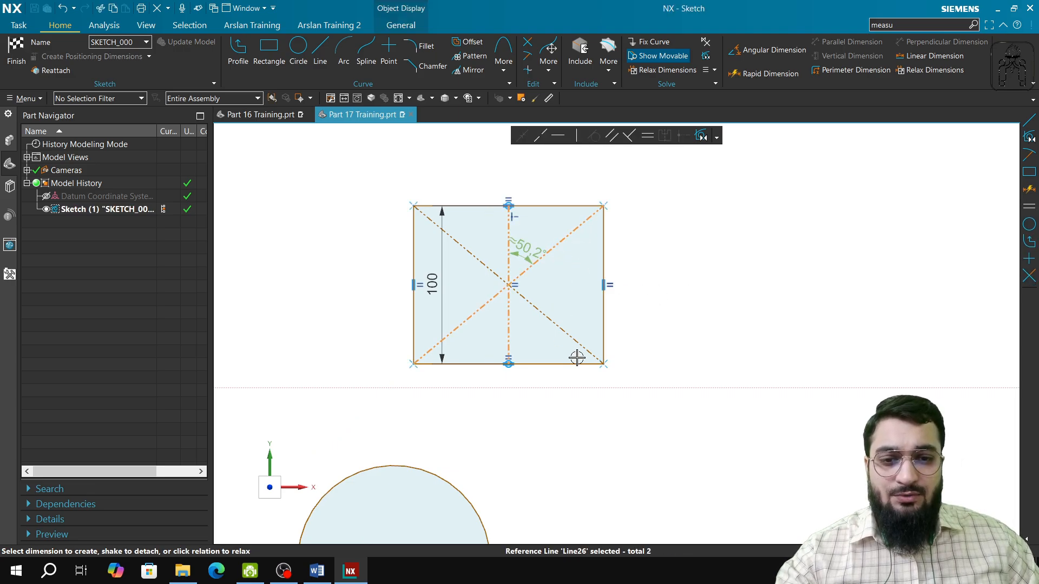
pyautogui.click(557, 329)
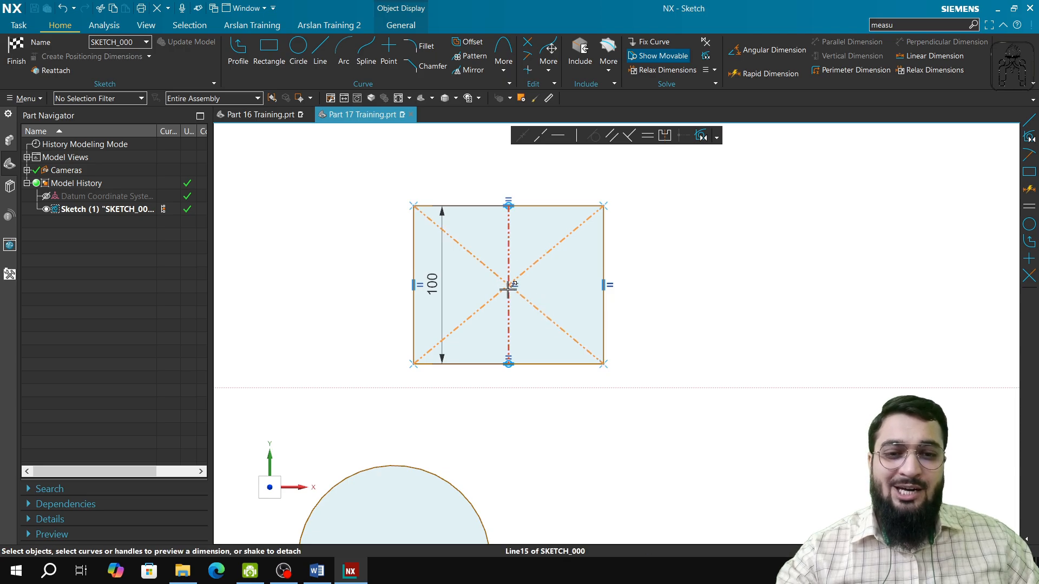
pyautogui.press('Escape')
pyautogui.keyDown('shift'); pyautogui.moveTo(557, 472); pyautogui.dragTo(579, 373, button='middle'); pyautogui.keyUp('shift')
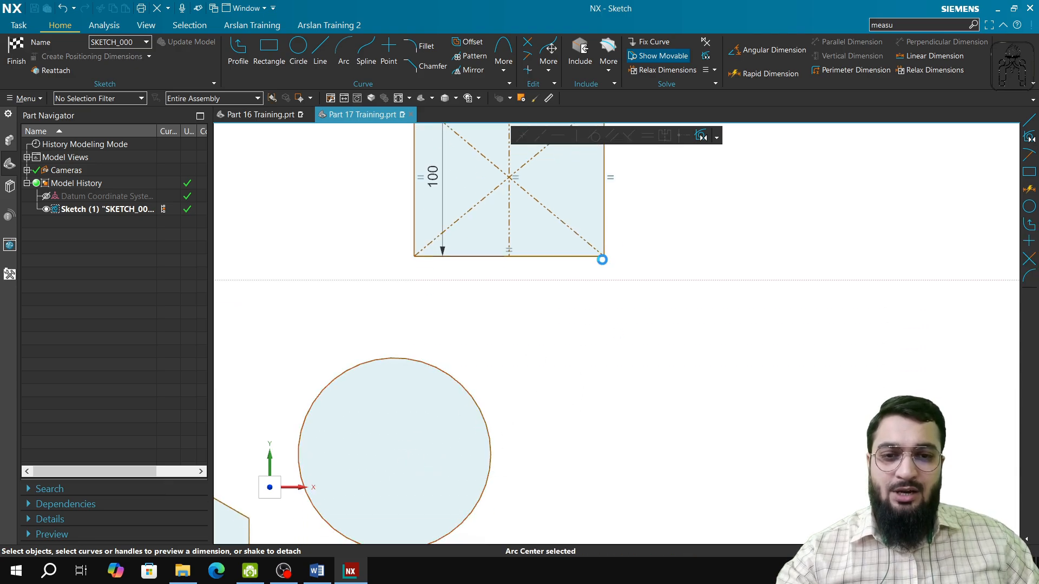
pyautogui.keyDown('shift'); pyautogui.moveTo(601, 259); pyautogui.dragTo(585, 388, button='middle'); pyautogui.keyUp('shift')
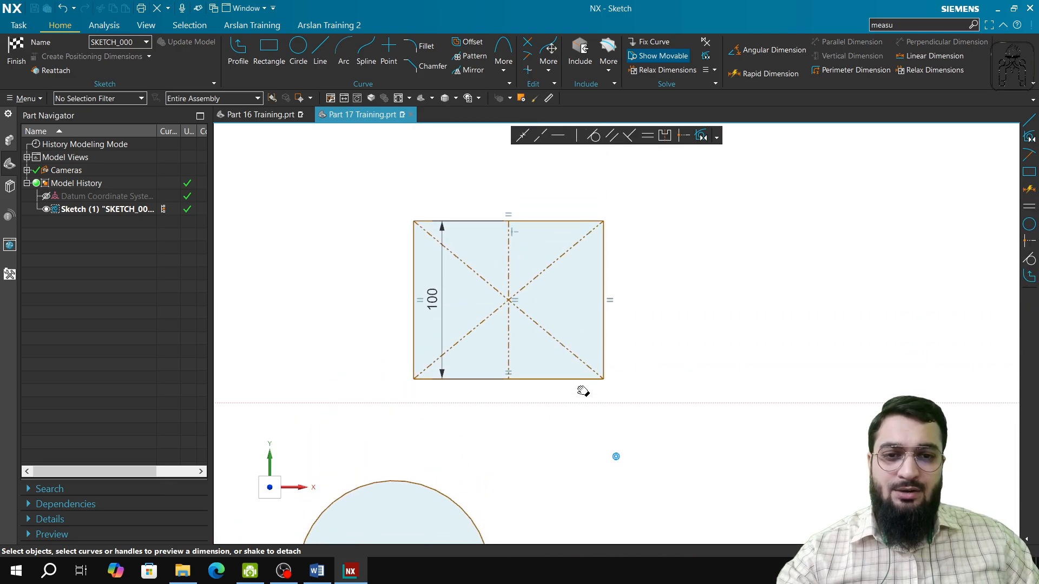
pyautogui.click(534, 320)
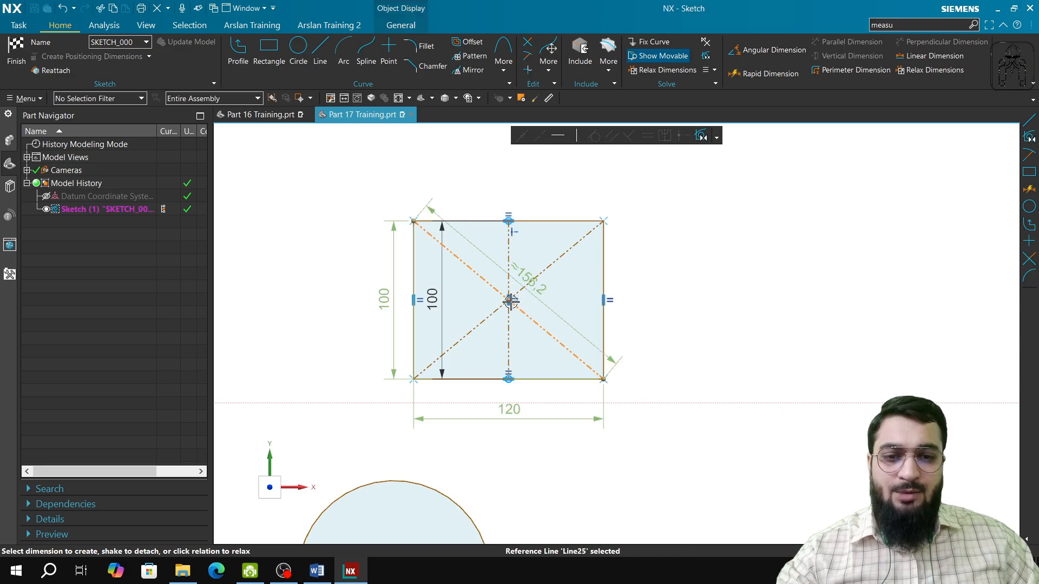
pyautogui.click(510, 302)
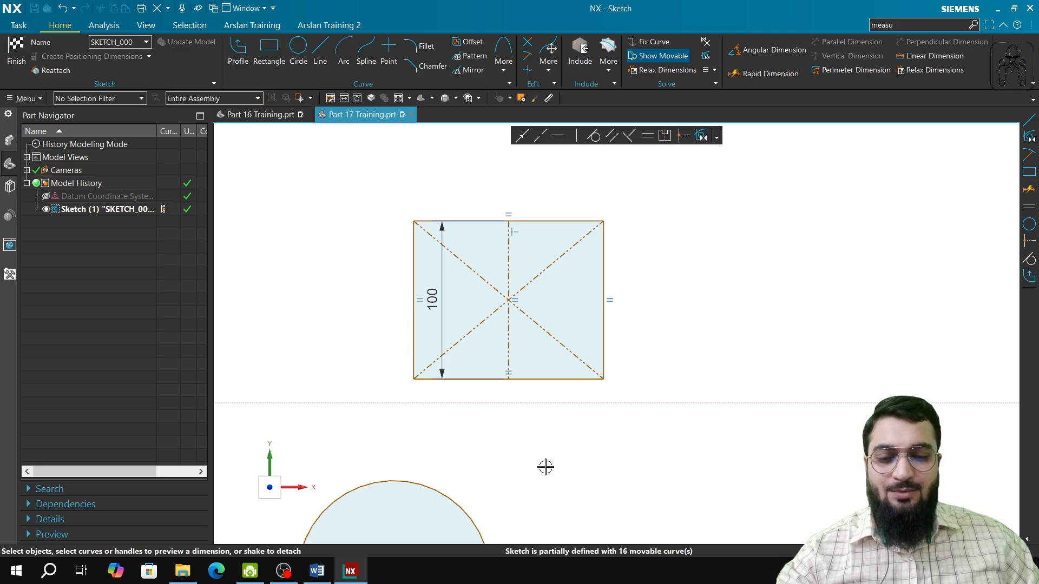
# Step: Try Make Midpoint Aligned between the circle's centre and a diagonal reference line of the rectangle, and undo the relation
pyautogui.keyDown('shift'); pyautogui.moveTo(545, 467); pyautogui.dragTo(546, 333, button='middle'); pyautogui.keyUp('shift')
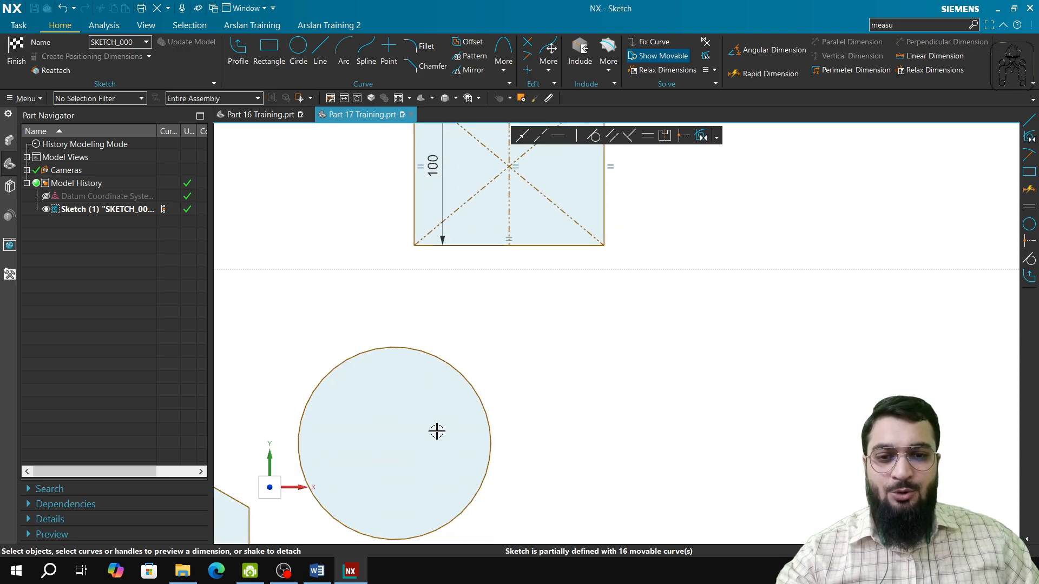
pyautogui.click(392, 443)
pyautogui.click(548, 203)
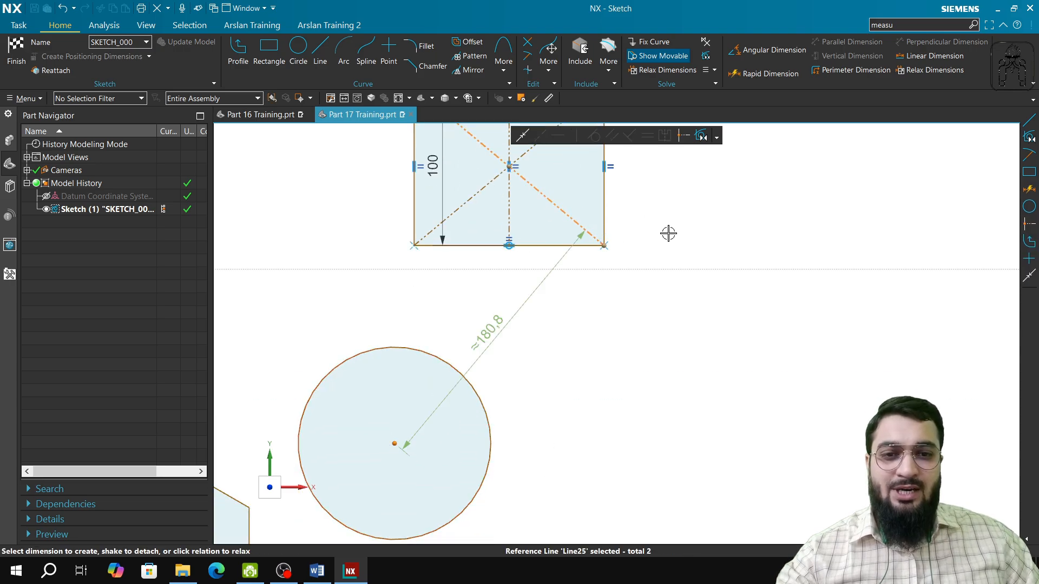
pyautogui.keyDown('shift'); pyautogui.moveTo(667, 232); pyautogui.dragTo(670, 331, button='middle'); pyautogui.keyUp('shift')
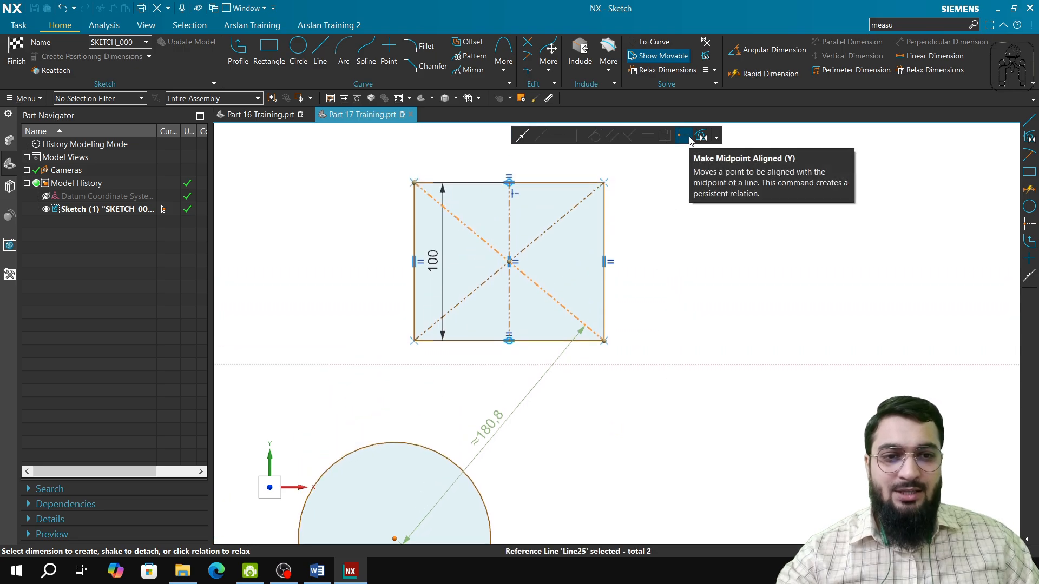
pyautogui.click(690, 139)
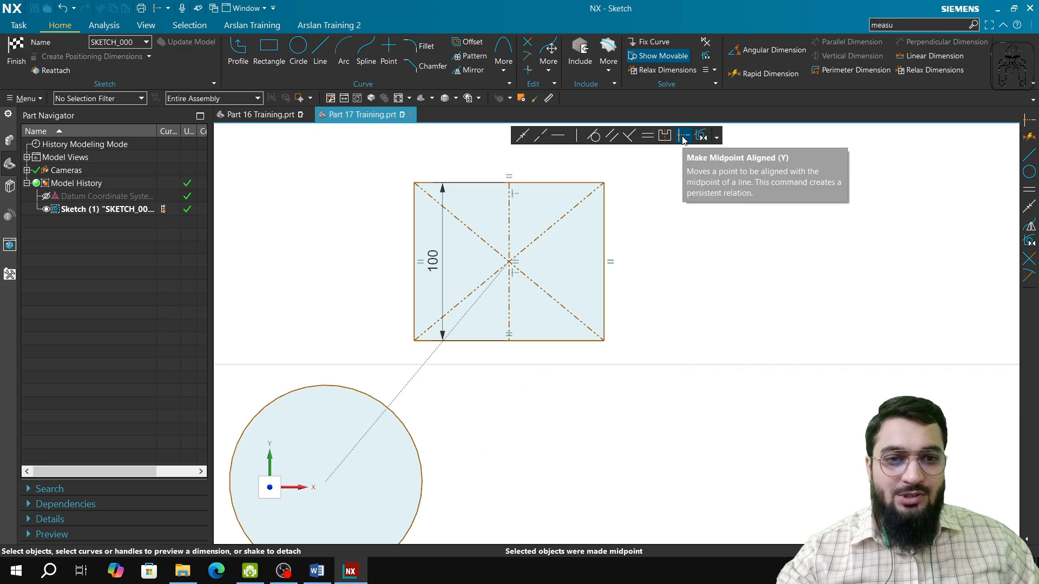
pyautogui.click(683, 137)
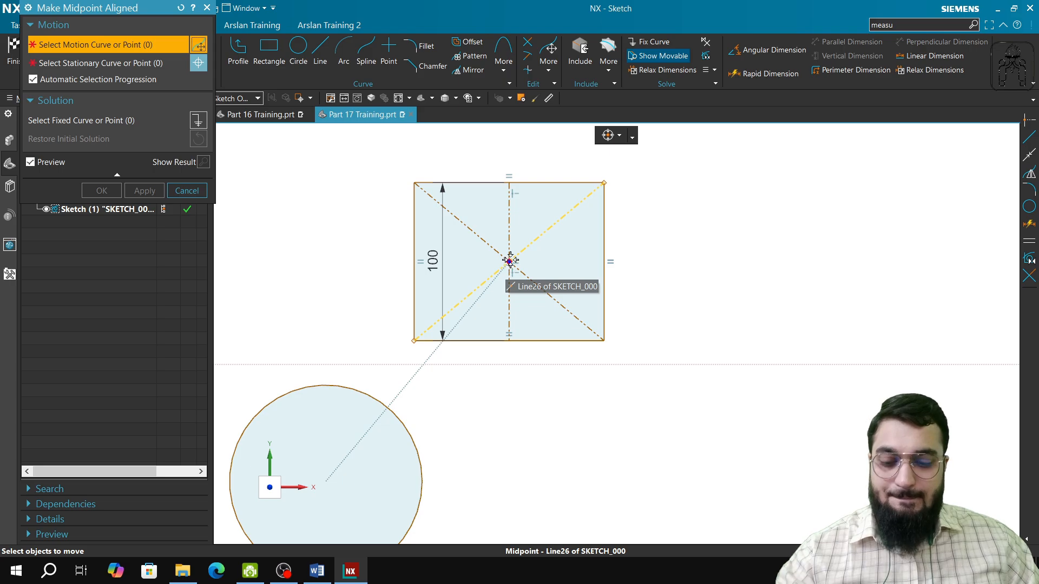
pyautogui.press('Escape')
pyautogui.hotkey('ctrl', 'z')
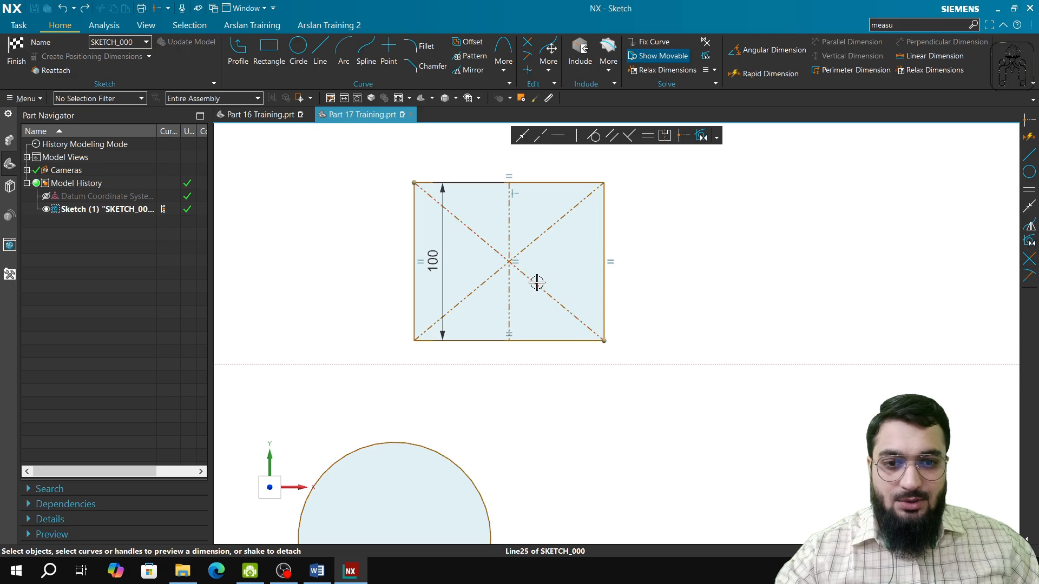
# Step: Repeat Make Midpoint Aligned with the diagonal reference line selected before the circle's centre, and undo the relation
pyautogui.click(536, 281)
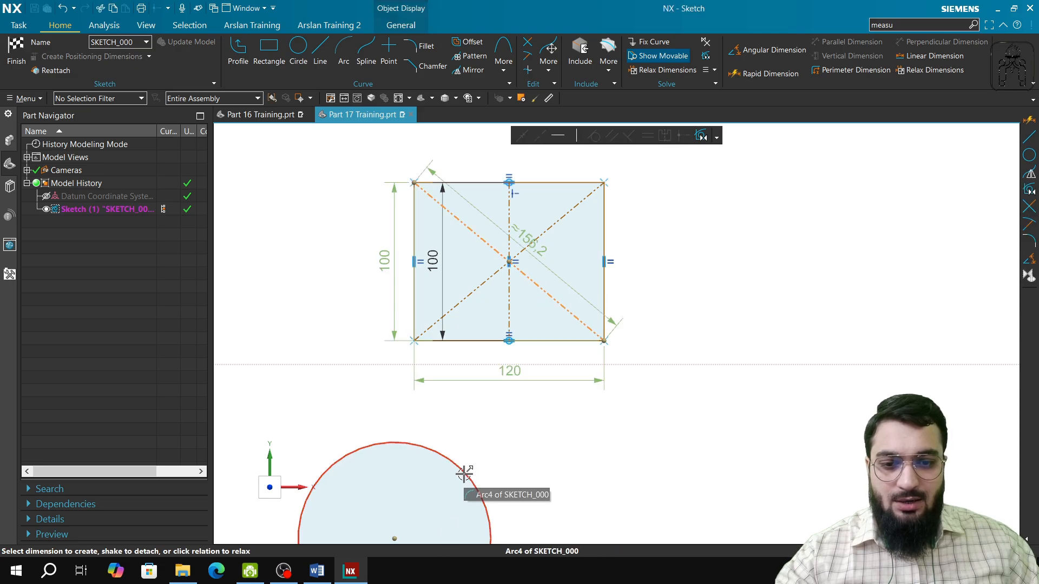
pyautogui.click(394, 538)
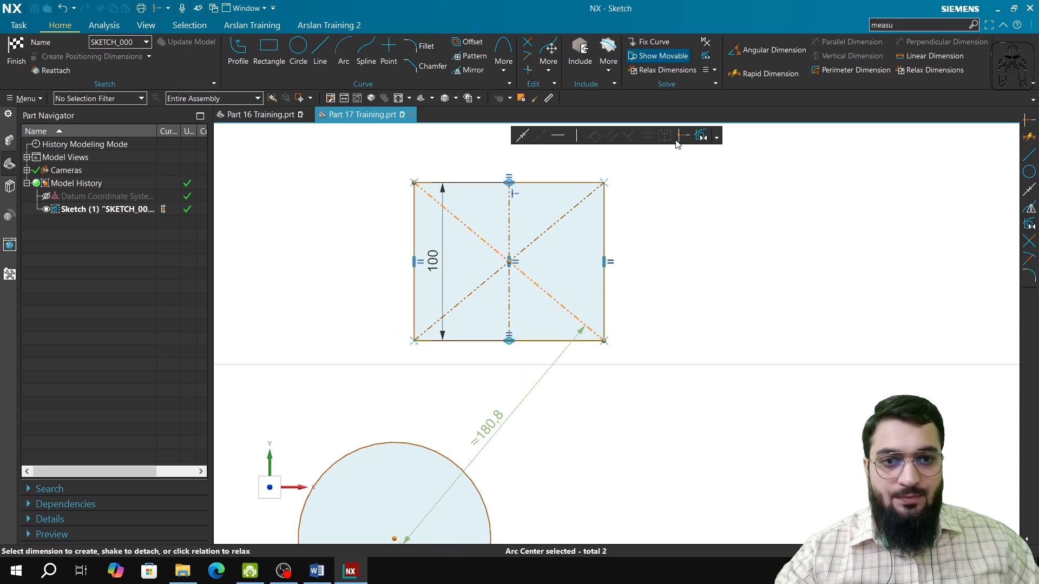
pyautogui.click(679, 139)
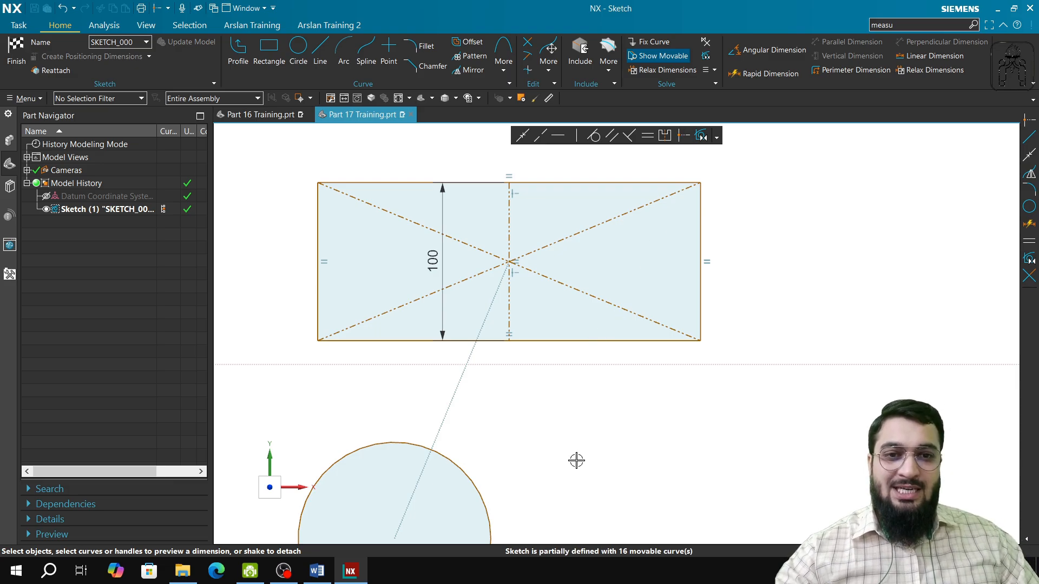
pyautogui.hotkey('ctrl', 'z')
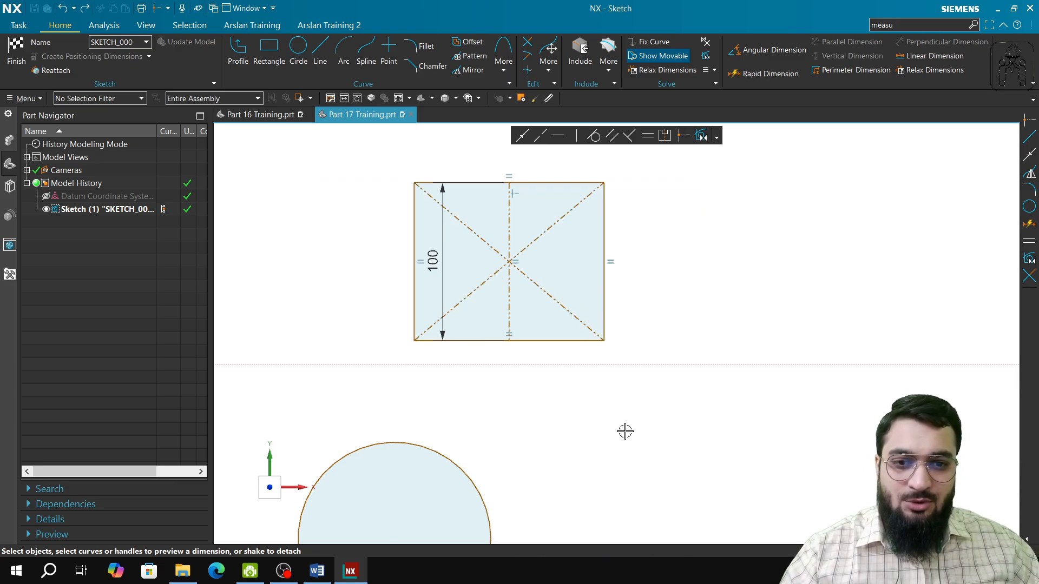
# Step: Undo the reference conversion of the two diagonals and the drawing of both lines, keeping only the vertical reference line
pyautogui.hotkey('ctrl', 'z')
pyautogui.hotkey('ctrl', 'z')
pyautogui.hotkey('ctrl', 'z')
pyautogui.hotkey('ctrl', 'z')
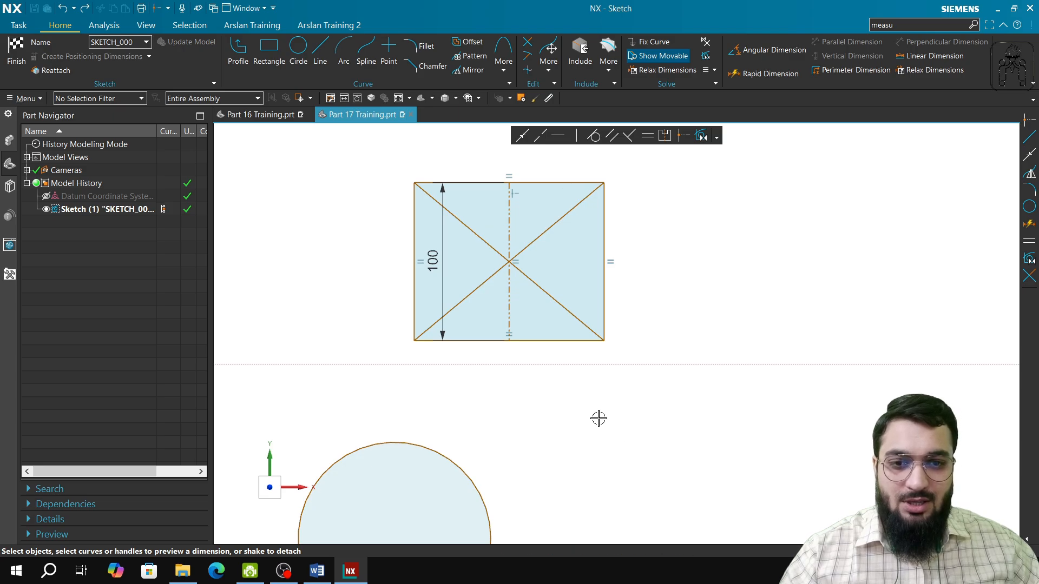
# Step: Make the midpoint of the rectangle's vertical reference line coincident with the circle's centre
pyautogui.click(510, 265)
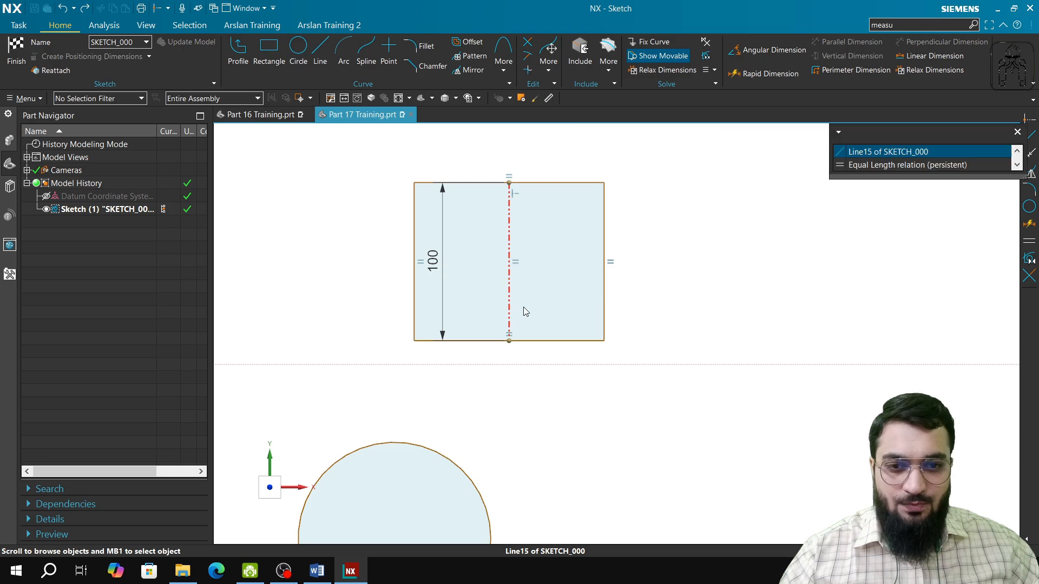
pyautogui.click(918, 154)
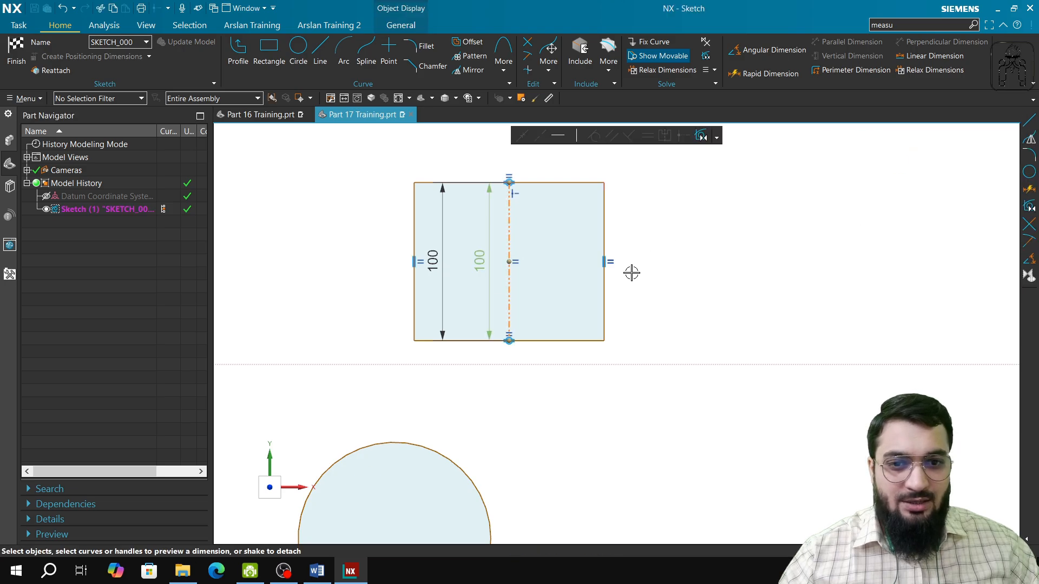
pyautogui.click(510, 262)
pyautogui.keyDown('shift'); pyautogui.moveTo(585, 474); pyautogui.dragTo(587, 308, button='middle'); pyautogui.keyUp('shift')
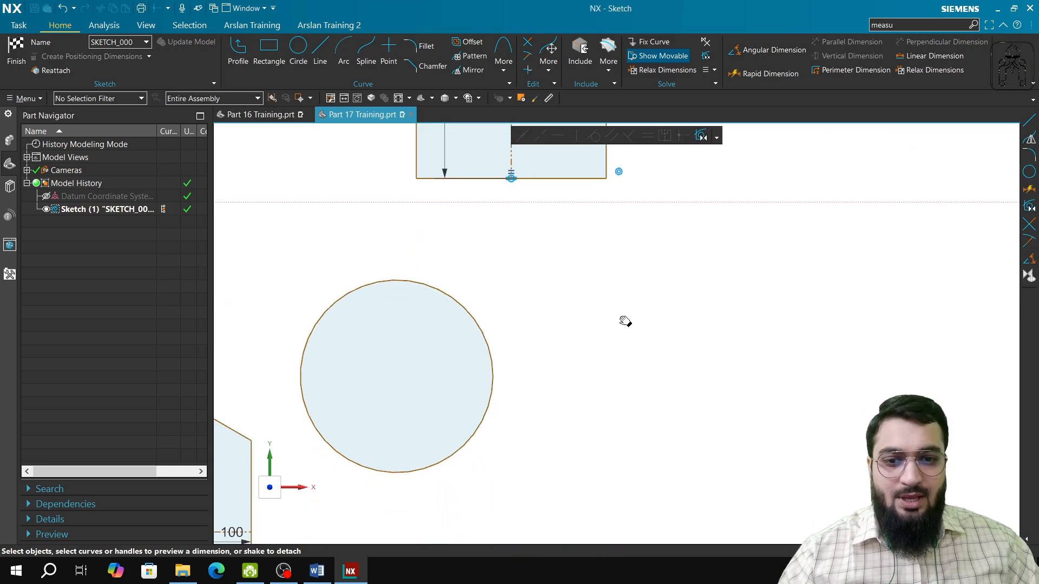
pyautogui.click(395, 377)
pyautogui.click(520, 137)
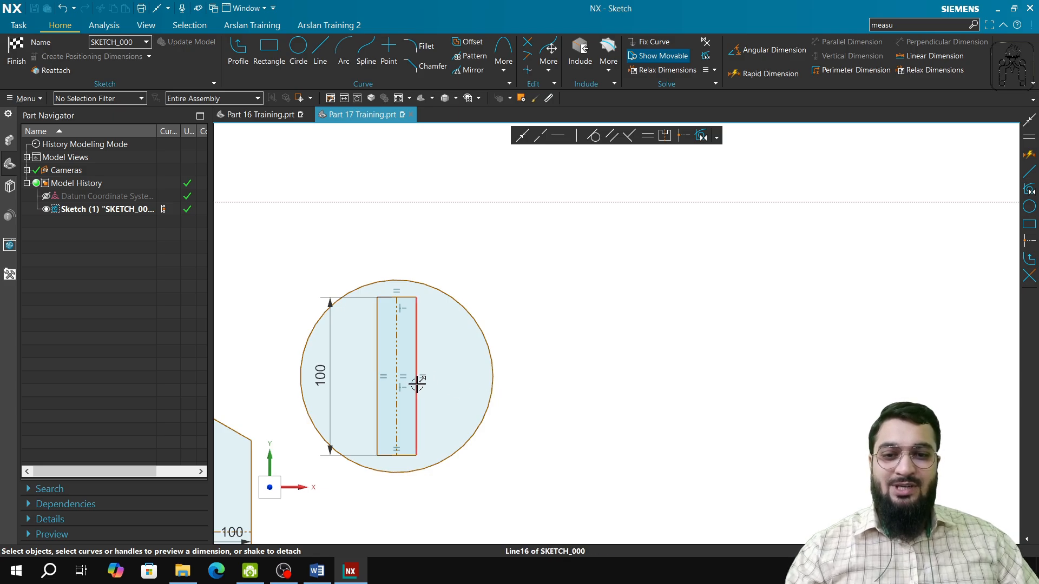
# Step: Widen the rectangle beyond the circle by its right edge, and move its 100 mm height dimension outside that edge
pyautogui.moveTo(418, 378)
pyautogui.mouseDown()
pyautogui.moveTo(564, 383)
pyautogui.moveTo(532, 390)
pyautogui.mouseUp()
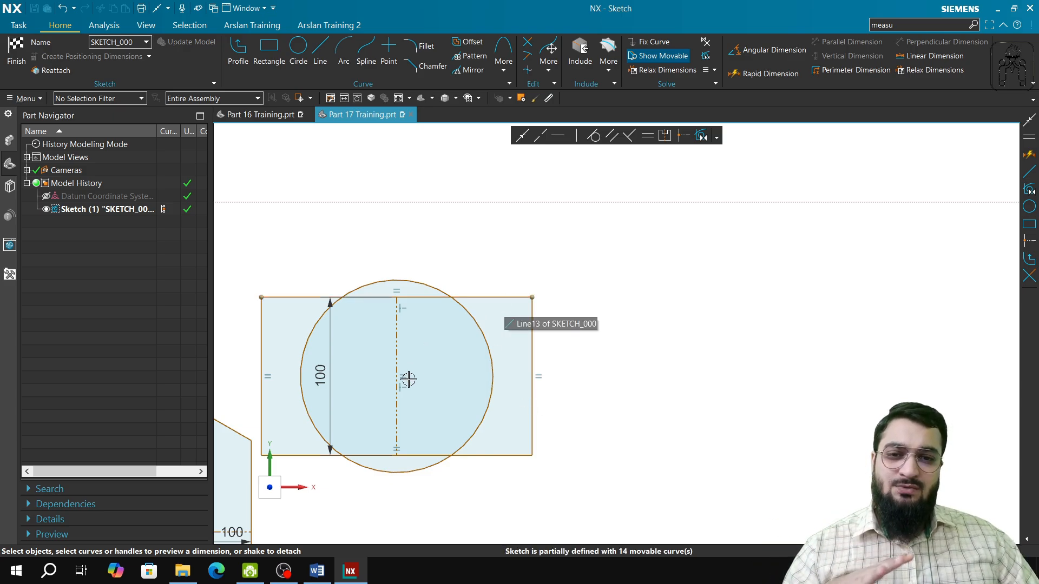
pyautogui.keyDown('shift'); pyautogui.moveTo(712, 386); pyautogui.dragTo(719, 343, button='middle'); pyautogui.keyUp('shift')
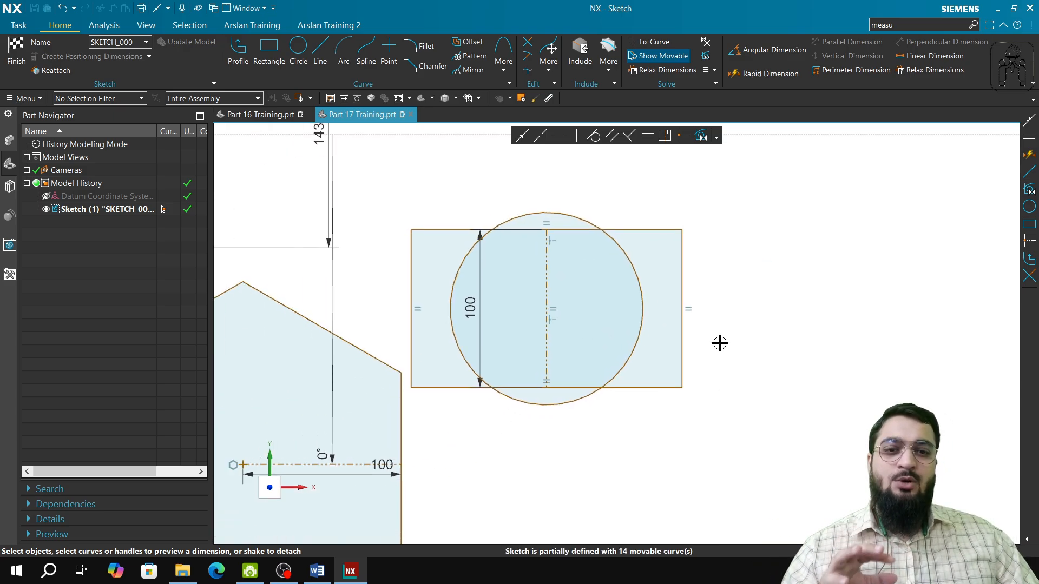
pyautogui.moveTo(475, 311); pyautogui.dragTo(751, 318)
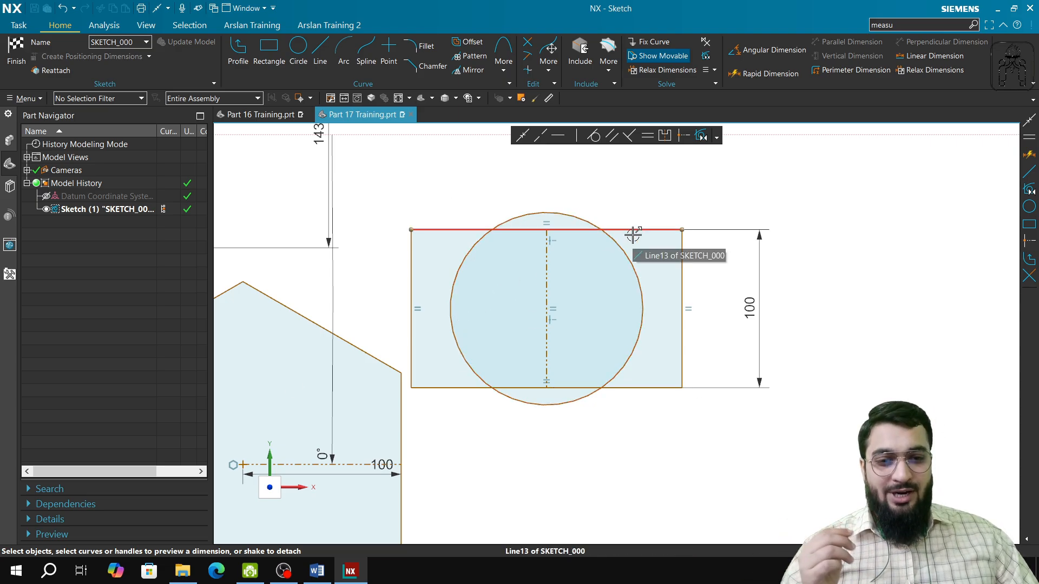
# Step: Move the rectangle and its centred circle upward together by the rectangle's horizontal edges
pyautogui.moveTo(633, 229); pyautogui.dragTo(654, 214)
pyautogui.click(654, 214)
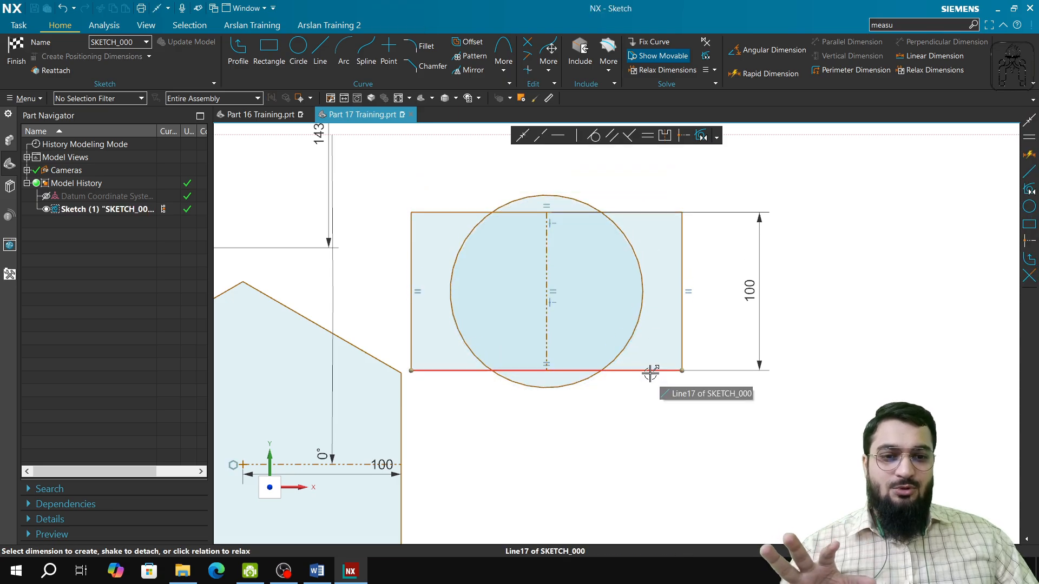
pyautogui.moveTo(650, 369)
pyautogui.mouseDown()
pyautogui.moveTo(654, 382)
pyautogui.moveTo(658, 366)
pyautogui.mouseUp()
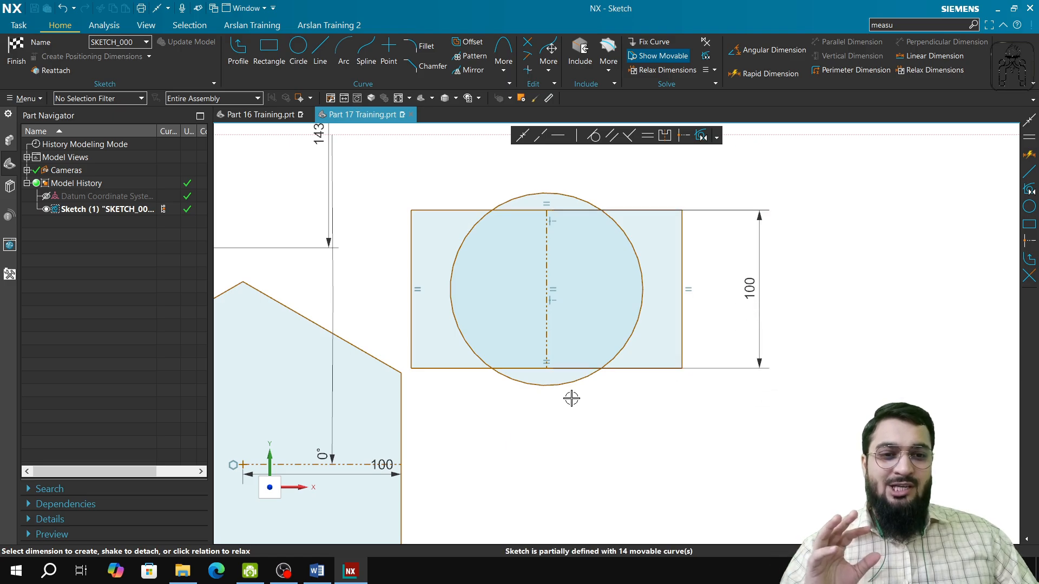
pyautogui.moveTo(630, 388); pyautogui.dragTo(679, 341)
# Step: Narrow the rectangle to about 153 mm by its right edge, and enlarge the circle to about 206 mm diameter so it encloses the rectangle
pyautogui.moveTo(687, 287); pyautogui.dragTo(655, 316)
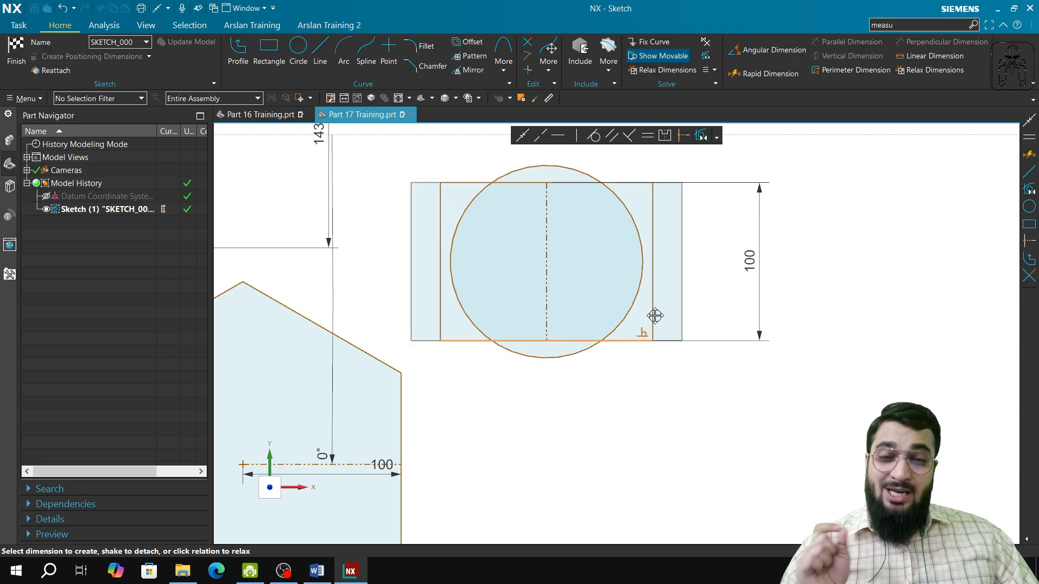
pyautogui.moveTo(655, 316)
pyautogui.mouseDown()
pyautogui.moveTo(675, 316)
pyautogui.moveTo(608, 317)
pyautogui.moveTo(667, 319)
pyautogui.mouseUp()
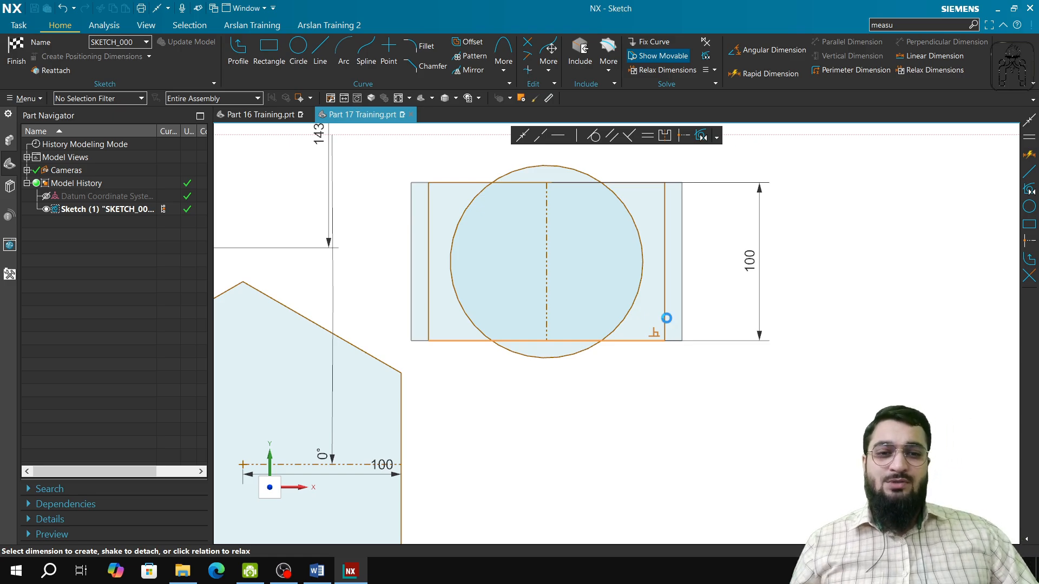
pyautogui.moveTo(666, 318); pyautogui.dragTo(664, 318)
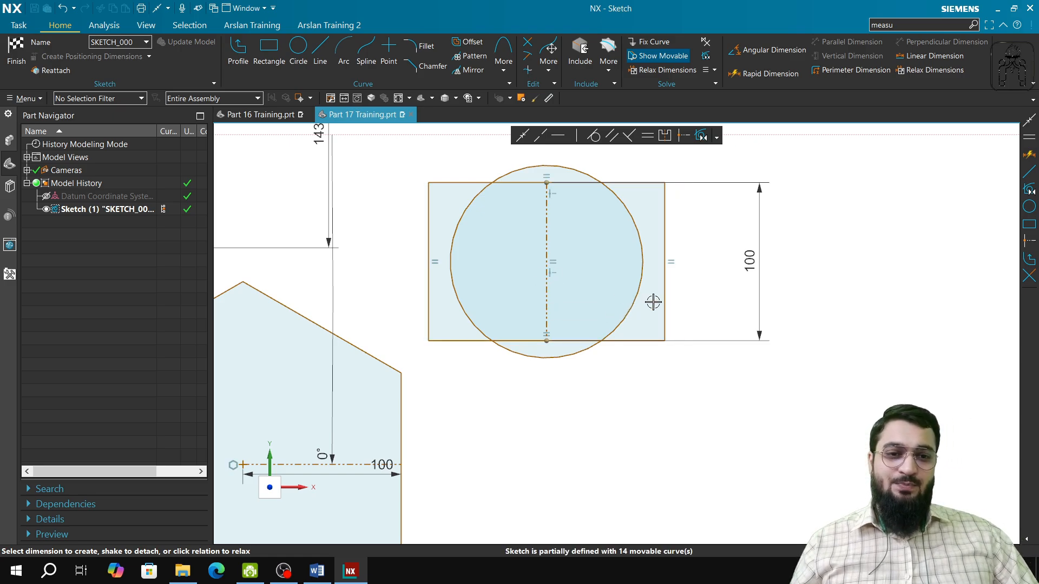
pyautogui.moveTo(649, 307)
pyautogui.mouseDown()
pyautogui.moveTo(647, 274)
pyautogui.moveTo(637, 301)
pyautogui.moveTo(630, 292)
pyautogui.mouseUp()
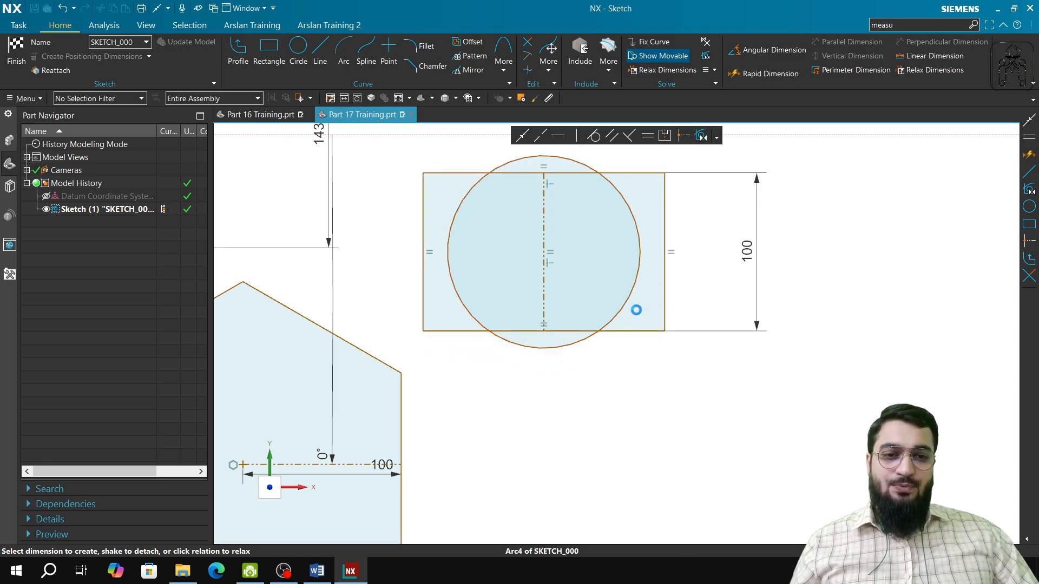
pyautogui.click(639, 275)
pyautogui.moveTo(640, 251); pyautogui.dragTo(704, 284)
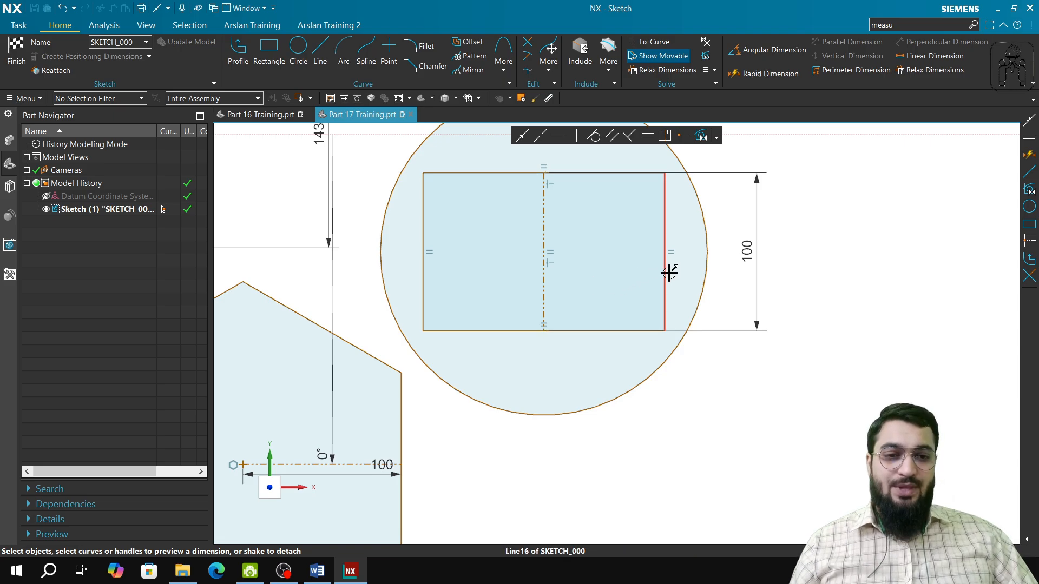
# Step: Dimension the rectangle's top edge and set its width to 200 mm
pyautogui.click(603, 172)
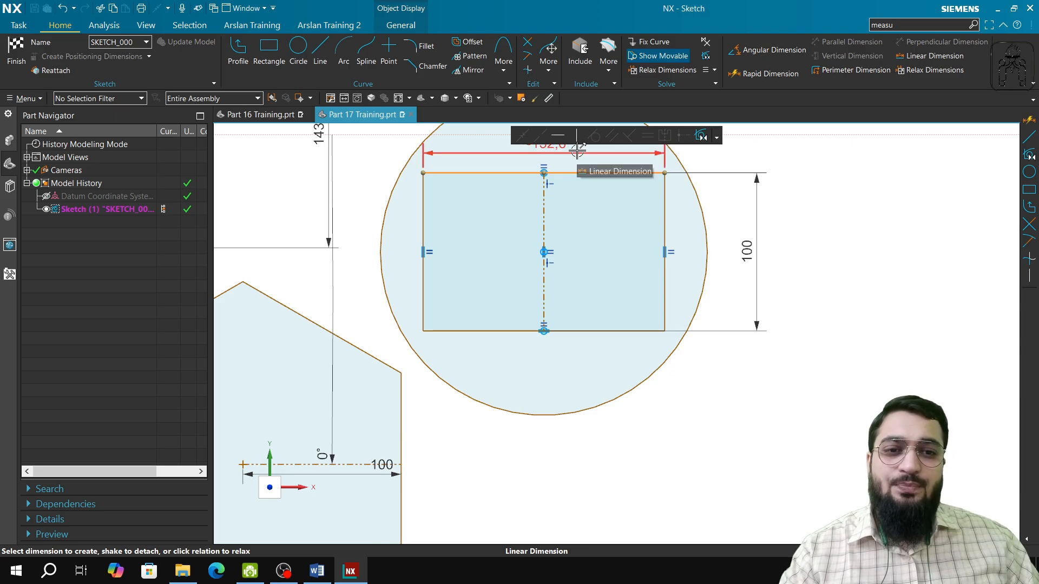
pyautogui.keyDown('shift'); pyautogui.moveTo(896, 235); pyautogui.dragTo(902, 333, button='middle'); pyautogui.keyUp('shift')
pyautogui.press('Escape')
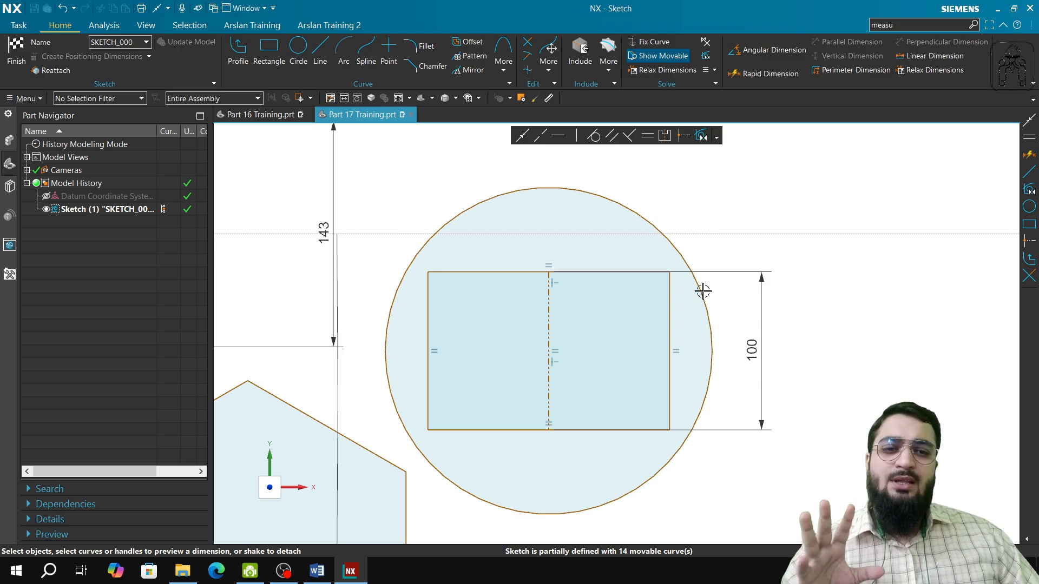
pyautogui.click(643, 272)
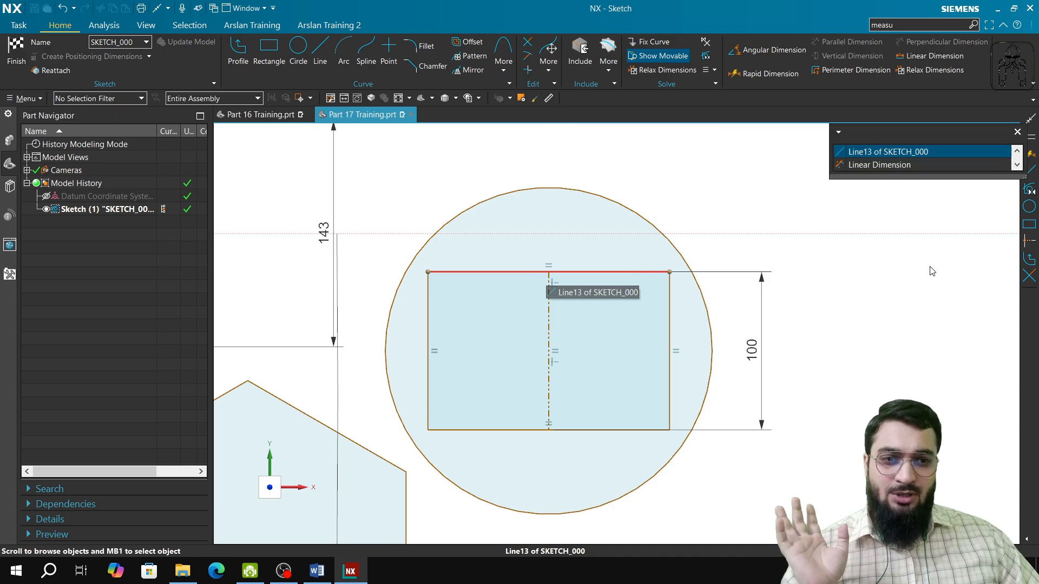
pyautogui.click(898, 152)
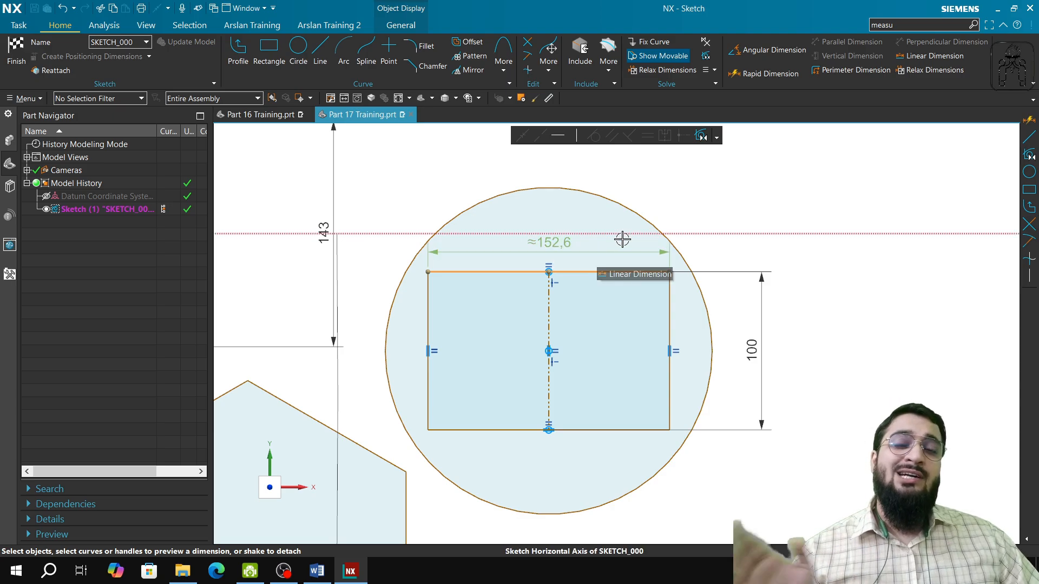
pyautogui.click(560, 245)
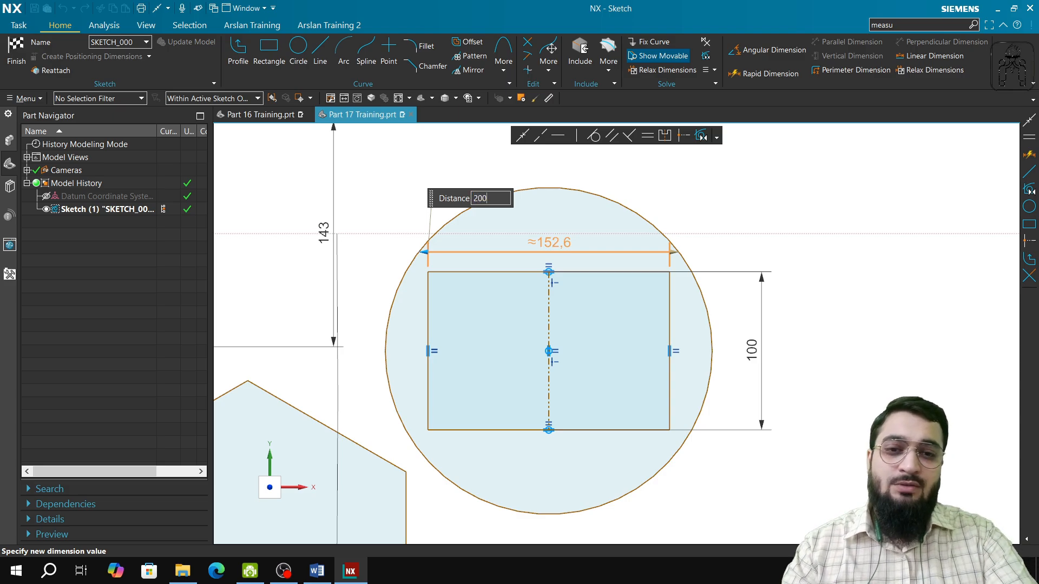
pyautogui.press('Return')
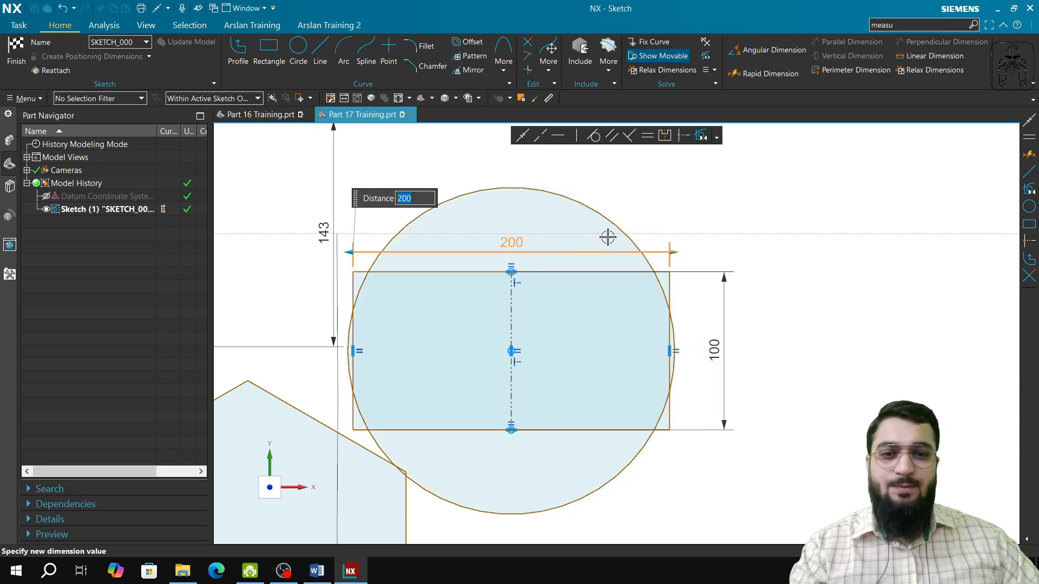
pyautogui.press('Escape')
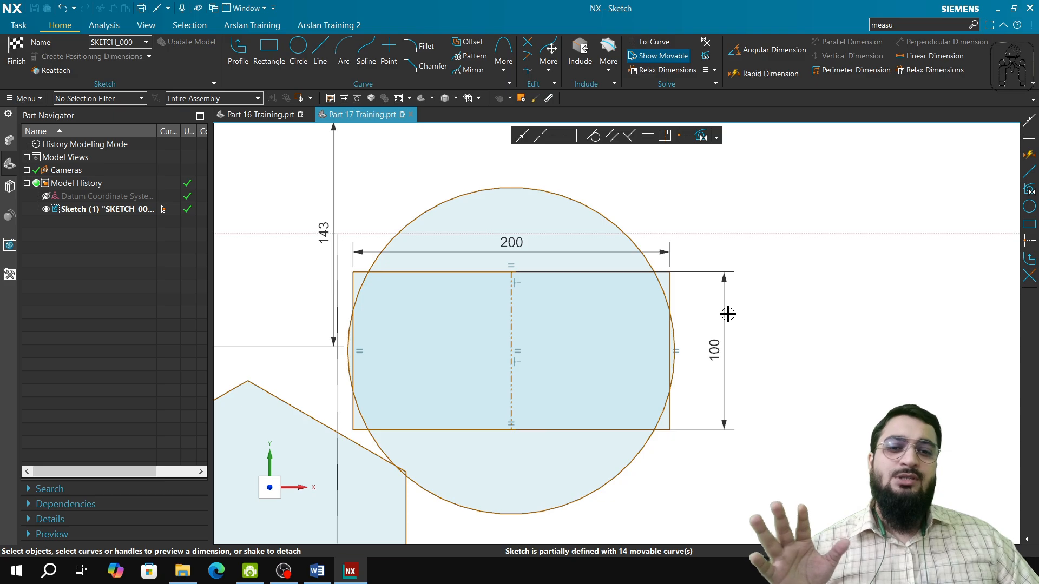
# Step: Try to add a second width dimension above the rectangle with Rapid Dimension
pyautogui.click(592, 272)
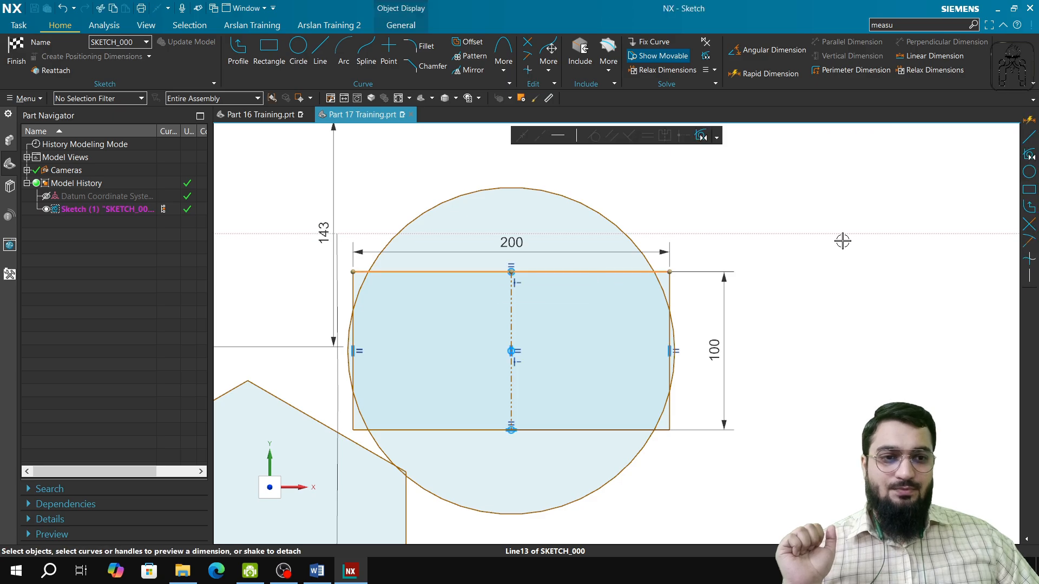
pyautogui.click(770, 74)
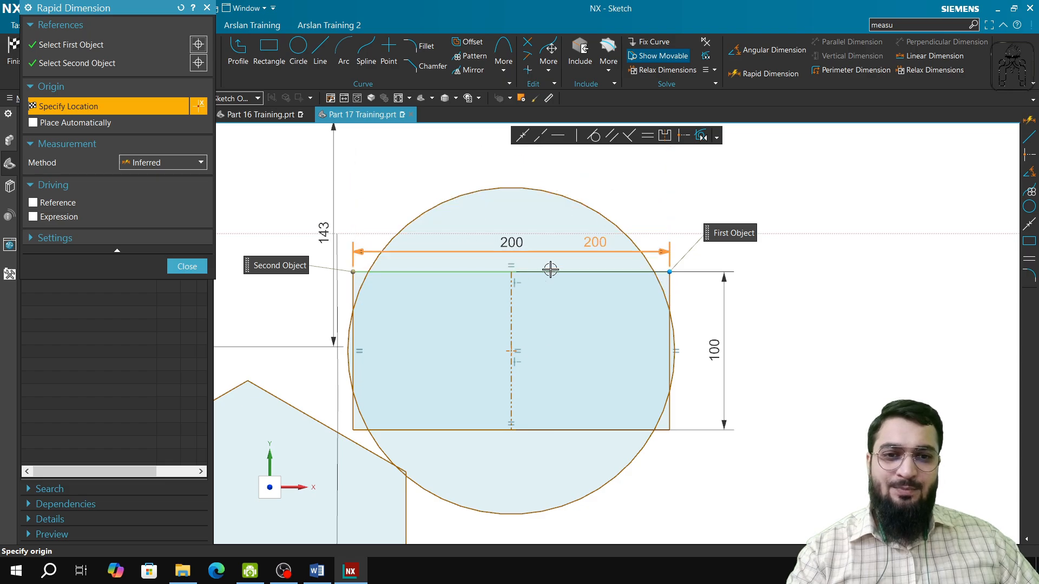
pyautogui.click(578, 174)
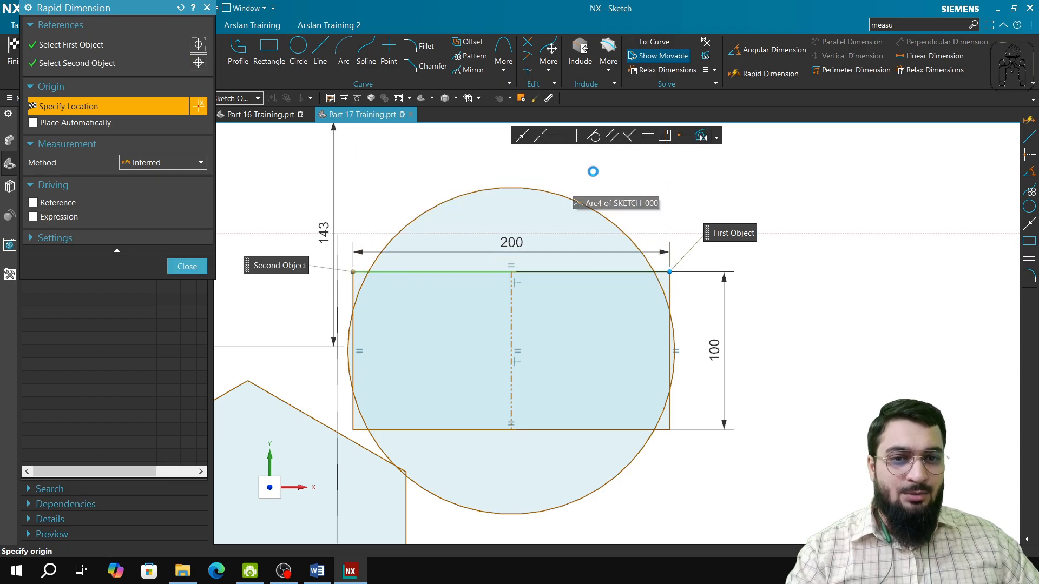
pyautogui.press('Escape')
# Step: Try to add a second width dimension between the rectangle's two upper corners with Linear Dimension
pyautogui.click(917, 60)
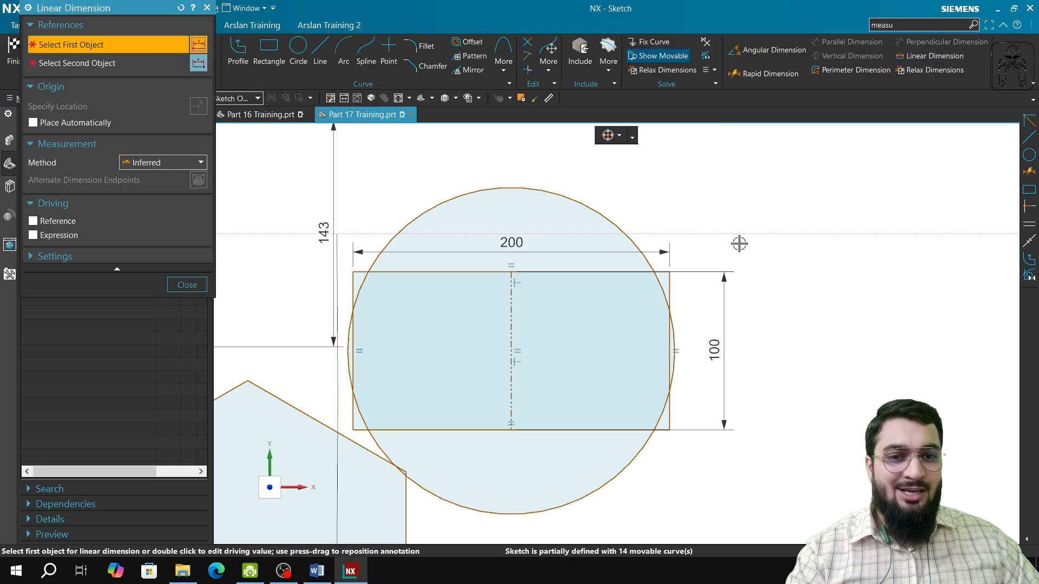
pyautogui.click(670, 271)
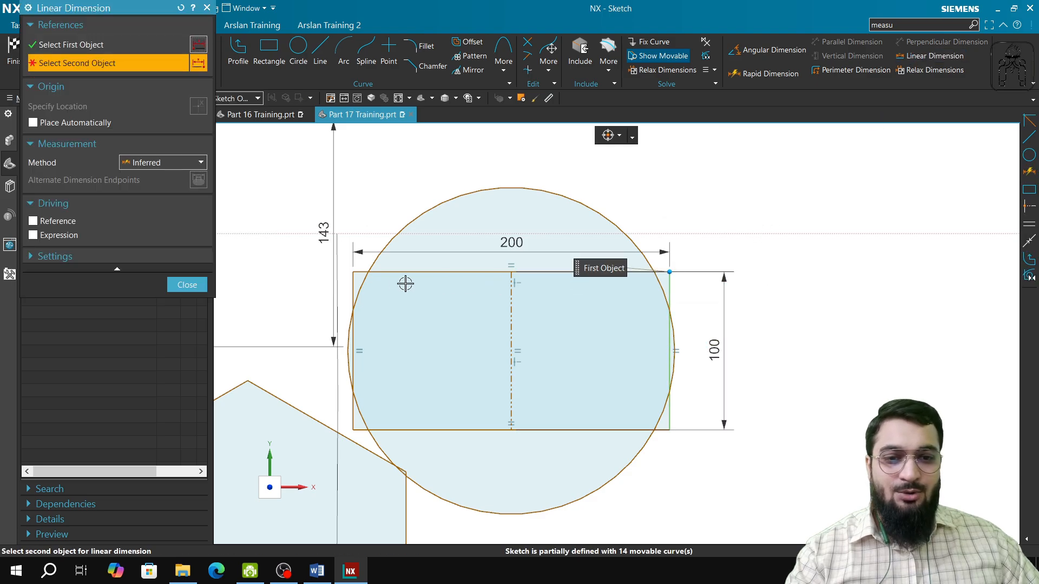
pyautogui.click(352, 272)
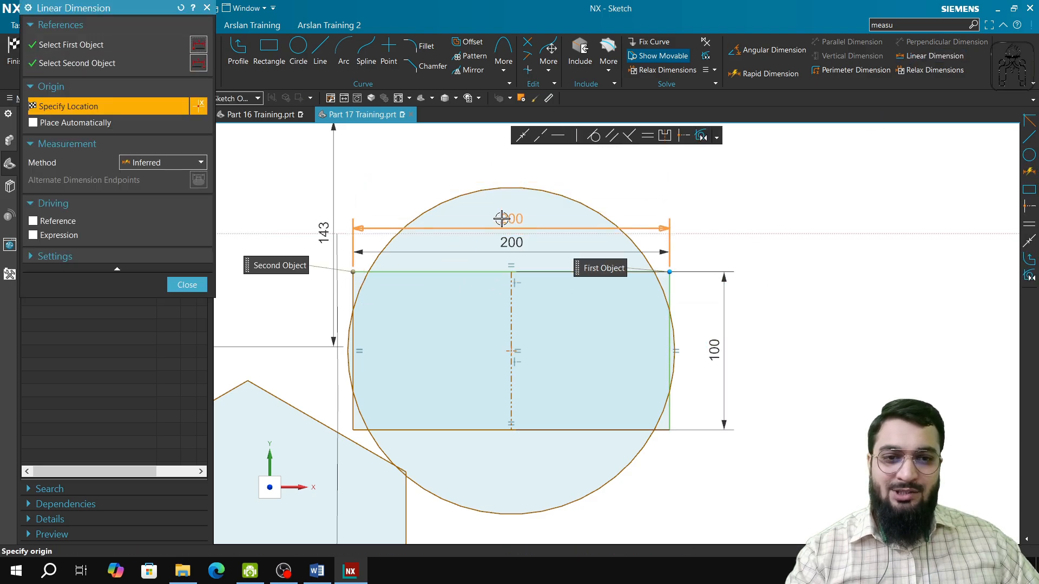
pyautogui.click(513, 179)
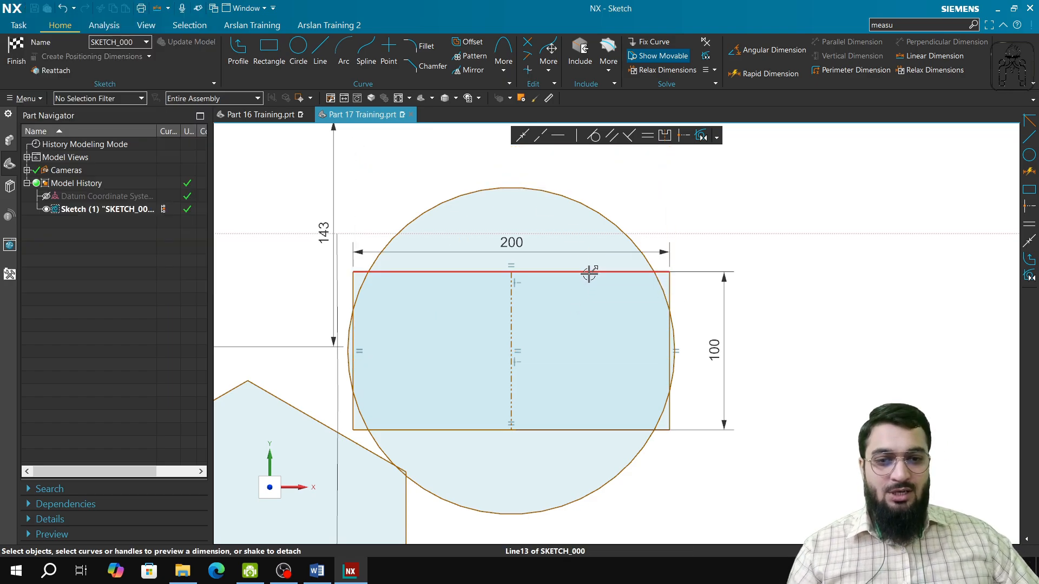
# Step: Move the rectangle and circle away from the hexagon, and make the circle tangent to the rectangle's top edge
pyautogui.moveTo(591, 272); pyautogui.dragTo(687, 261)
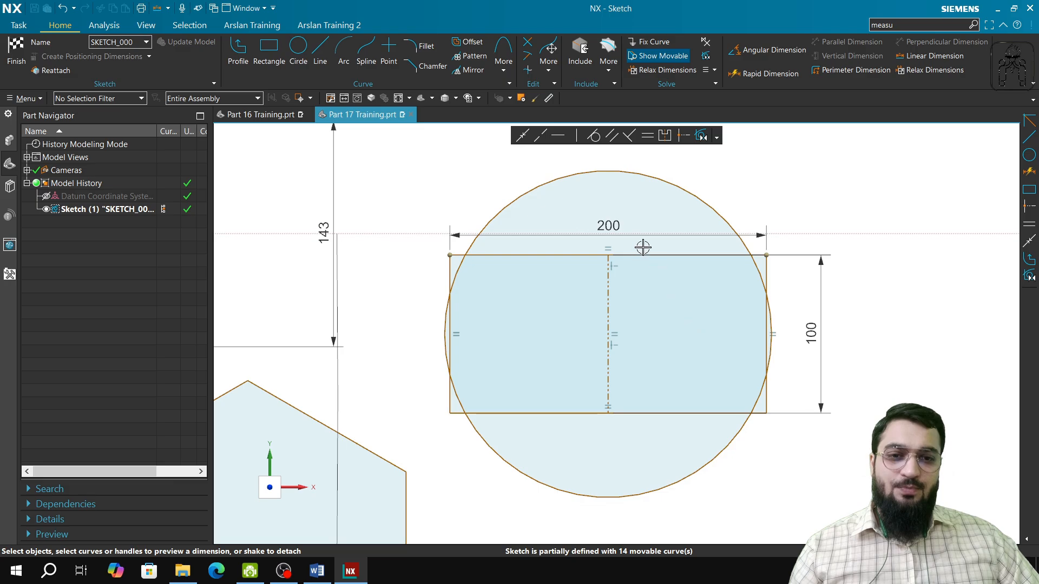
pyautogui.click(639, 170)
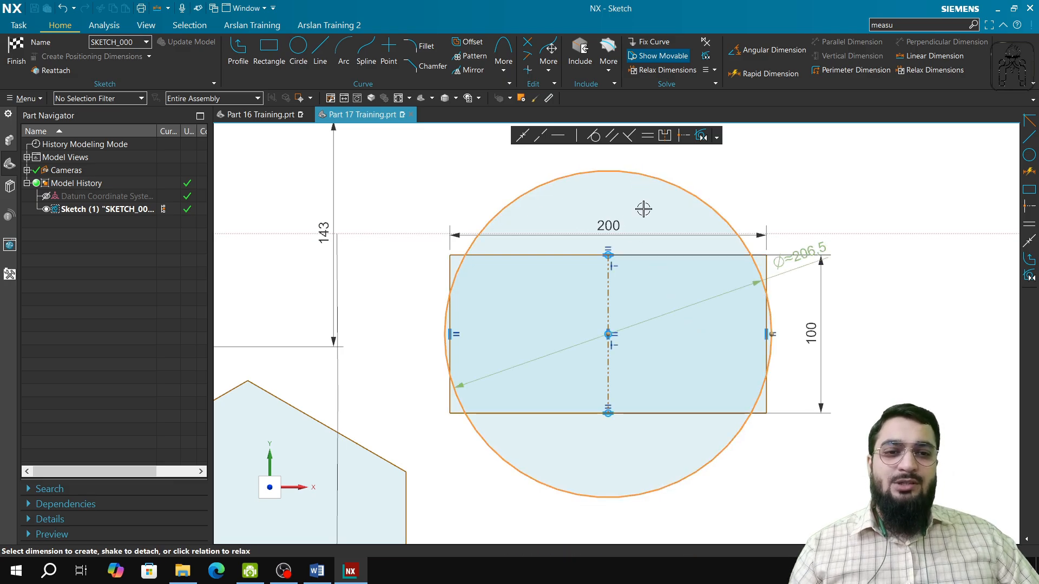
pyautogui.click(638, 254)
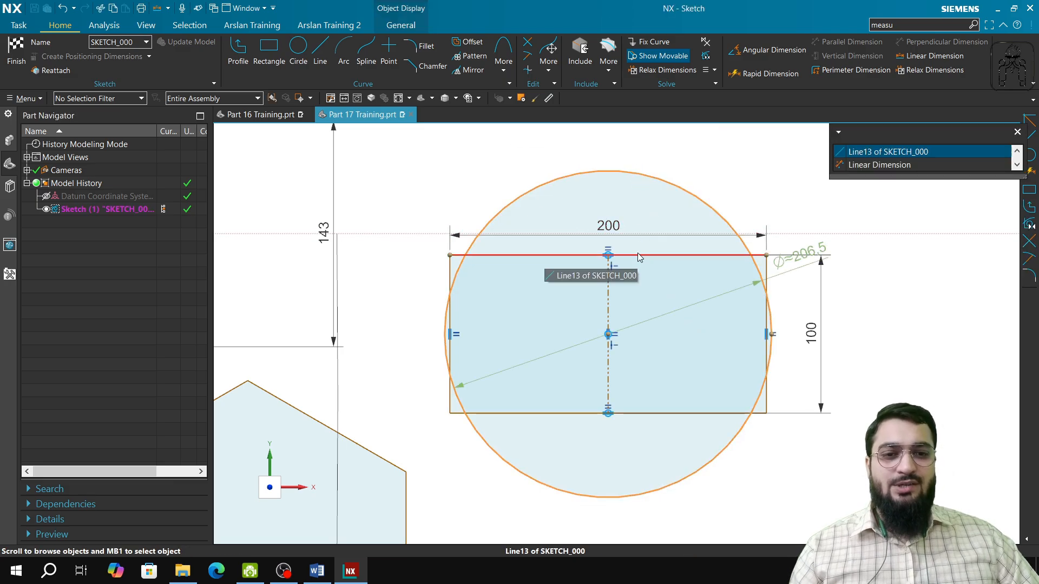
pyautogui.click(914, 153)
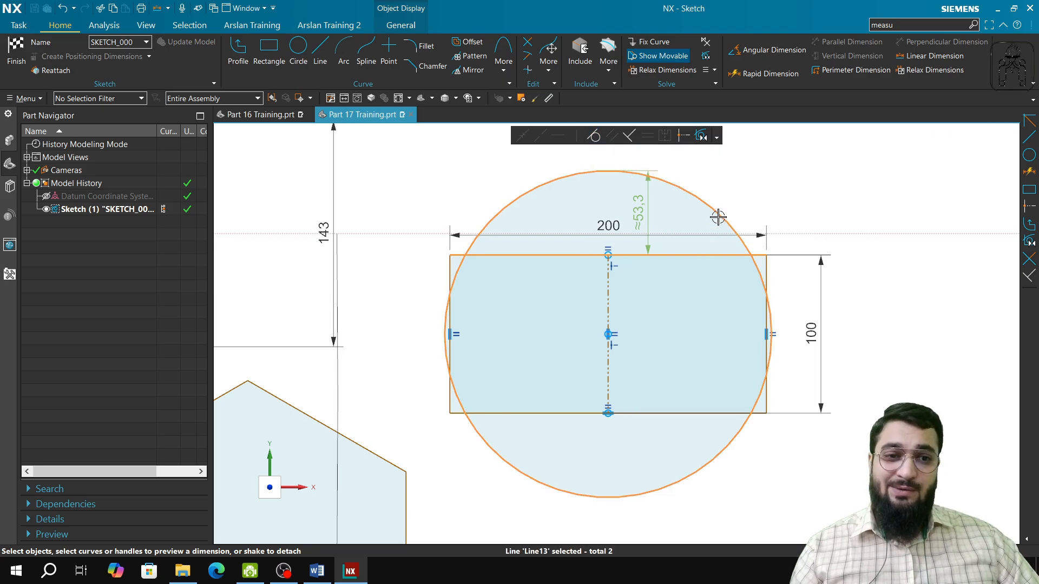
pyautogui.click(675, 255)
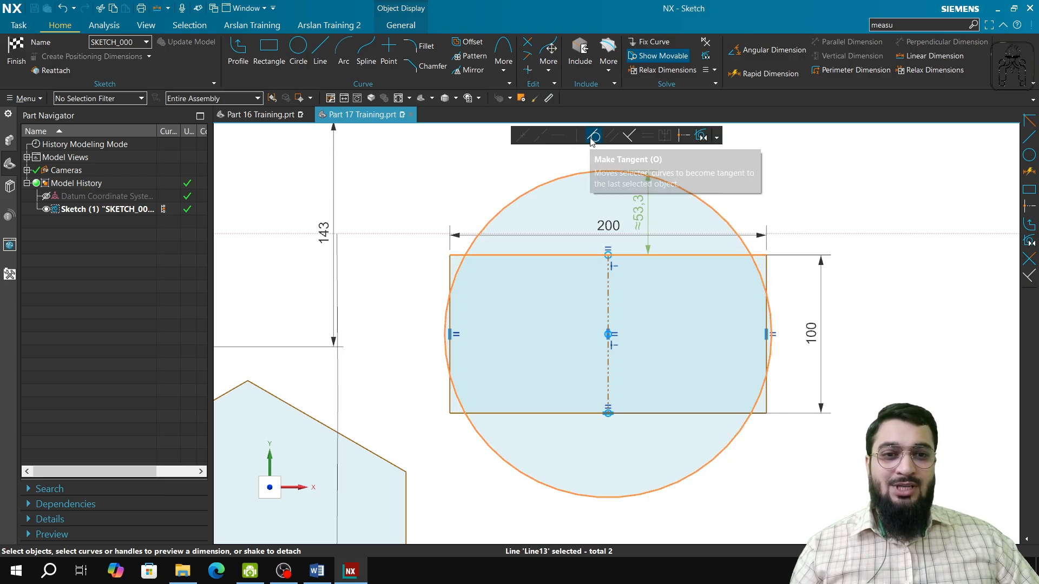
pyautogui.click(590, 140)
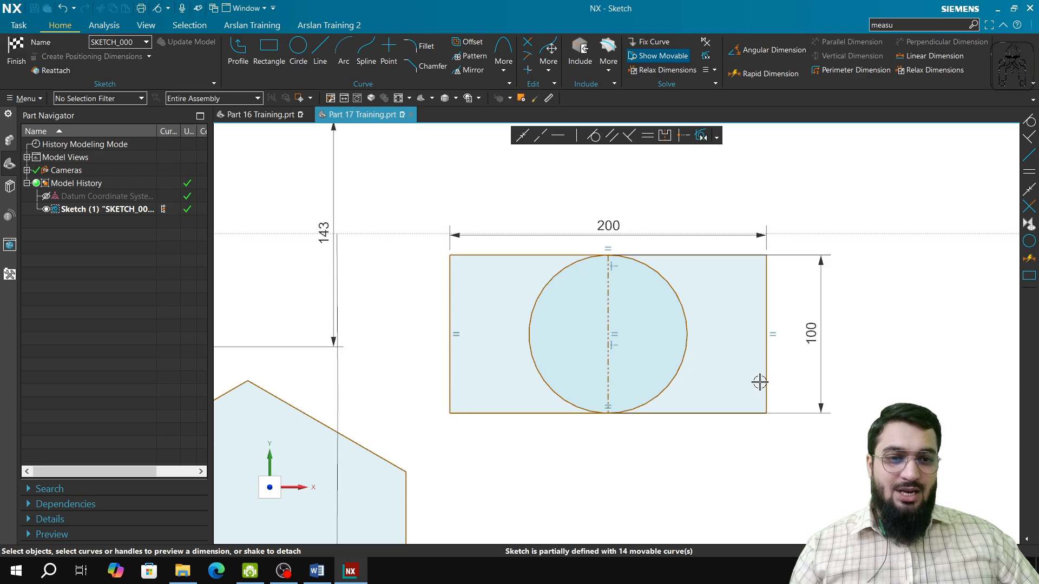
# Step: Delete the rectangle's 100 mm height dimension and shift the rectangle with its tangent circle by the right and bottom edges
pyautogui.moveTo(768, 386)
pyautogui.mouseDown()
pyautogui.moveTo(705, 384)
pyautogui.moveTo(811, 371)
pyautogui.moveTo(725, 385)
pyautogui.moveTo(822, 383)
pyautogui.moveTo(745, 378)
pyautogui.moveTo(737, 395)
pyautogui.moveTo(757, 387)
pyautogui.mouseUp()
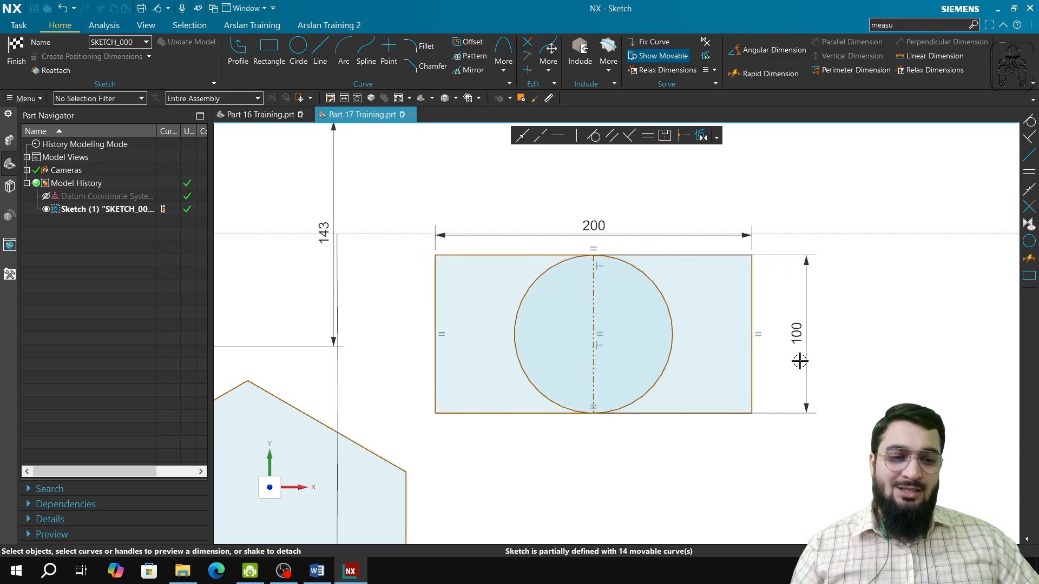
pyautogui.press('Delete')
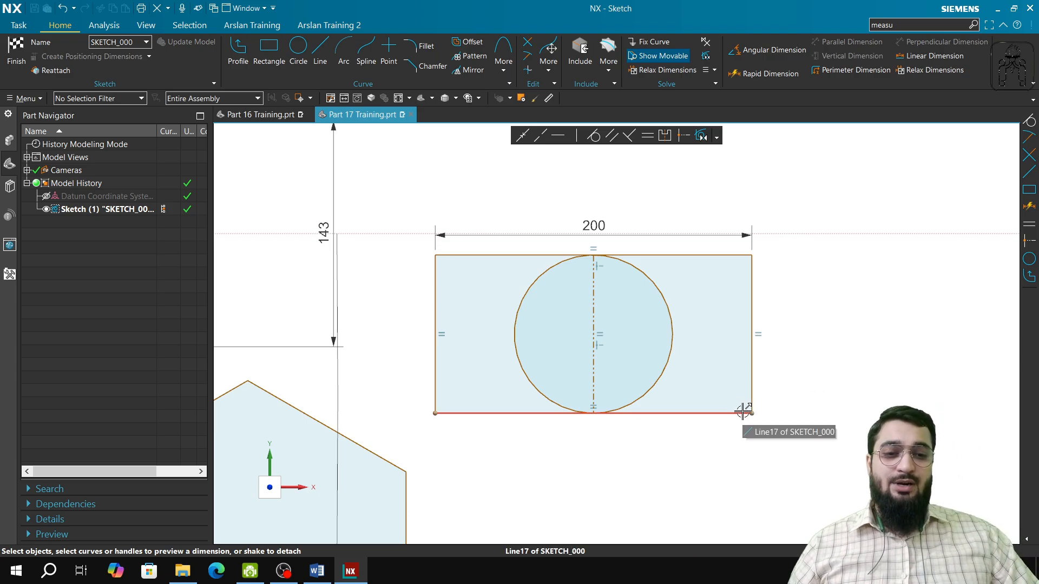
pyautogui.moveTo(742, 413)
pyautogui.mouseDown()
pyautogui.moveTo(737, 461)
pyautogui.moveTo(740, 372)
pyautogui.mouseUp()
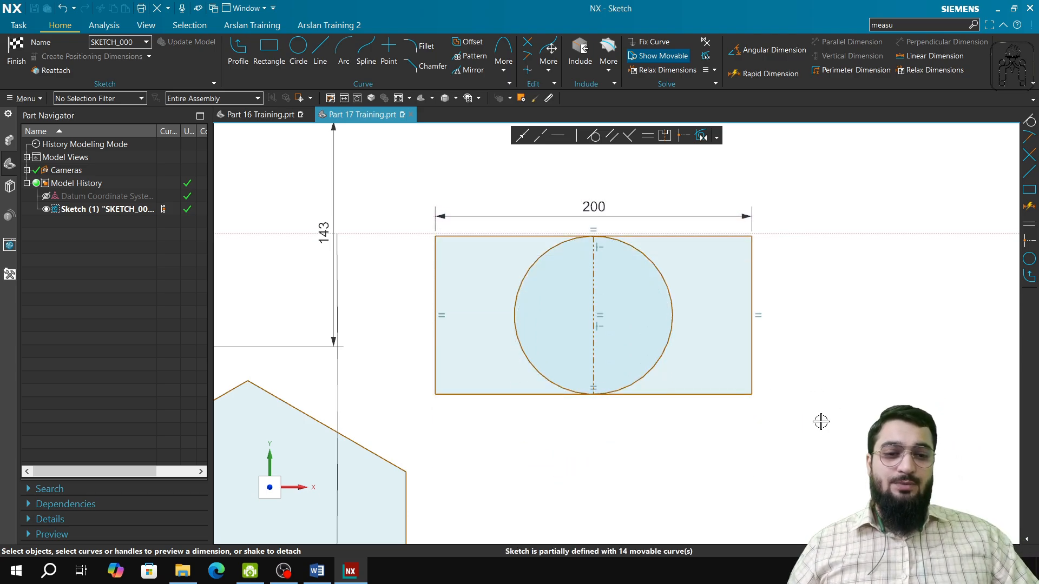
pyautogui.click(751, 387)
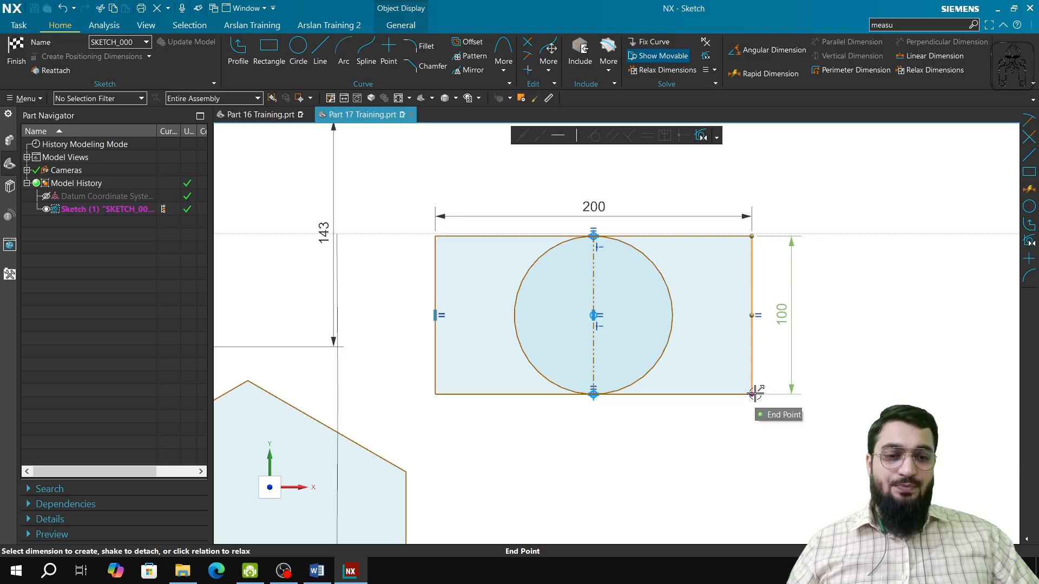
pyautogui.moveTo(750, 410); pyautogui.dragTo(753, 357)
pyautogui.click(746, 392)
pyautogui.click(747, 392)
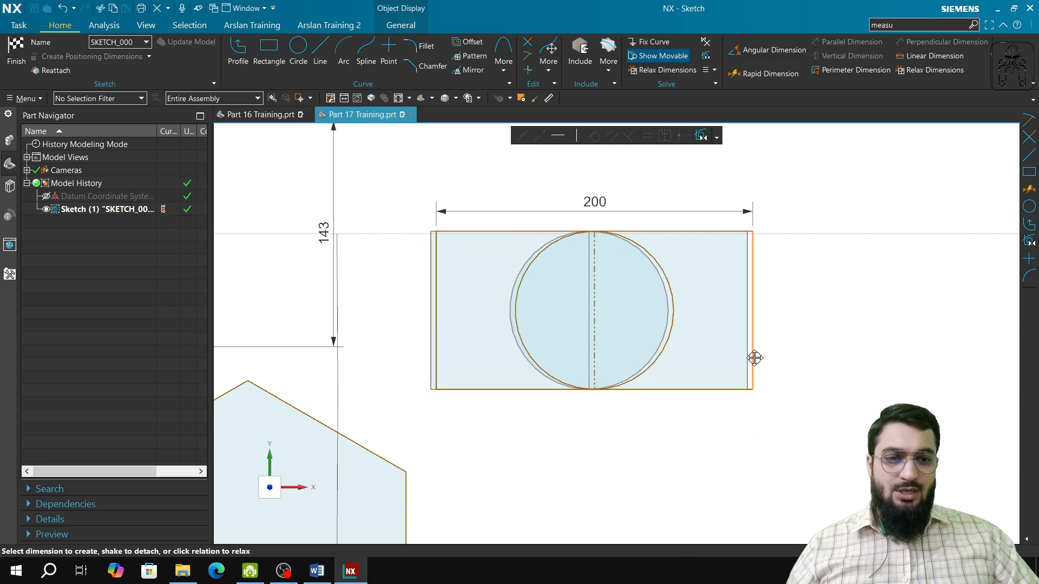
# Step: Delete the 200 mm width dimension, then narrow the rectangle by its right edge and move it downward with the circle
pyautogui.click(696, 211)
pyautogui.click(763, 345)
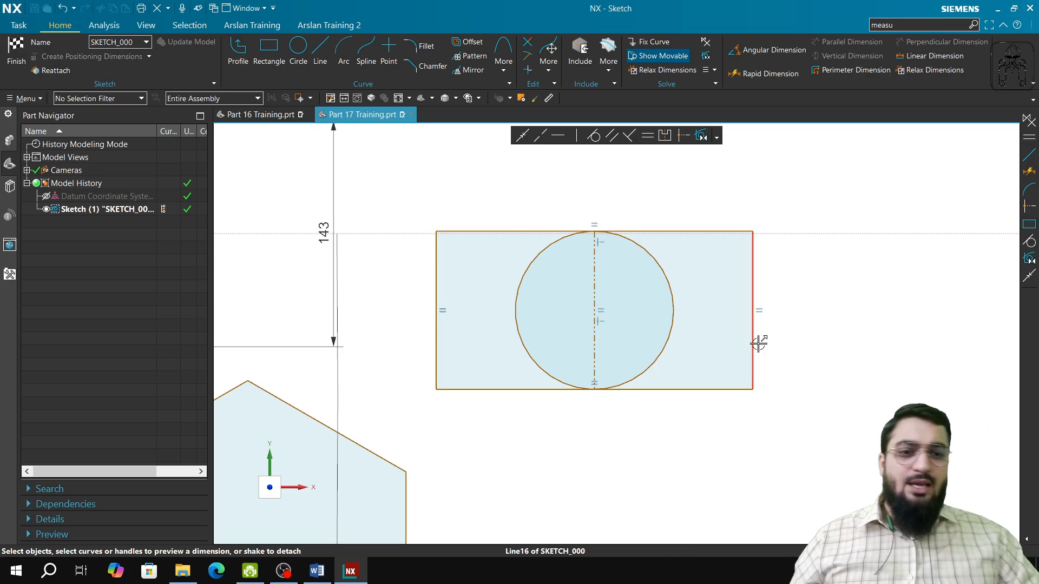
pyautogui.moveTo(754, 343); pyautogui.dragTo(722, 317)
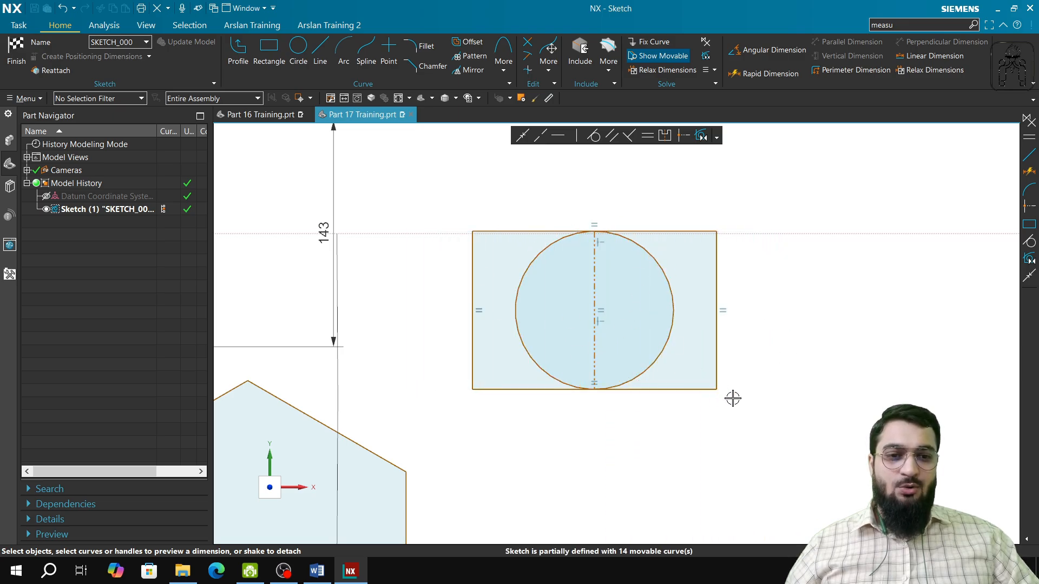
pyautogui.moveTo(709, 387); pyautogui.dragTo(701, 421)
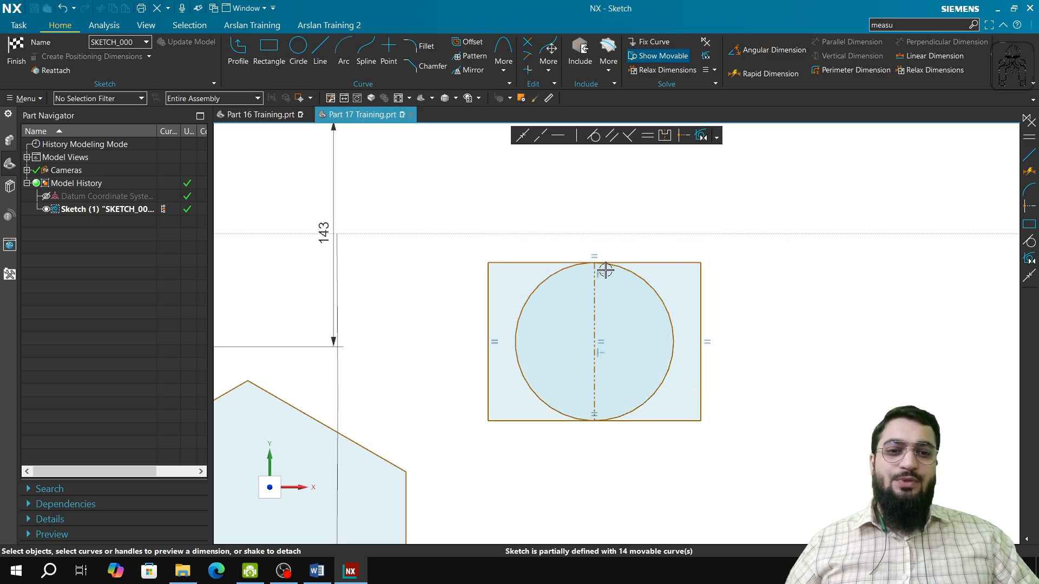
# Step: Move the circle toward the hexagon in two shifts so the centred rectangle widens from its fixed right edge
pyautogui.moveTo(621, 267); pyautogui.dragTo(589, 268)
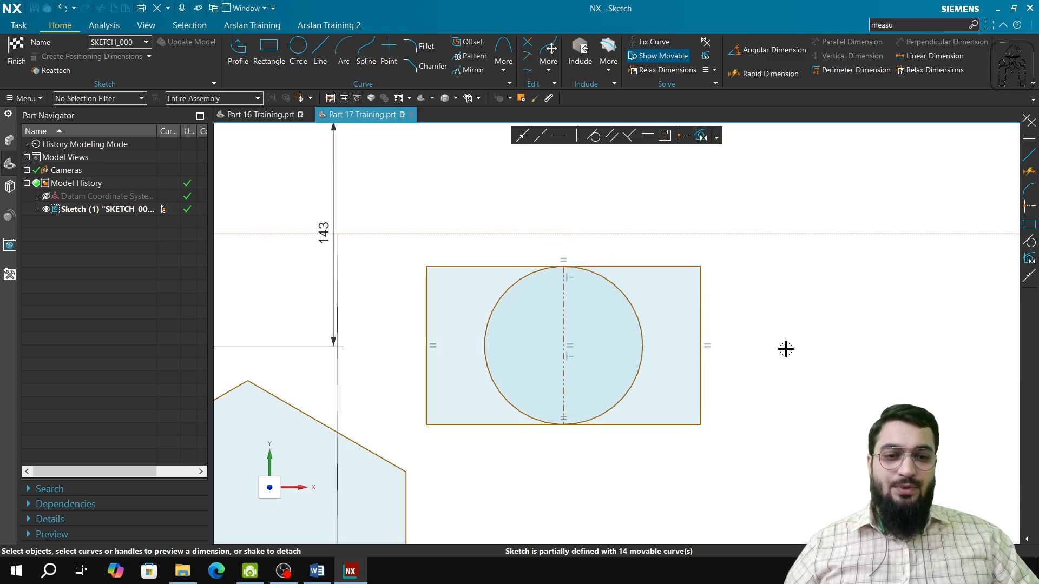
pyautogui.click(637, 301)
pyautogui.moveTo(629, 300)
pyautogui.mouseDown()
pyautogui.moveTo(660, 259)
pyautogui.moveTo(612, 301)
pyautogui.mouseUp()
pyautogui.click(806, 396)
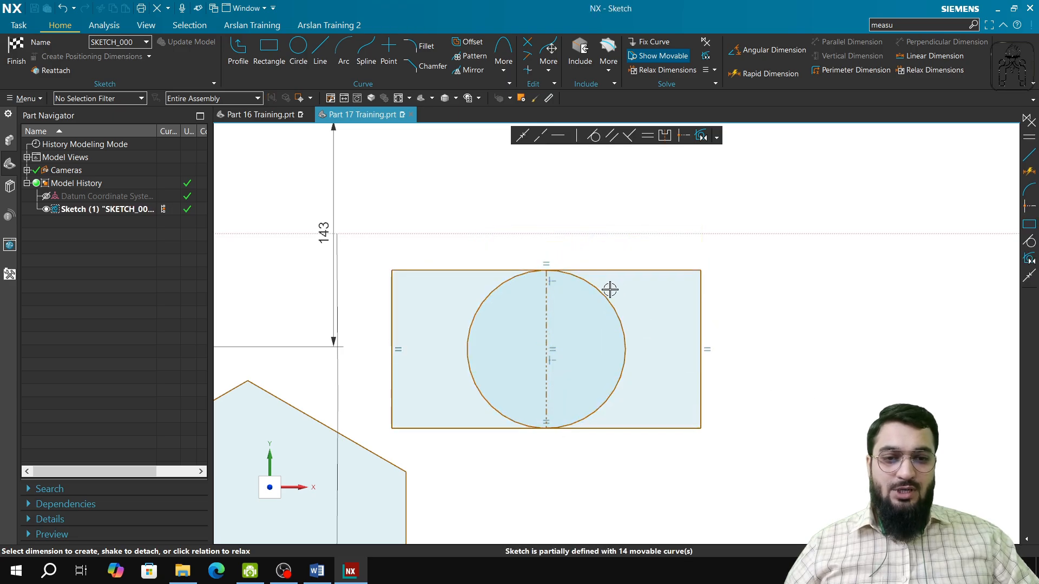
# Step: Enlarge the circle by its right quadrant until it extends past both vertical sides of the rectangle
pyautogui.click(626, 346)
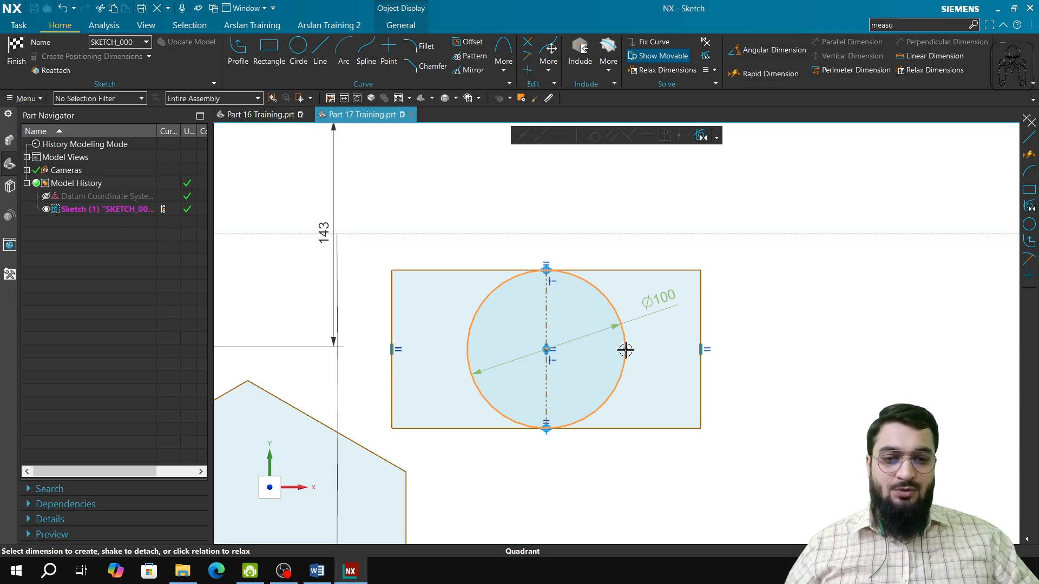
pyautogui.moveTo(625, 351)
pyautogui.mouseDown()
pyautogui.moveTo(753, 360)
pyautogui.moveTo(605, 337)
pyautogui.moveTo(770, 348)
pyautogui.moveTo(551, 336)
pyautogui.moveTo(750, 340)
pyautogui.moveTo(691, 336)
pyautogui.moveTo(603, 338)
pyautogui.moveTo(783, 352)
pyautogui.moveTo(609, 346)
pyautogui.moveTo(725, 343)
pyautogui.moveTo(616, 347)
pyautogui.moveTo(698, 357)
pyautogui.moveTo(624, 350)
pyautogui.moveTo(719, 343)
pyautogui.moveTo(587, 338)
pyautogui.moveTo(751, 331)
pyautogui.moveTo(554, 338)
pyautogui.moveTo(748, 339)
pyautogui.moveTo(738, 341)
pyautogui.mouseUp()
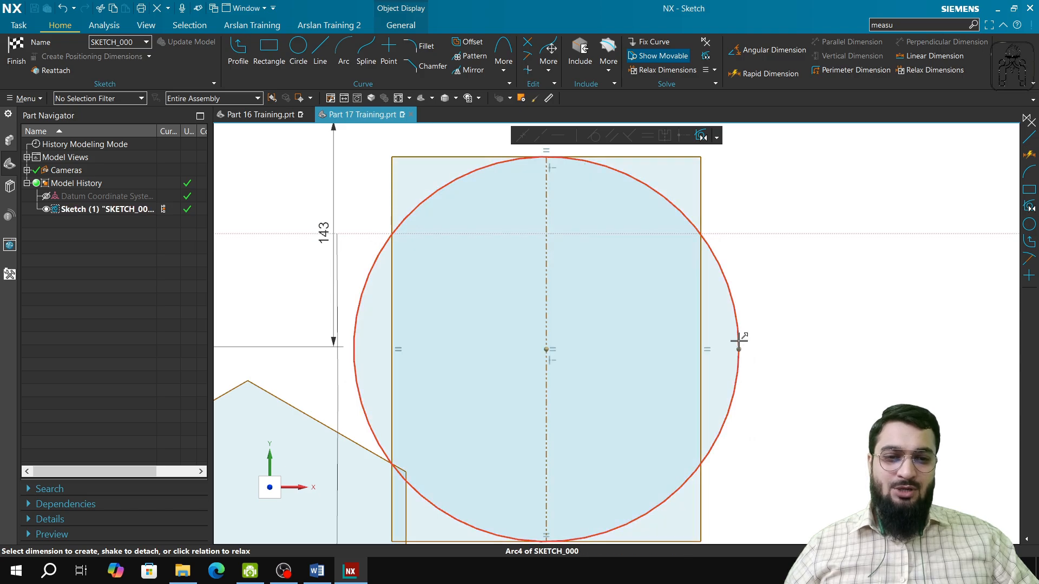
pyautogui.scroll(-1, 662, 341)
pyautogui.scroll(-2, 662, 340)
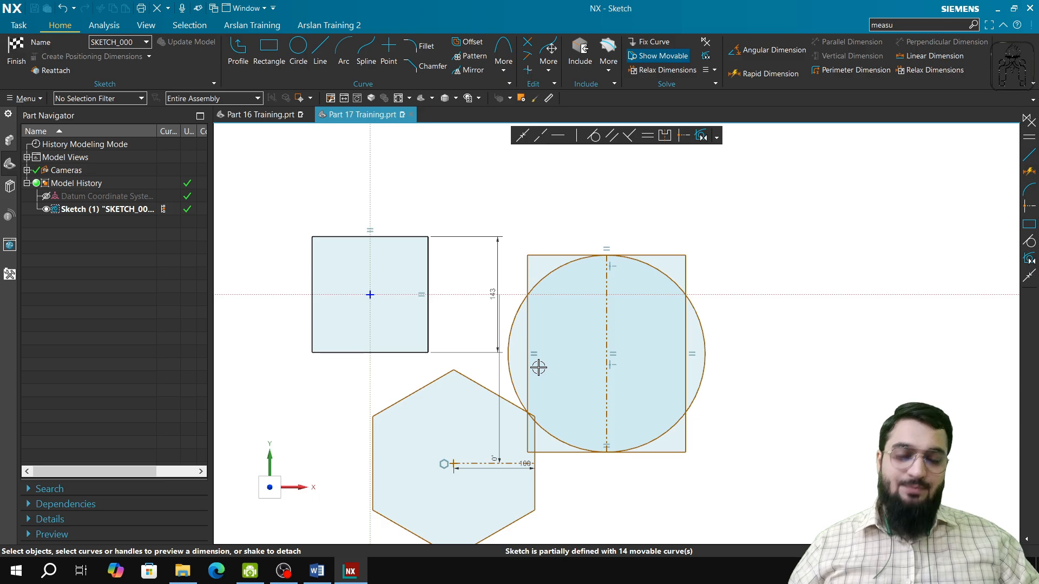
# Step: Switch to the Word syllabus to review the Part 17 Geometric Constraints topics, and return to the NX sketch
pyautogui.click(323, 571)
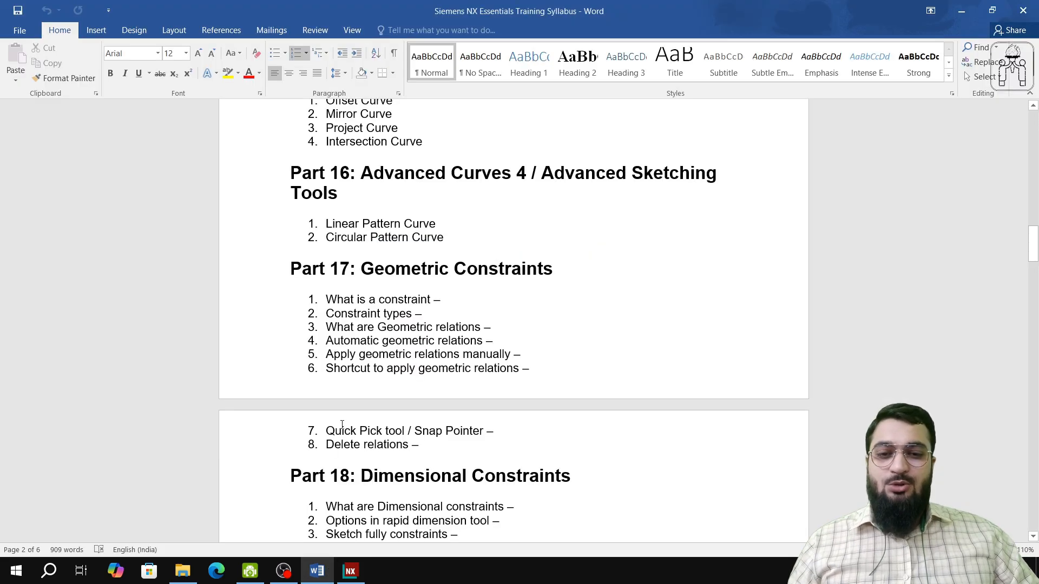
pyautogui.click(350, 571)
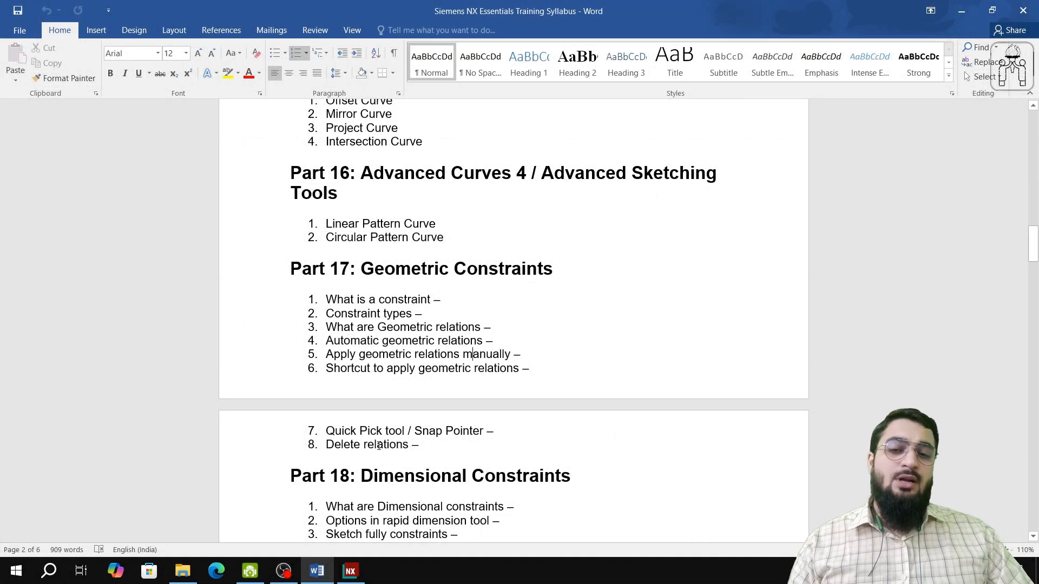
pyautogui.click(351, 572)
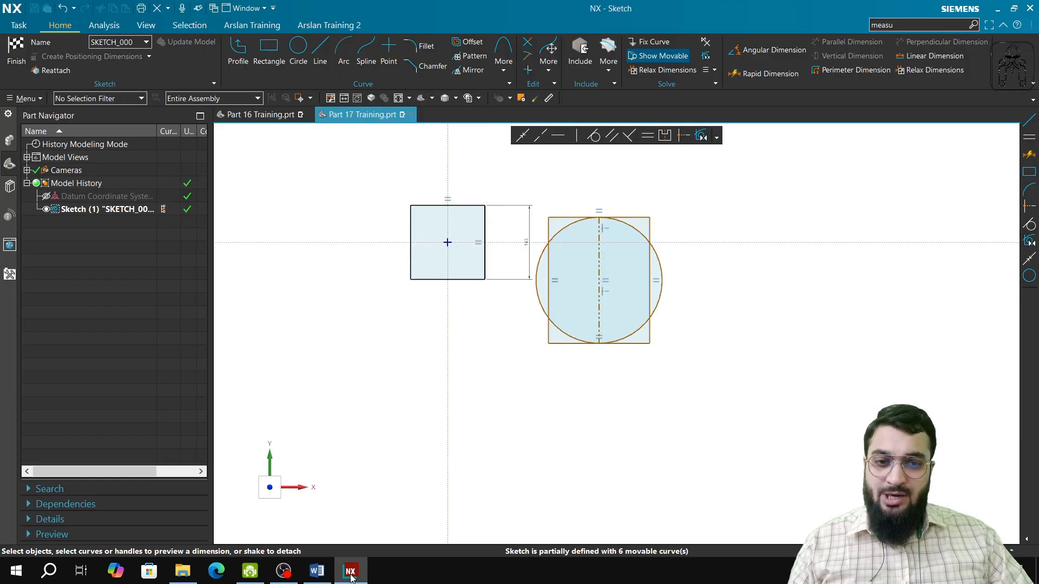
# Step: Draw a tilted six-sided polygon below the square, sized by an inscribed radius of about 110 mm
pyautogui.click(514, 71)
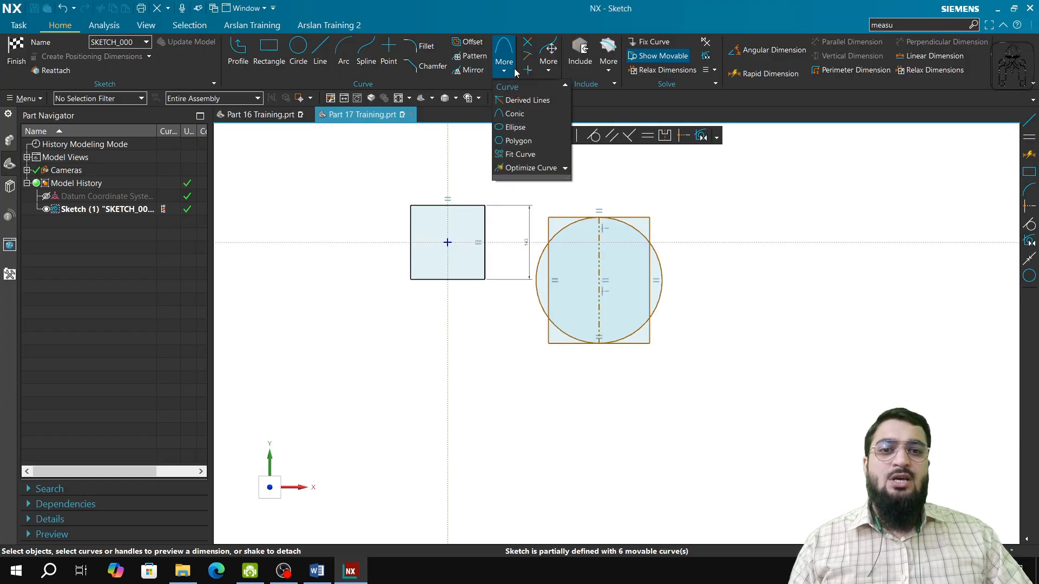
pyautogui.click(537, 141)
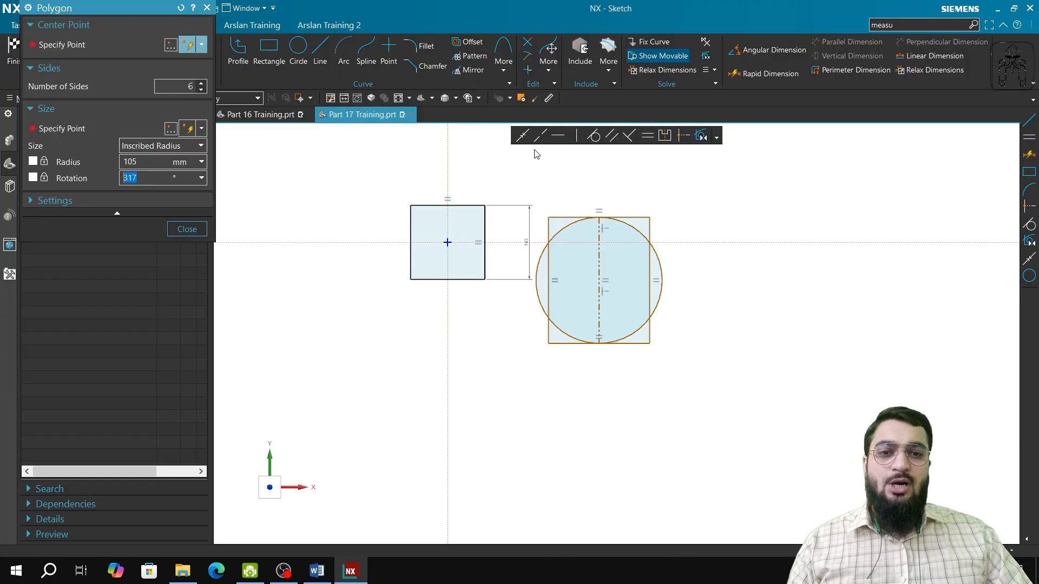
pyautogui.click(478, 385)
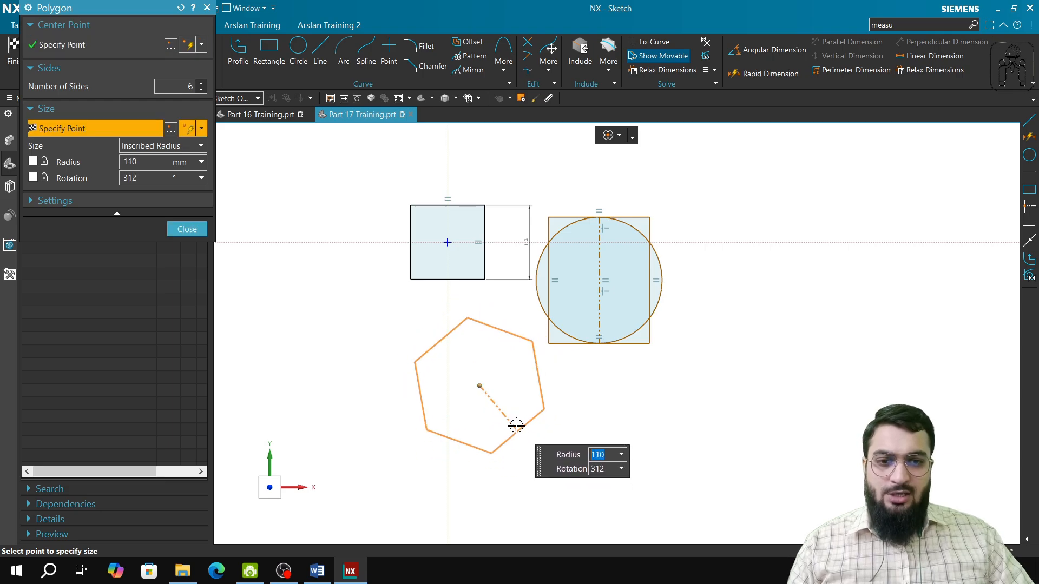
pyautogui.click(514, 424)
pyautogui.click(206, 7)
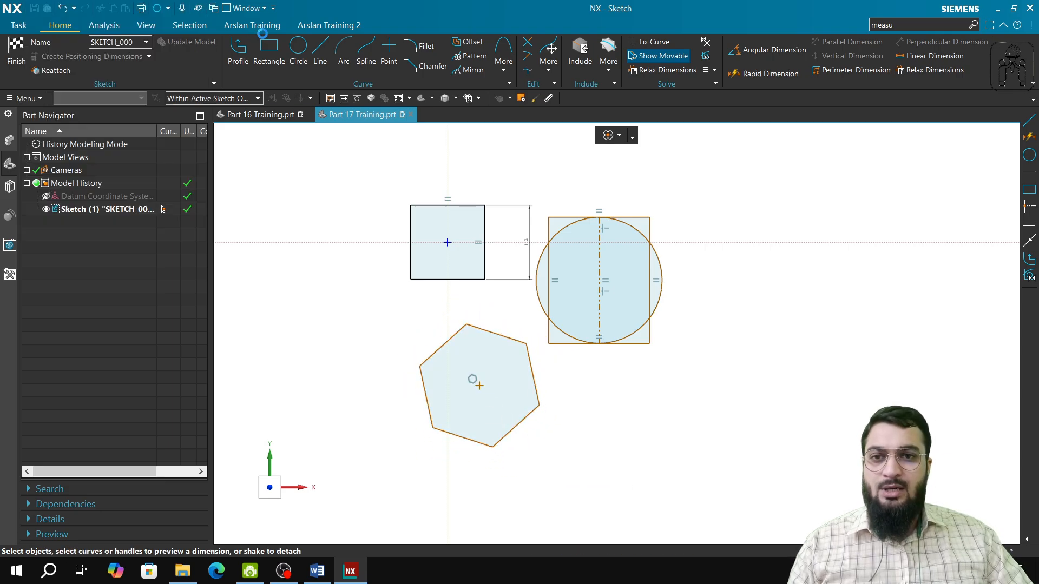
# Step: Draw a slanted line about 340 mm long at about 252° to the lower right of the circle
pyautogui.click(320, 52)
pyautogui.click(737, 326)
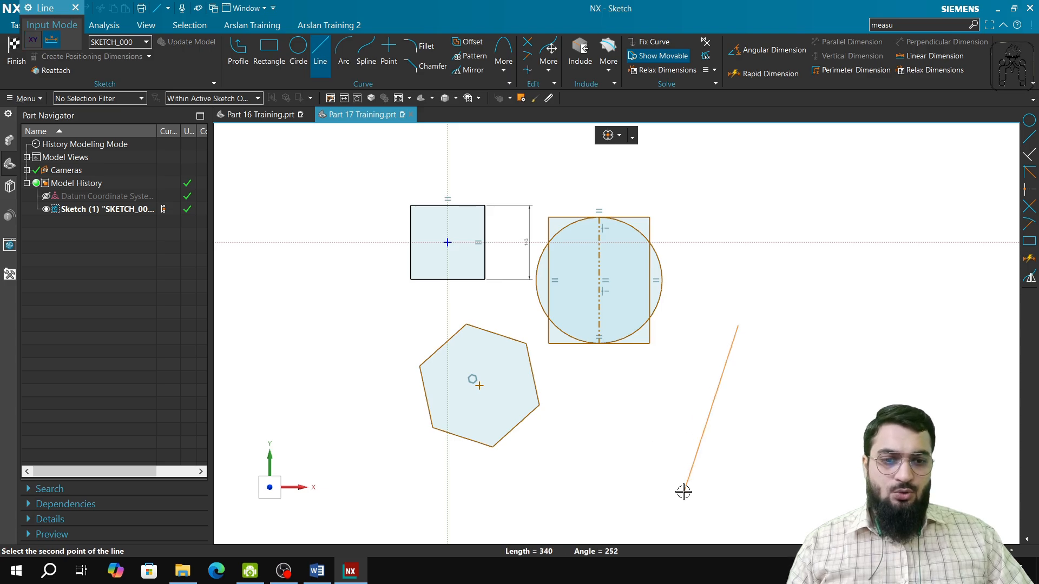
pyautogui.click(683, 492)
pyautogui.press('Escape')
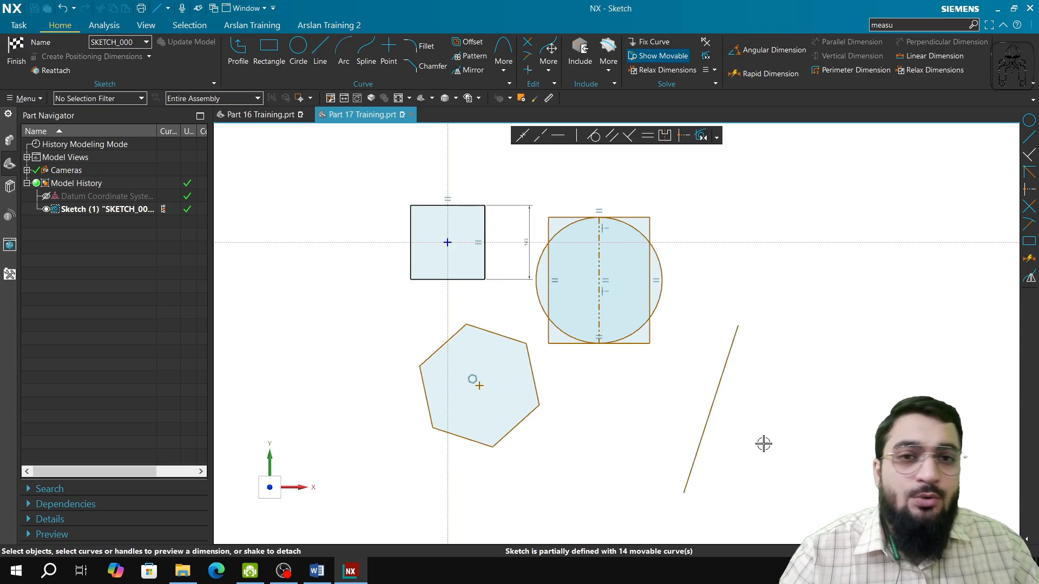
# Step: Make the hexagon's upper-left edge parallel to the slanted line, and enlarge and rotate the hexagon by its right corner
pyautogui.scroll(2, 731, 443)
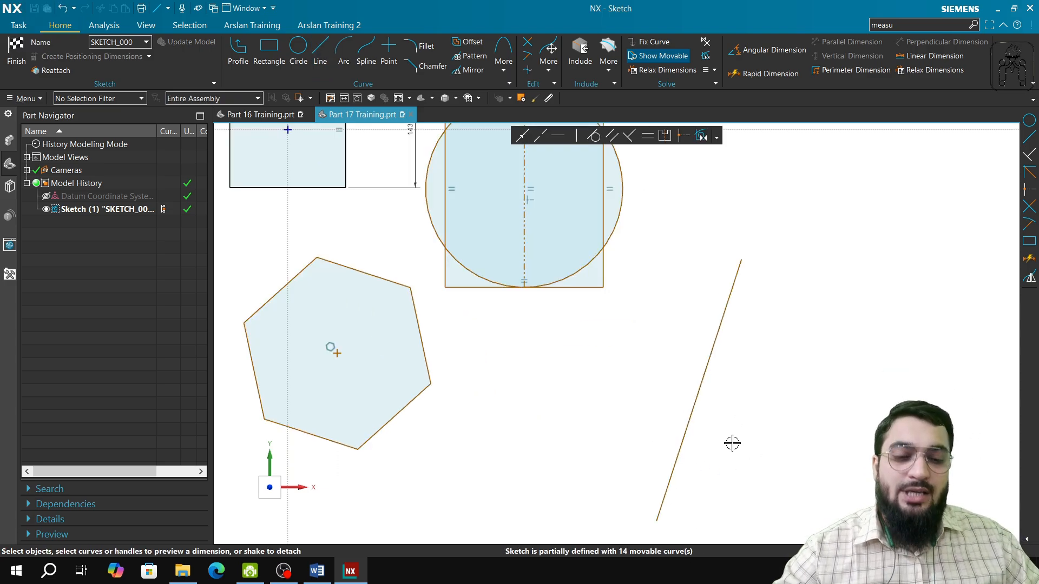
pyautogui.keyDown('shift'); pyautogui.moveTo(723, 433); pyautogui.dragTo(774, 395, button='middle'); pyautogui.keyUp('shift')
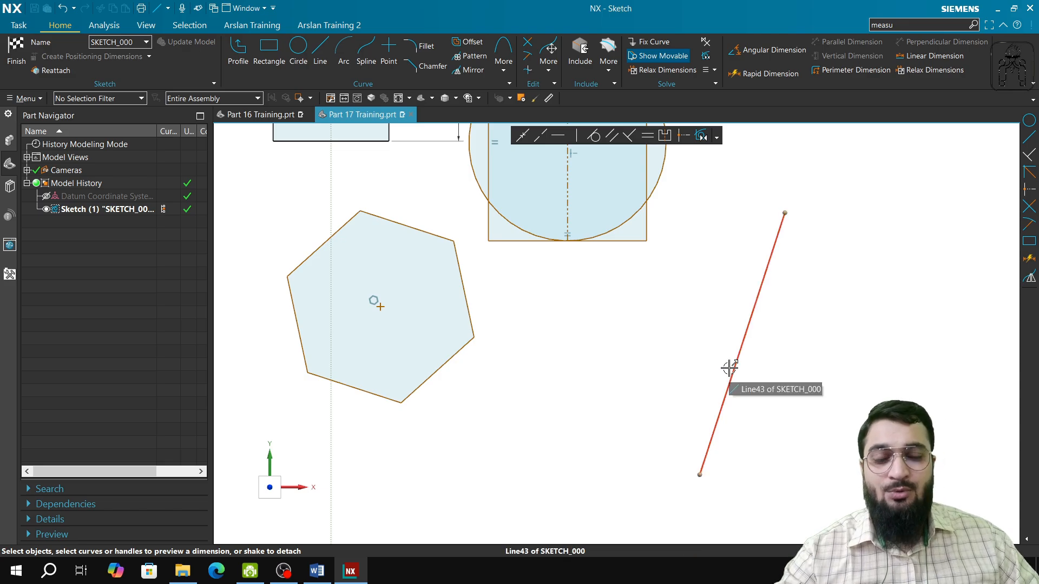
pyautogui.click(320, 249)
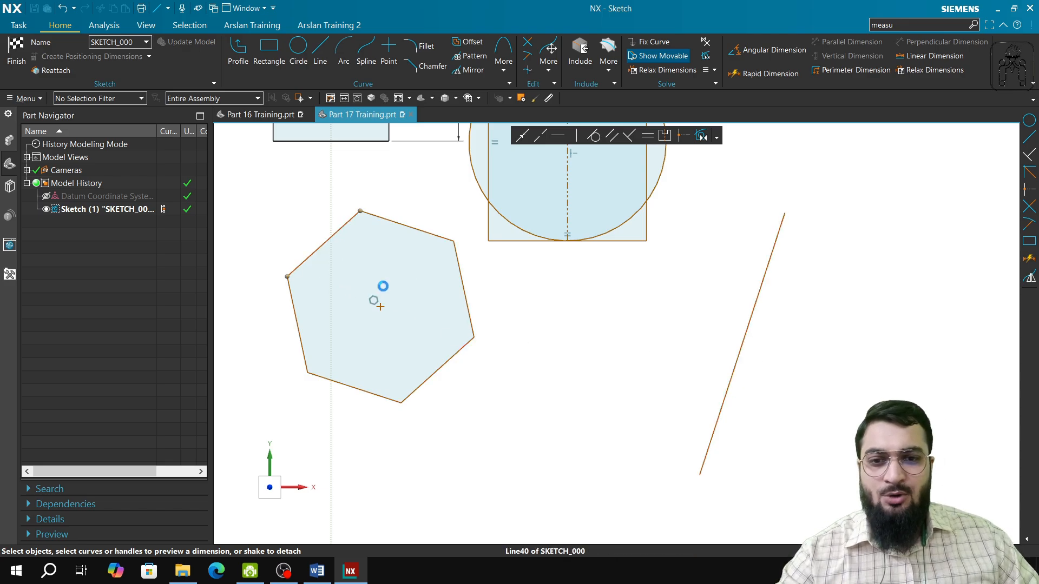
pyautogui.click(730, 388)
pyautogui.click(612, 136)
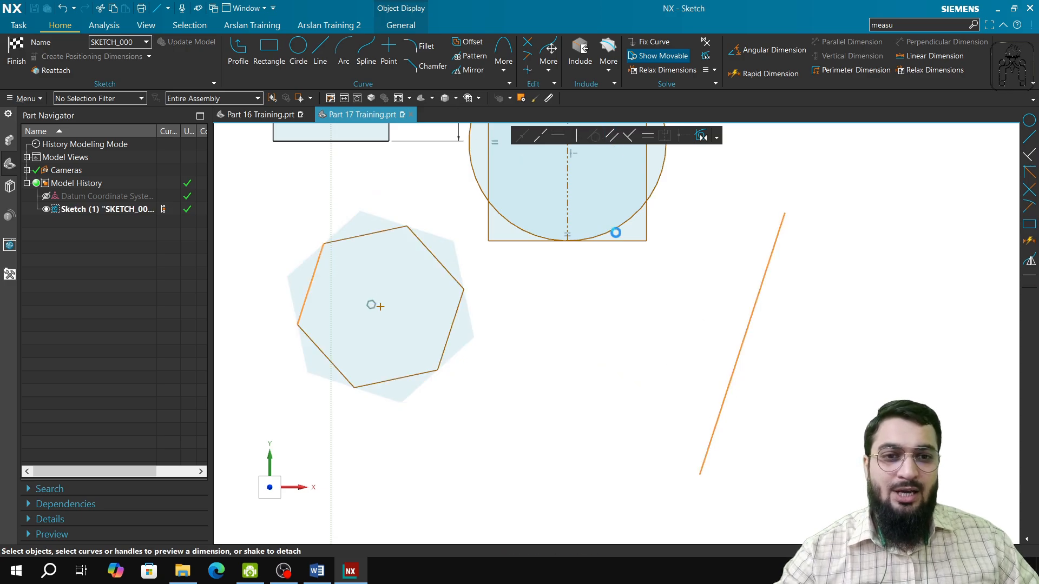
pyautogui.click(423, 244)
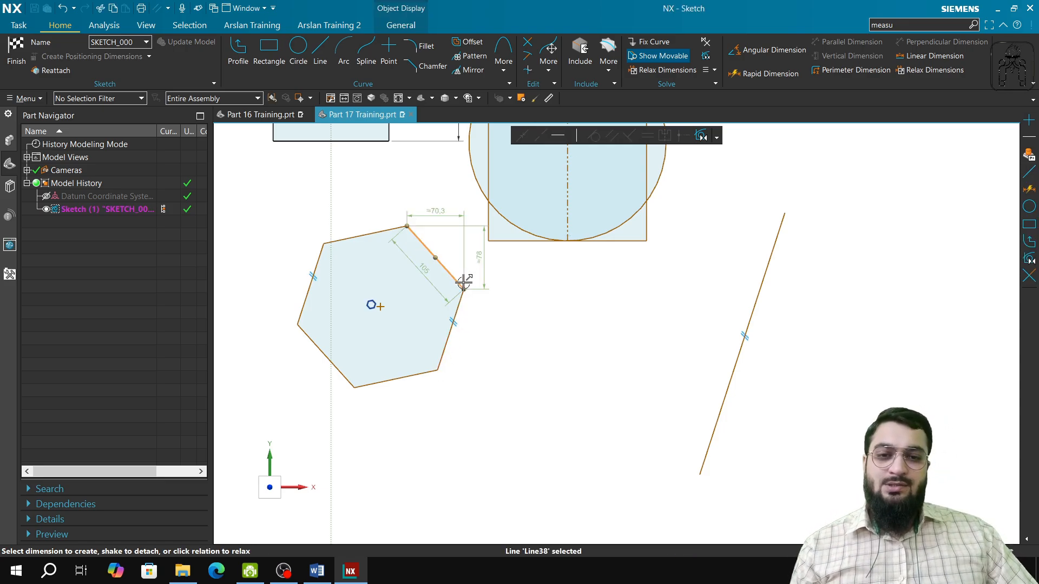
pyautogui.moveTo(464, 289); pyautogui.dragTo(482, 272)
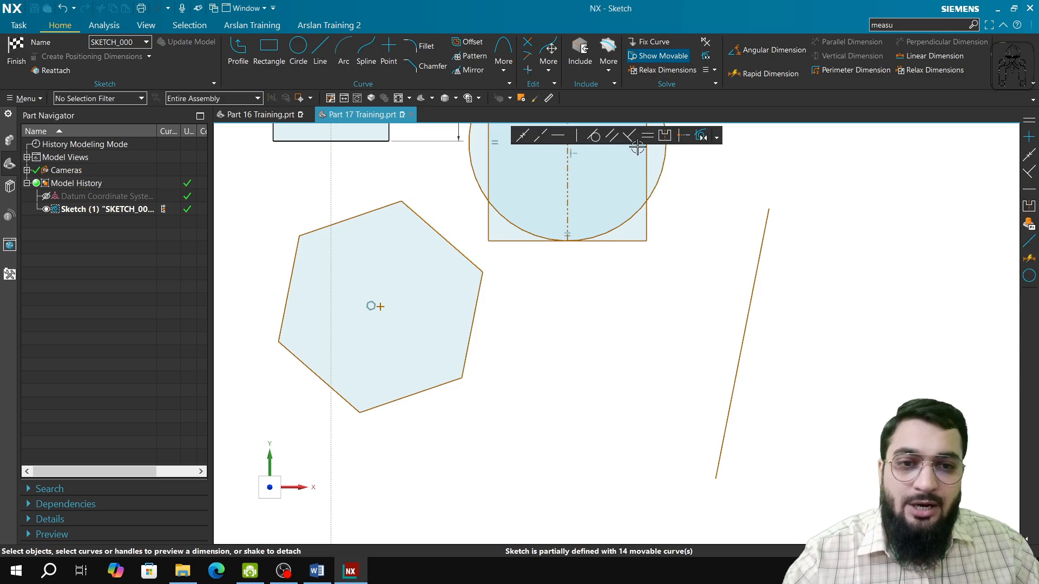
# Step: Try to make the hexagon's left and right edges symmetric about the separate slanted line with Make Symmetric
pyautogui.click(665, 135)
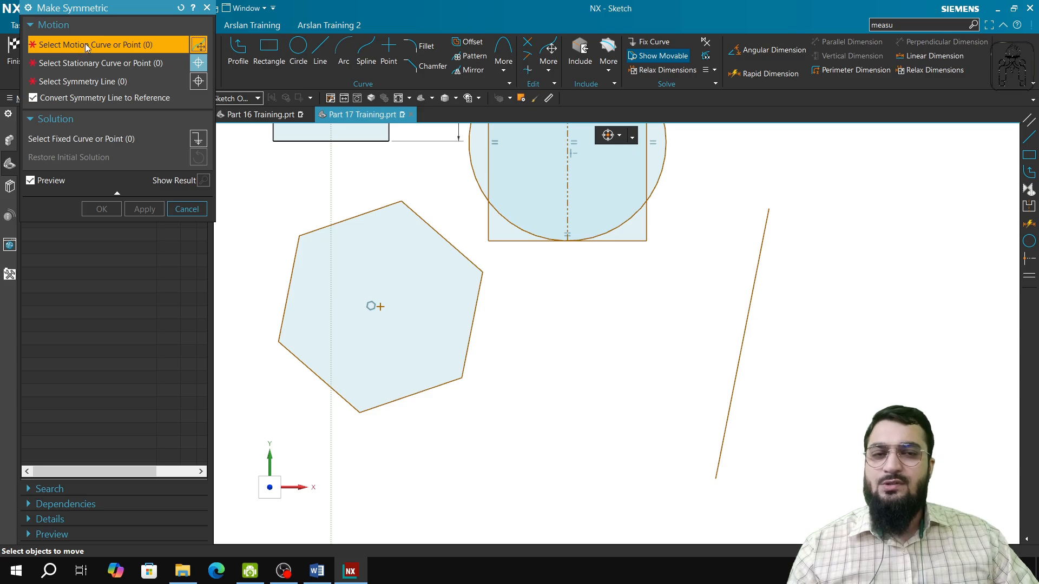
pyautogui.click(288, 282)
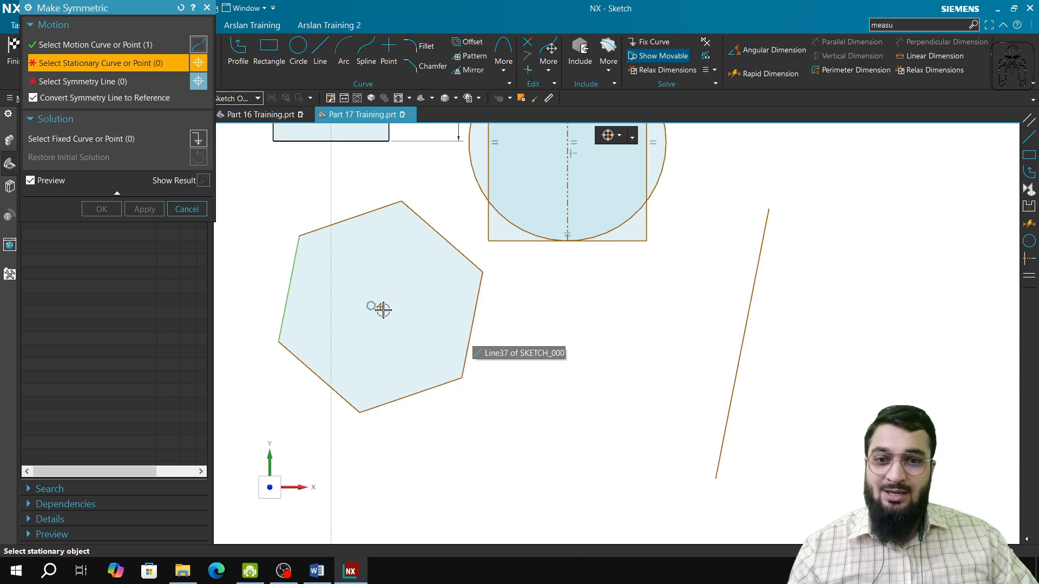
pyautogui.click(470, 333)
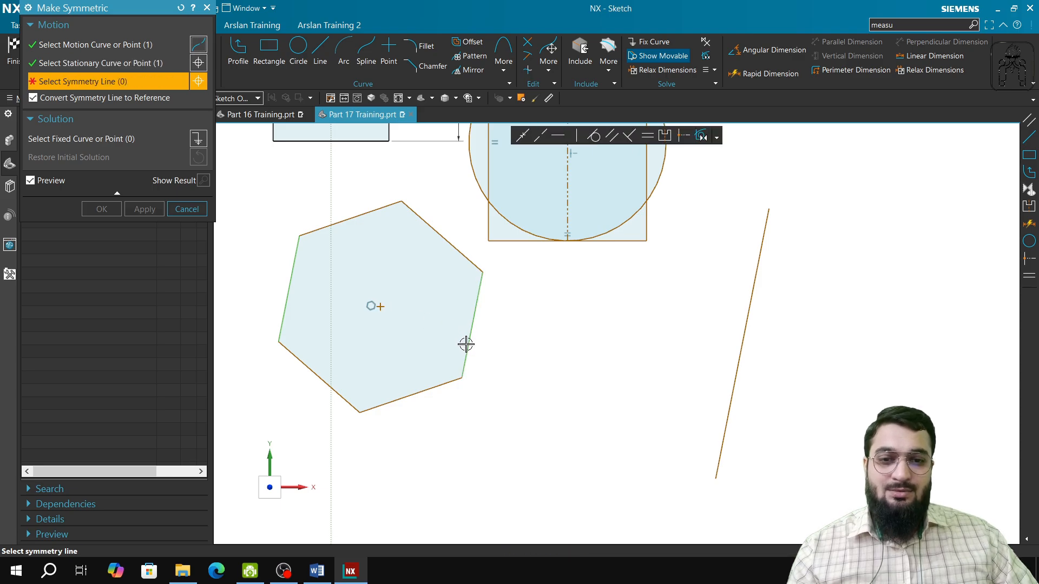
pyautogui.click(733, 370)
pyautogui.scroll(3, 730, 372)
pyautogui.scroll(-5, 727, 369)
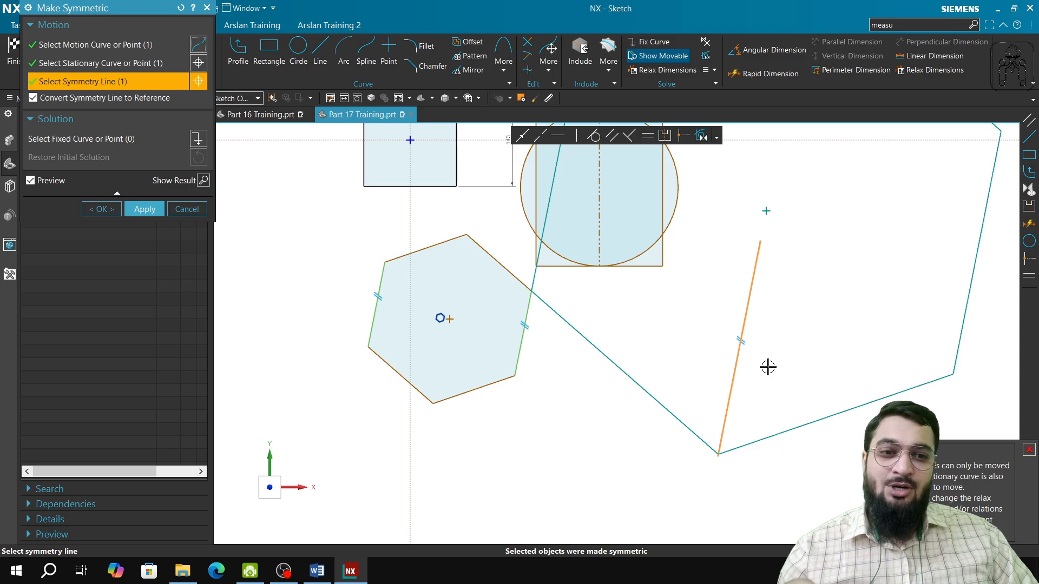
pyautogui.click(1027, 451)
pyautogui.click(177, 8)
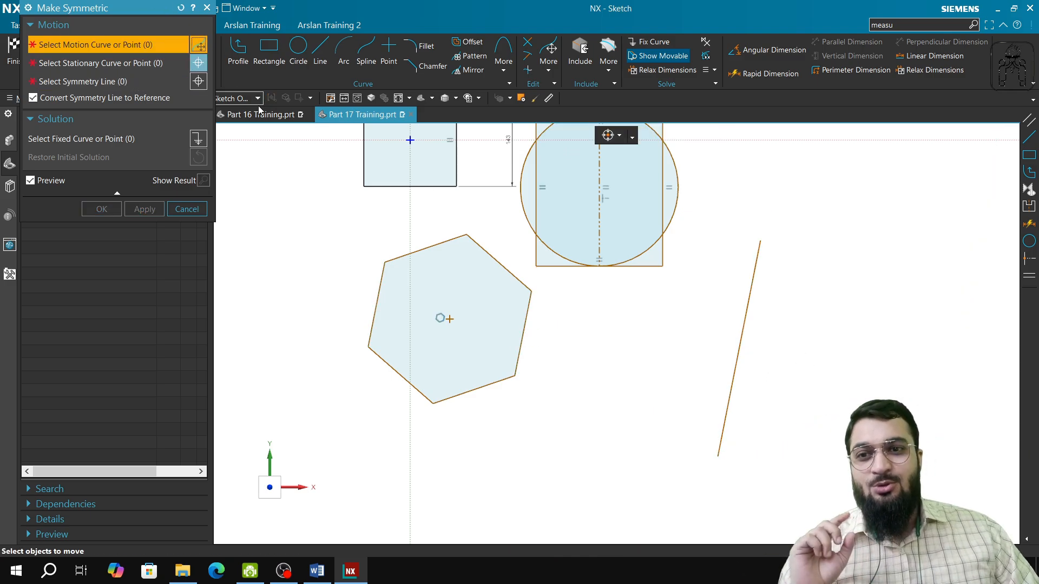
pyautogui.click(206, 8)
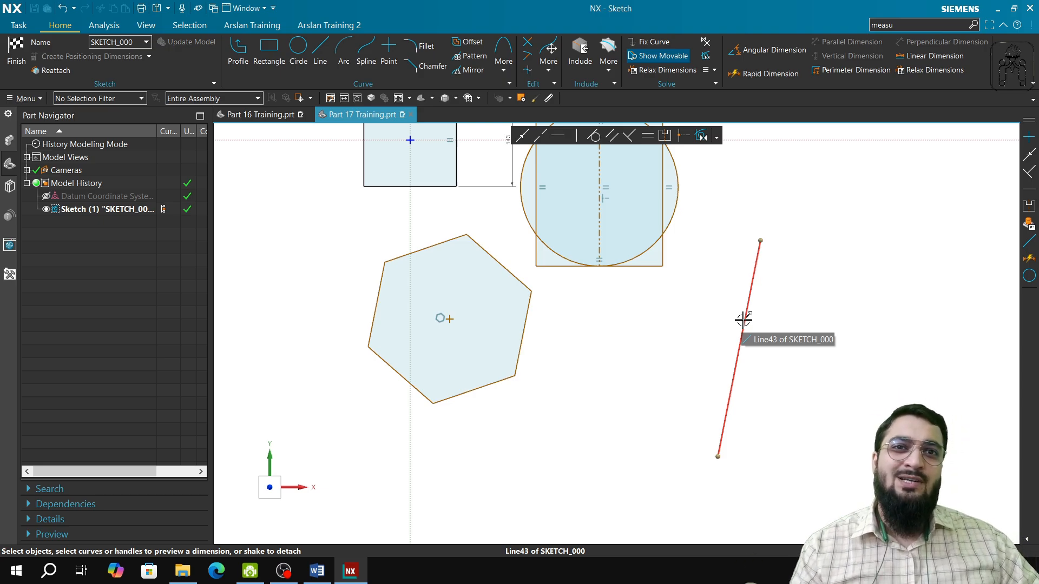
# Step: Move the slanted line onto the hexagon so that it crosses between the left edge and the centre
pyautogui.moveTo(741, 335); pyautogui.dragTo(415, 285)
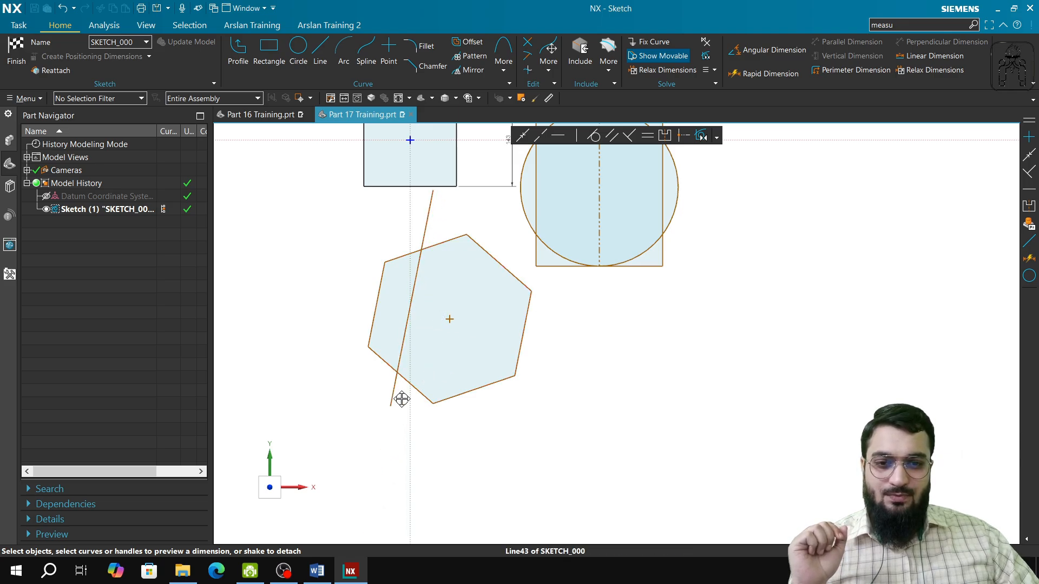
pyautogui.moveTo(397, 397)
pyautogui.mouseDown()
pyautogui.moveTo(390, 387)
pyautogui.moveTo(389, 397)
pyautogui.mouseUp()
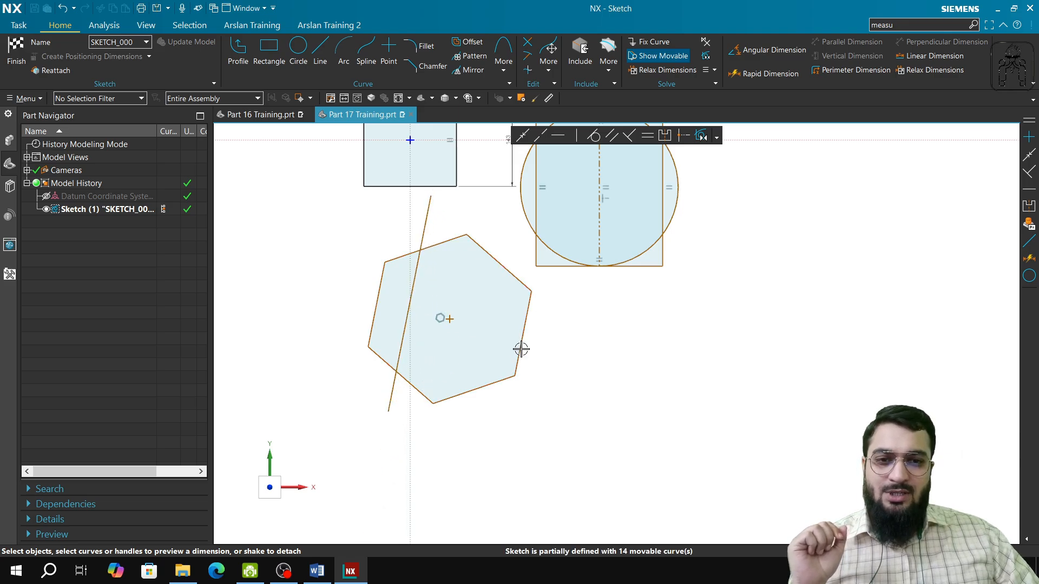
# Step: Try Make Symmetric on the hexagon's left and right edges, using the line crossing the hexagon as the symmetry line
pyautogui.click(664, 135)
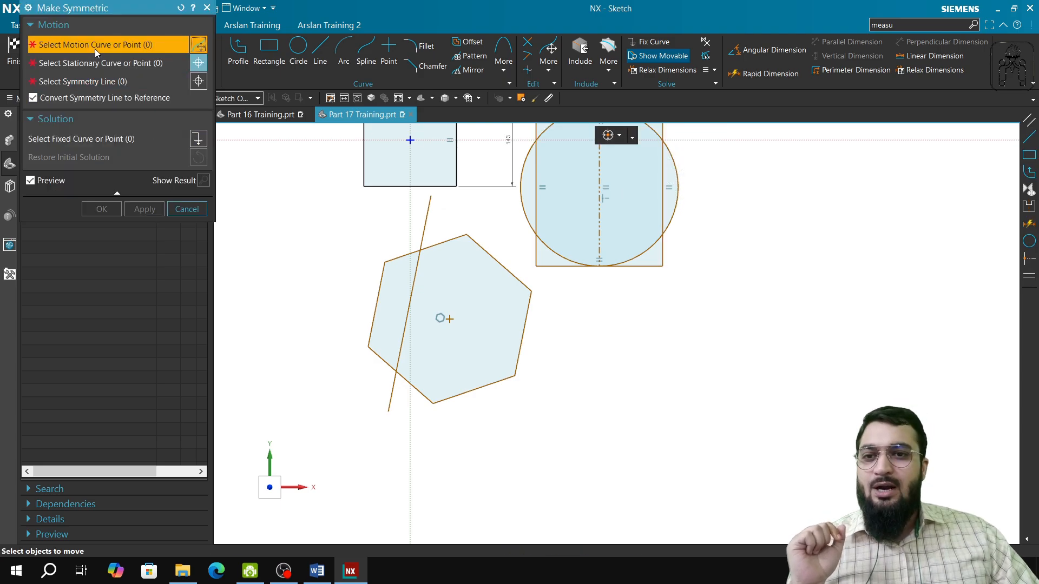
pyautogui.click(377, 303)
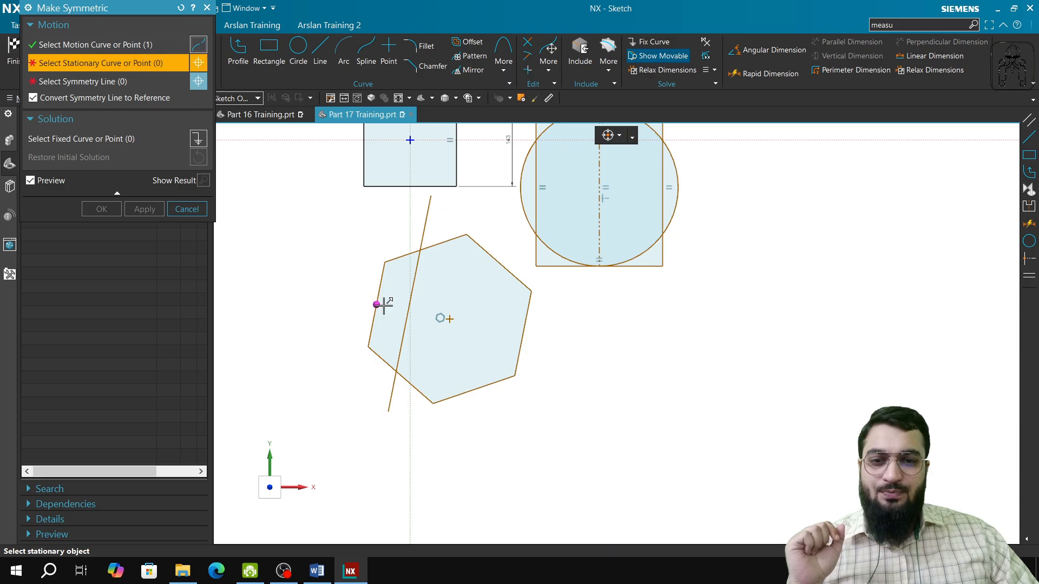
pyautogui.click(180, 8)
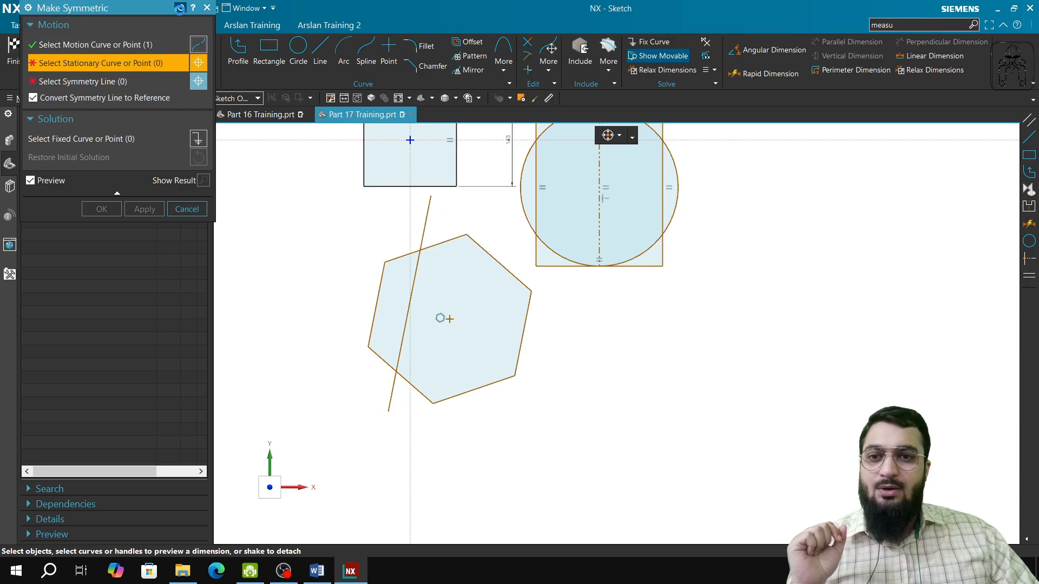
pyautogui.click(380, 288)
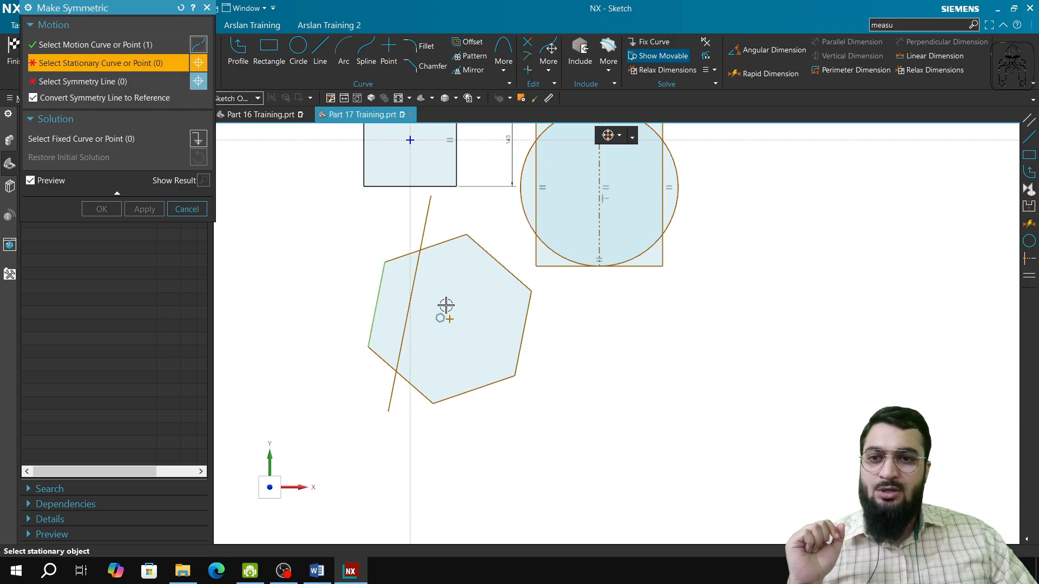
pyautogui.click(523, 334)
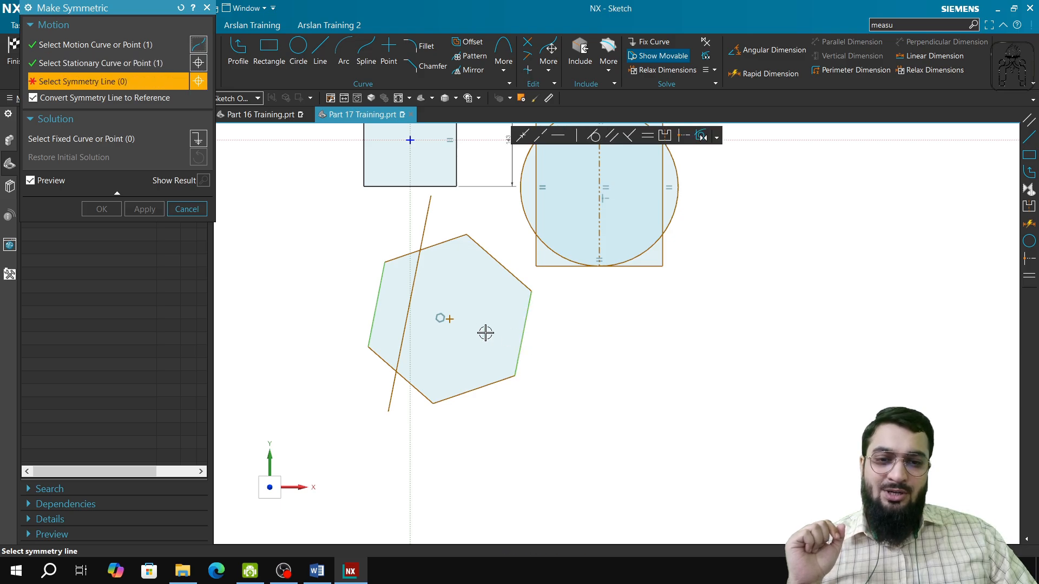
pyautogui.click(416, 276)
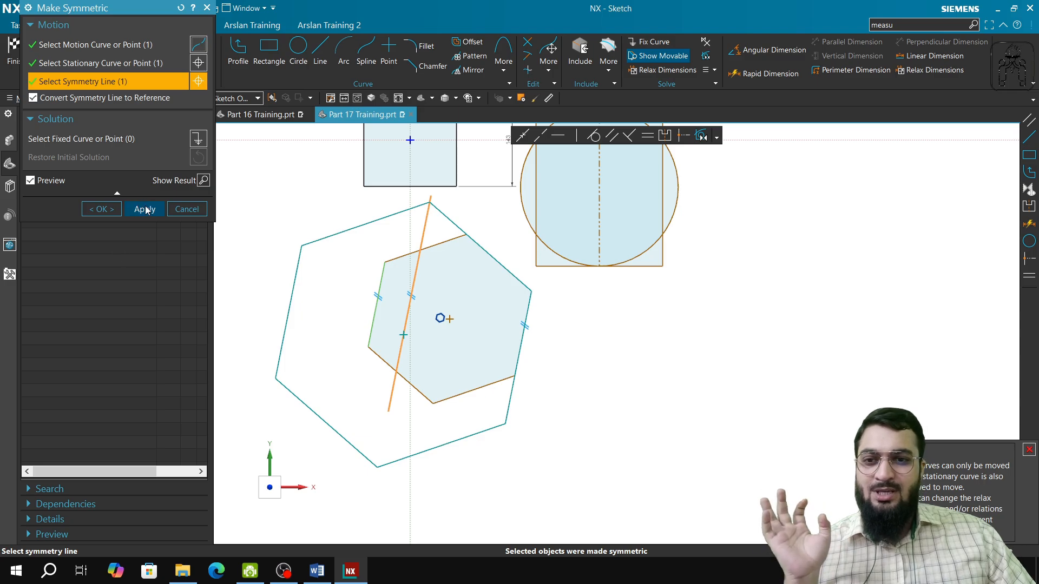
pyautogui.click(185, 209)
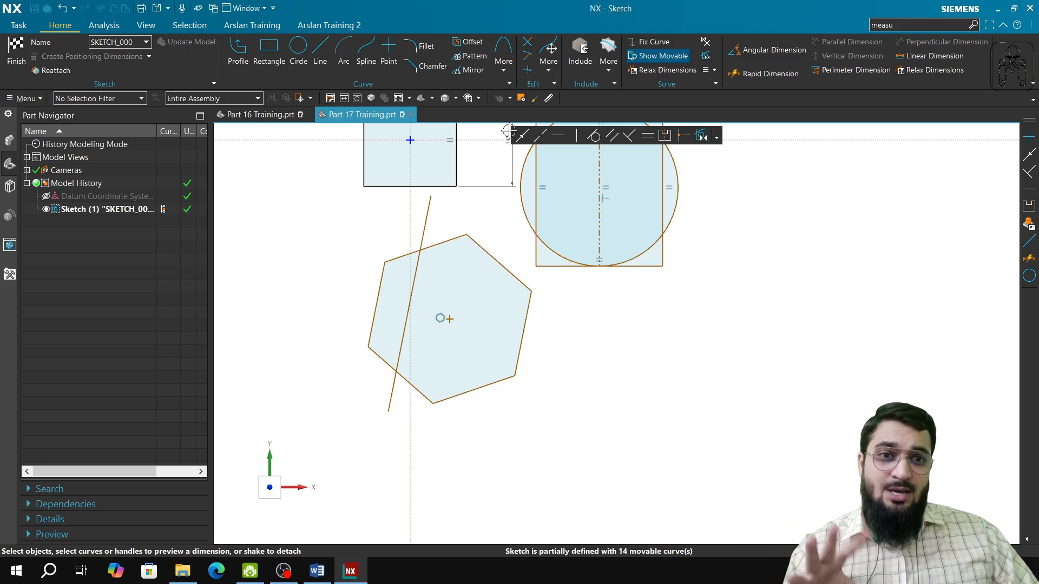
# Step: Dimension the length of the hexagon's right edge outside the hexagon, and rotate the hexagon by its lower-right corner
pyautogui.click(528, 329)
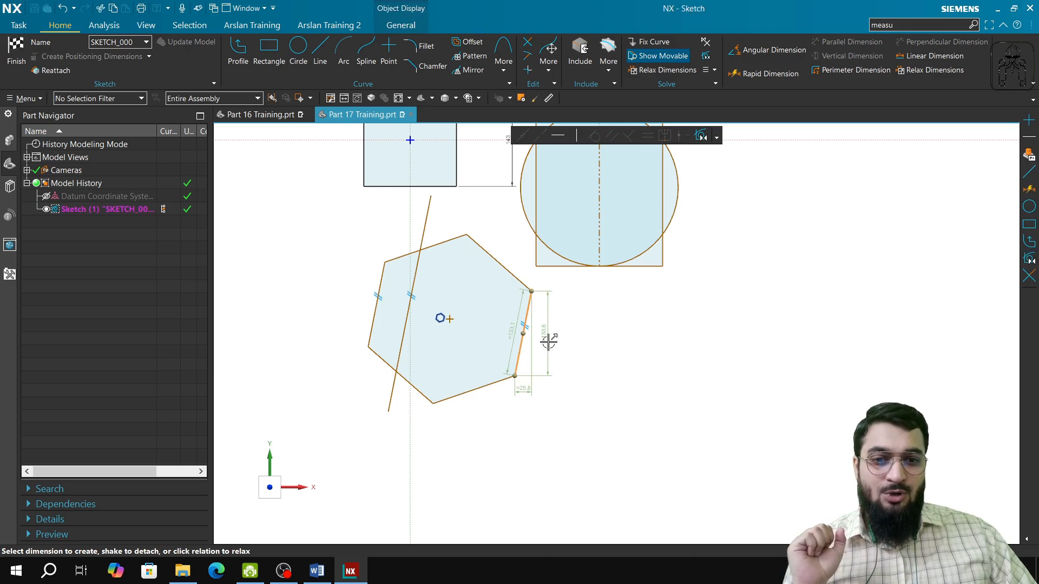
pyautogui.click(516, 328)
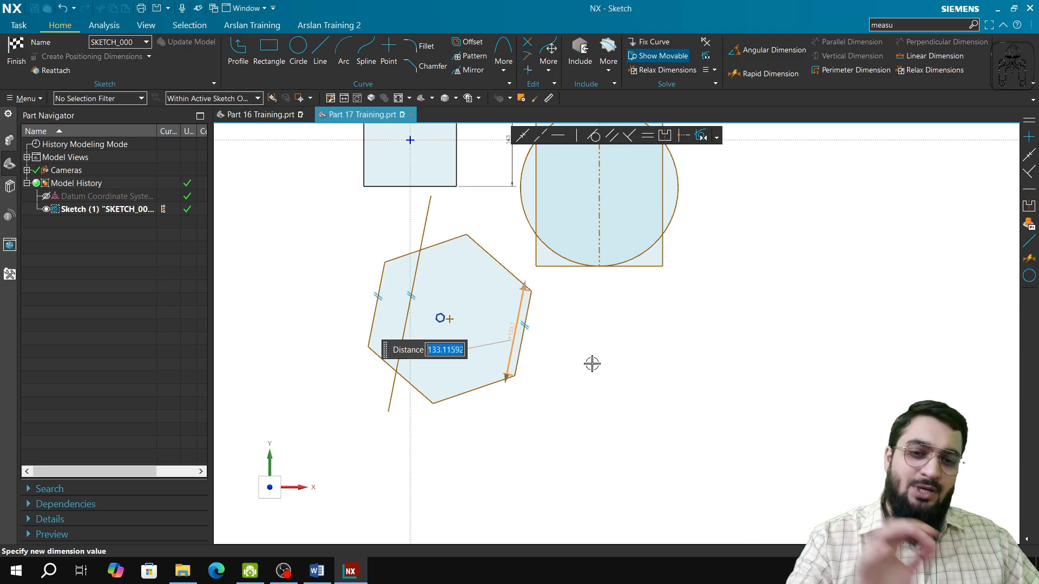
pyautogui.press('Escape')
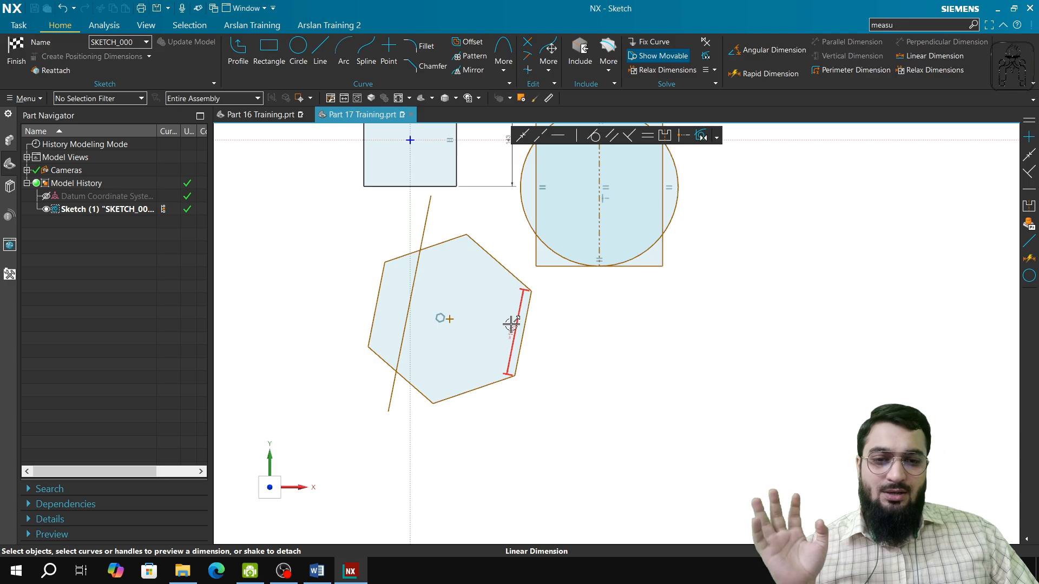
pyautogui.moveTo(523, 338); pyautogui.dragTo(537, 340)
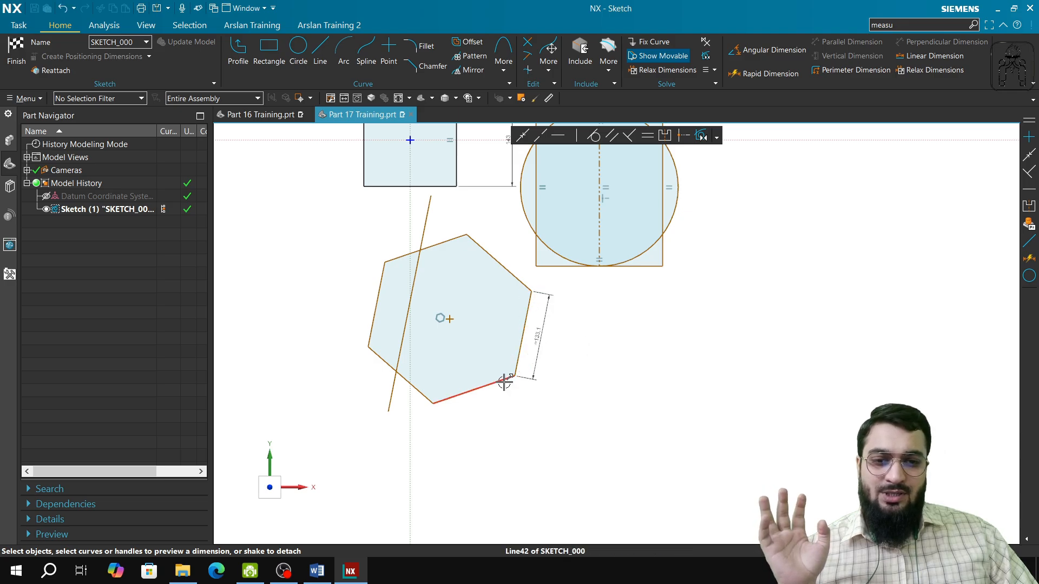
pyautogui.moveTo(514, 376); pyautogui.dragTo(530, 346)
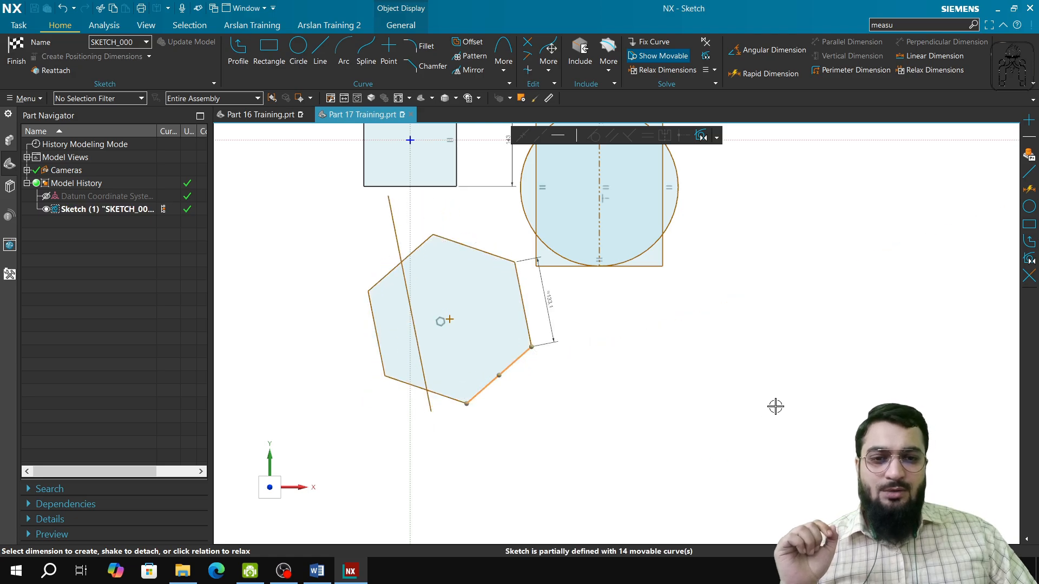
# Step: Try Make Symmetric on the rotated hexagon's left and right edges about the slanted line crossing it, and discard it
pyautogui.click(647, 135)
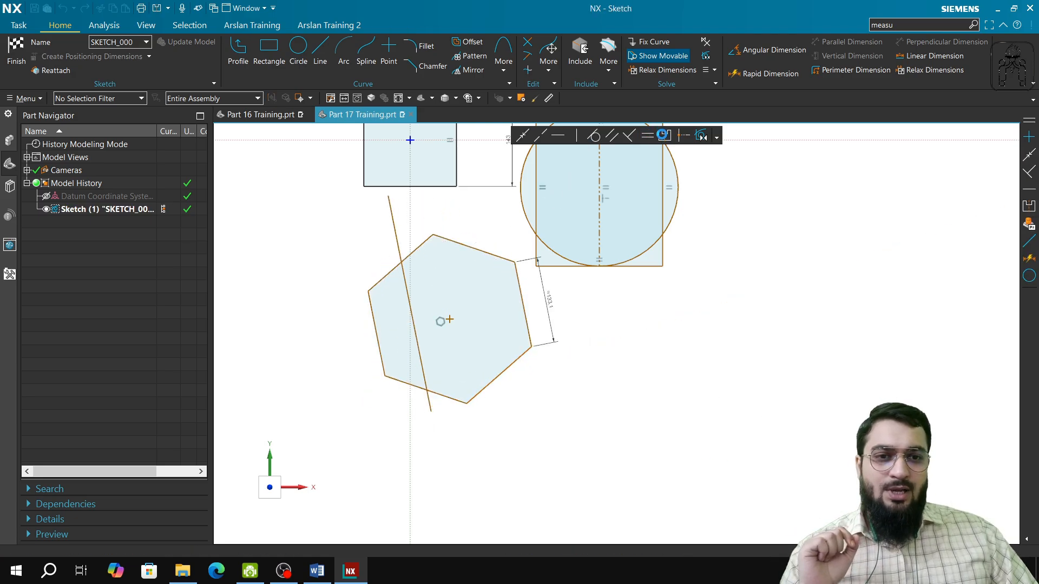
pyautogui.click(375, 339)
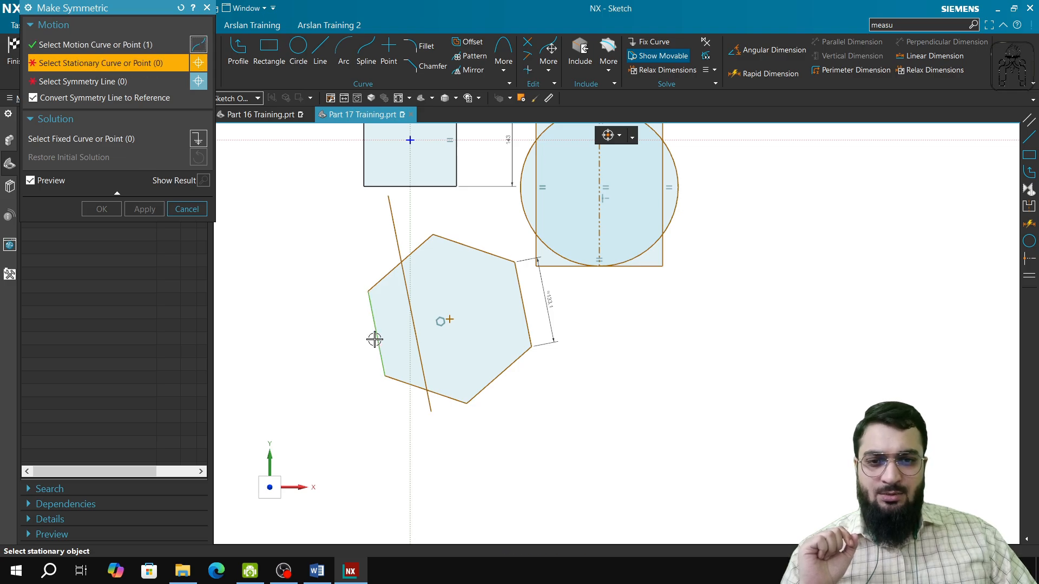
pyautogui.click(526, 315)
pyautogui.click(409, 311)
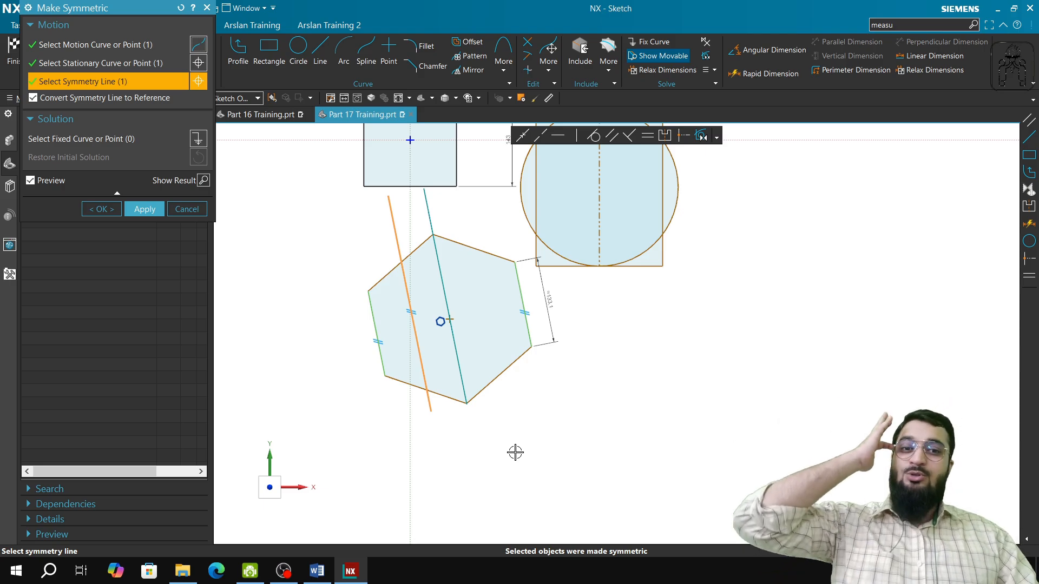
pyautogui.click(181, 211)
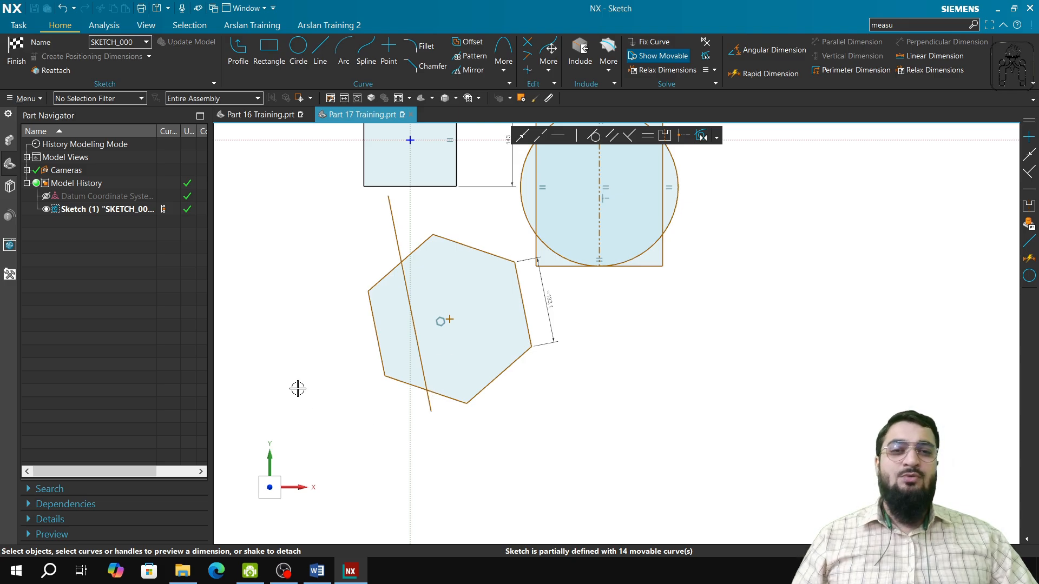
# Step: Switch to Word and review the Part 17 Geometric Constraints topics in the training syllabus
pyautogui.click(249, 570)
pyautogui.click(283, 571)
pyautogui.click(333, 576)
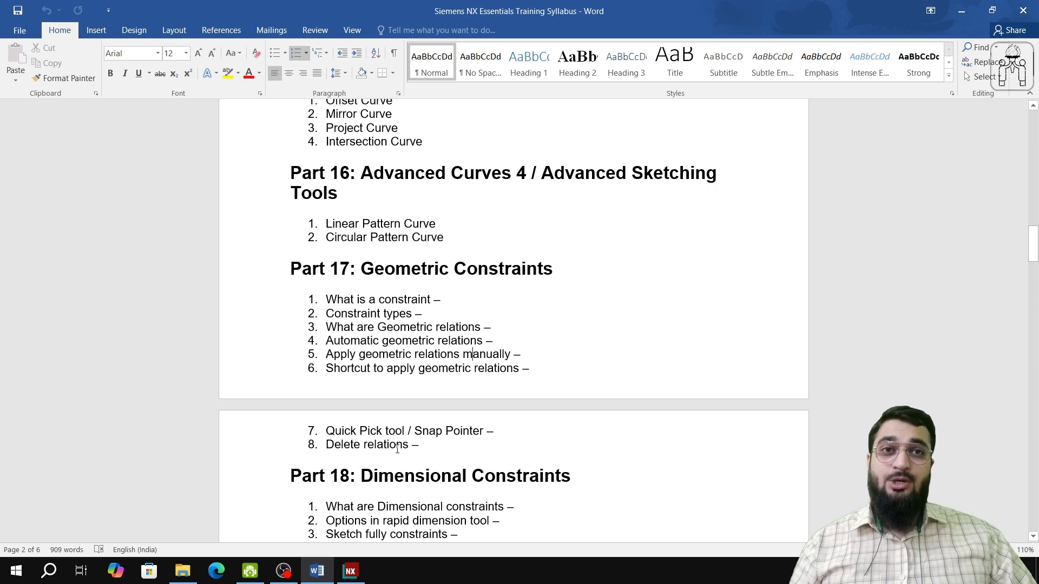
# Step: Return to NX and delete the length dimension on the hexagon's right edge
pyautogui.click(350, 571)
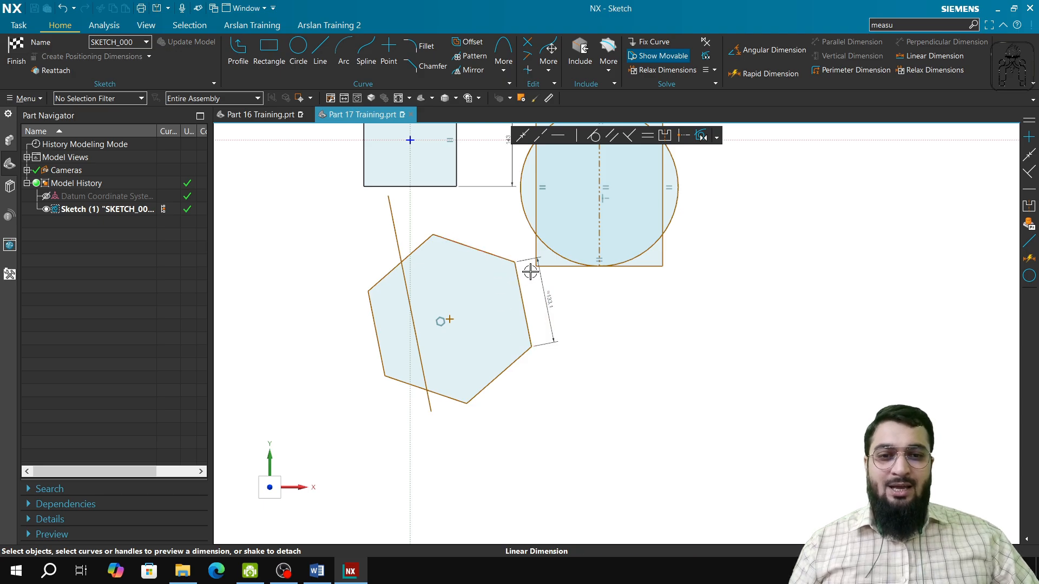
pyautogui.click(545, 282)
pyautogui.press('Delete')
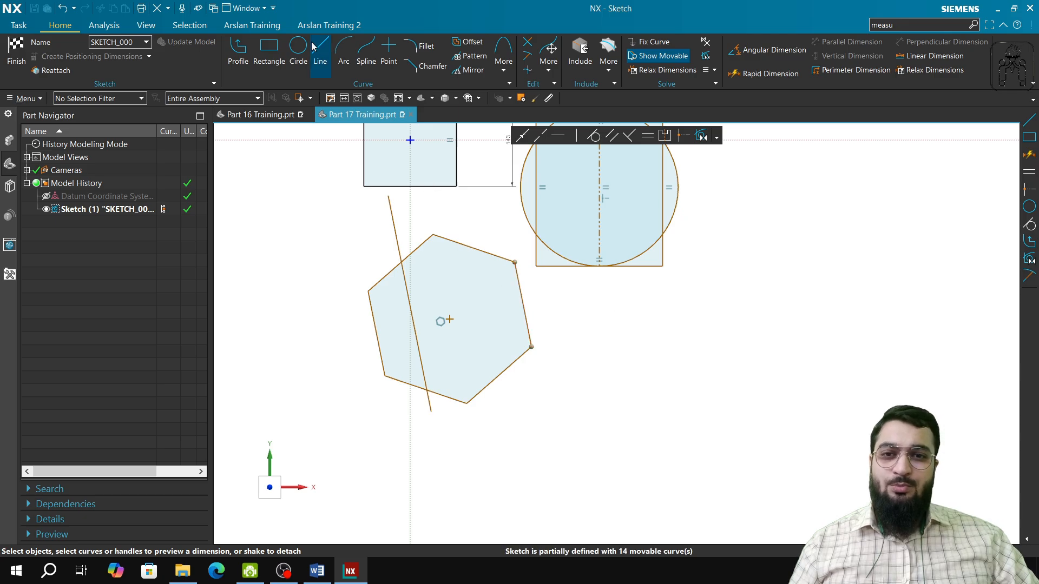
# Step: Delete the square's 143 dimension and try resizing the square by its lower-right corner
pyautogui.scroll(1, 473, 196)
pyautogui.keyDown('shift'); pyautogui.moveTo(518, 200); pyautogui.dragTo(538, 368, button='middle'); pyautogui.keyUp('shift')
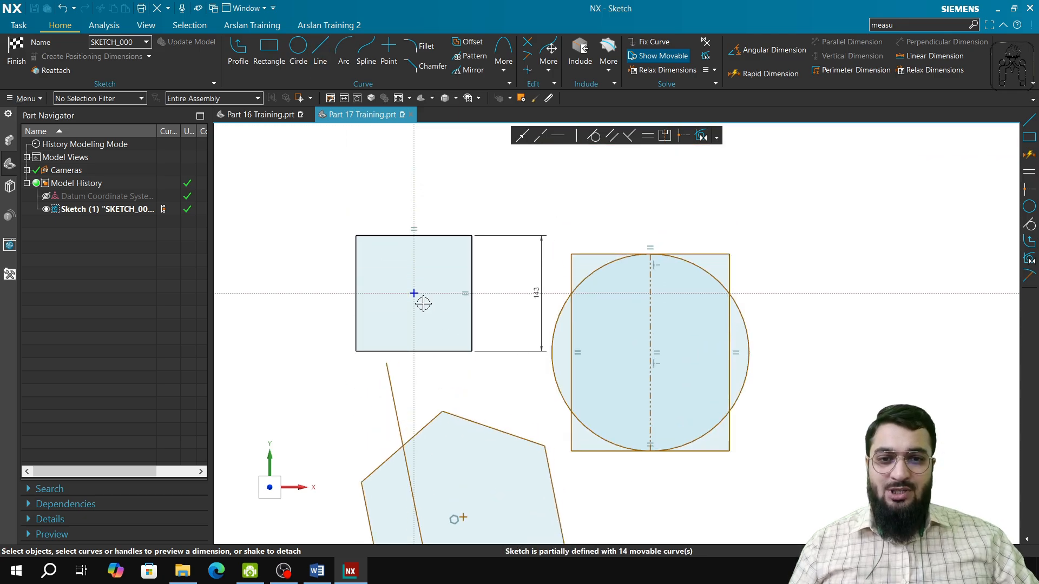
pyautogui.scroll(-1, 423, 303)
pyautogui.scroll(1, 423, 303)
pyautogui.scroll(1, 423, 303)
pyautogui.click(600, 282)
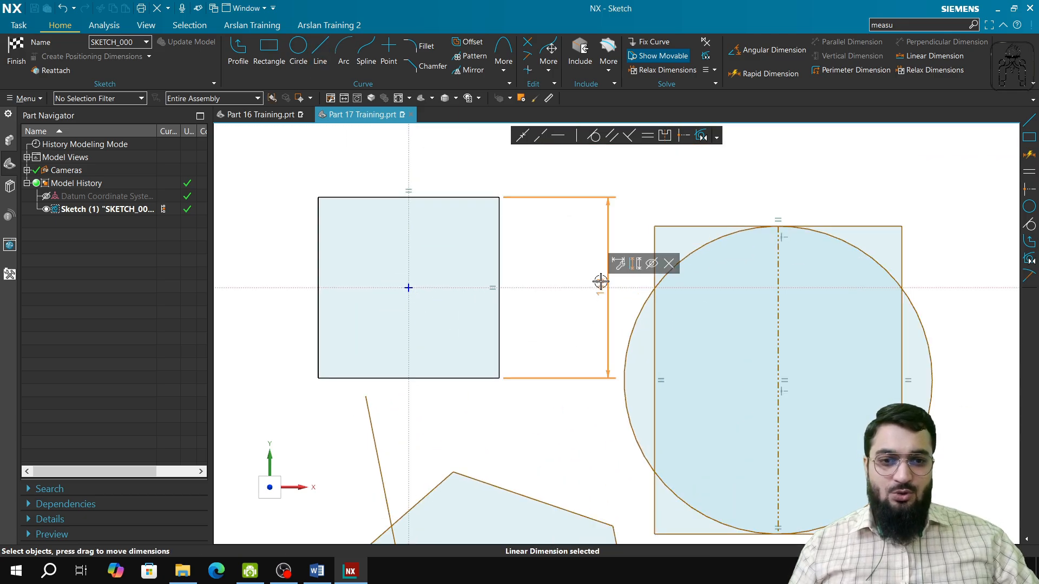
pyautogui.press('Delete')
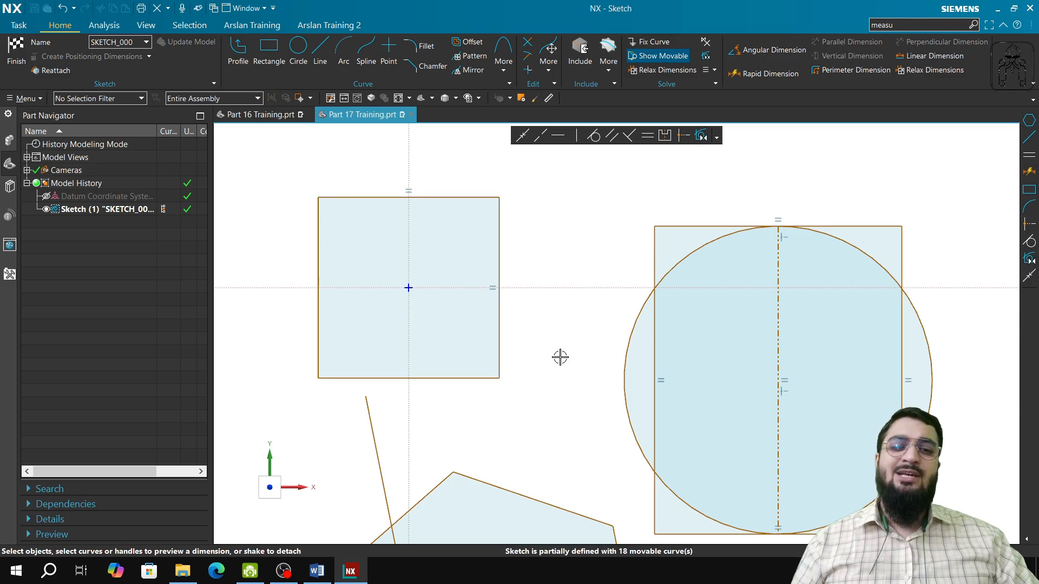
pyautogui.click(501, 381)
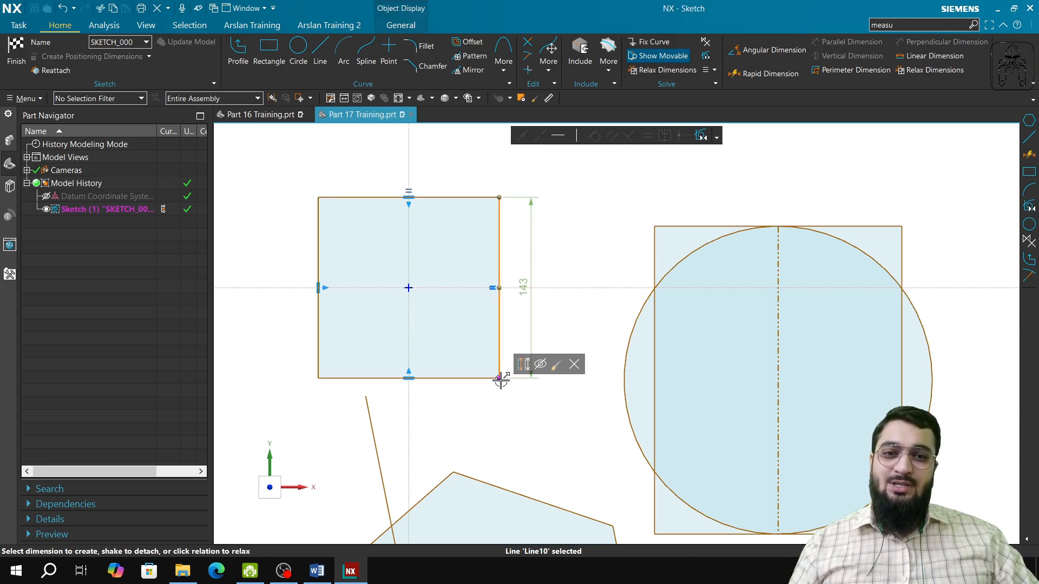
pyautogui.moveTo(498, 377)
pyautogui.mouseDown()
pyautogui.moveTo(545, 414)
pyautogui.moveTo(511, 368)
pyautogui.moveTo(561, 416)
pyautogui.moveTo(399, 272)
pyautogui.moveTo(456, 341)
pyautogui.moveTo(559, 429)
pyautogui.moveTo(484, 344)
pyautogui.moveTo(537, 387)
pyautogui.moveTo(547, 378)
pyautogui.moveTo(476, 314)
pyautogui.moveTo(551, 381)
pyautogui.moveTo(482, 320)
pyautogui.moveTo(519, 359)
pyautogui.moveTo(511, 371)
pyautogui.mouseUp()
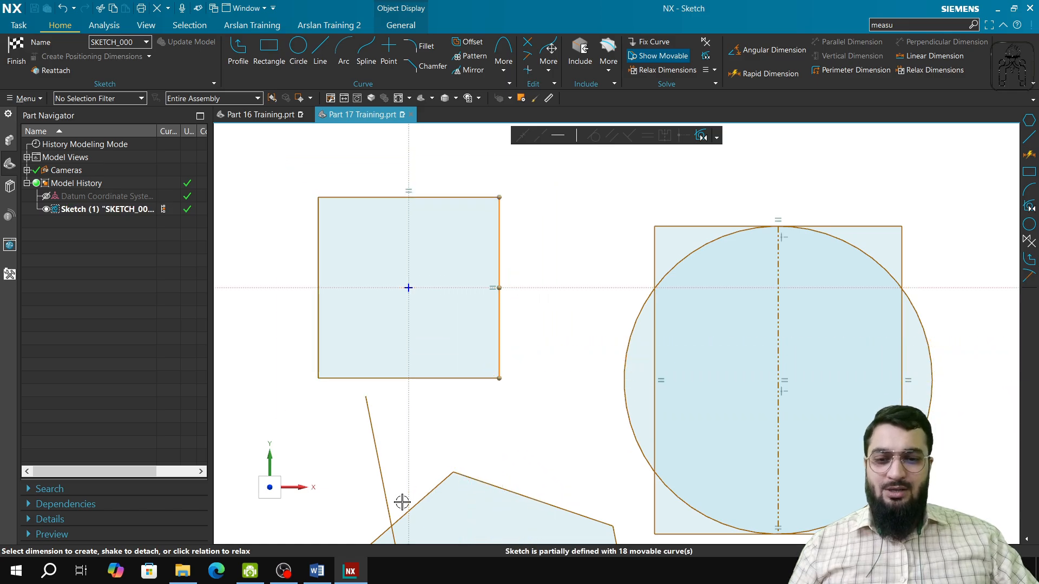
# Step: Check the Part 17 topics in the Word syllabus again, and return to NX to clear the selection
pyautogui.click(317, 571)
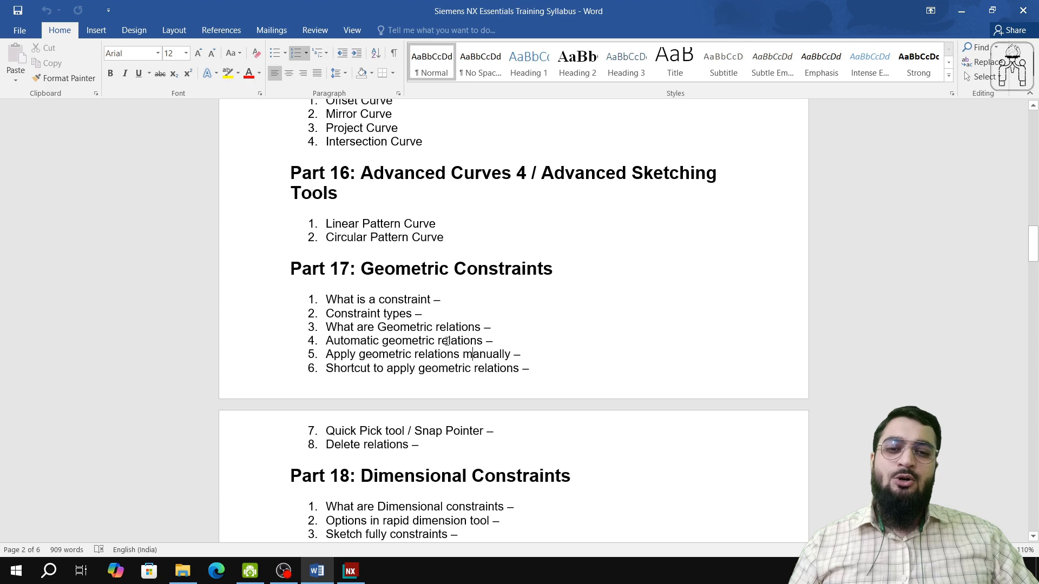
pyautogui.click(350, 570)
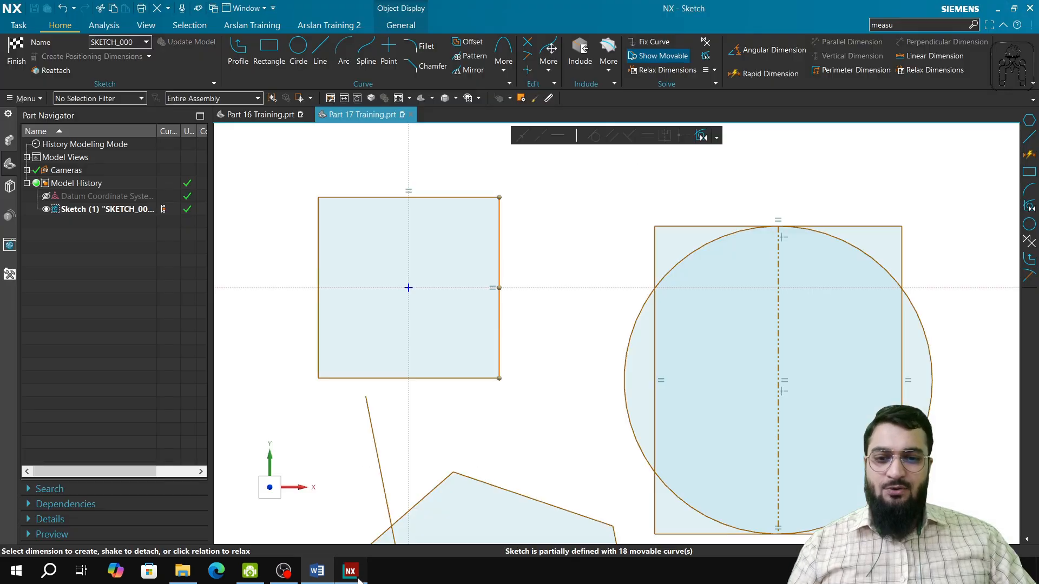
pyautogui.press('Escape')
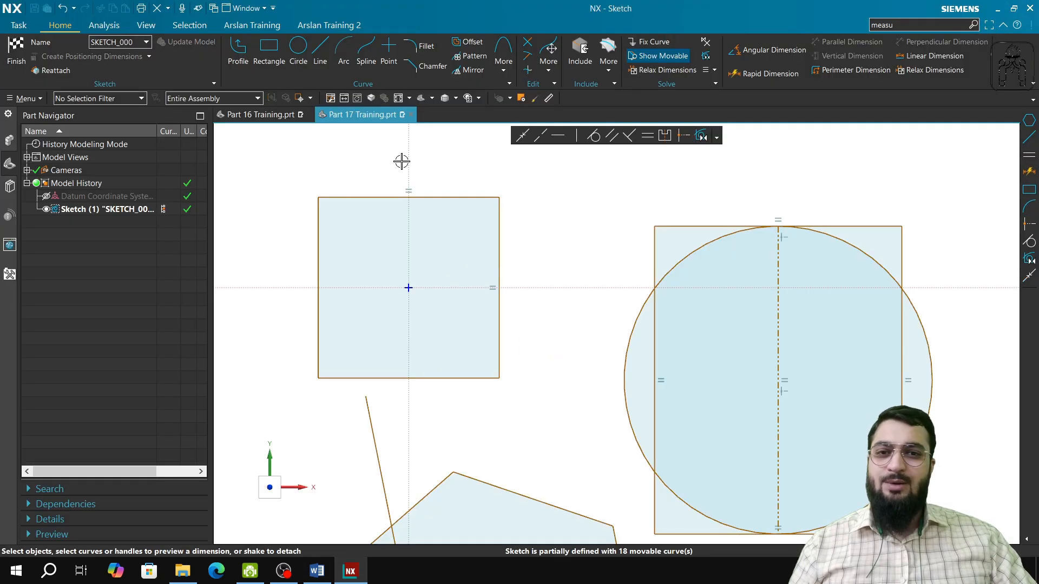
# Step: Sketch a horizontal line between the square and the circle, level with the square's upper edge
pyautogui.click(320, 52)
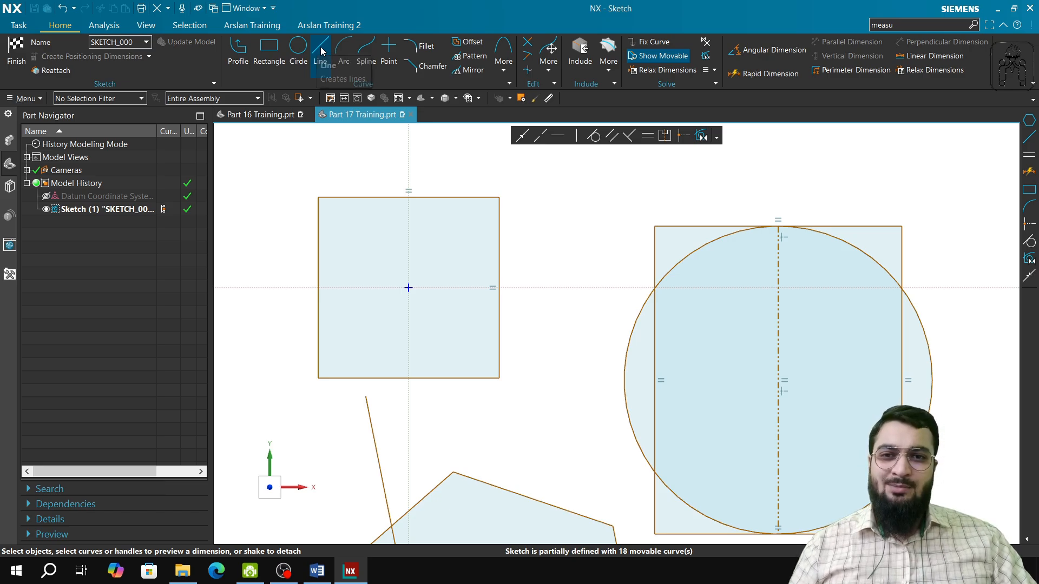
pyautogui.keyDown('shift'); pyautogui.moveTo(570, 346); pyautogui.dragTo(486, 313, button='middle'); pyautogui.keyUp('shift')
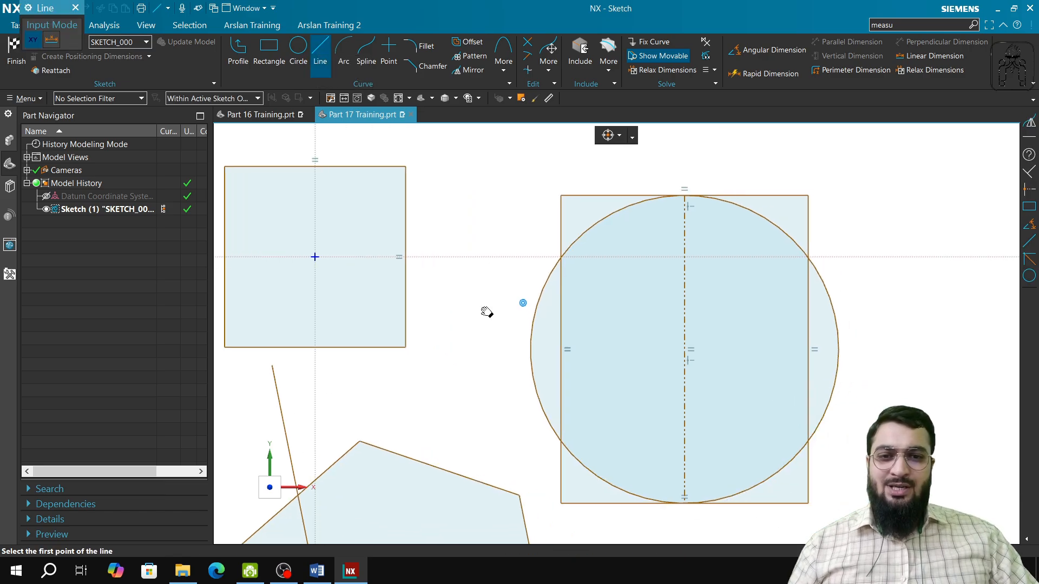
pyautogui.click(451, 166)
pyautogui.click(630, 166)
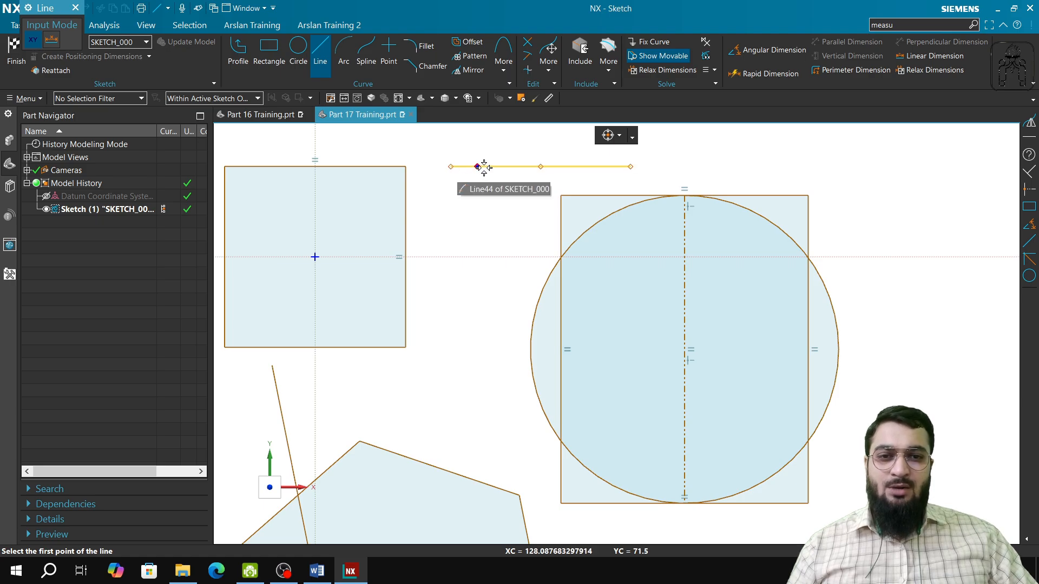
# Step: Try a second line from the horizontal line's midpoint, previewing inferred alignments with the hexagon and the slanted line, and discard it
pyautogui.click(541, 166)
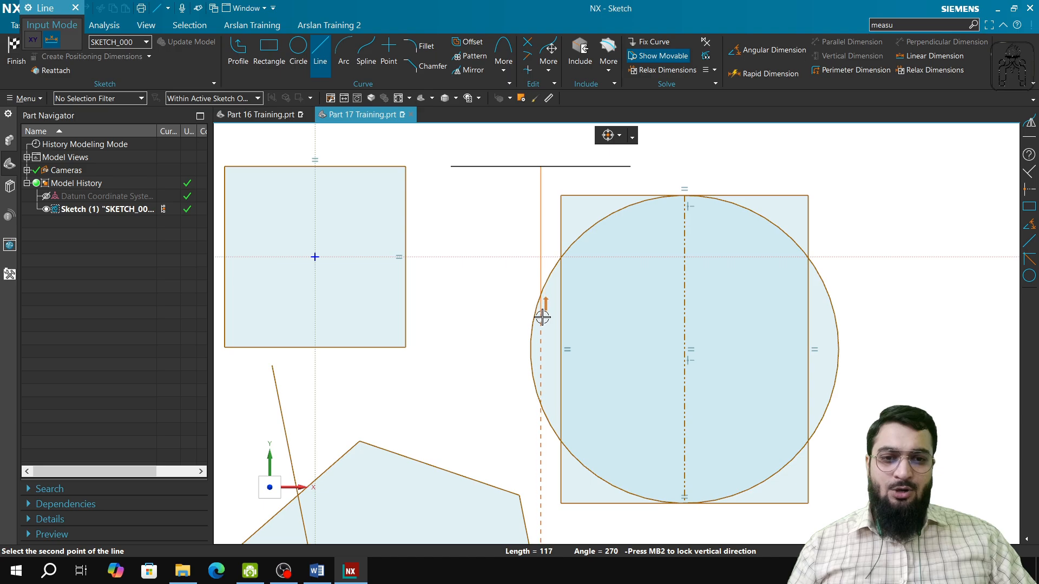
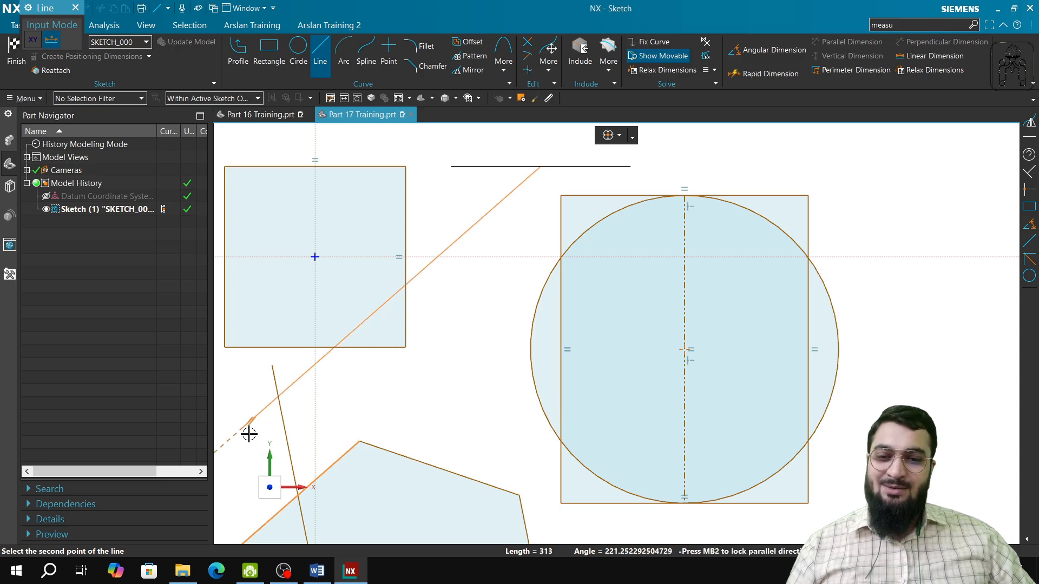
pyautogui.moveTo(249, 432)
pyautogui.keyDown('shift'); pyautogui.mouseDown(button='middle')
pyautogui.moveTo(318, 406)
pyautogui.moveTo(443, 304)
pyautogui.mouseUp(button='middle'); pyautogui.keyUp('shift')
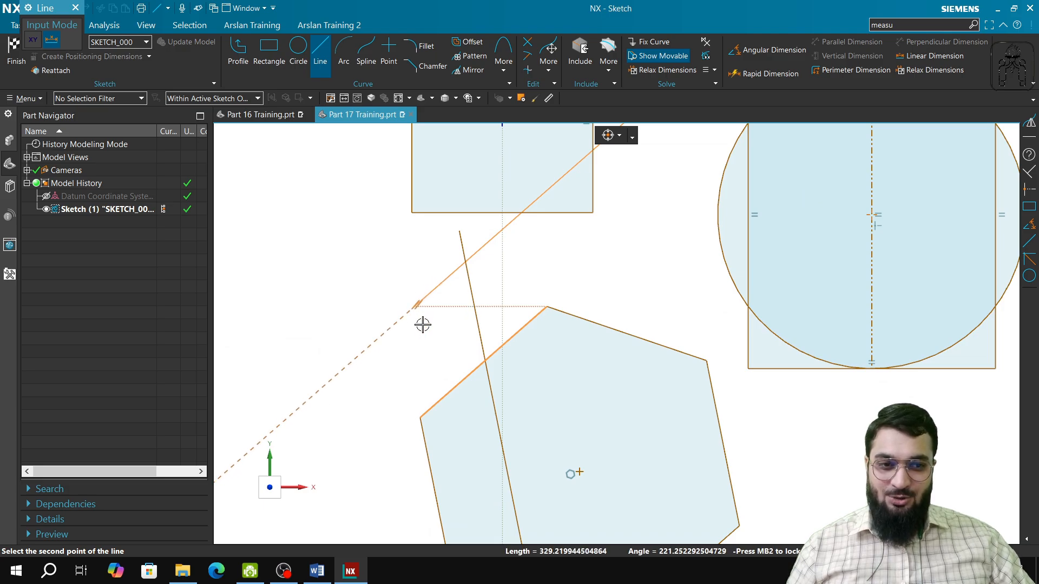
pyautogui.scroll(-2, 421, 323)
pyautogui.scroll(5, 422, 322)
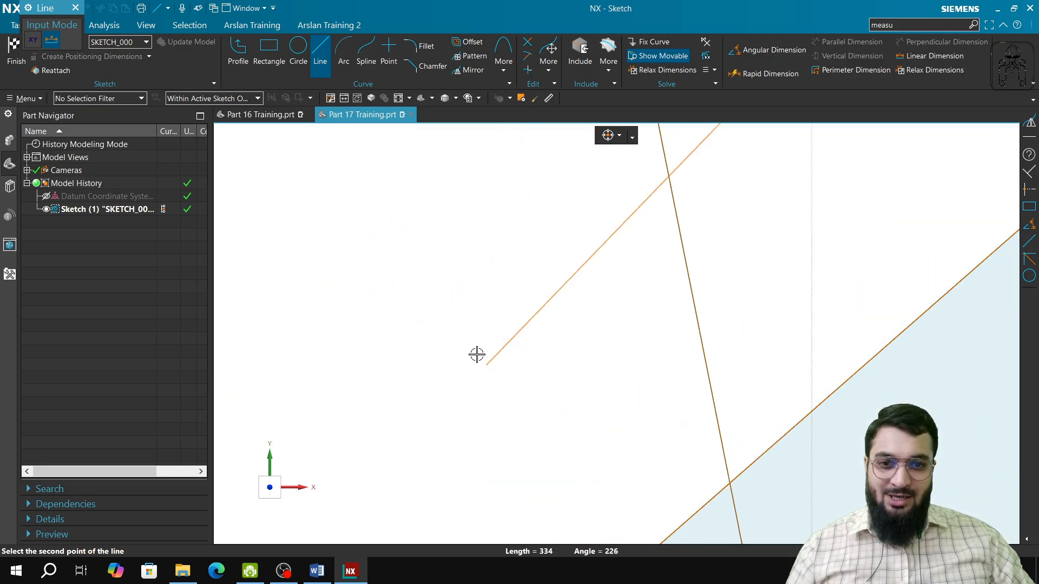
pyautogui.scroll(2, 465, 341)
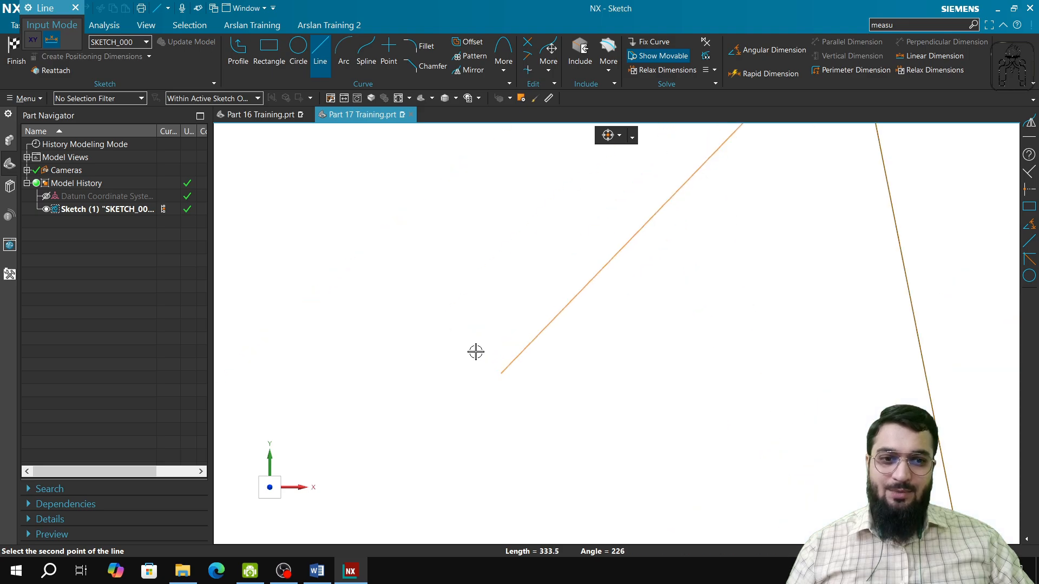
pyautogui.scroll(-5, 476, 352)
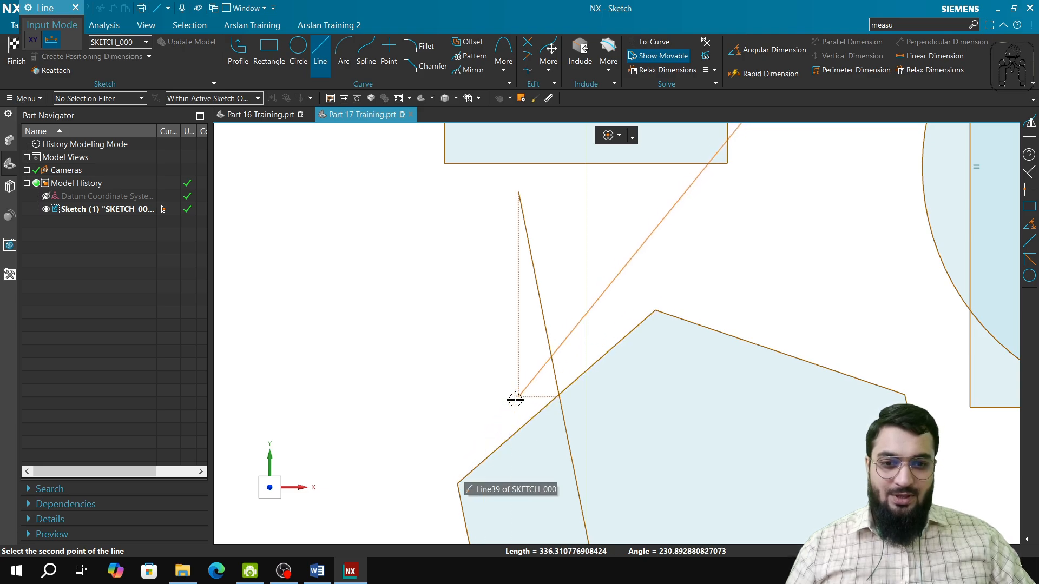
pyautogui.moveTo(514, 400)
pyautogui.keyDown('shift'); pyautogui.mouseDown(button='middle')
pyautogui.moveTo(489, 267)
pyautogui.moveTo(499, 265)
pyautogui.mouseUp(button='middle'); pyautogui.keyUp('shift')
pyautogui.scroll(-4, 587, 303)
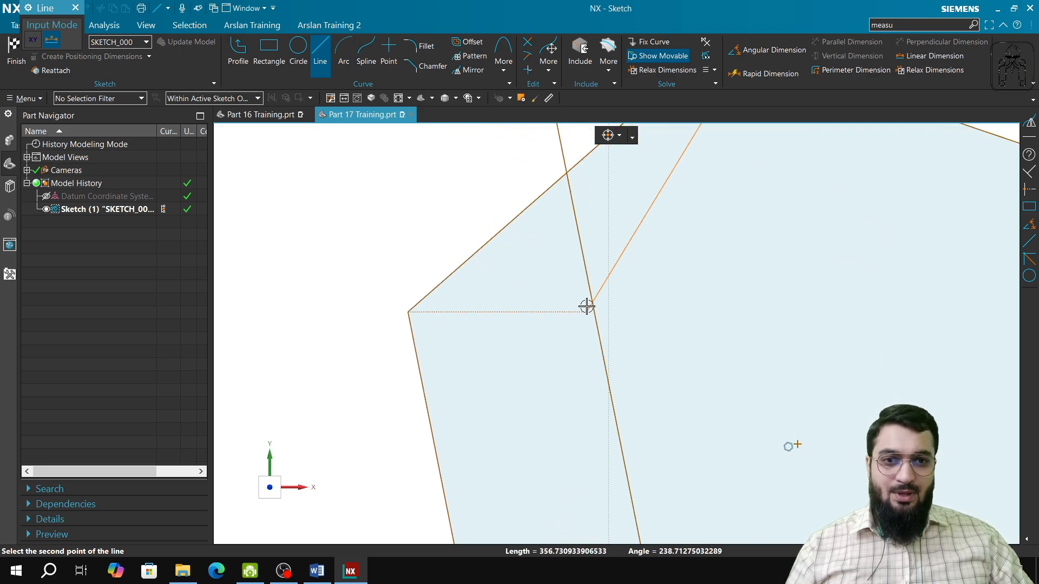
pyautogui.keyDown('shift'); pyautogui.moveTo(566, 417); pyautogui.dragTo(527, 422, button='middle'); pyautogui.keyUp('shift')
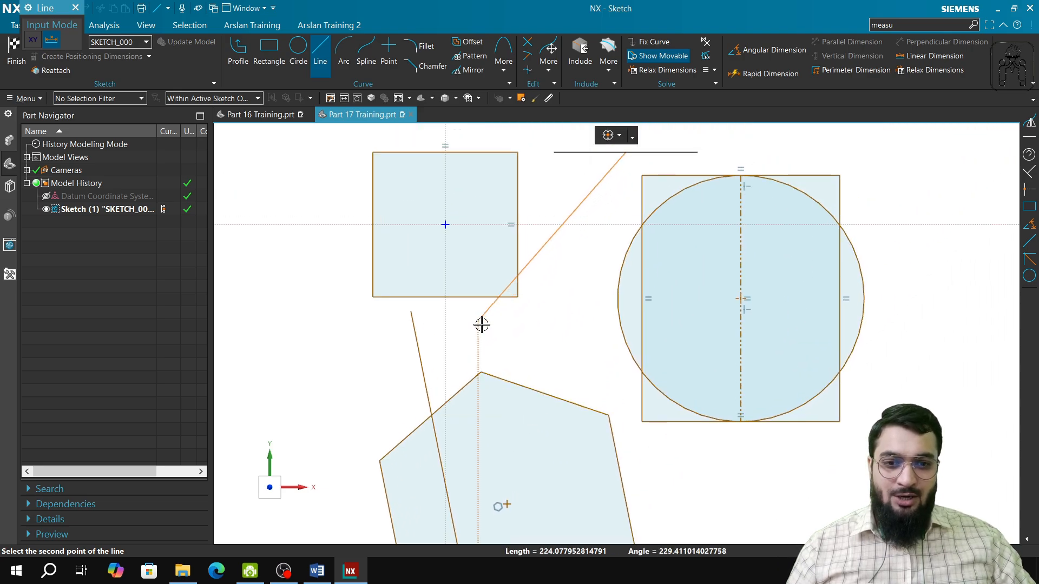
pyautogui.press('Tab')
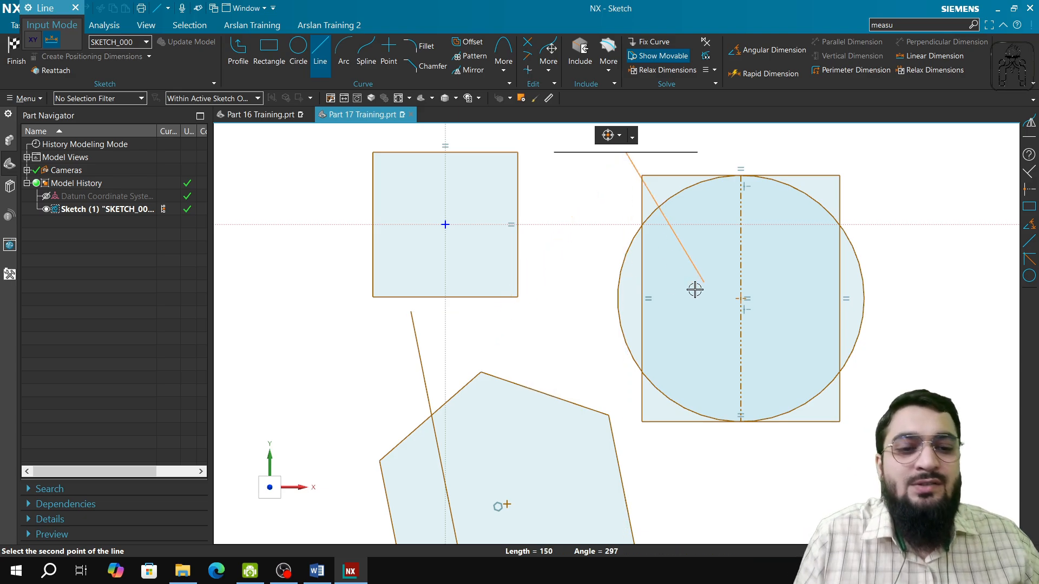
pyautogui.press('Escape')
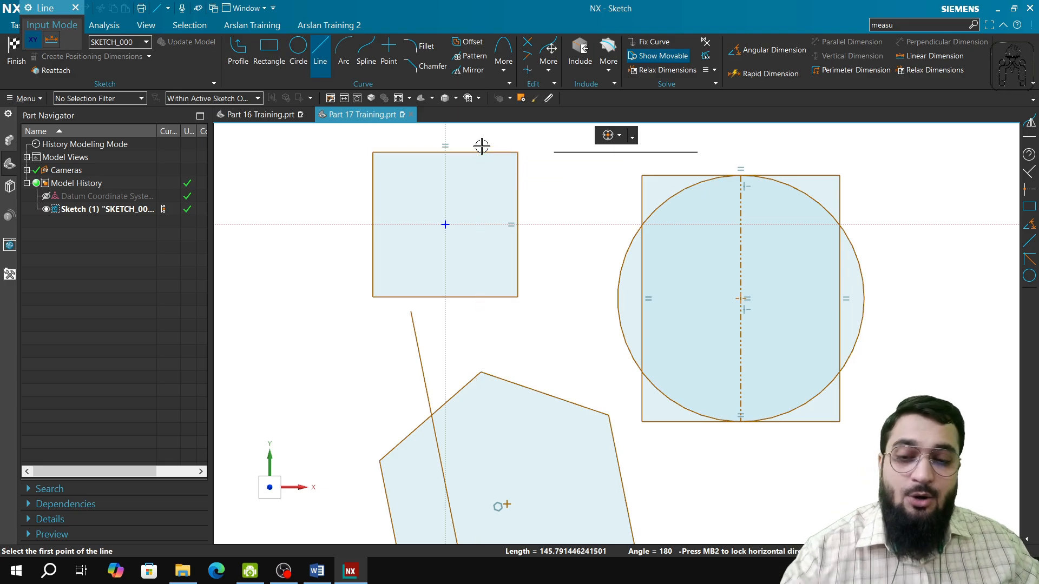
# Step: Try circles centred on the existing circle and beside it, previewing the inferred concentric and tangent relations, and discard them
pyautogui.click(296, 49)
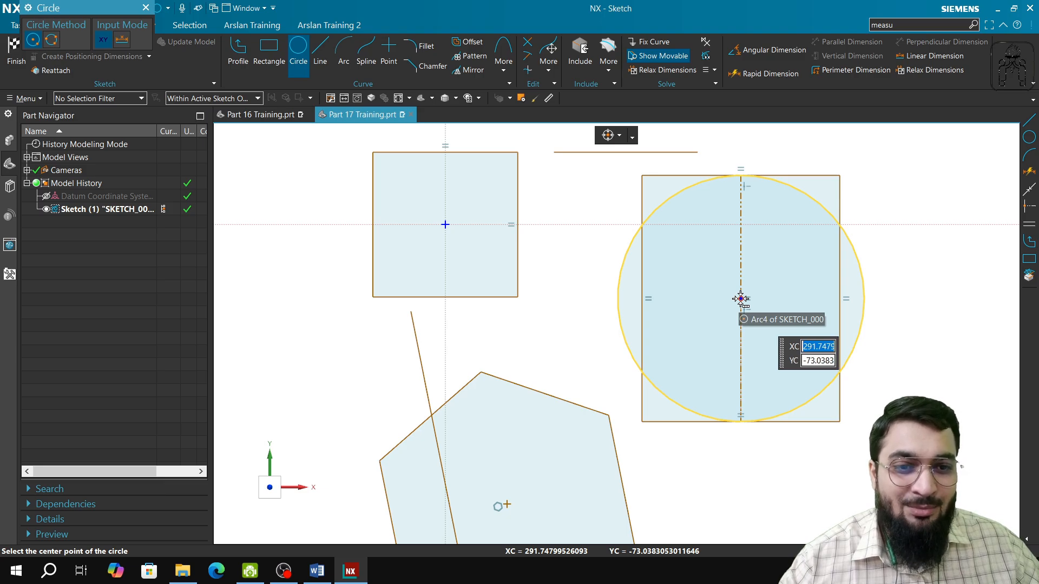
pyautogui.moveTo(761, 314)
pyautogui.click(885, 149)
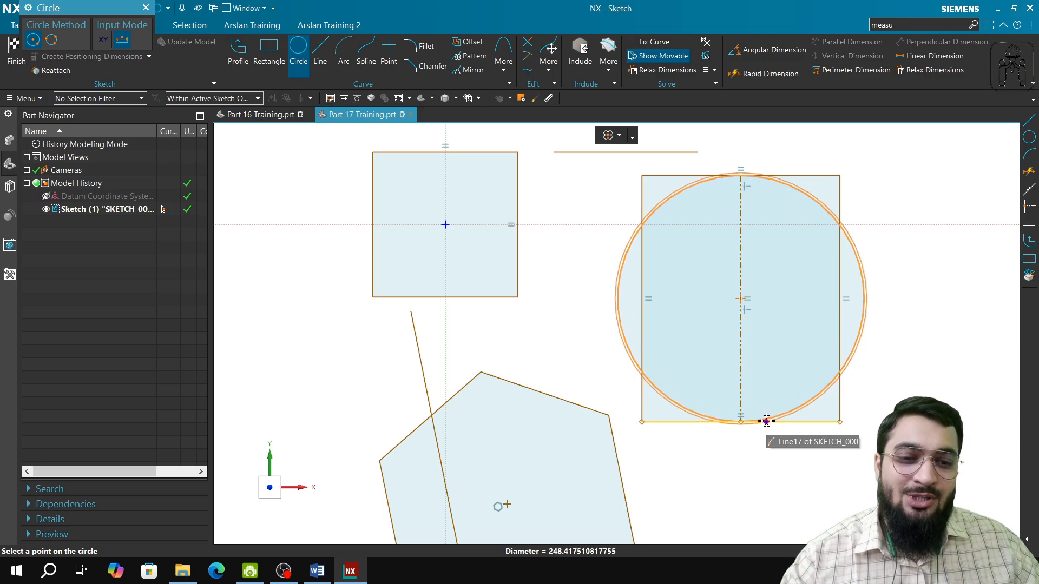
pyautogui.click(808, 405)
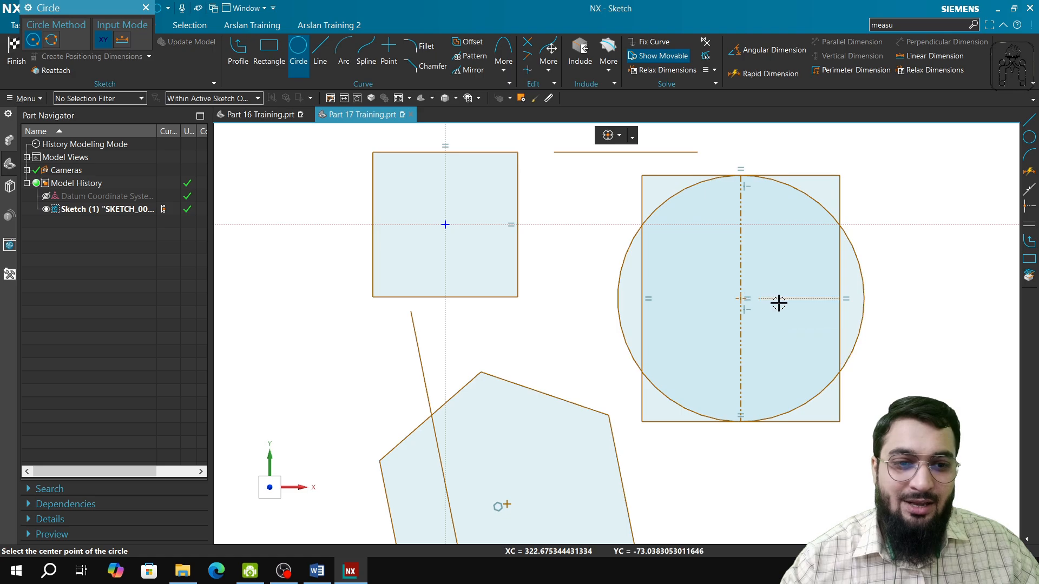
pyautogui.click(936, 331)
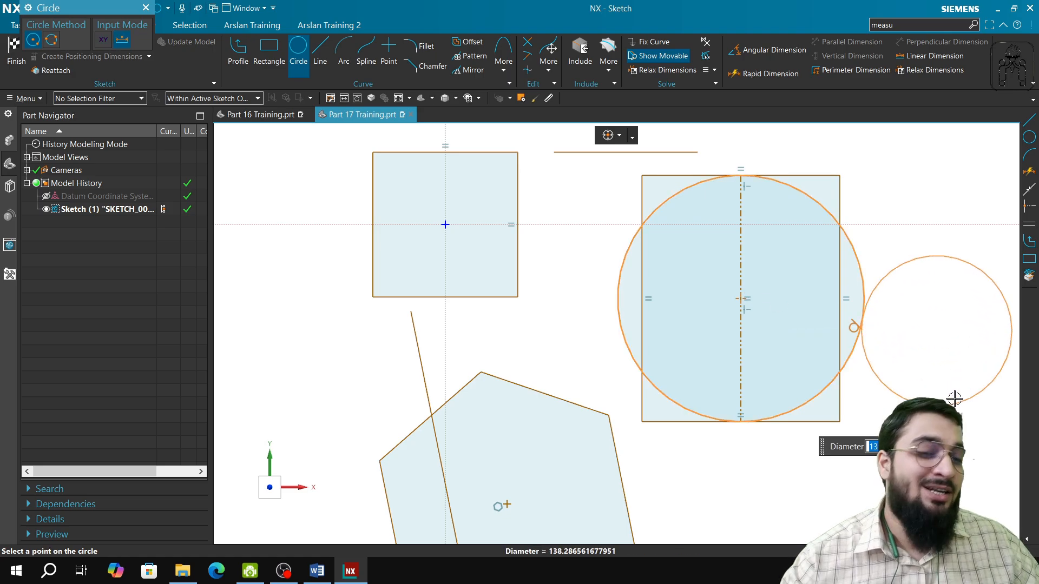
pyautogui.press('Escape')
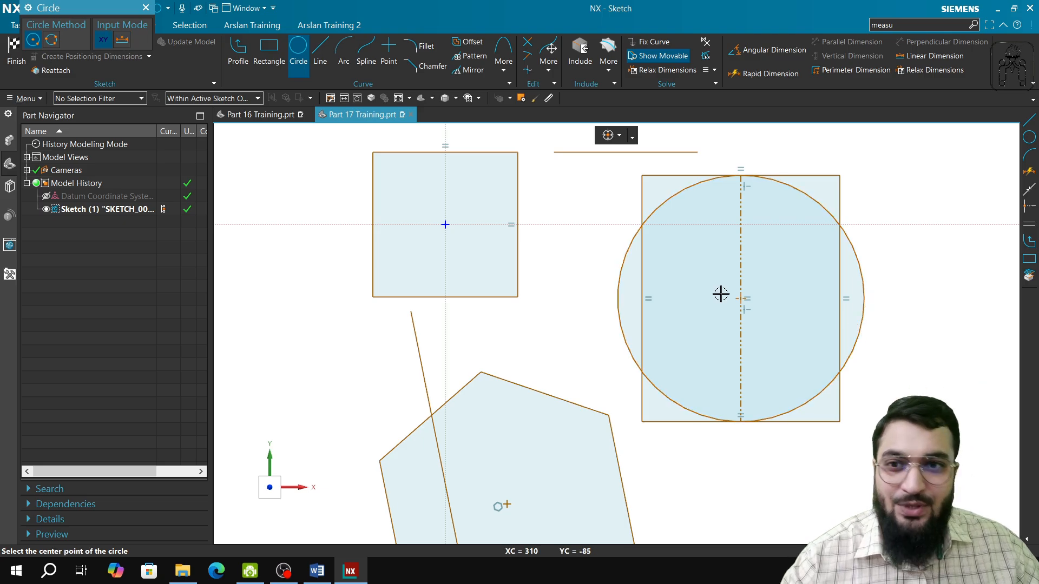
pyautogui.press('Escape')
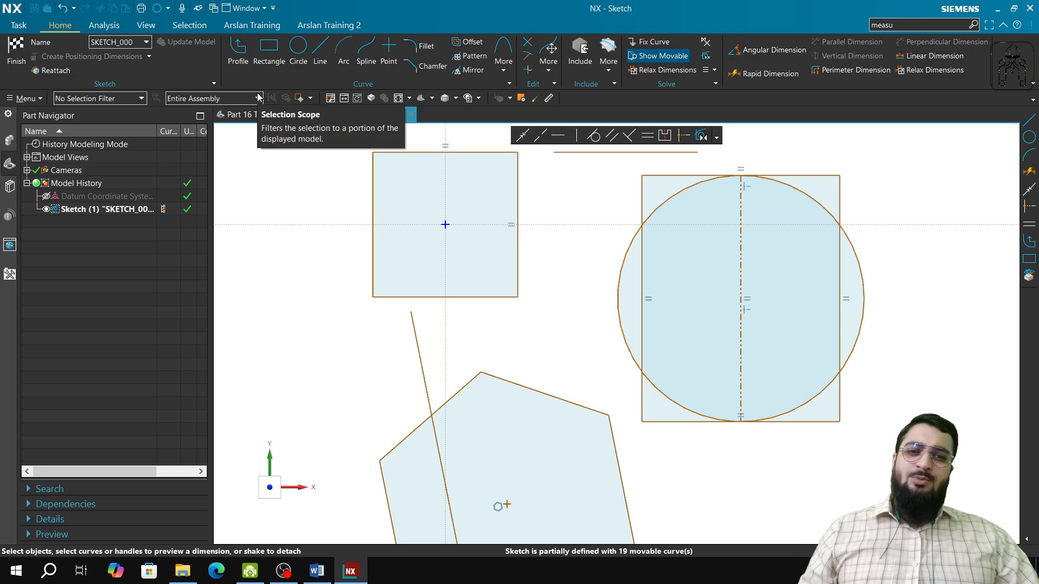
# Step: Finish the sketch and review the general Sketch Settings and Session Settings for sketches in Customer Defaults
pyautogui.click(23, 56)
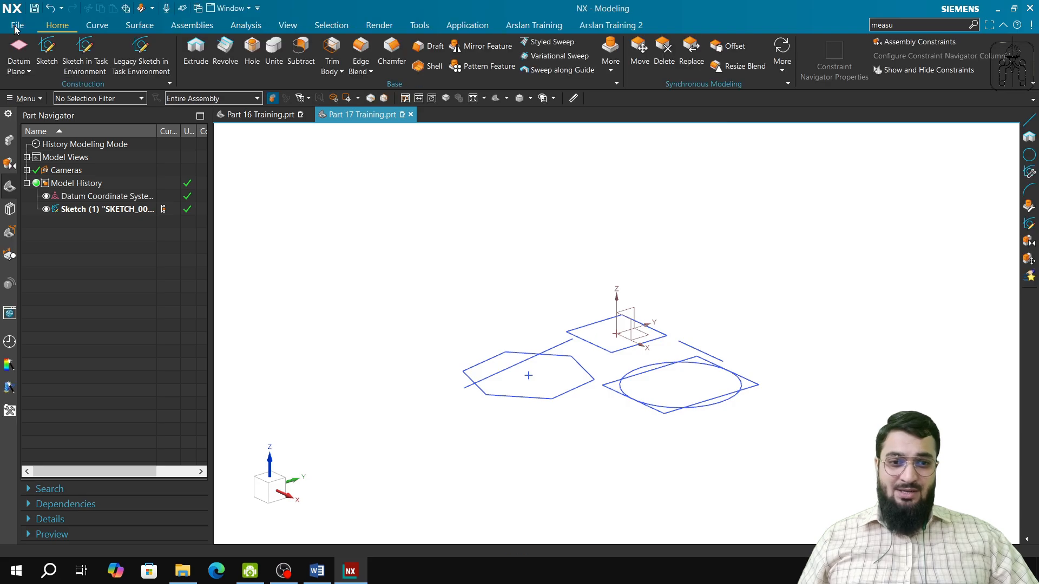
pyautogui.click(16, 27)
pyautogui.moveTo(54, 218)
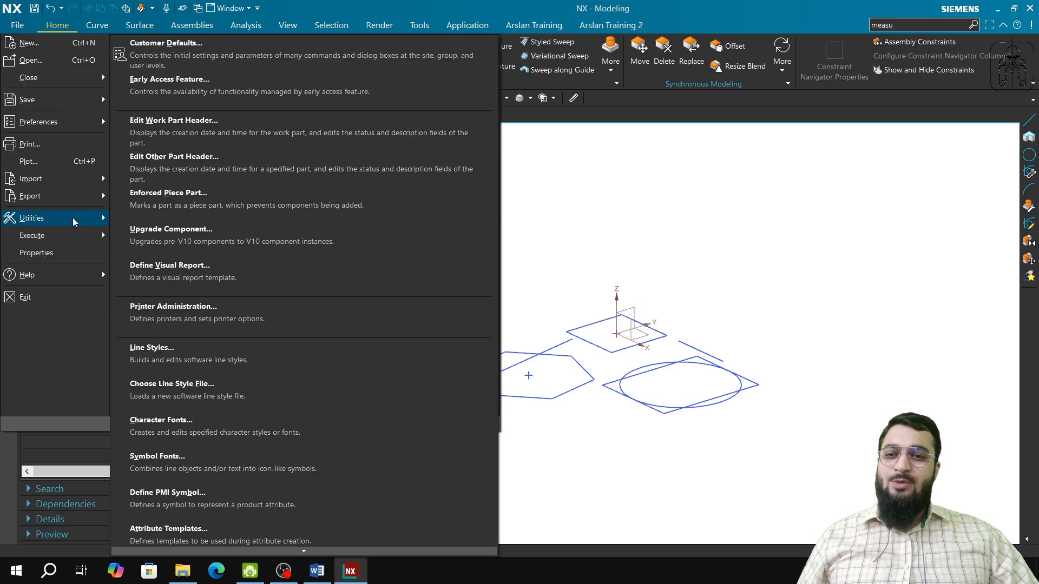
pyautogui.click(157, 56)
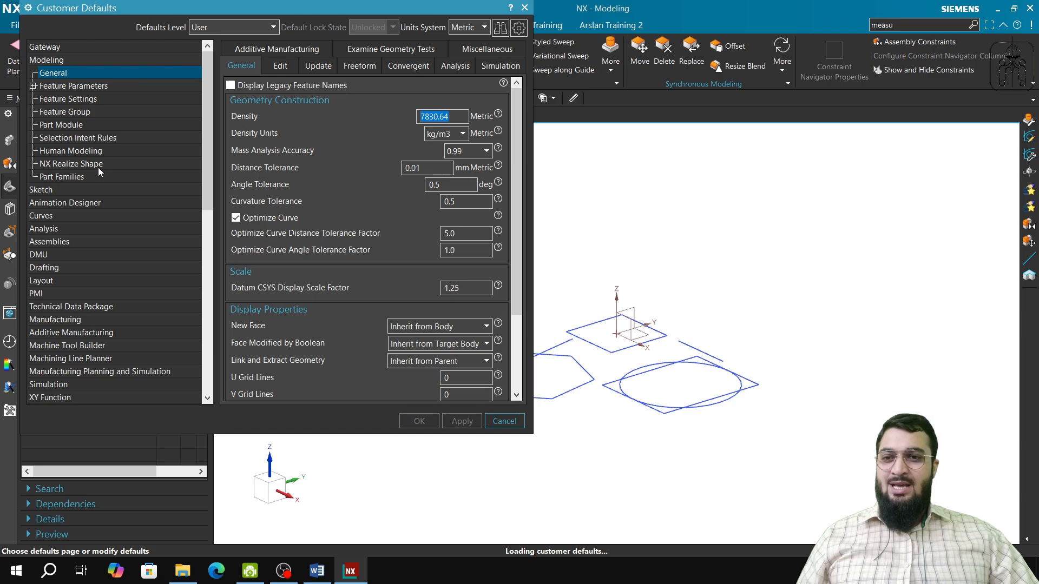
pyautogui.click(43, 190)
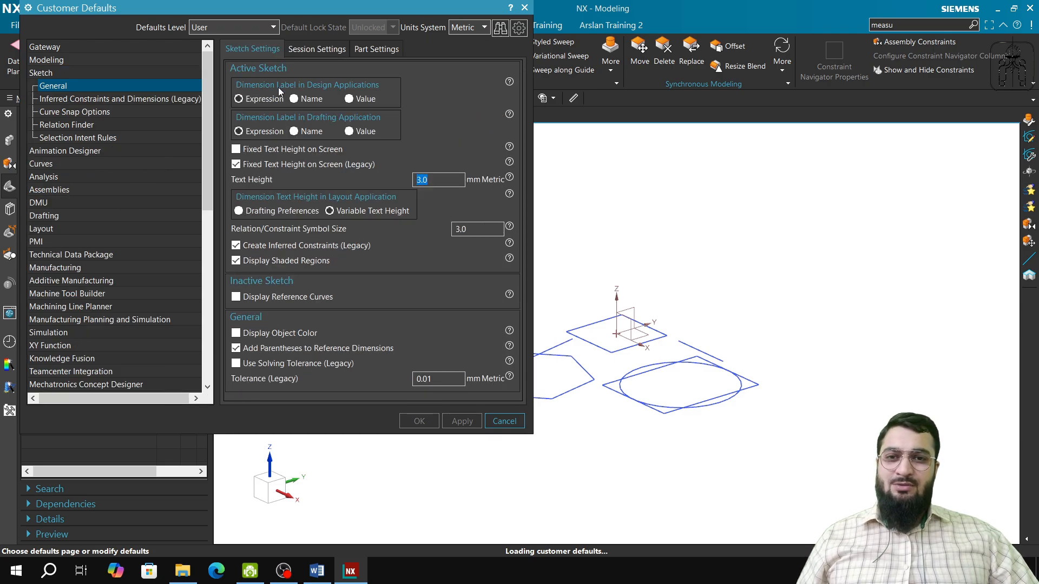
pyautogui.click(311, 50)
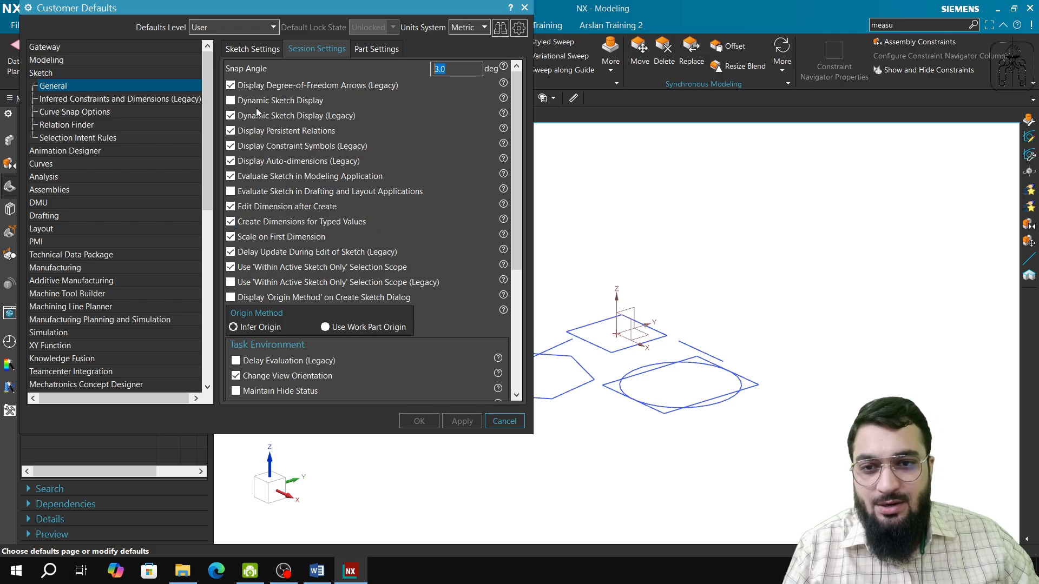
# Step: Try turning off Create Alignment Constraints (Legacy) in the inferred constraint defaults, view the Curve Snap Options, and cancel the changes
pyautogui.click(141, 100)
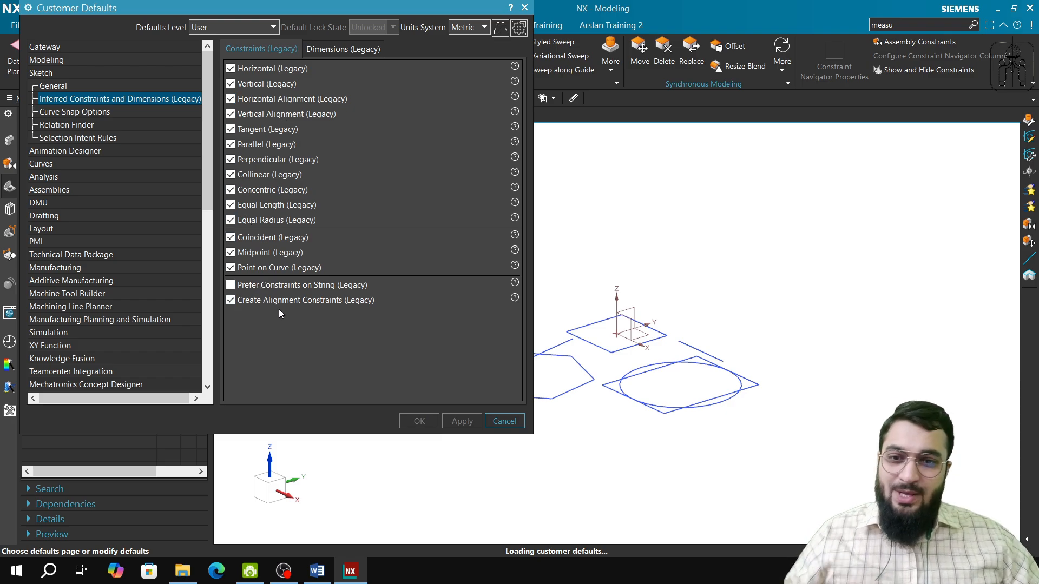
pyautogui.click(230, 301)
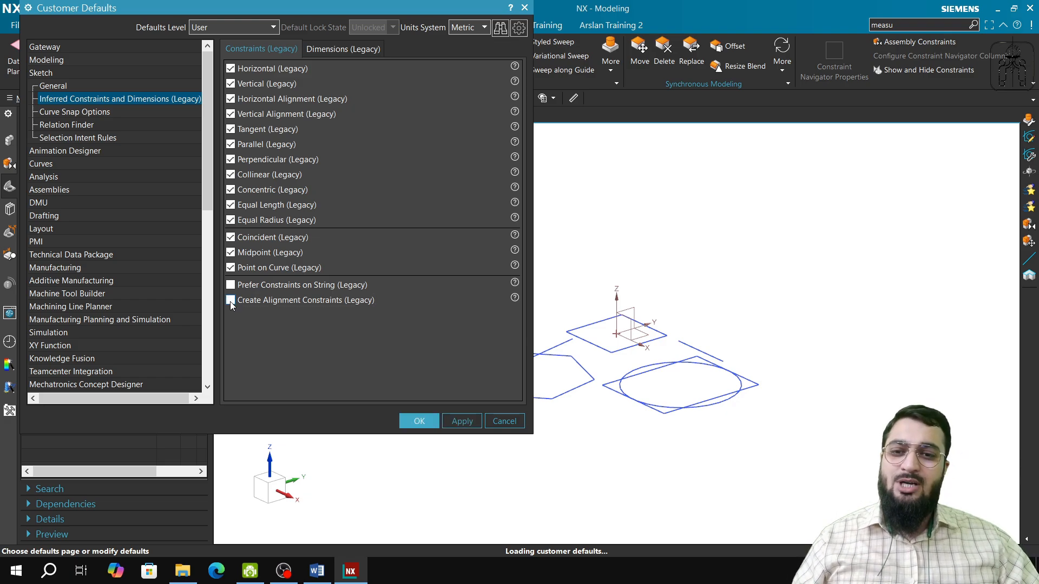
pyautogui.click(83, 115)
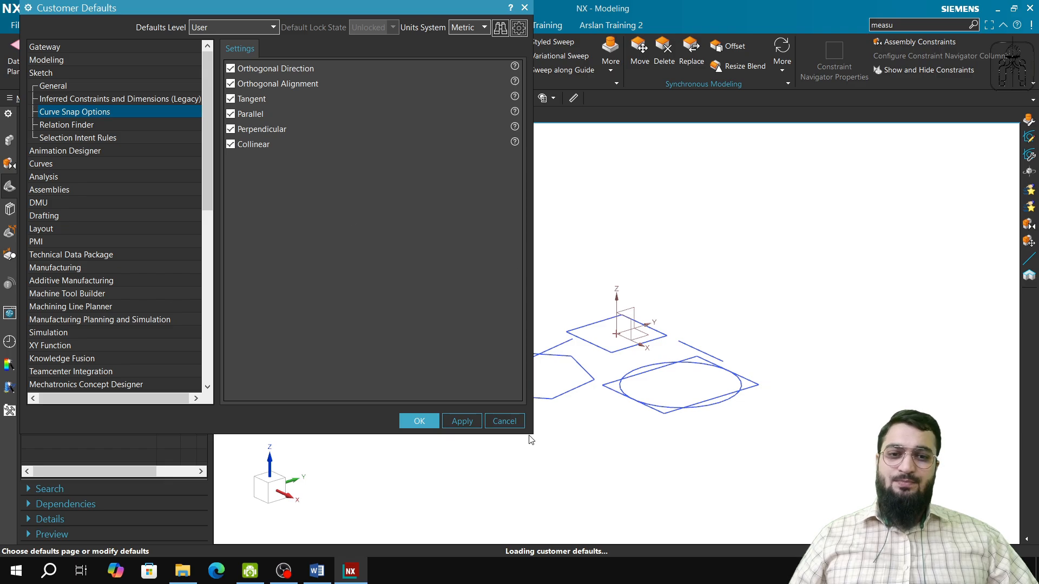
pyautogui.click(507, 422)
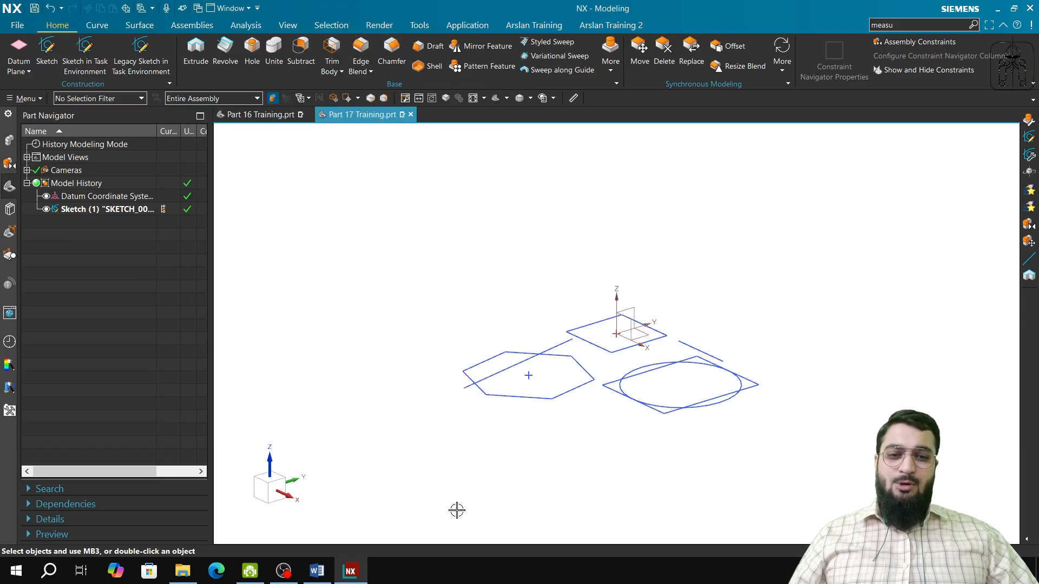
# Step: Check the Part 17 topics in the Word syllabus, and return to NX to reopen the sketch settings in Customer Defaults
pyautogui.click(317, 572)
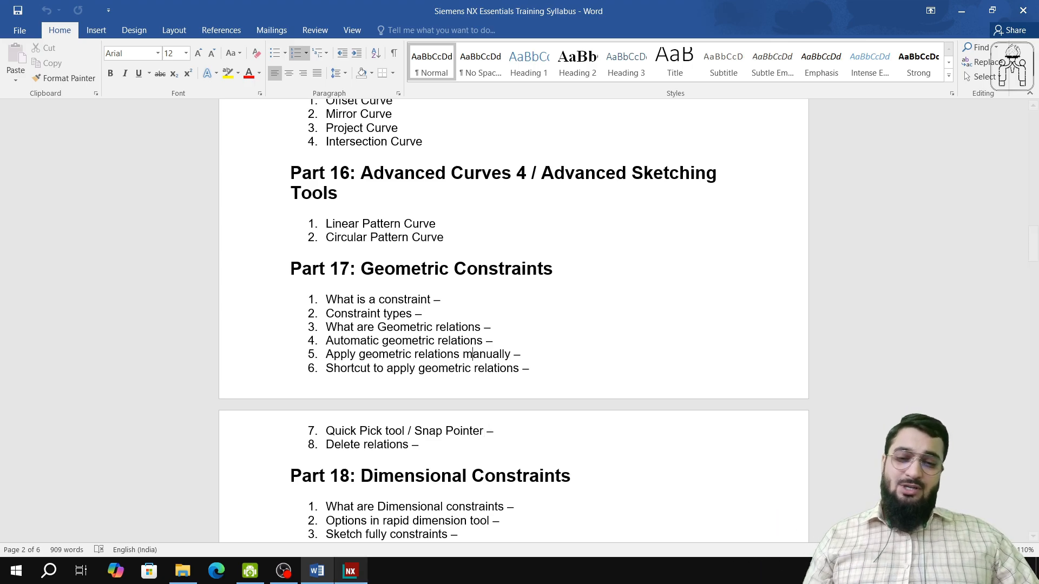
pyautogui.click(350, 571)
pyautogui.click(17, 25)
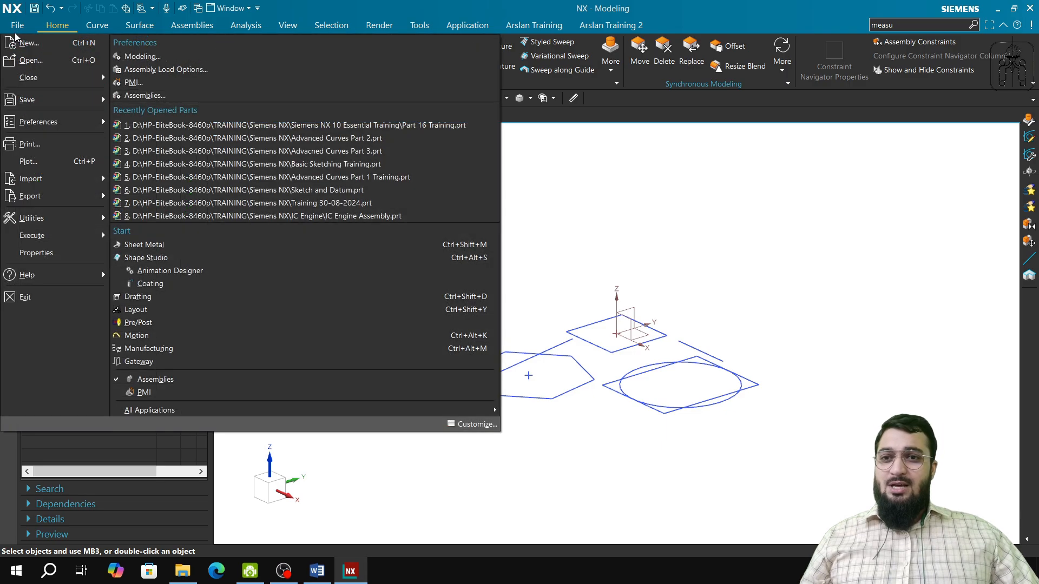
pyautogui.moveTo(56, 222)
pyautogui.click(179, 54)
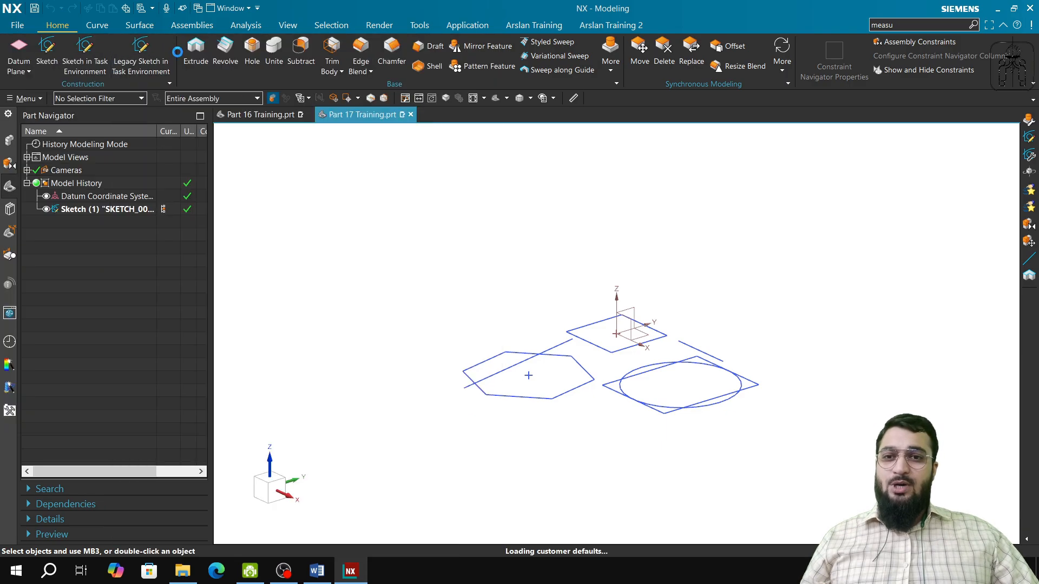
pyautogui.click(43, 191)
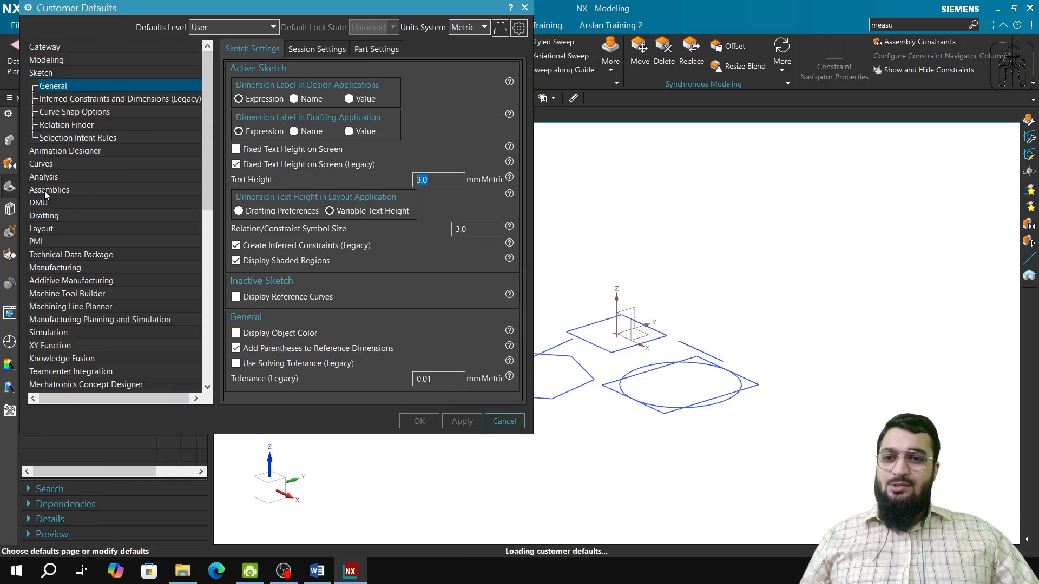
# Step: Examine the sketch defaults for inferred constraints, curve snap options, relation finder and selection intent rules, and close Customer Defaults without changes
pyautogui.click(77, 100)
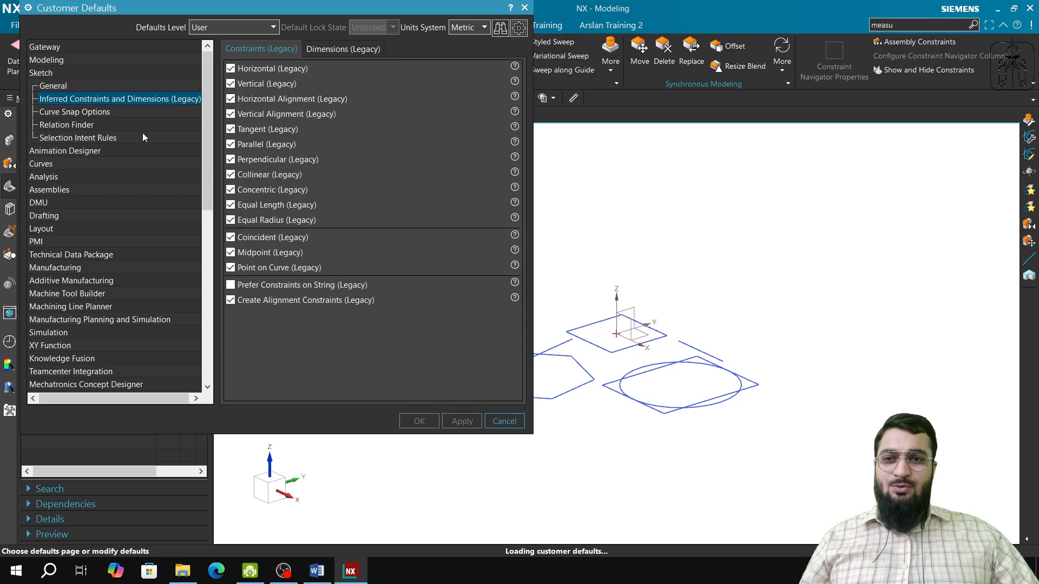
pyautogui.click(91, 112)
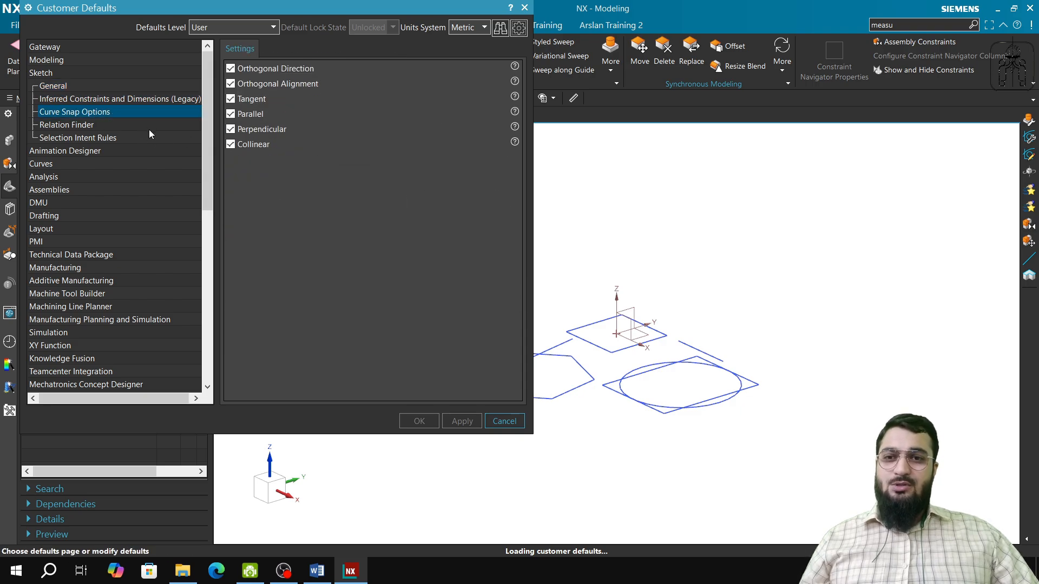
pyautogui.click(112, 125)
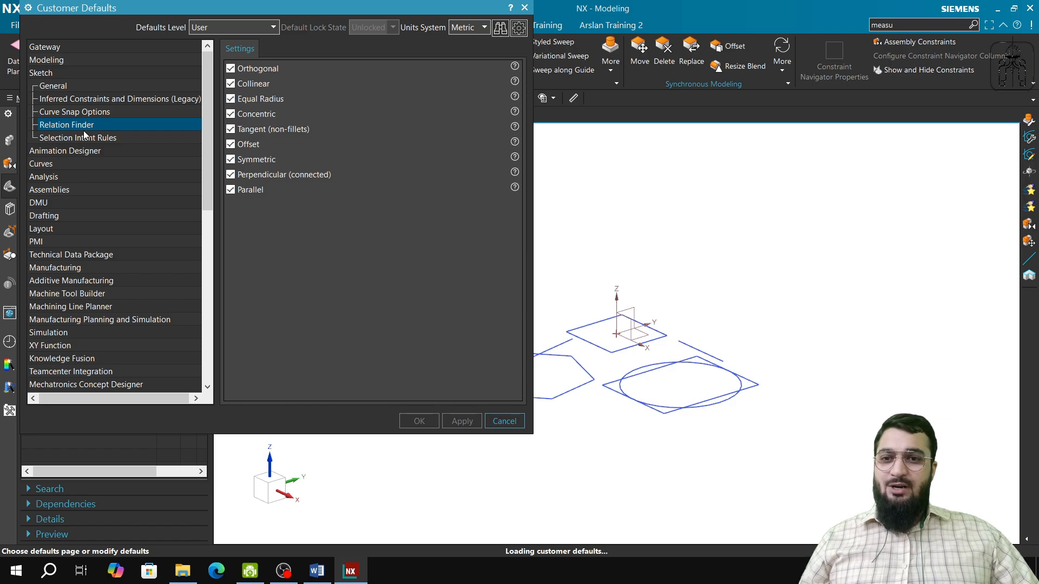
pyautogui.click(84, 139)
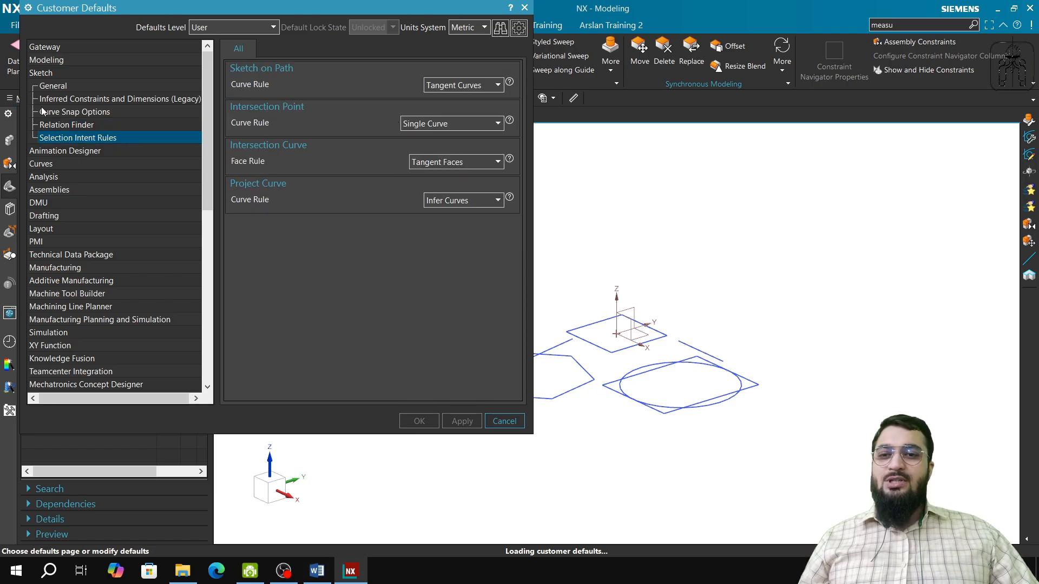
pyautogui.click(59, 88)
pyautogui.click(65, 99)
pyautogui.click(66, 112)
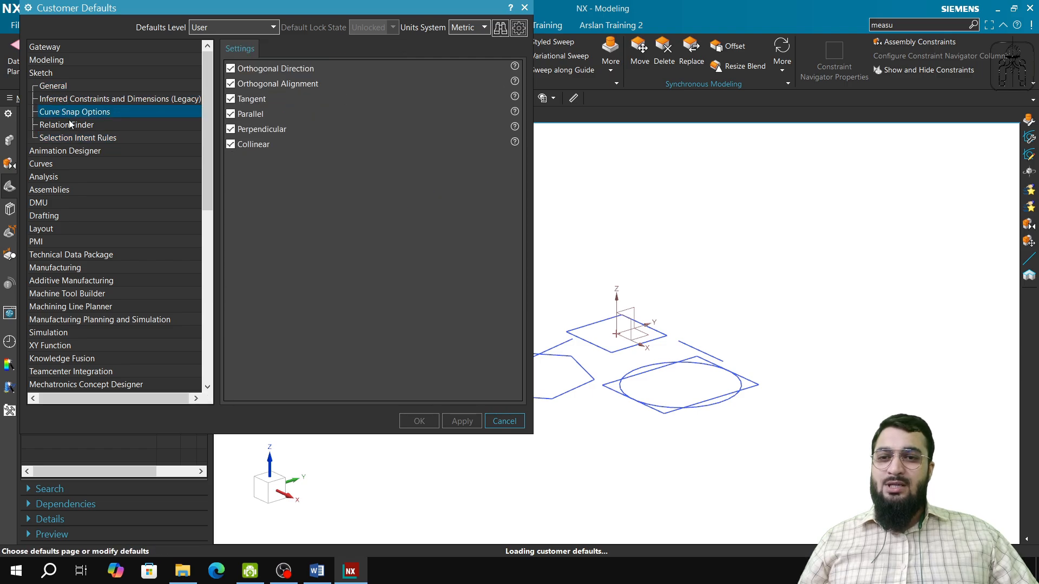
pyautogui.click(70, 125)
pyautogui.click(76, 138)
pyautogui.click(77, 125)
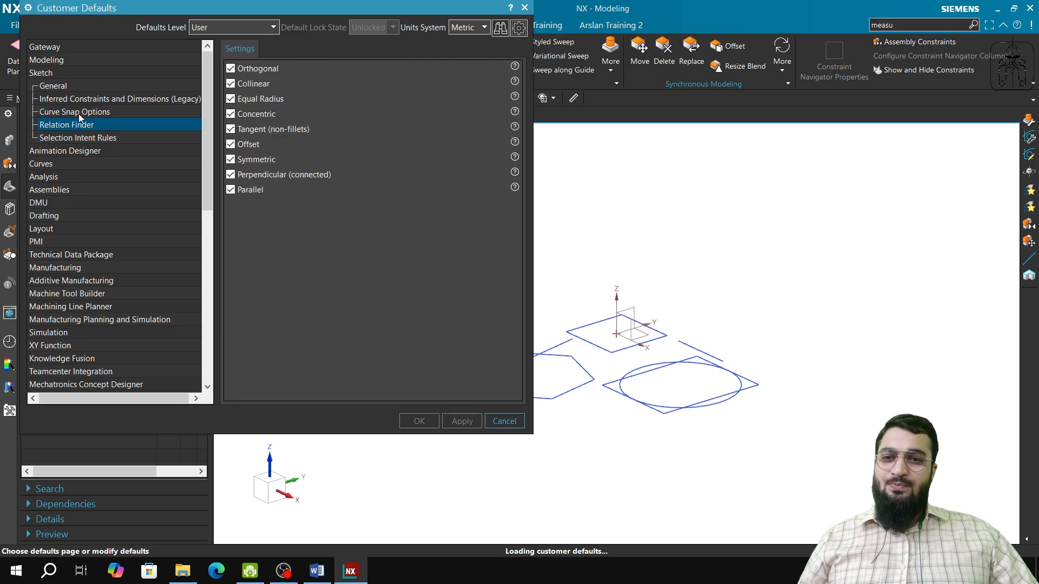
pyautogui.click(80, 112)
pyautogui.click(83, 100)
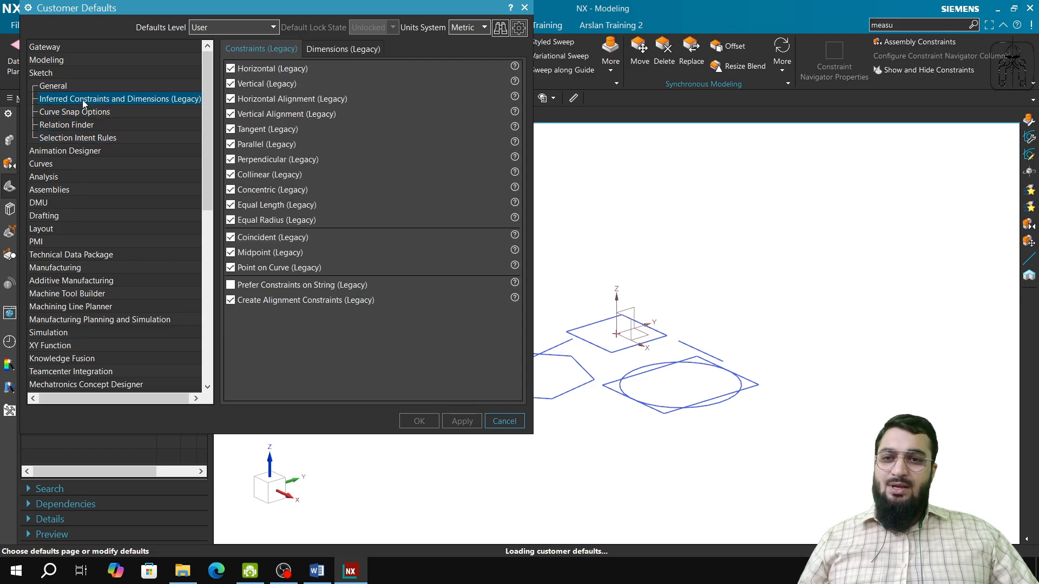
pyautogui.click(525, 9)
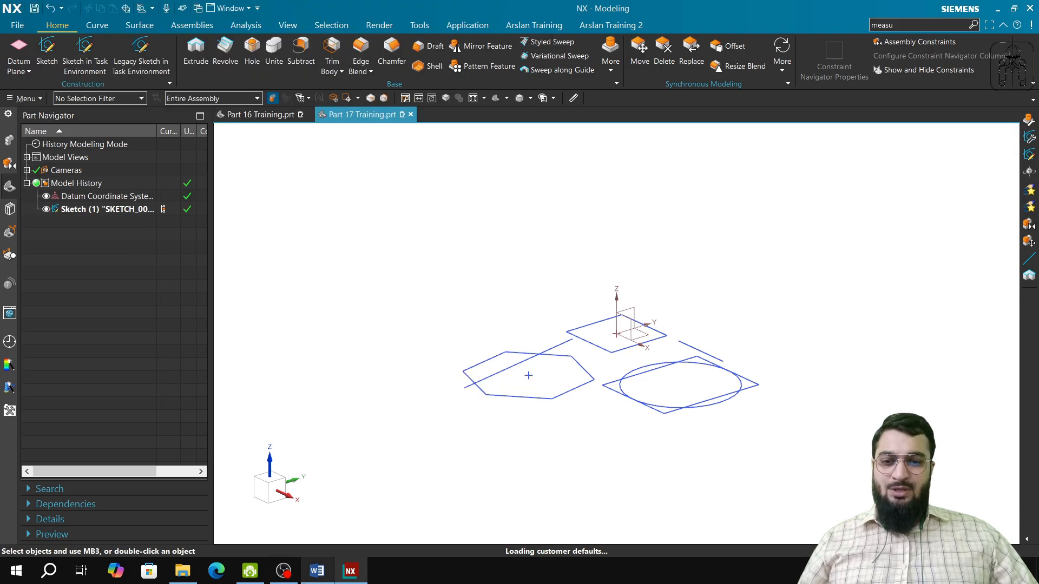
# Step: Check the Part 17 topics in Word again, and return to NX to reopen the existing sketch for editing
pyautogui.click(317, 575)
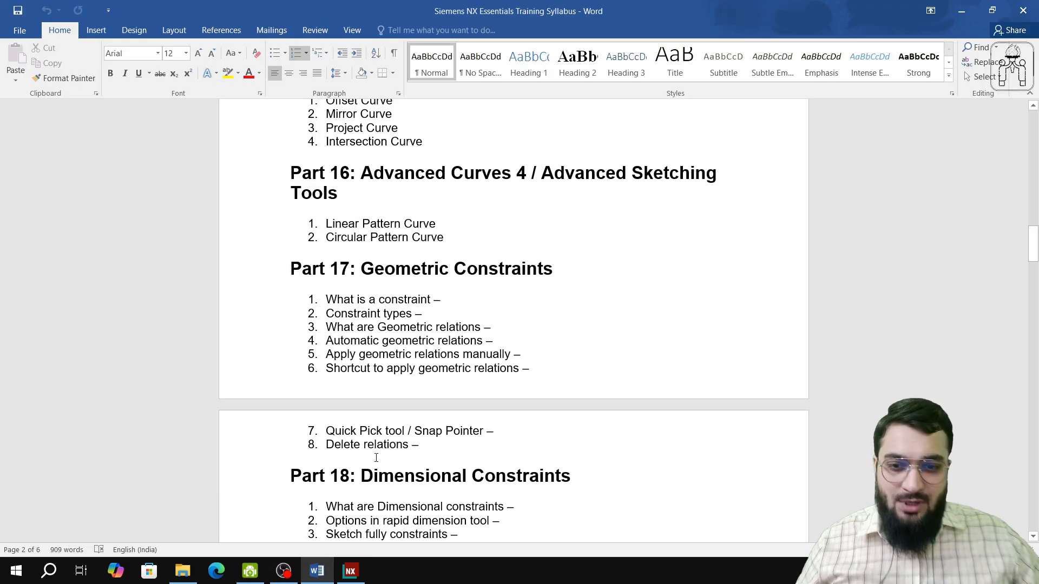
pyautogui.click(350, 571)
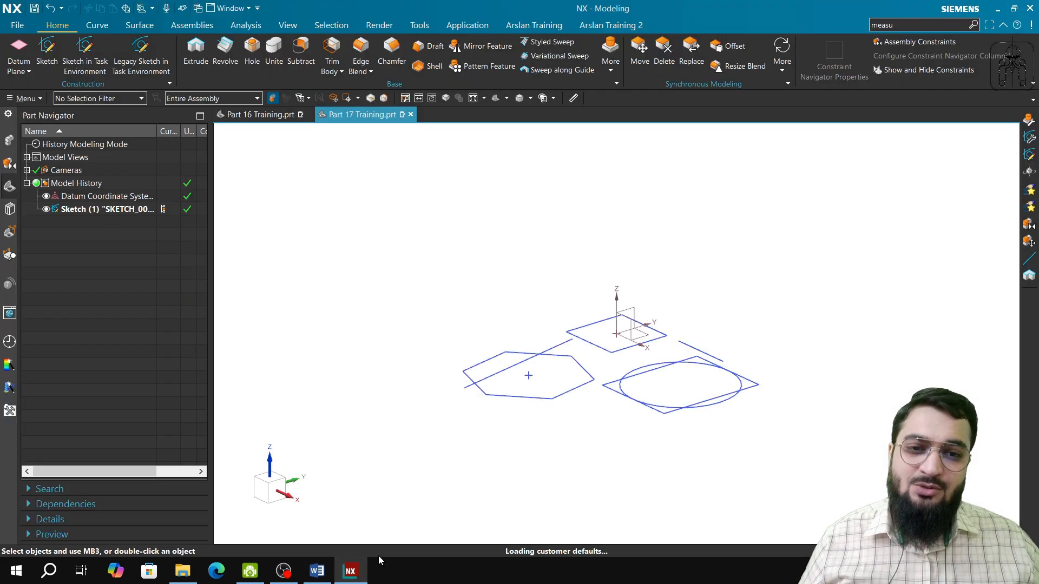
pyautogui.doubleClick(130, 209)
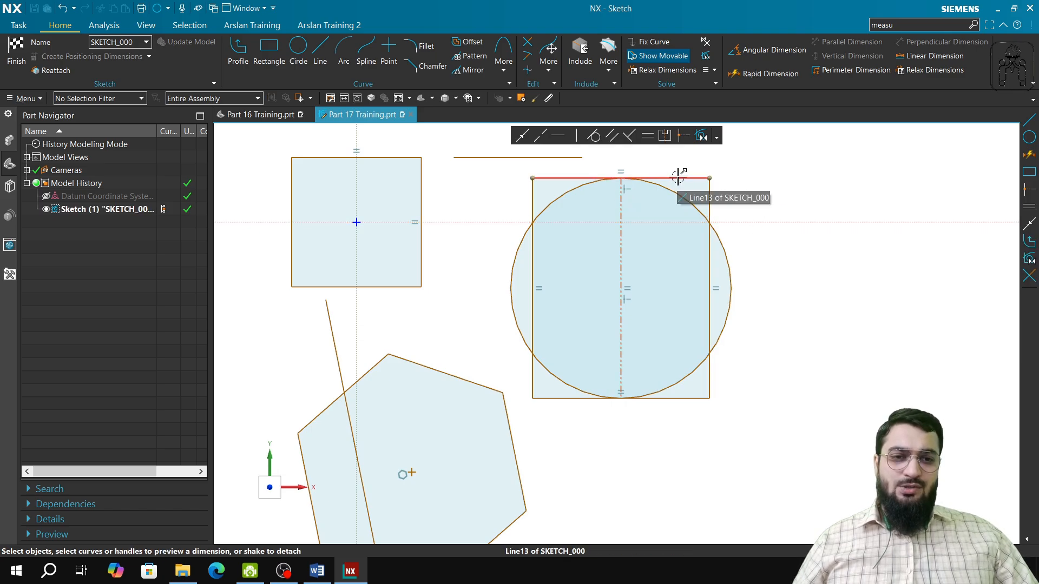
# Step: Select the circle with Quick Pick where it overlaps the rectangle's upper edge, add the vertical reference line, and clear the selection
pyautogui.click(636, 176)
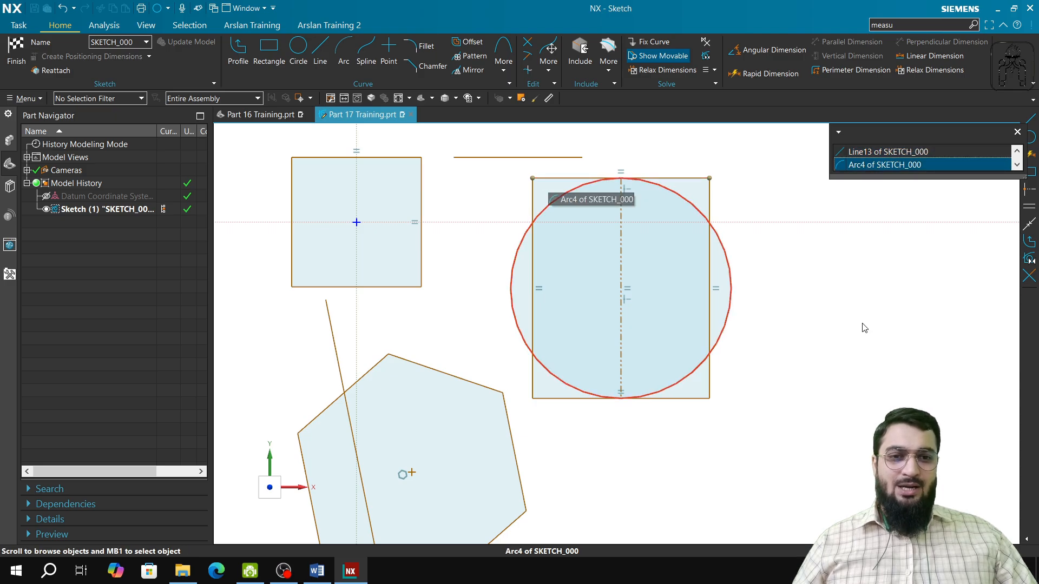
pyautogui.click(741, 325)
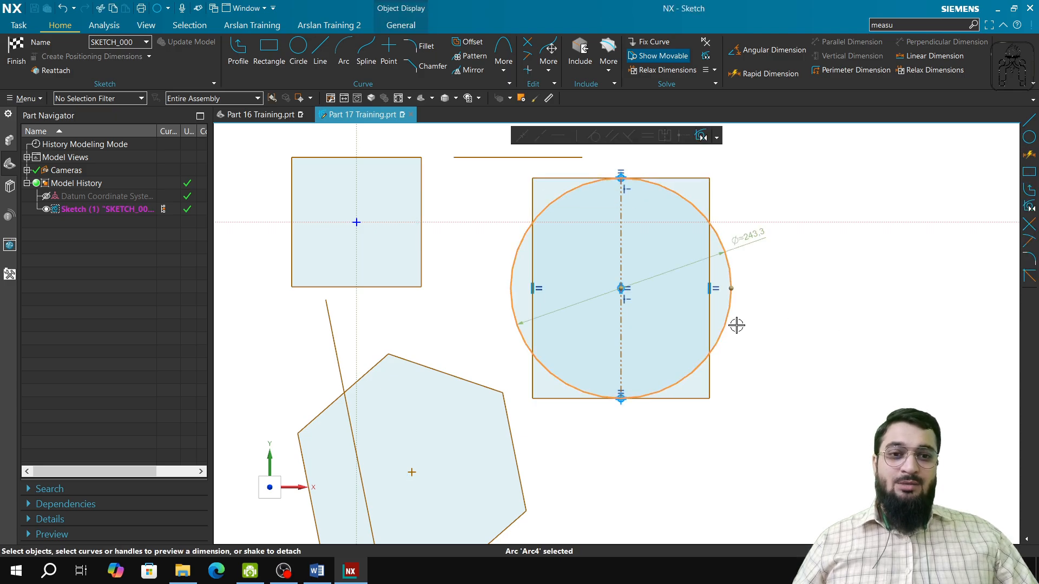
pyautogui.click(622, 203)
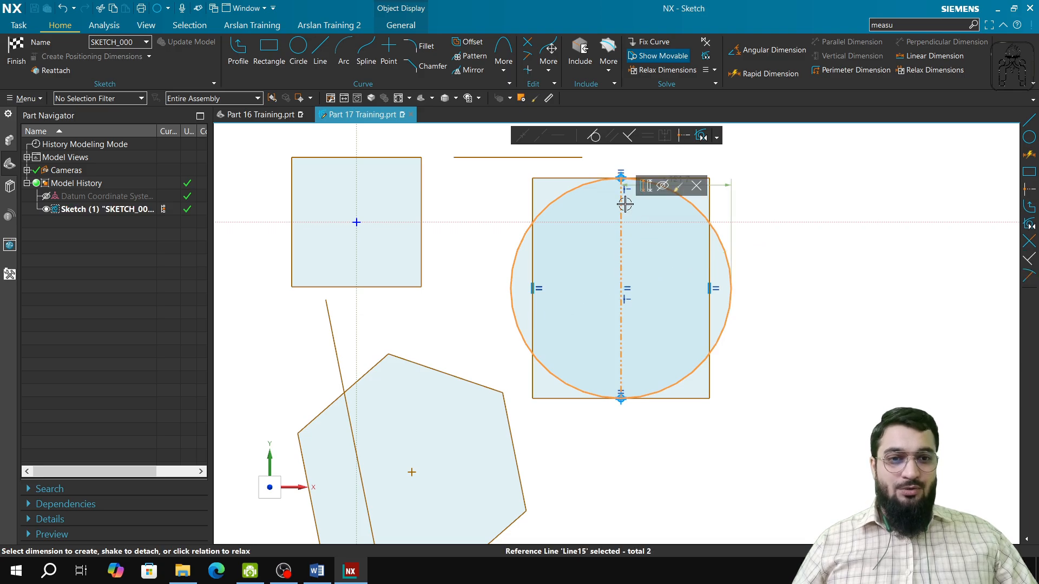
pyautogui.click(811, 186)
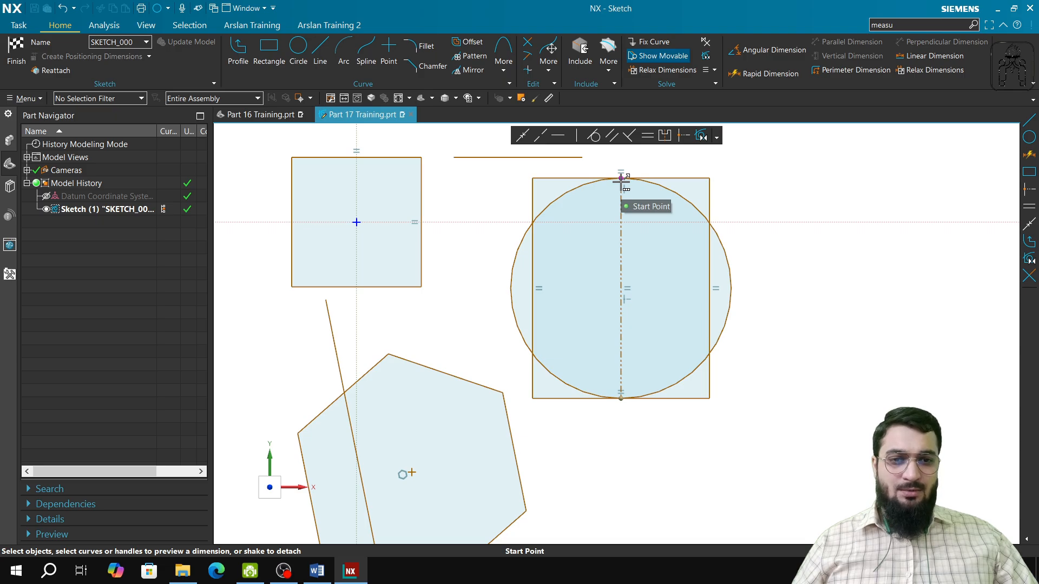
# Step: Use Quick Pick to select and delete the persistent midpoint relation at the vertical reference line's upper end, and undo the deletion
pyautogui.moveTo(621, 181)
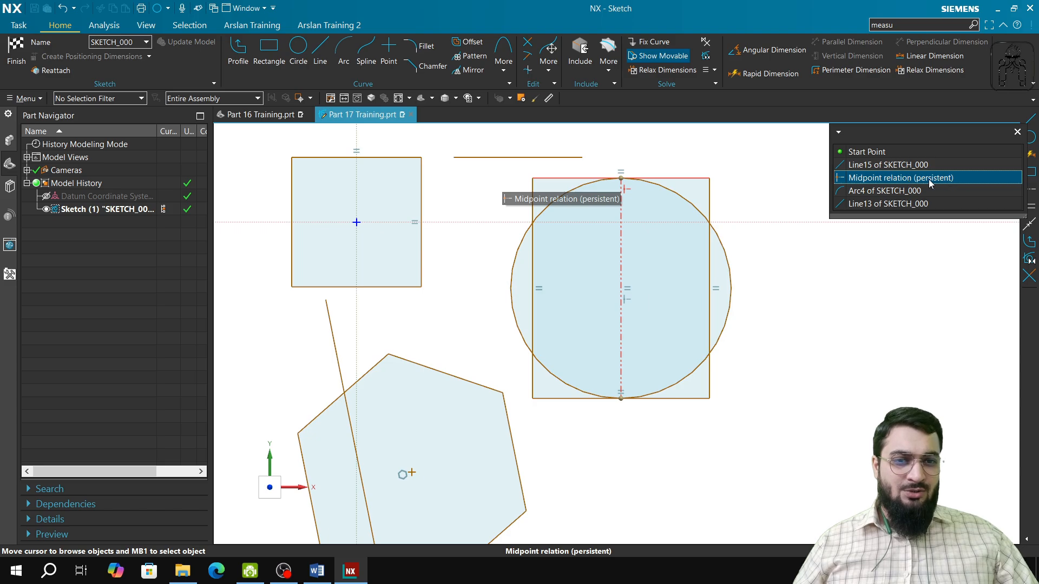
pyautogui.click(912, 178)
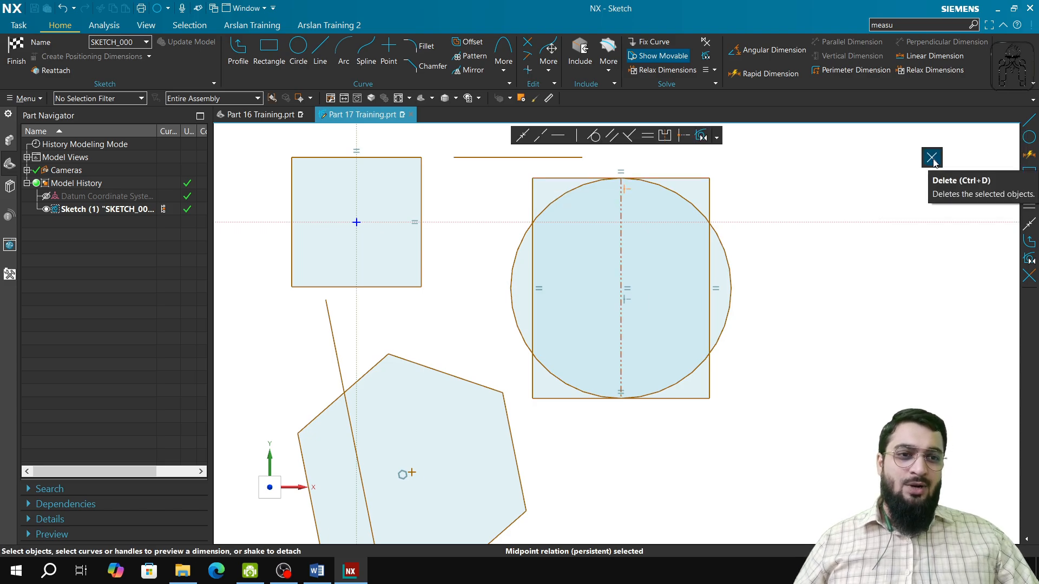
pyautogui.click(932, 158)
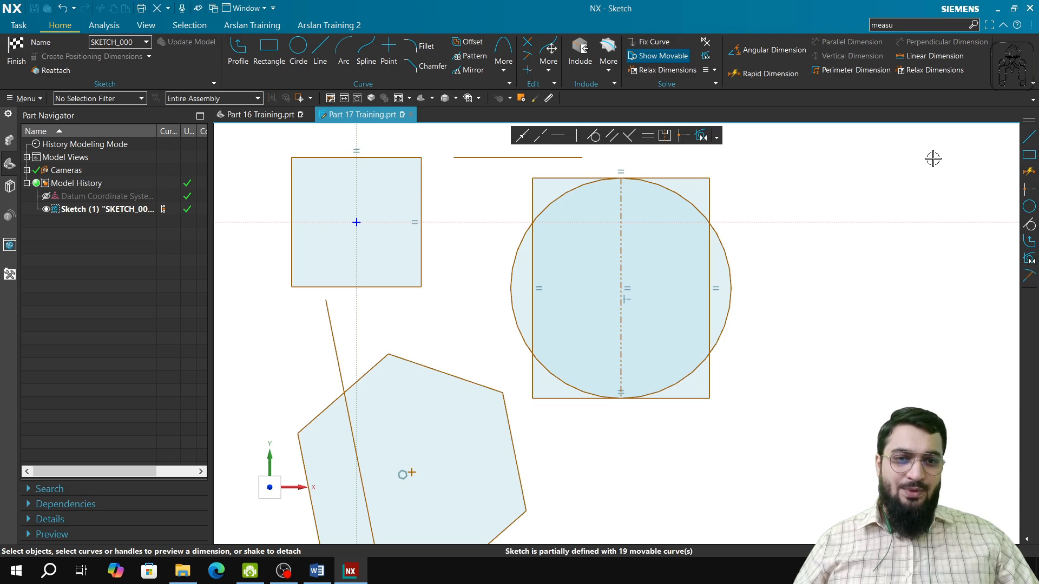
pyautogui.hotkey('ctrl', 'z')
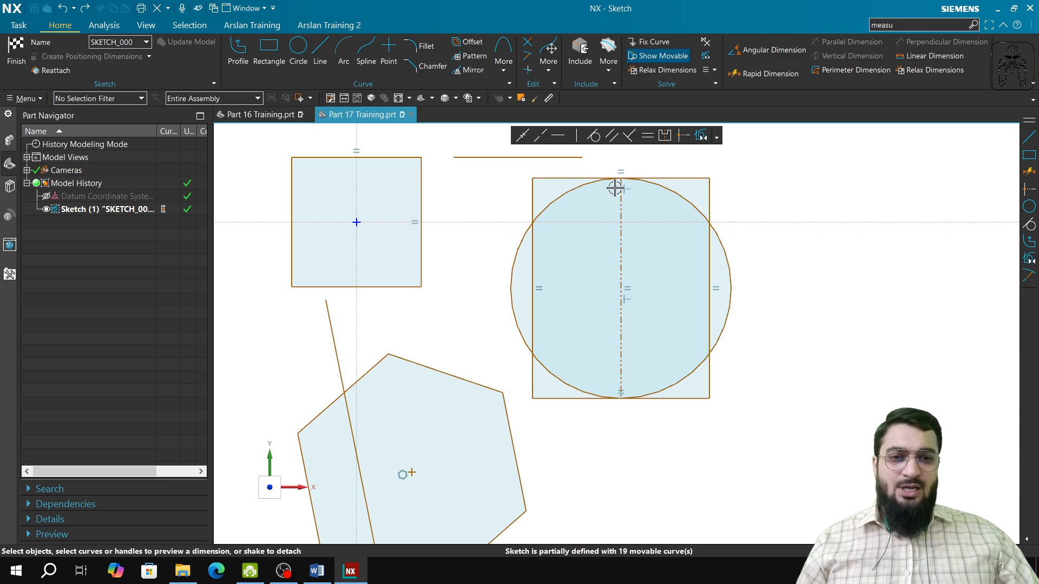
# Step: Delete the midpoint relation at the reference line's upper end by selecting its symbol directly
pyautogui.scroll(-1, 624, 188)
pyautogui.scroll(4, 627, 186)
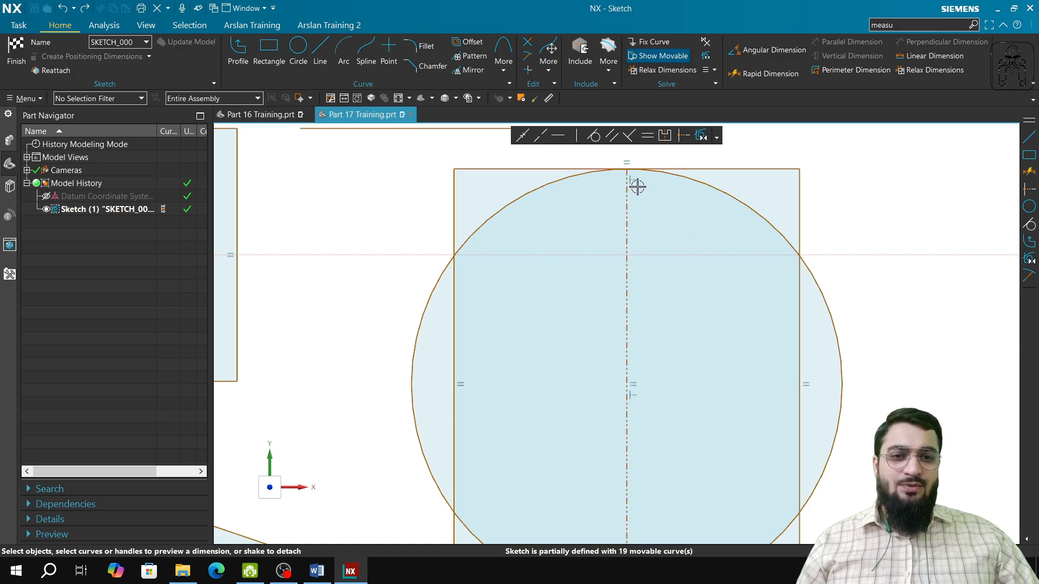
pyautogui.click(634, 180)
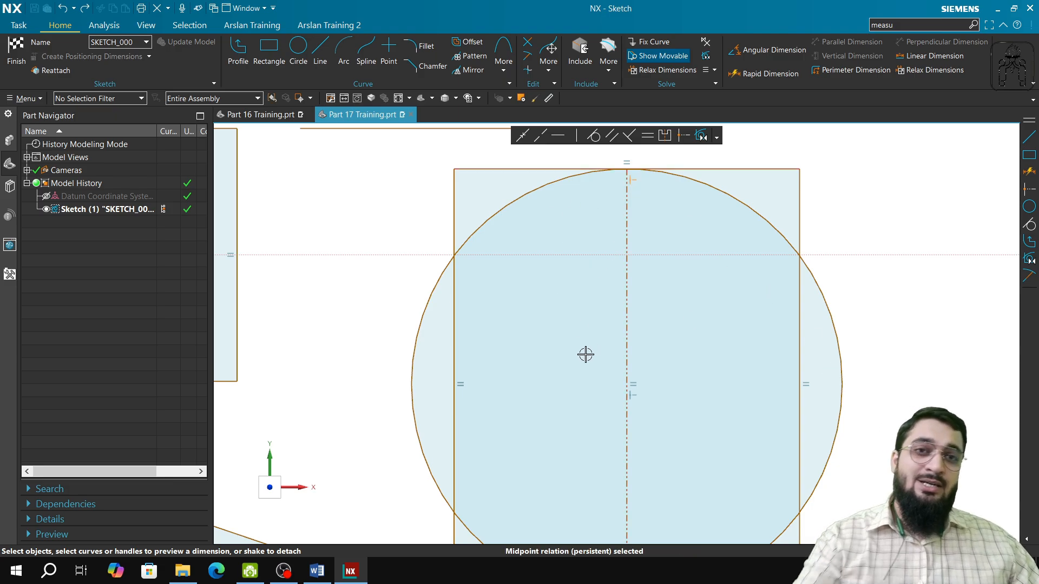
pyautogui.press('Delete')
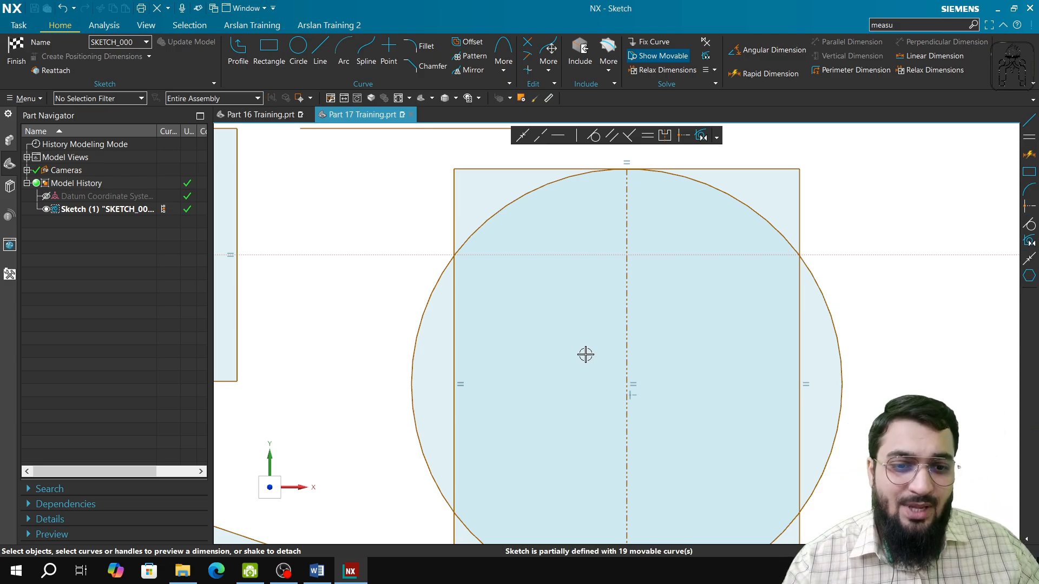
# Step: Delete the equal relations at the reference line and the rectangle's side edges, and undo all the relation deletions
pyautogui.click(478, 402)
pyautogui.press('Escape')
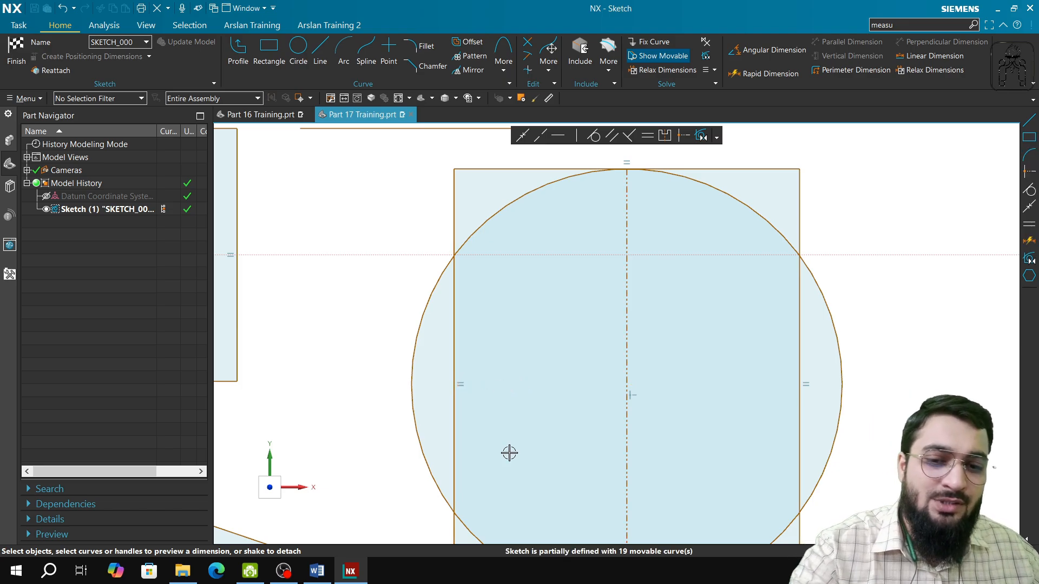
pyautogui.click(461, 385)
pyautogui.press('Delete')
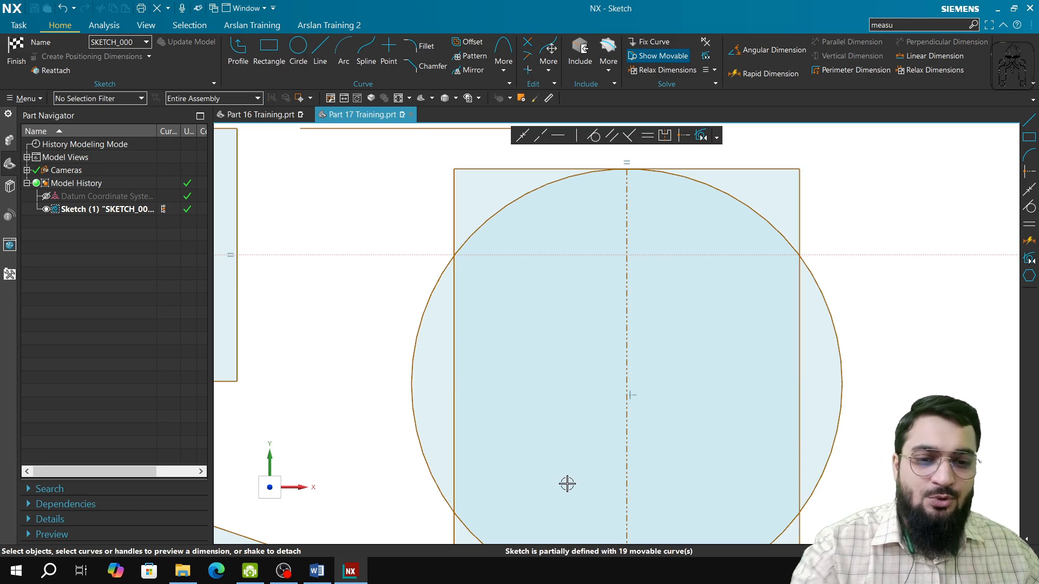
pyautogui.hotkey('ctrl', 'z')
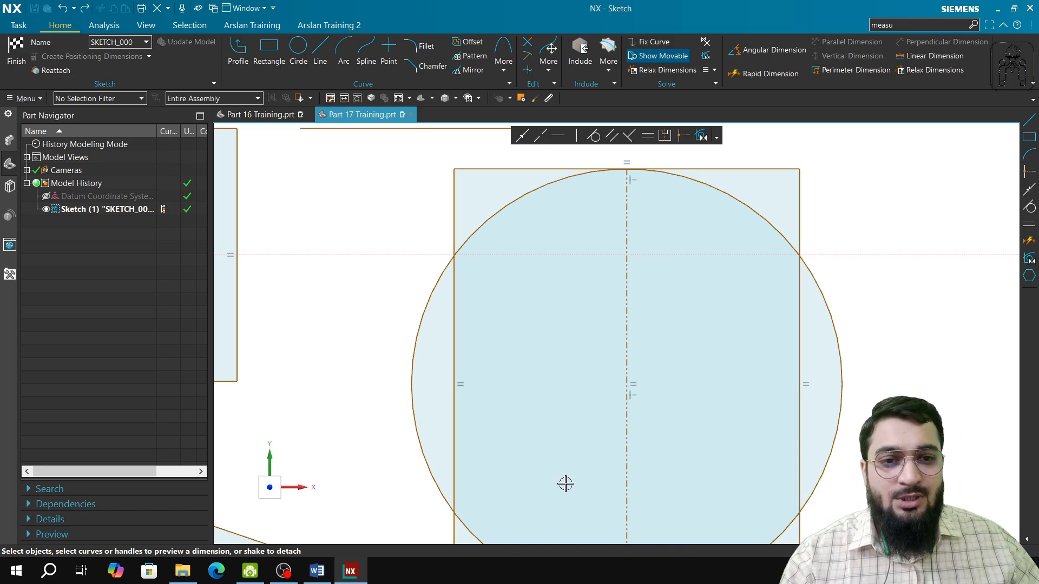
# Step: Select the midpoint relation symbol at the reference line's upper end, and clear the selection
pyautogui.click(632, 180)
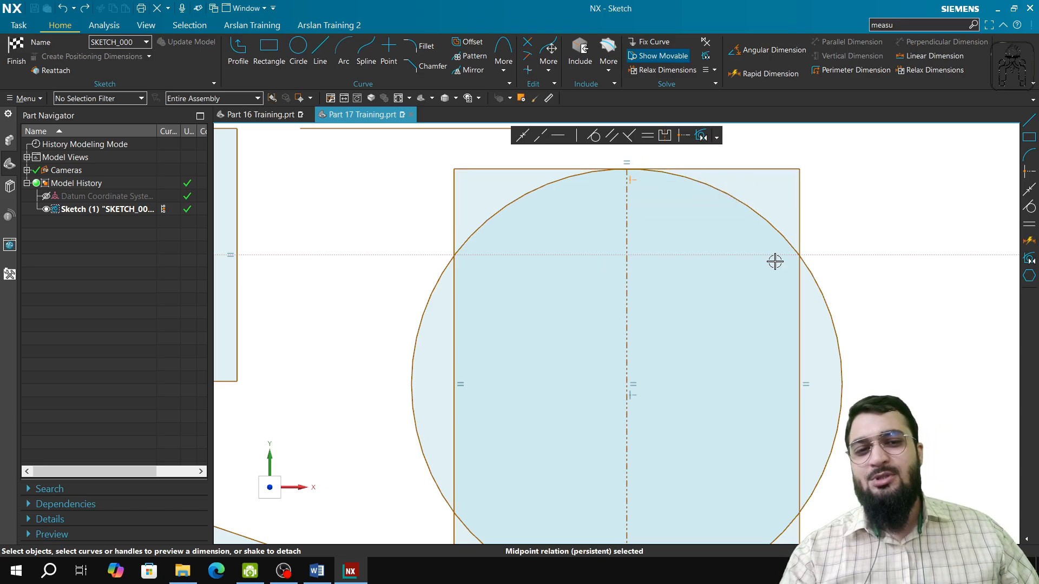
pyautogui.press('Escape')
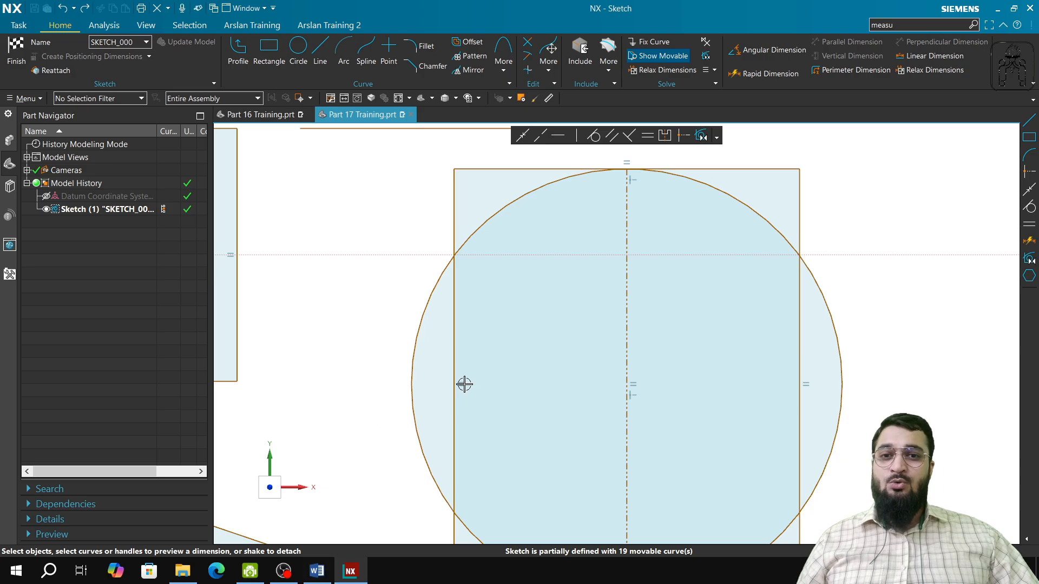
pyautogui.scroll(3, 515, 397)
pyautogui.scroll(-3, 515, 397)
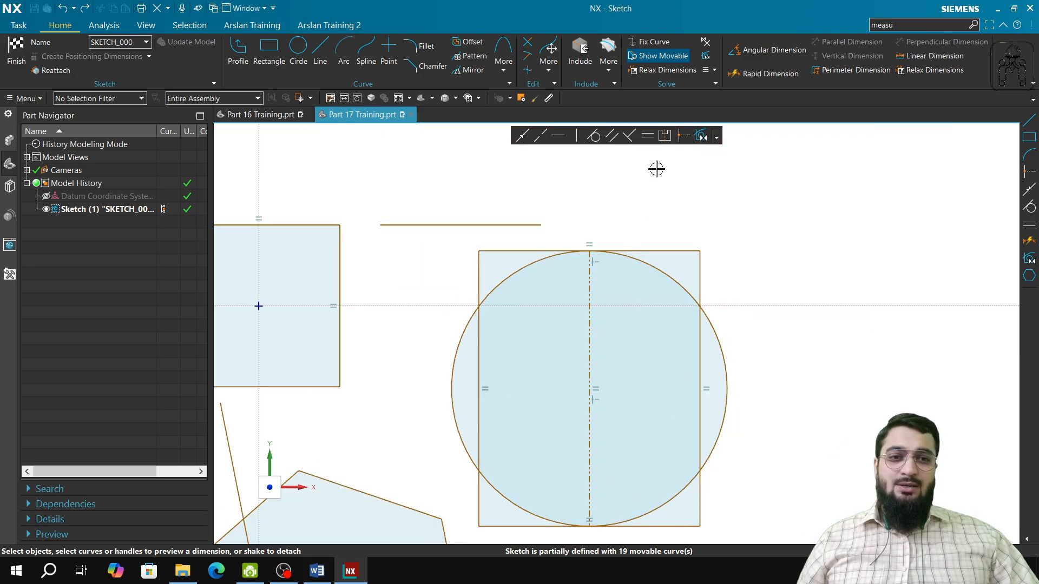
# Step: Examine which relations are offered for the free horizontal line alone and together with the circle, and clear the selection
pyautogui.click(406, 225)
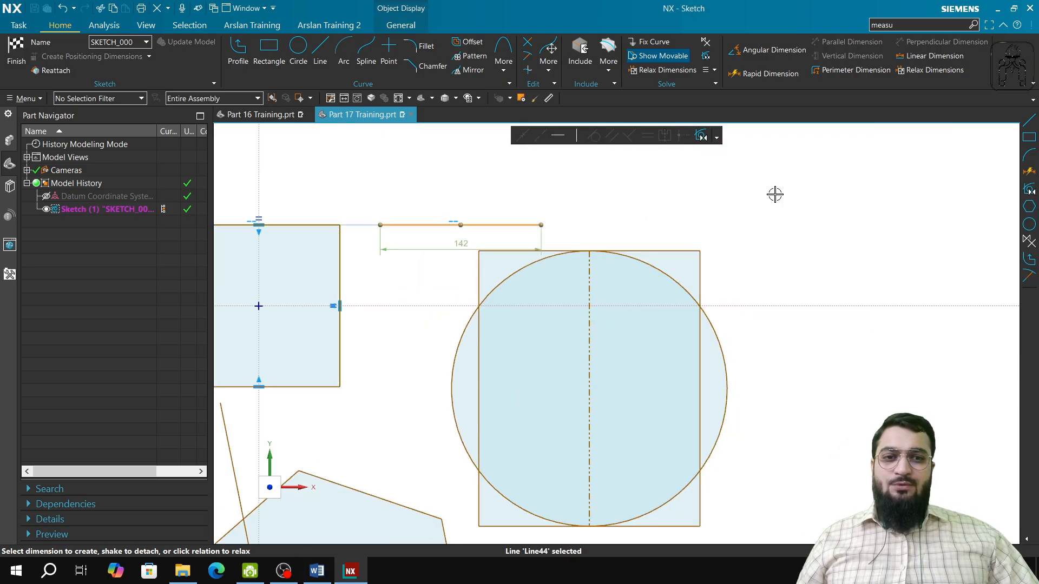
pyautogui.press('Escape')
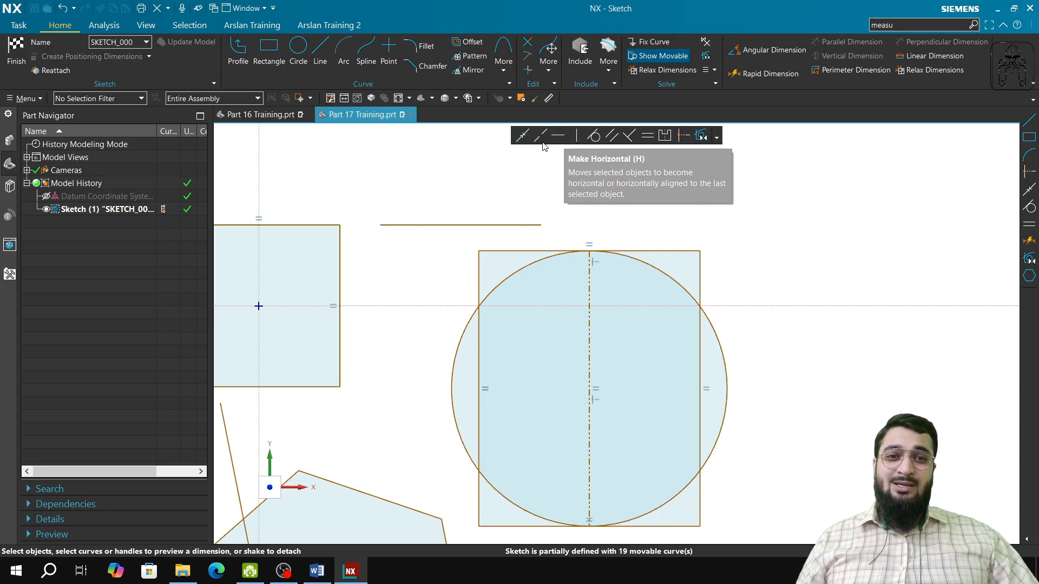
pyautogui.click(461, 224)
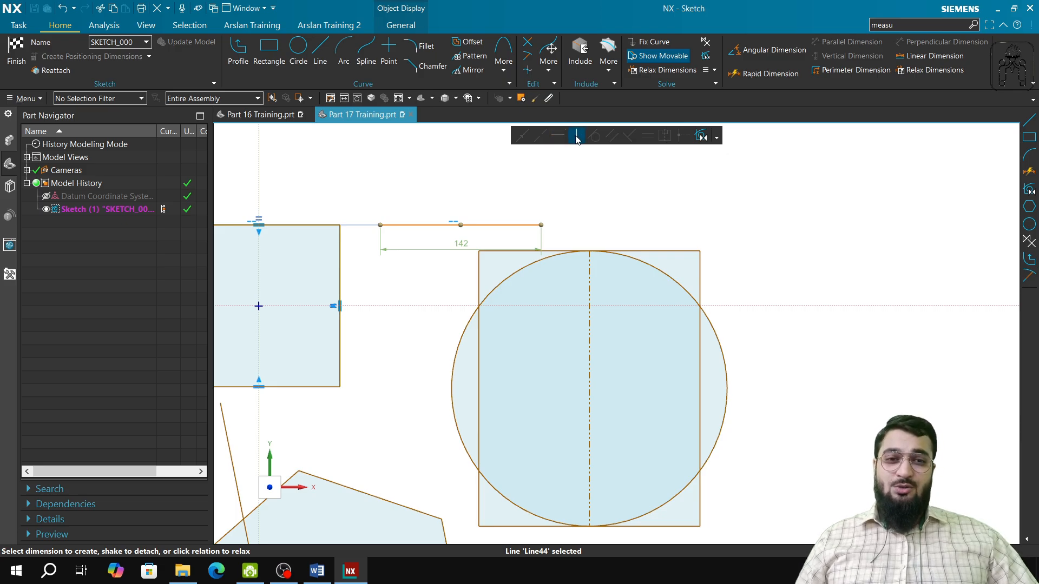
pyautogui.click(453, 380)
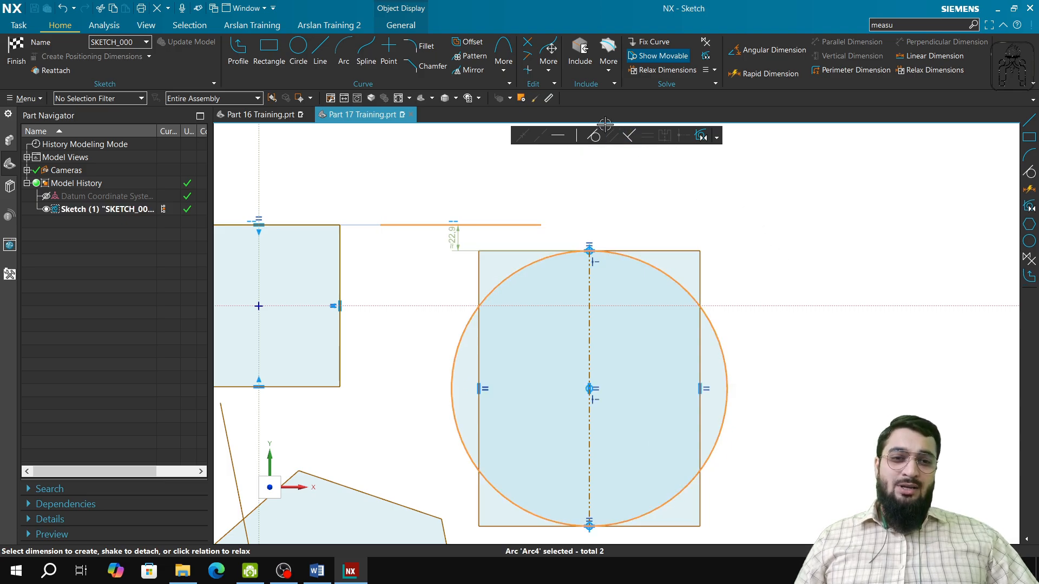
pyautogui.rightClick(518, 269)
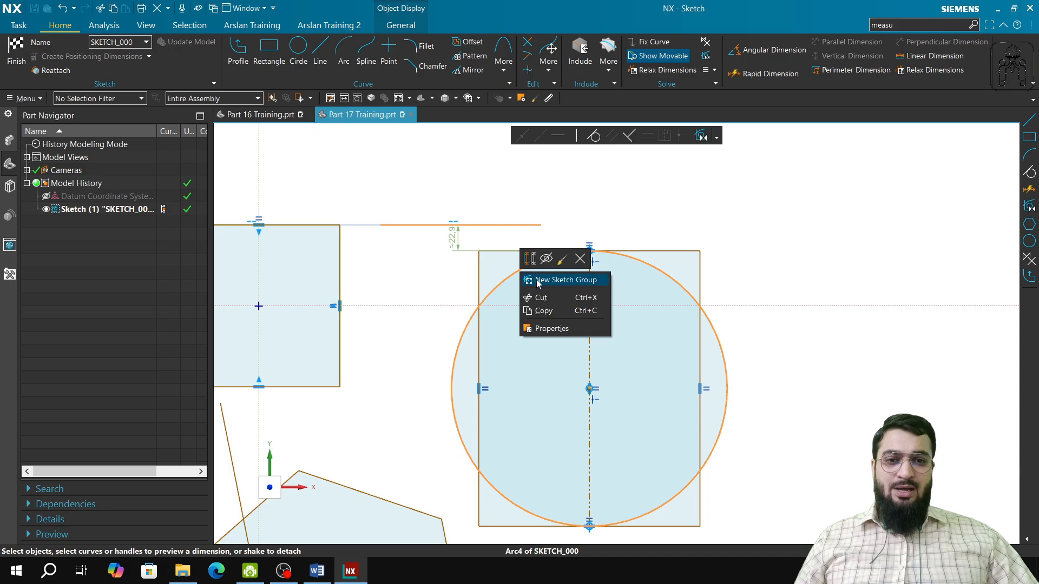
pyautogui.click(646, 218)
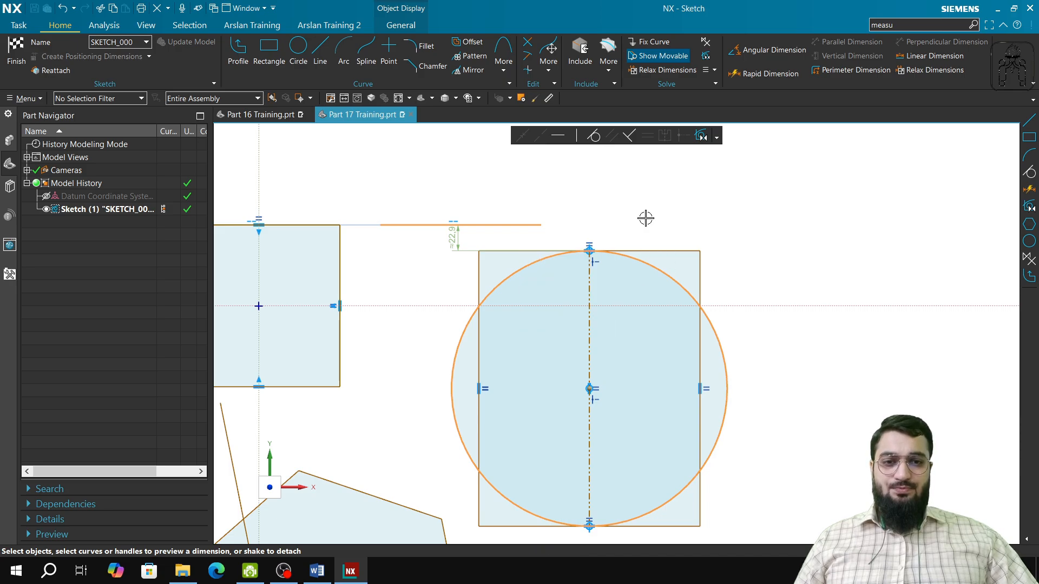
pyautogui.press('Escape')
# Step: Examine which relations are offered for the free horizontal line and the square's vertical edge facing it, and clear the selection
pyautogui.click(501, 224)
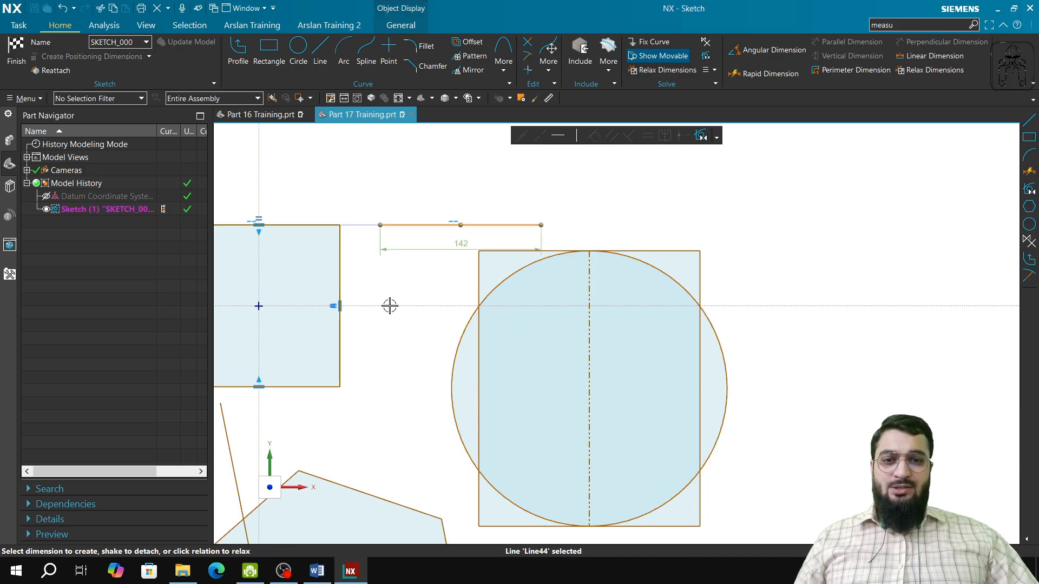
pyautogui.click(340, 336)
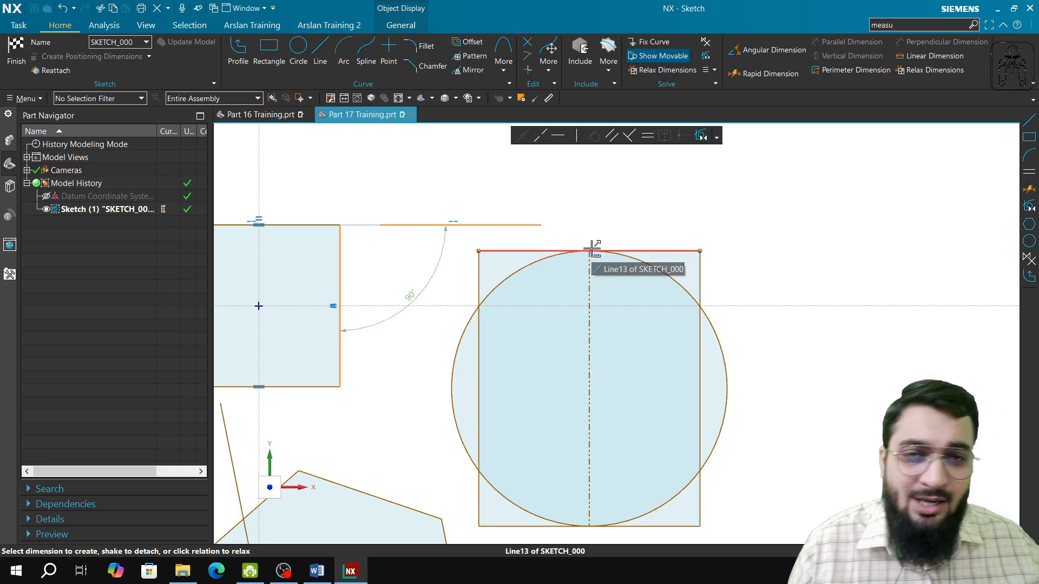
pyautogui.press('Escape')
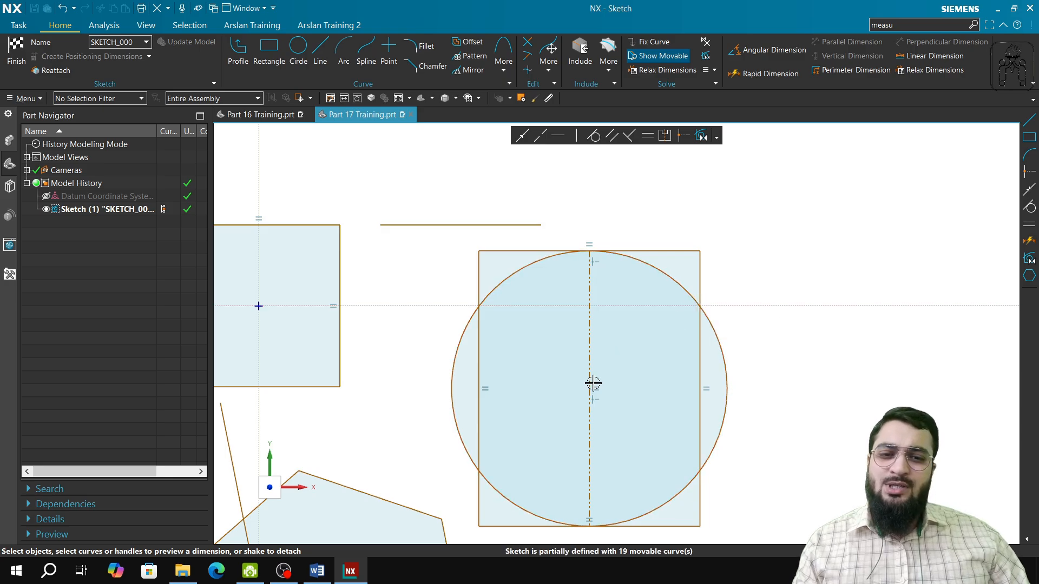
pyautogui.scroll(2, 716, 389)
pyautogui.scroll(-5, 717, 389)
pyautogui.keyDown('shift'); pyautogui.moveTo(709, 372); pyautogui.dragTo(707, 256, button='middle'); pyautogui.keyUp('shift')
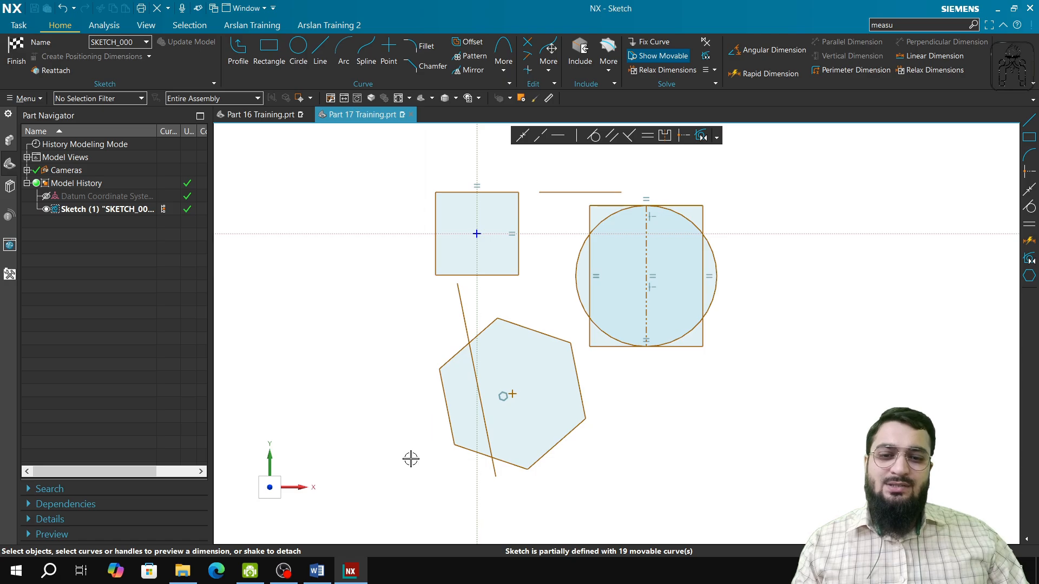
# Step: Switch to Word and review the Part 17 and Part 18 topics in the syllabus, leaving the Part 17 heading expanded
pyautogui.moveTo(331, 577)
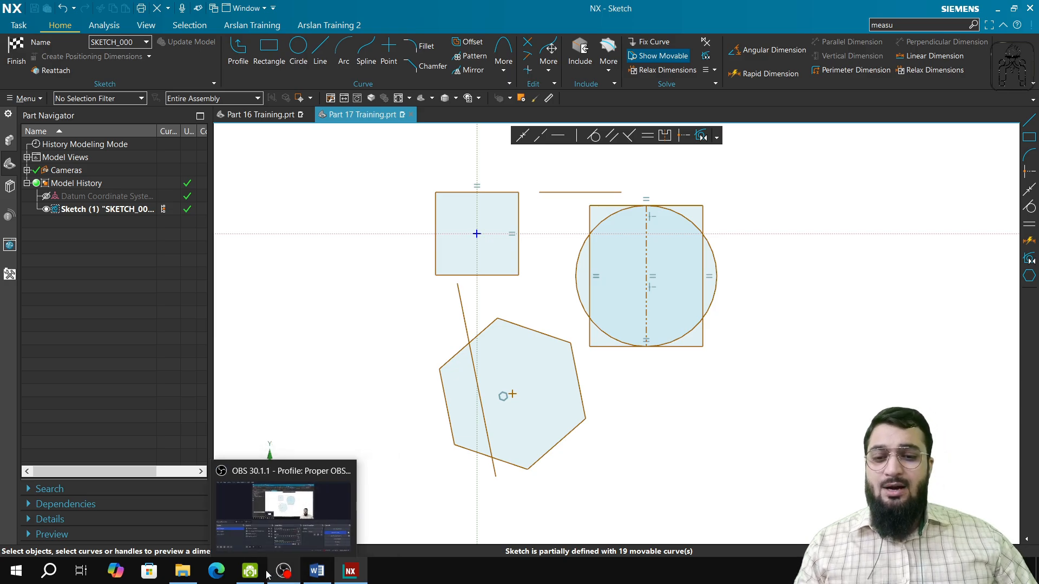
pyautogui.moveTo(266, 575)
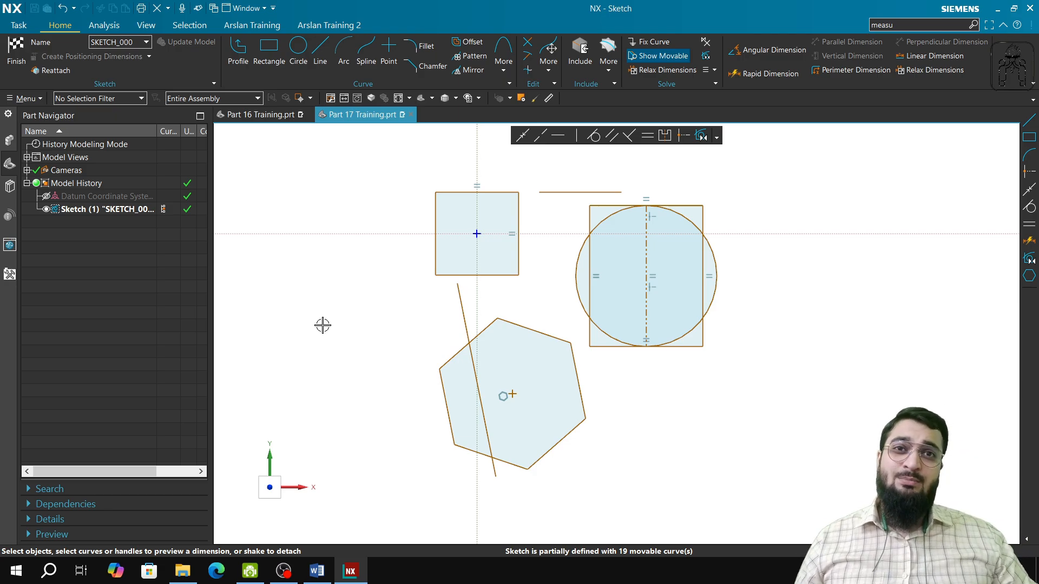
pyautogui.click(250, 571)
pyautogui.click(284, 571)
pyautogui.click(317, 570)
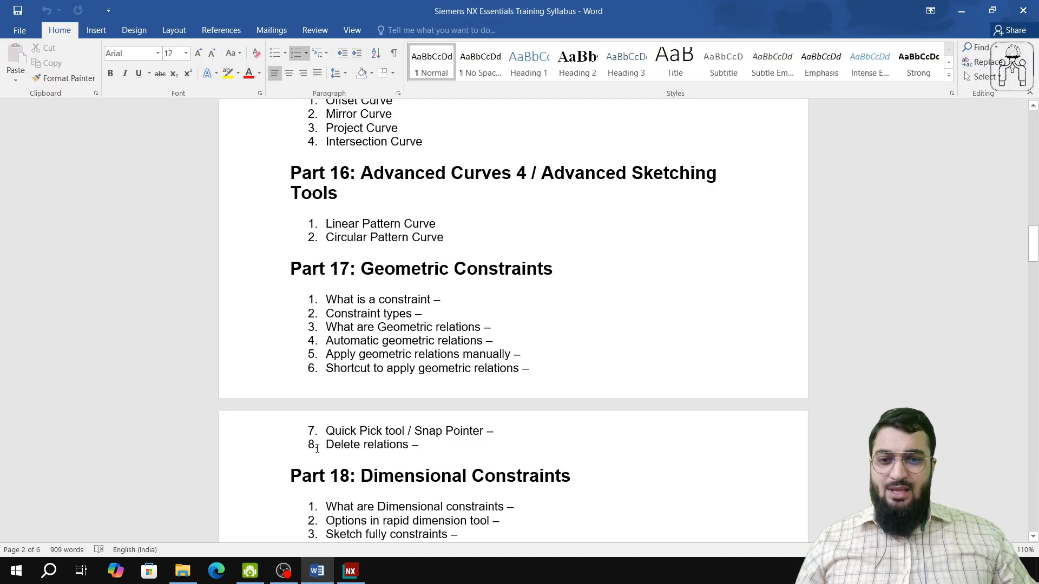
pyautogui.scroll(-3, 317, 447)
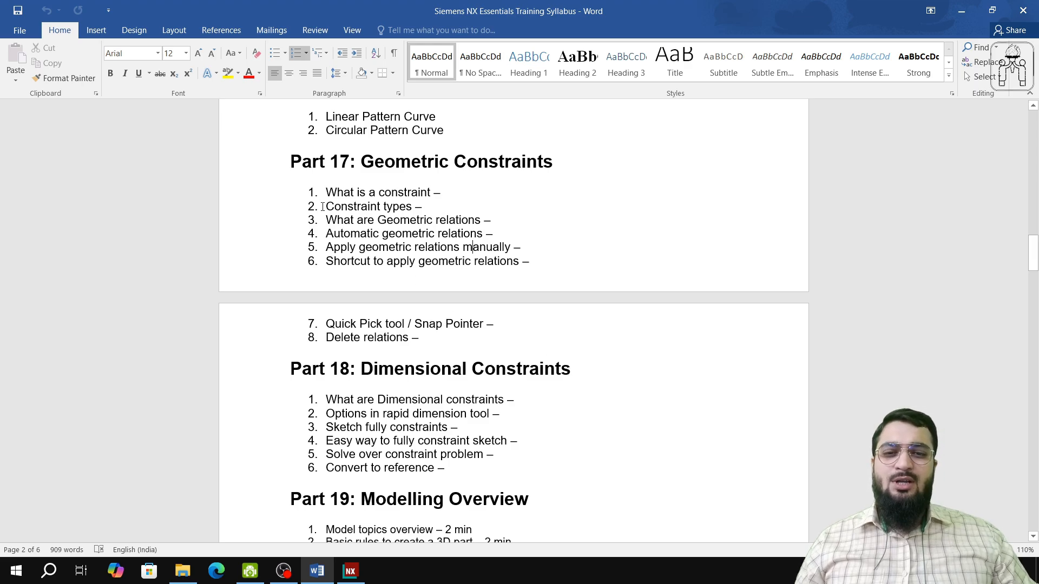
pyautogui.click(283, 162)
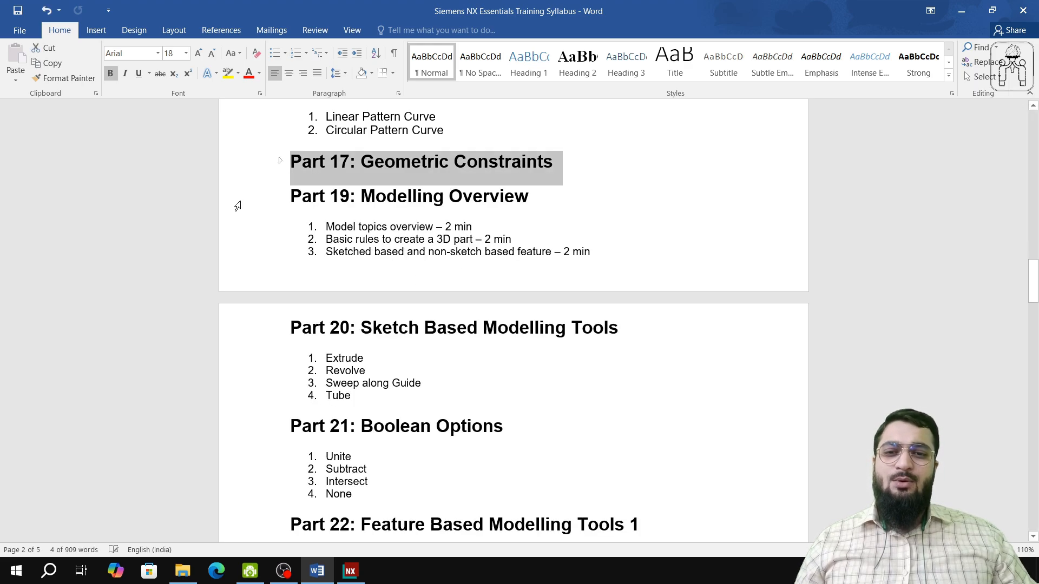
pyautogui.hotkey('ctrl', 'z')
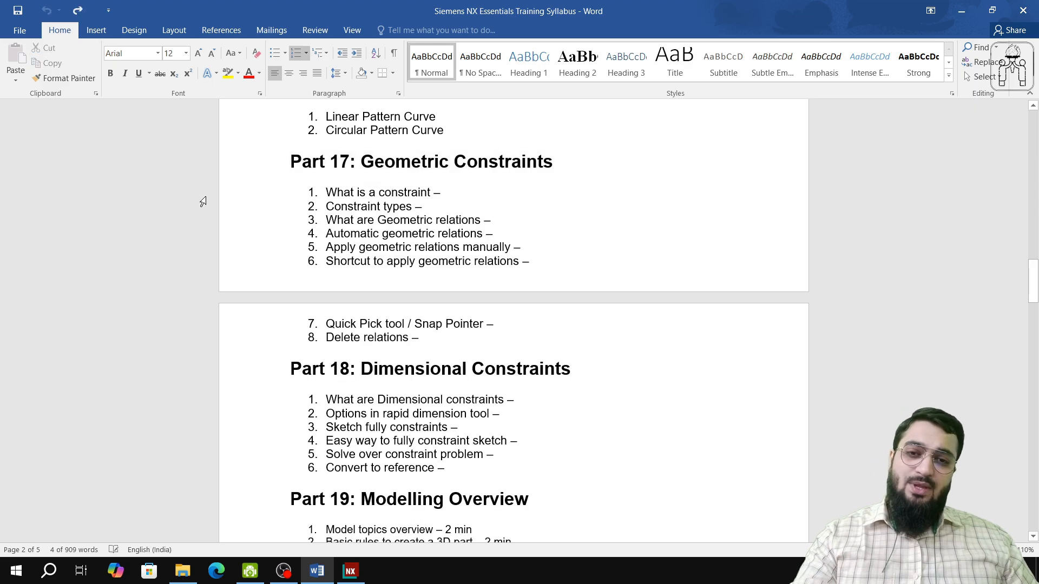